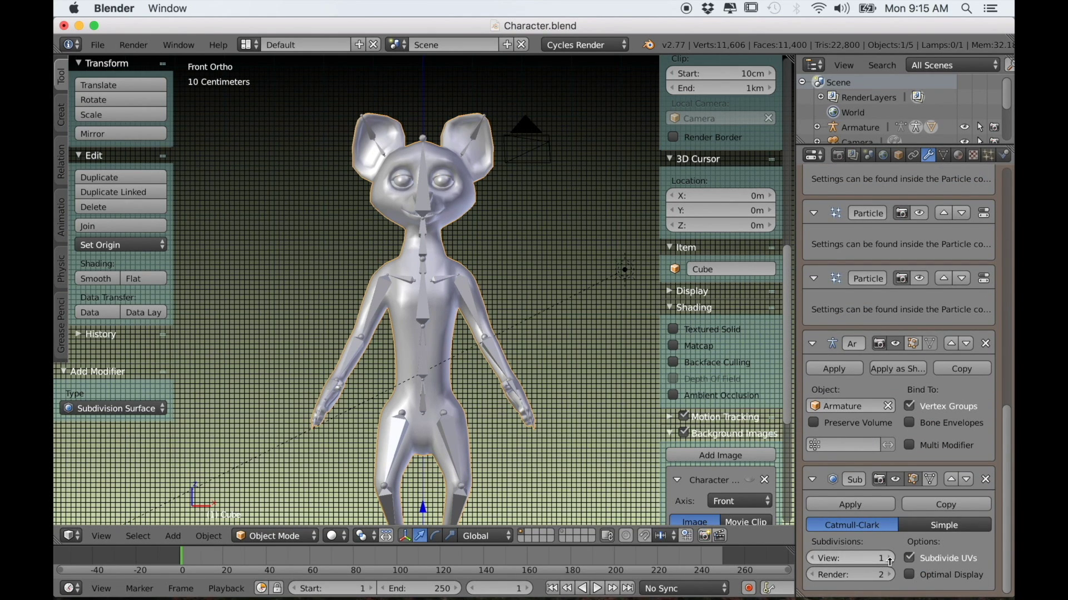
# Raise the character mesh's viewport subdivision level to 2
pyautogui.click(889, 558)
pyautogui.scroll(-1, 445, 351)
pyautogui.keyDown('shift'); pyautogui.moveTo(459, 381); pyautogui.dragTo(486, 410, button='middle'); pyautogui.keyUp('shift')
pyautogui.scroll(2, 503, 331)
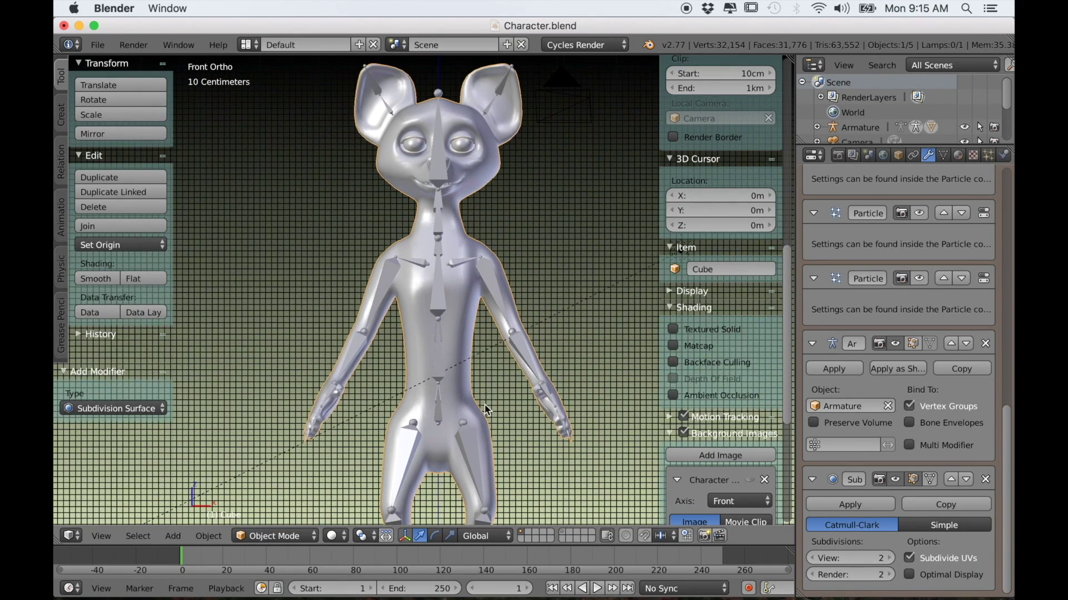
# Trial-rotate the Spine_Upper bone, then cancel the rotation
pyautogui.rightClick(443, 315)
pyautogui.press('r')
pyautogui.press('r')
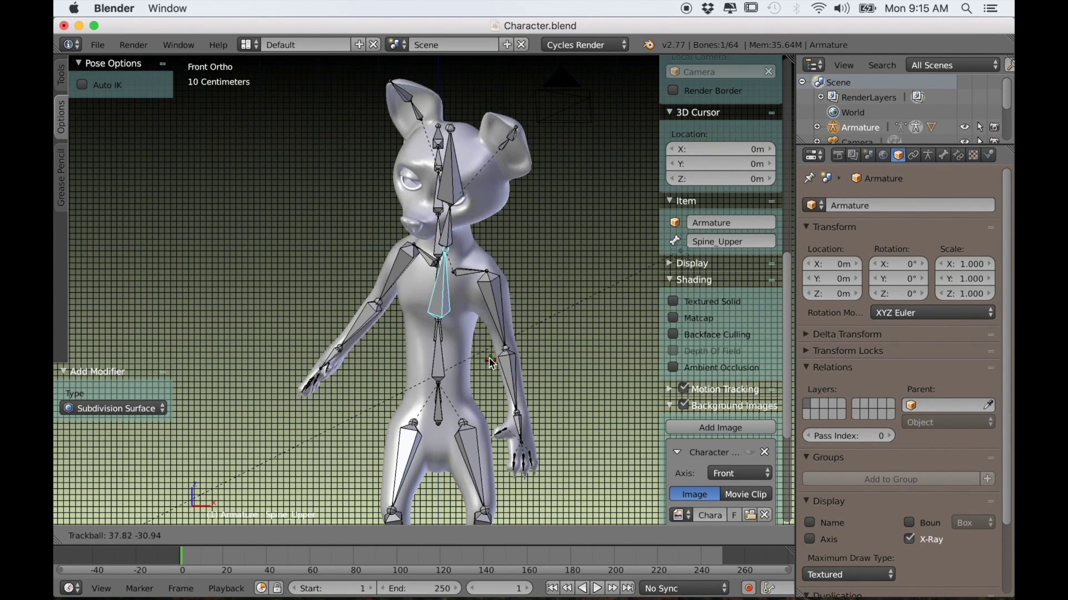
pyautogui.rightClick(504, 335)
pyautogui.keyDown('shift'); pyautogui.moveTo(502, 301); pyautogui.dragTo(496, 313, button='middle'); pyautogui.keyUp('shift')
pyautogui.scroll(5, 498, 317)
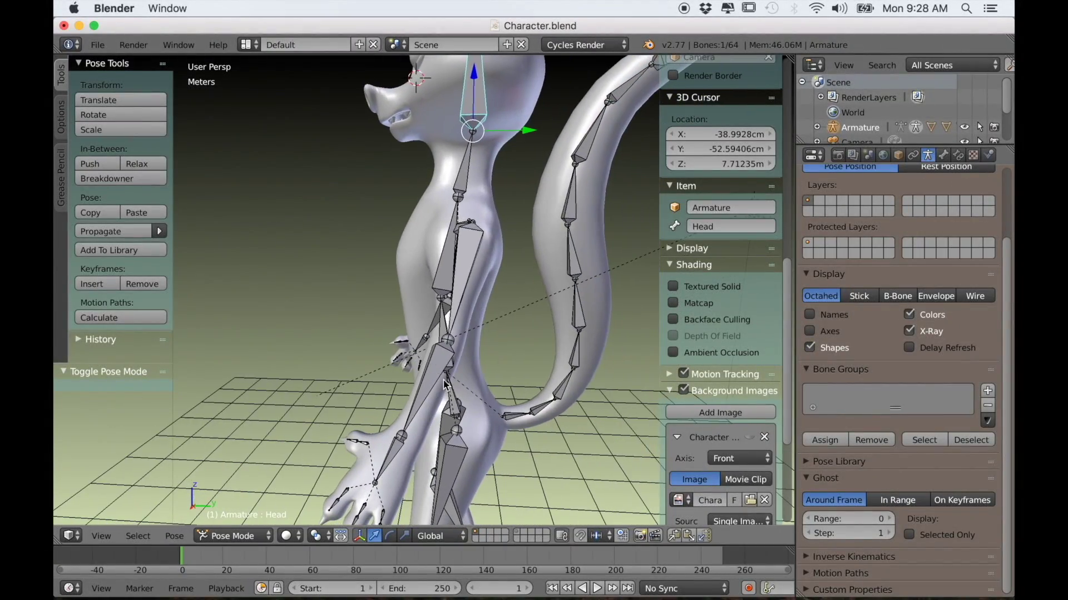
# Rotate the left forearm bone and confirm the new pose
pyautogui.rightClick(437, 374)
pyautogui.scroll(-2, 445, 371)
pyautogui.press('r')
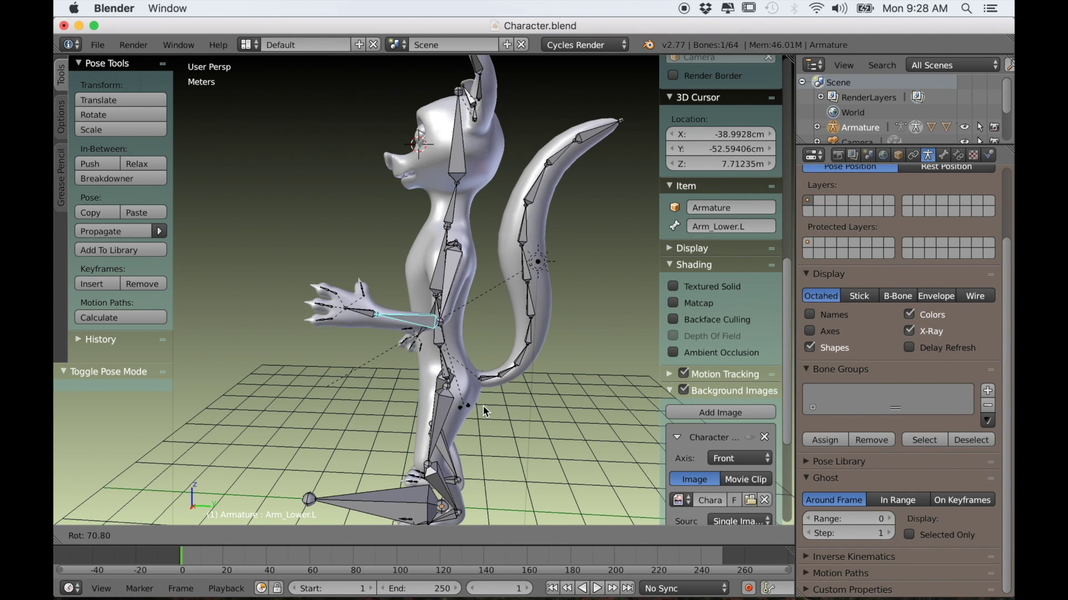
pyautogui.click(447, 392)
pyautogui.press('KP_1')
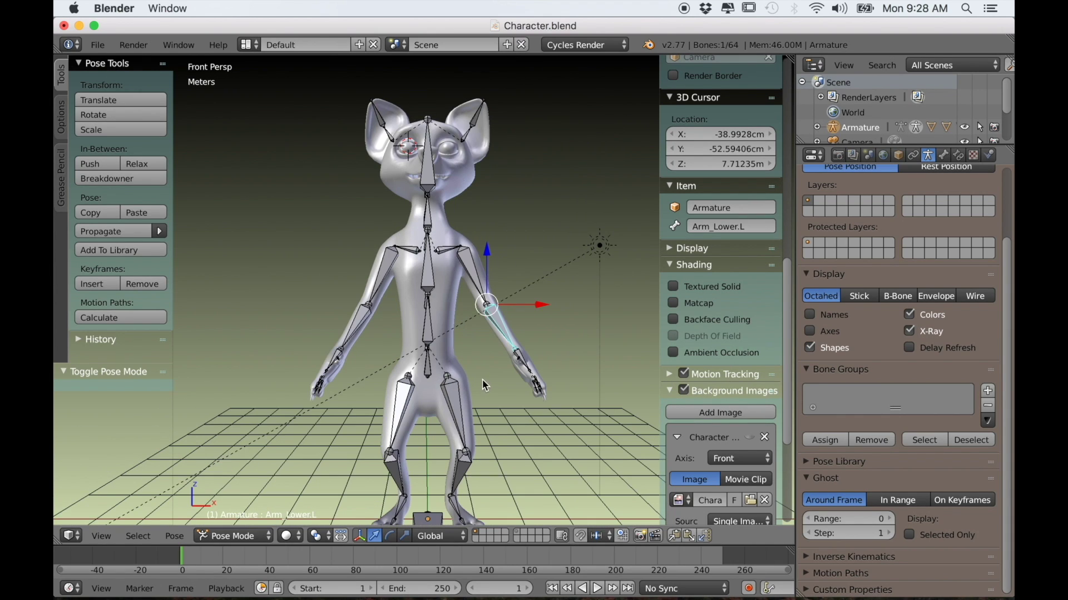
pyautogui.scroll(3, 491, 362)
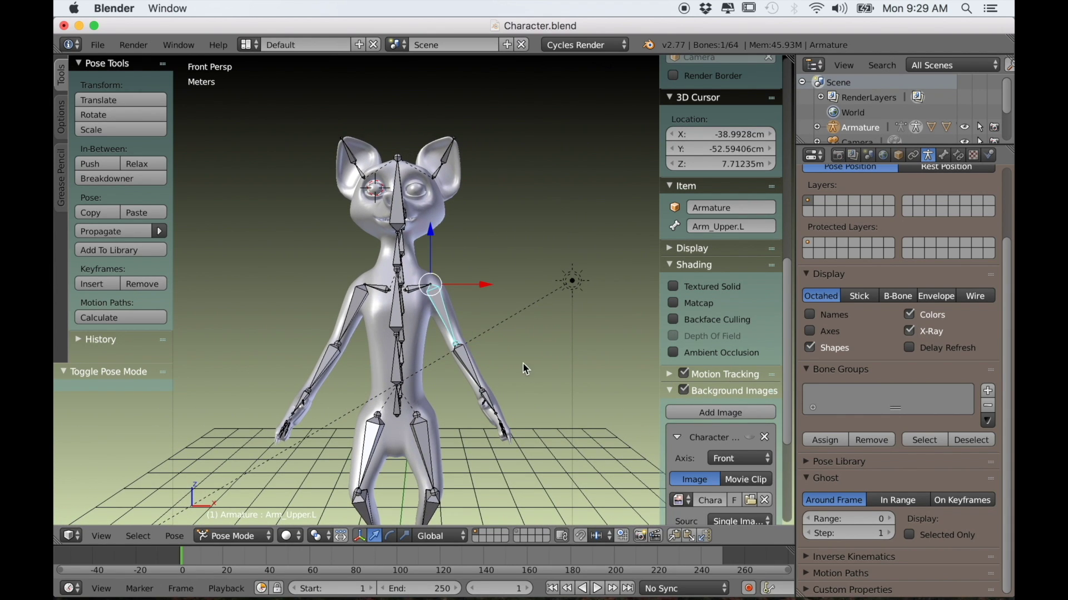
# Trial-rotate the left upper arm bone, then cancel the rotation
pyautogui.press('r')
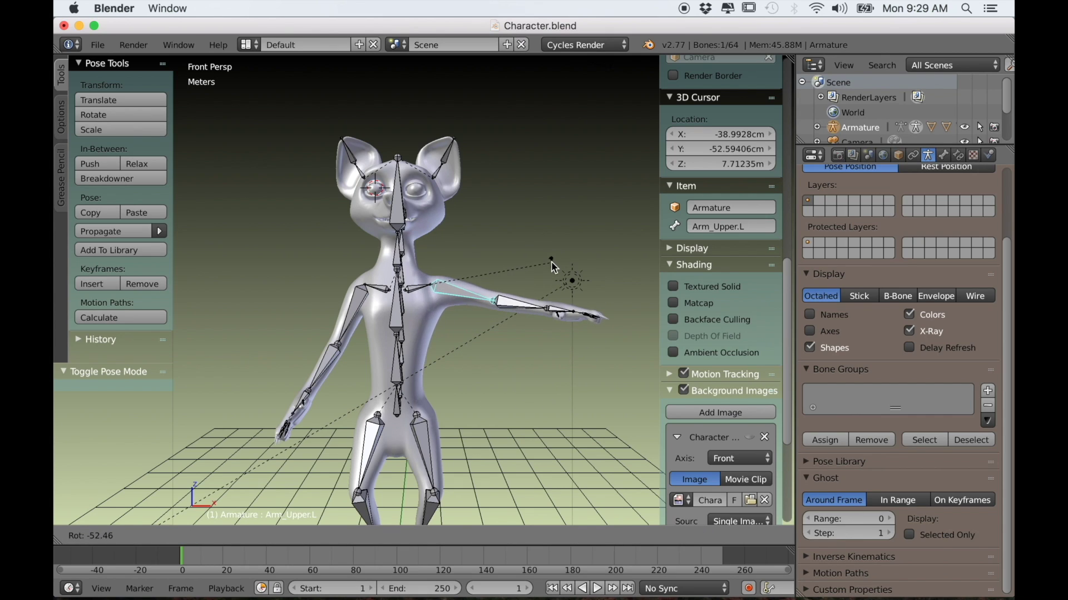
pyautogui.rightClick(552, 261)
pyautogui.scroll(5, 506, 337)
pyautogui.keyDown('shift'); pyautogui.moveTo(499, 344); pyautogui.dragTo(427, 334, button='middle'); pyautogui.keyUp('shift')
pyautogui.scroll(-2, 532, 316)
pyautogui.scroll(-4, 528, 328)
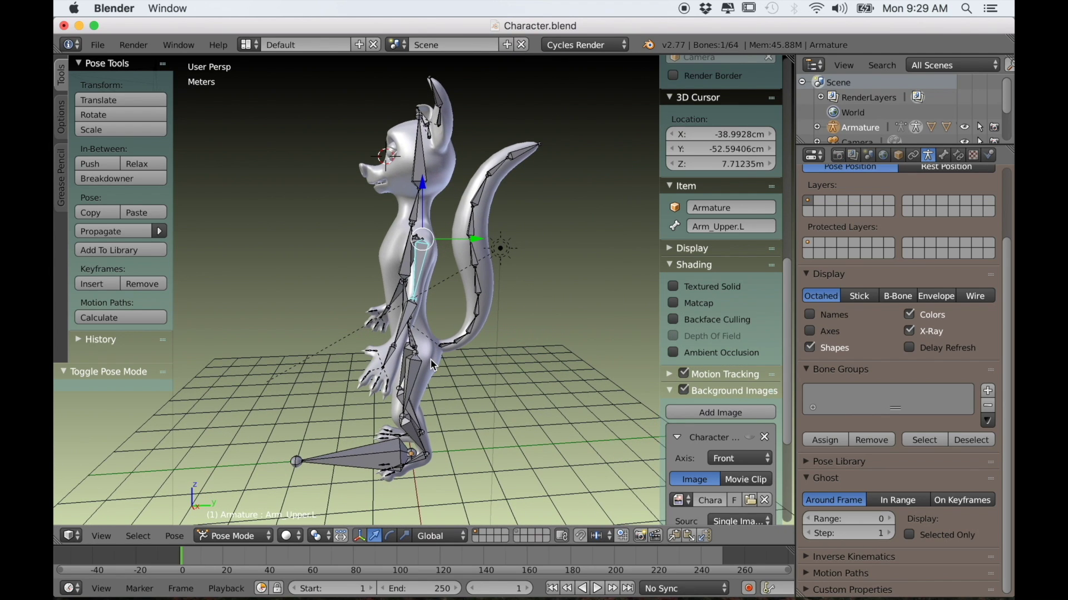
# Switch to Right Orthographic view framed on the arm
pyautogui.press('KP_3')
pyautogui.scroll(6, 437, 378)
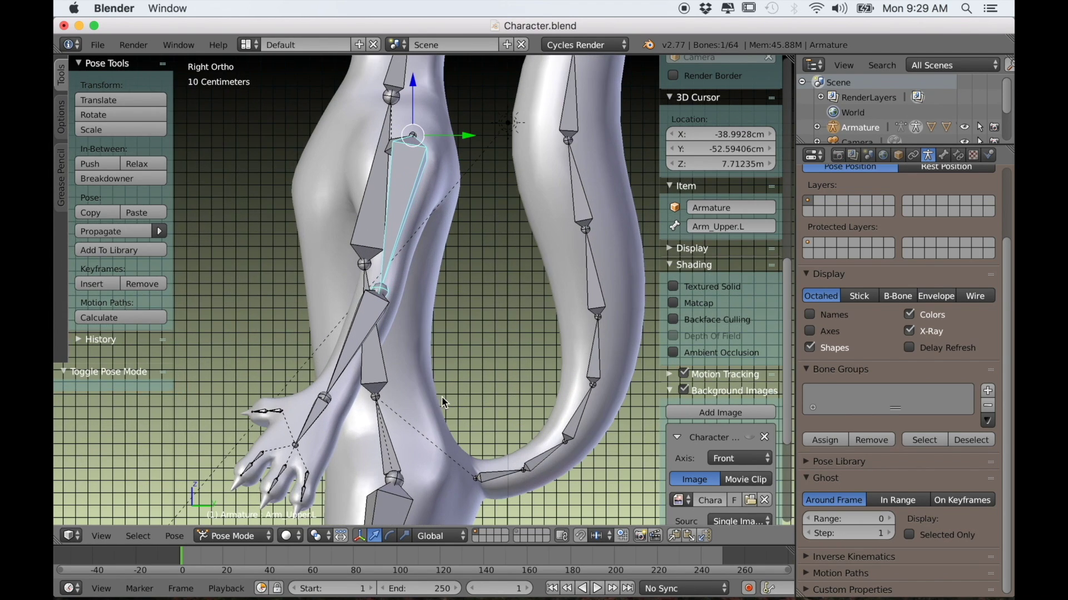
pyautogui.keyDown('shift'); pyautogui.moveTo(443, 401); pyautogui.dragTo(457, 338, button='middle'); pyautogui.keyUp('shift')
# In Edit Mode, extrude new bones from both wrist joints along global Y
pyautogui.press('Tab')
pyautogui.rightClick(347, 342)
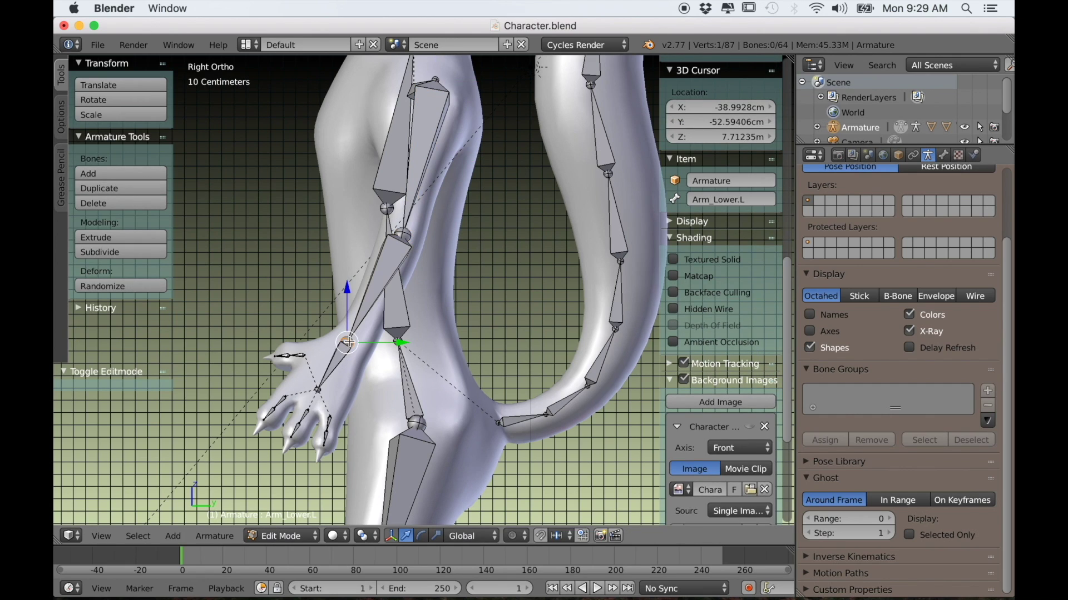
pyautogui.moveTo(413, 368); pyautogui.dragTo(550, 326, button='middle')
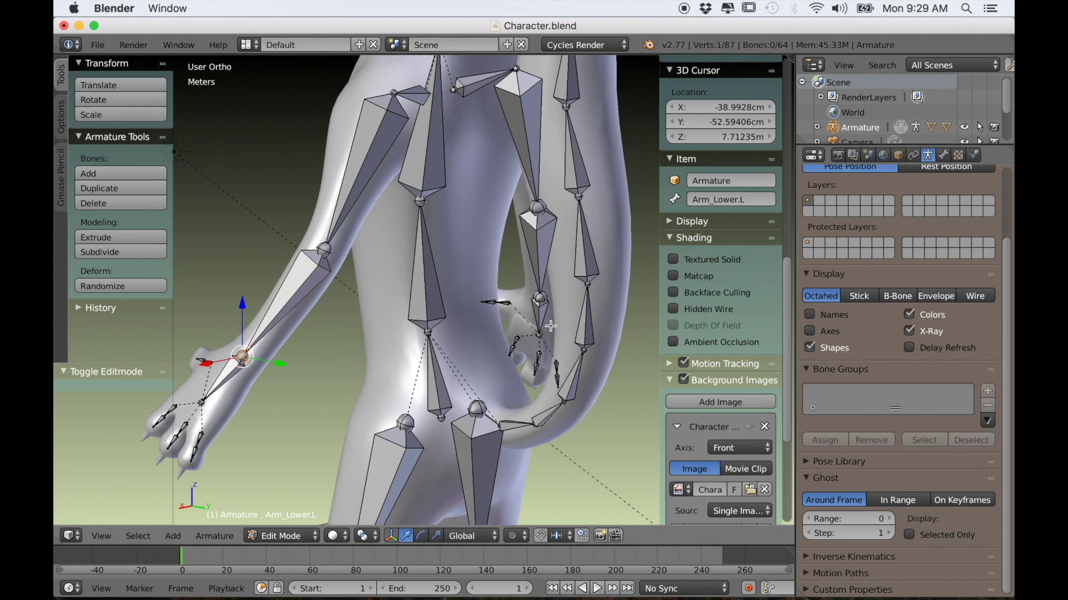
pyautogui.keyDown('shift'); pyautogui.rightClick(542, 298); pyautogui.keyUp('shift')
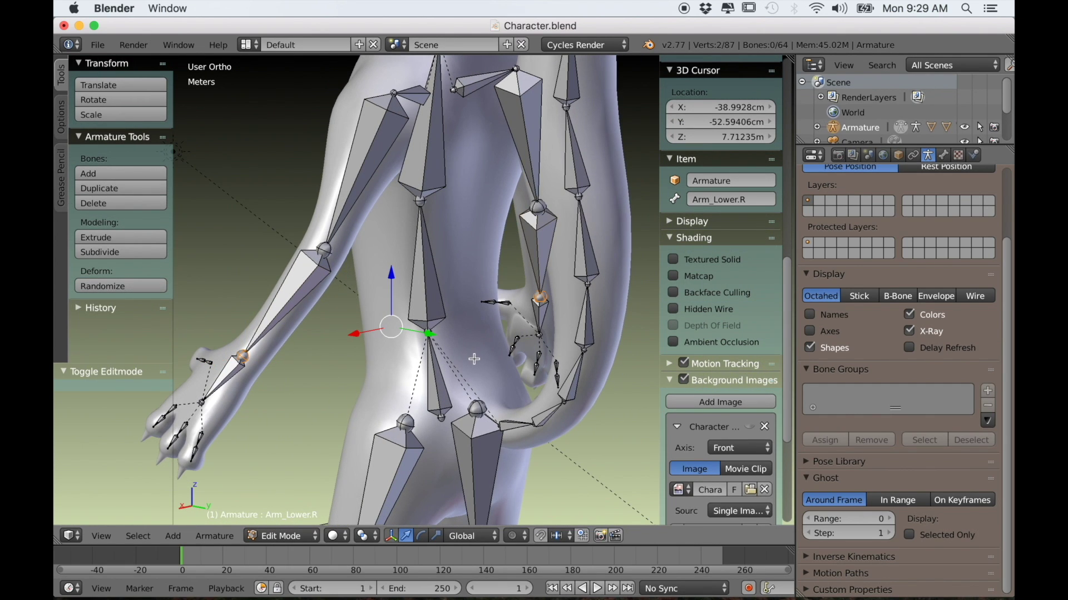
pyautogui.press('KP_3')
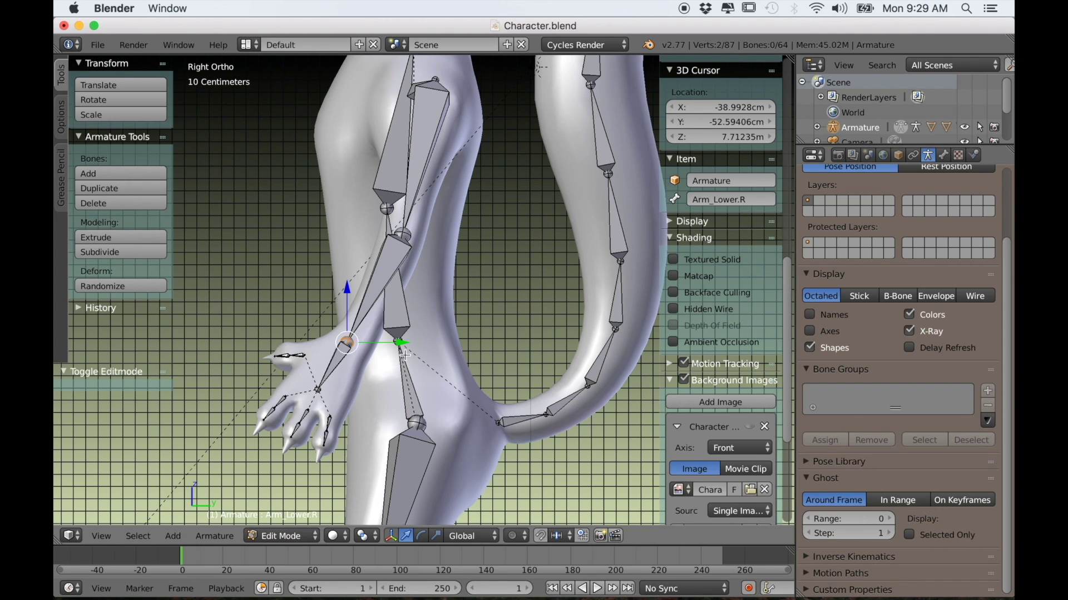
pyautogui.press('e')
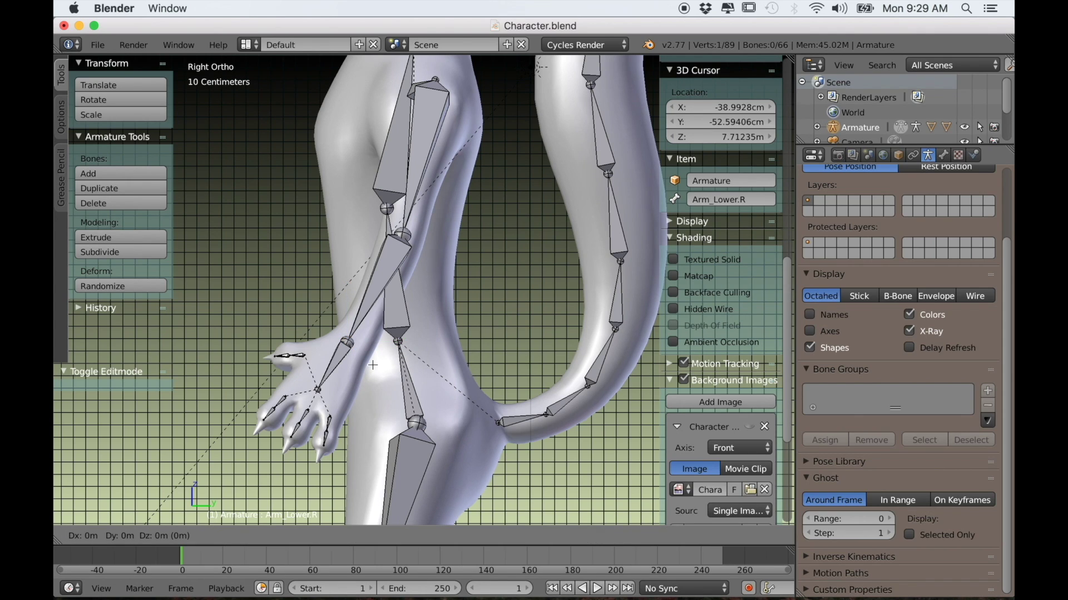
pyautogui.press('y')
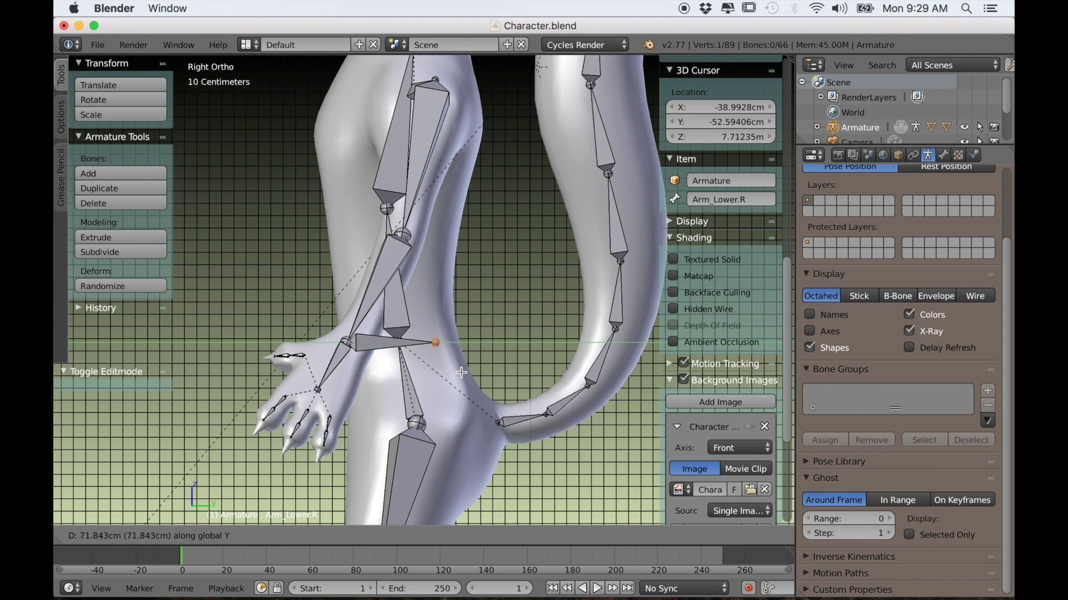
pyautogui.click(461, 372)
pyautogui.moveTo(461, 372); pyautogui.dragTo(386, 377, button='middle')
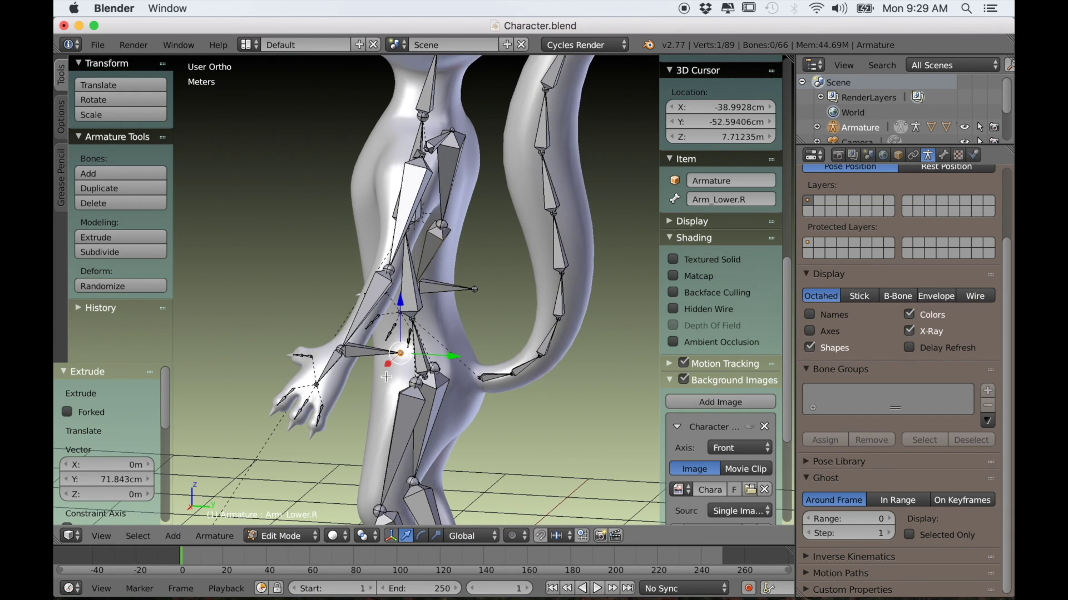
# Clear the parent of both new wrist bones, Arm_Lower.L.001 and Arm_Lower.R.001
pyautogui.rightClick(364, 354)
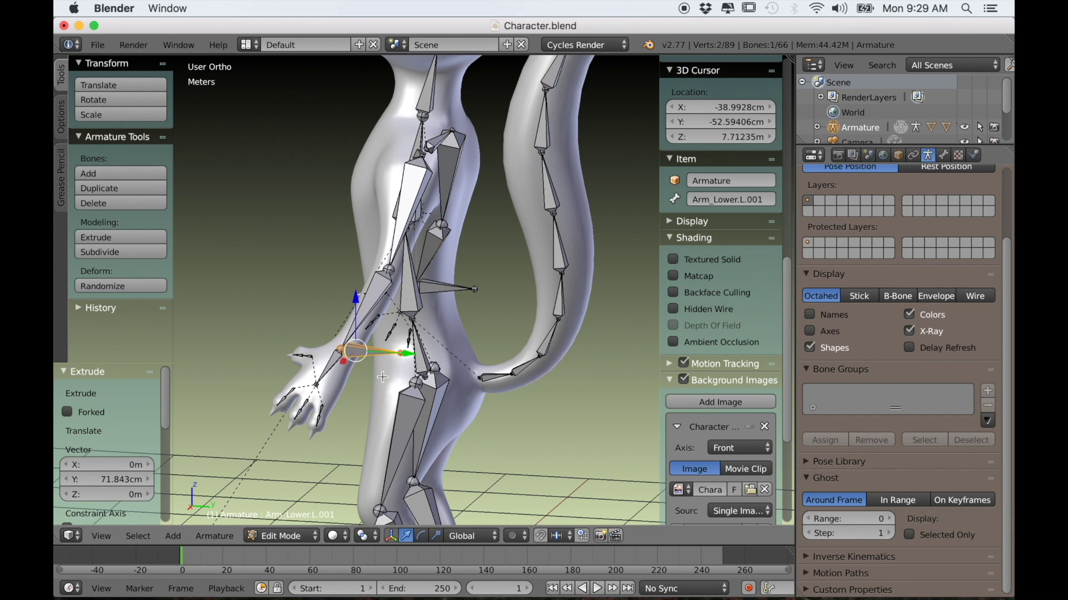
pyautogui.hotkey('alt', 'p')
pyautogui.click(263, 445)
pyautogui.rightClick(455, 287)
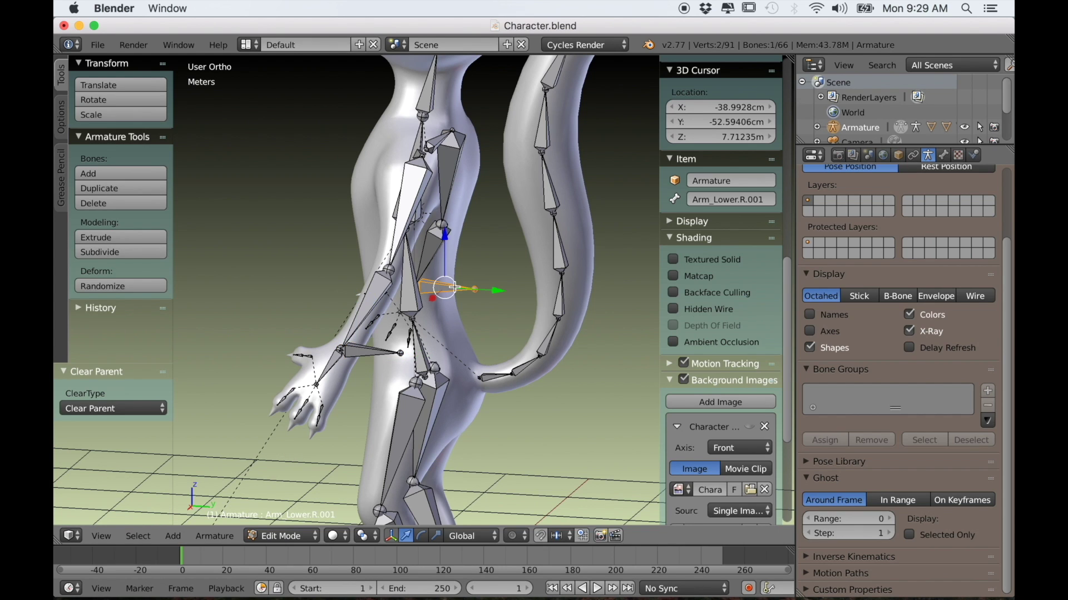
pyautogui.hotkey('alt', 'p')
pyautogui.click(441, 307)
# Reselect the new left wrist bone and return to Right Orthographic view
pyautogui.scroll(-1, 401, 426)
pyautogui.keyDown('shift'); pyautogui.moveTo(400, 426); pyautogui.dragTo(402, 393, button='middle'); pyautogui.keyUp('shift')
pyautogui.rightClick(375, 310)
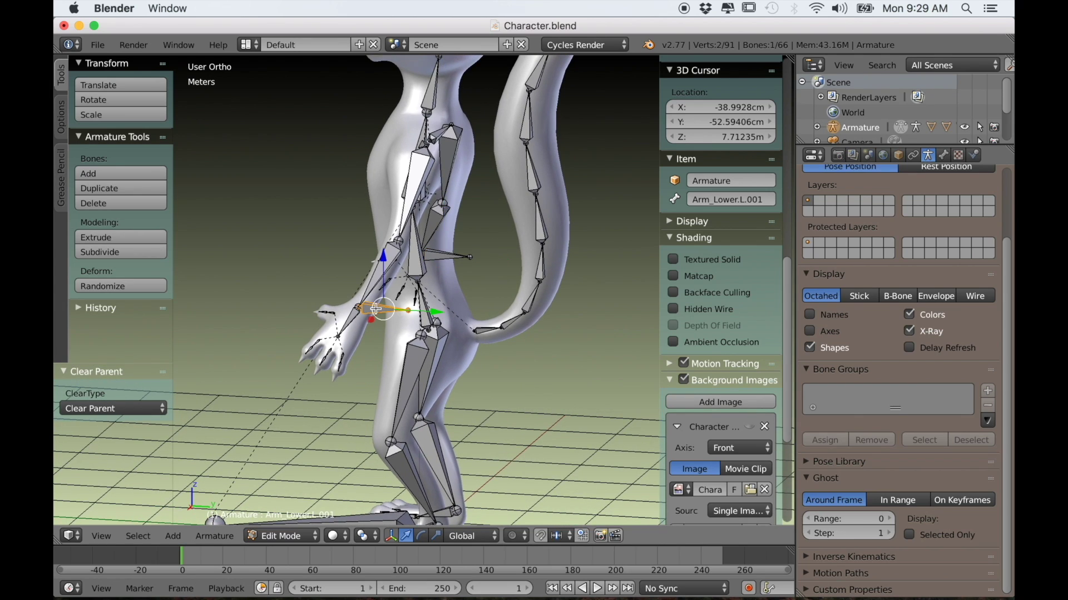
pyautogui.scroll(-3, 727, 374)
pyautogui.scroll(-3, 728, 374)
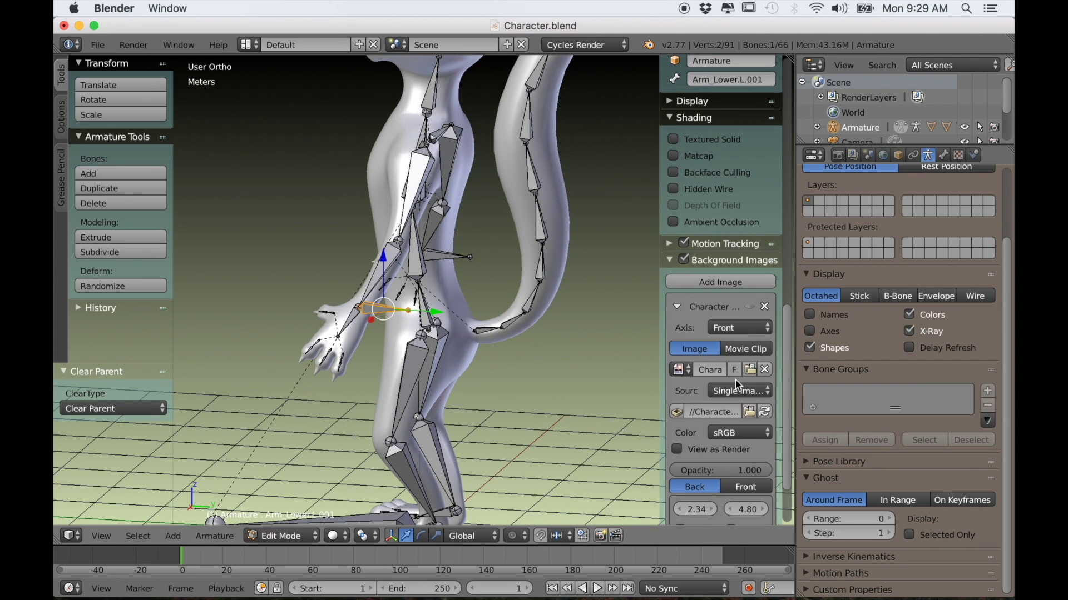
pyautogui.scroll(-5, 645, 256)
pyautogui.scroll(3, 745, 201)
pyautogui.scroll(3, 742, 222)
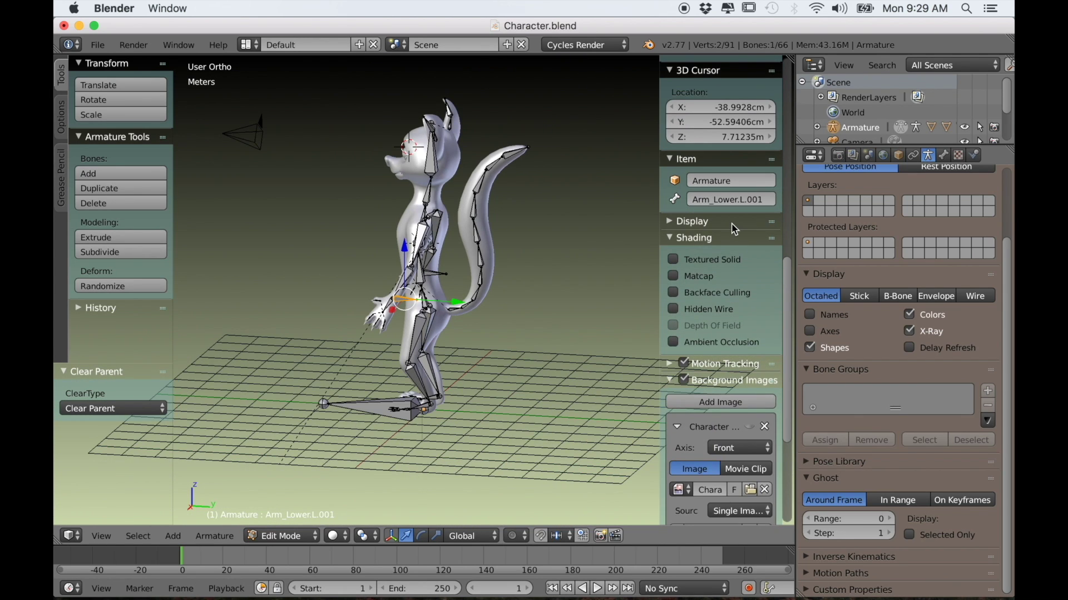
pyautogui.scroll(5, 495, 326)
pyautogui.press('KP_3')
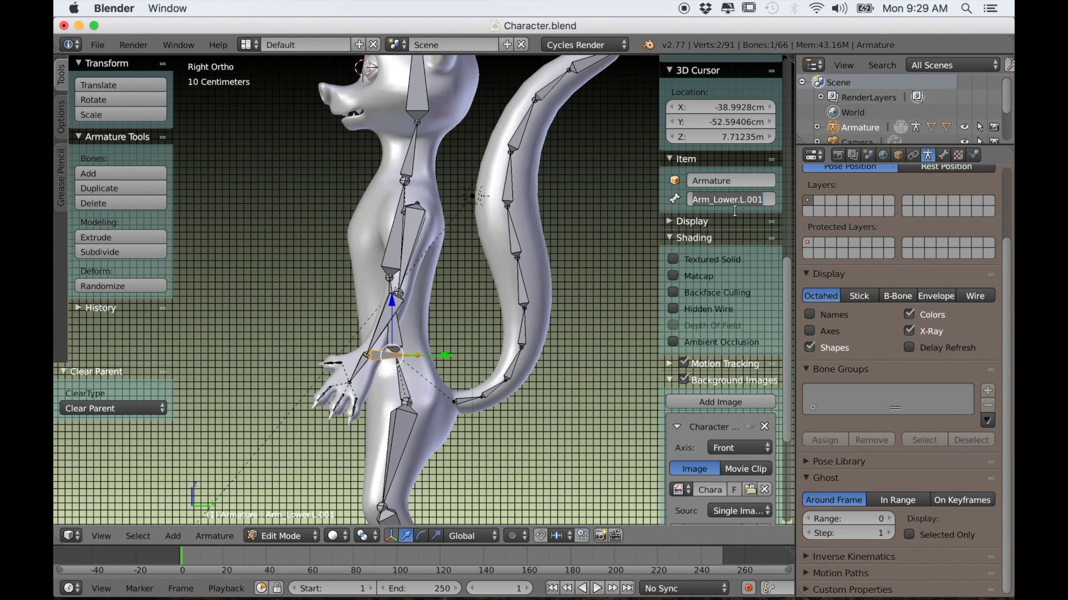
# Rename the new wrist bones to ArmIK.L and ArmIK.R in the bone name field
pyautogui.write('H')
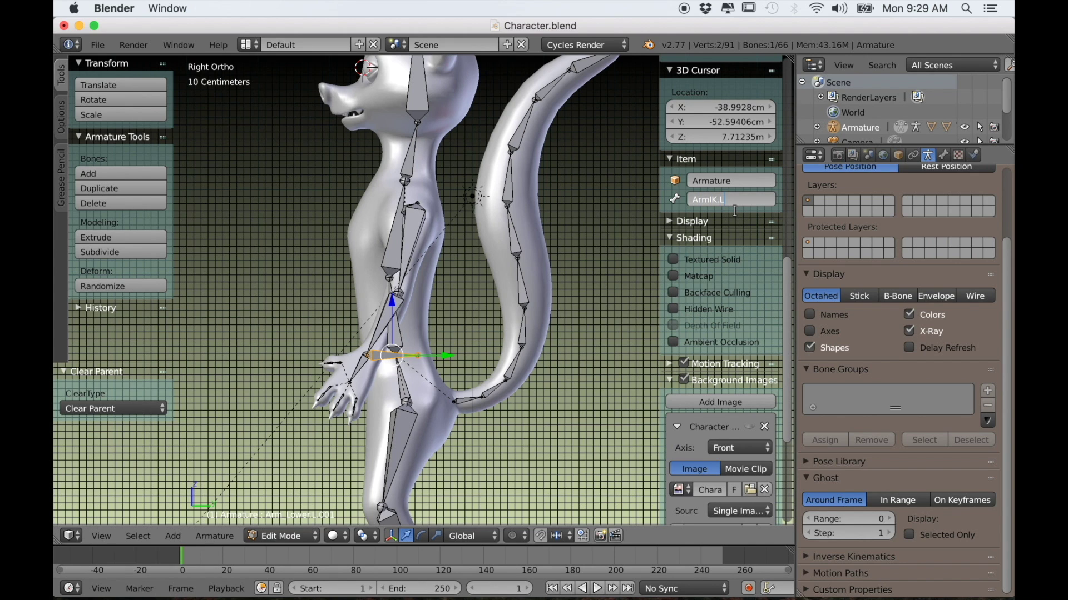
pyautogui.moveTo(451, 237); pyautogui.dragTo(441, 287, button='middle')
pyautogui.rightClick(436, 312)
pyautogui.click(768, 198)
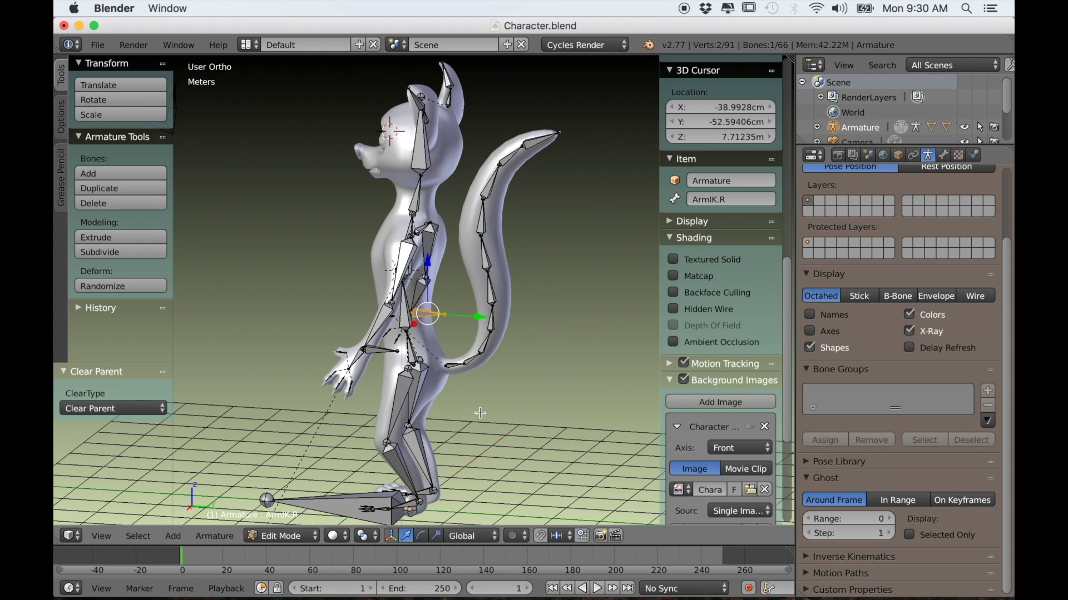
pyautogui.keyDown('shift'); pyautogui.moveTo(480, 413); pyautogui.dragTo(493, 372, button='middle'); pyautogui.keyUp('shift')
pyautogui.scroll(1, 424, 367)
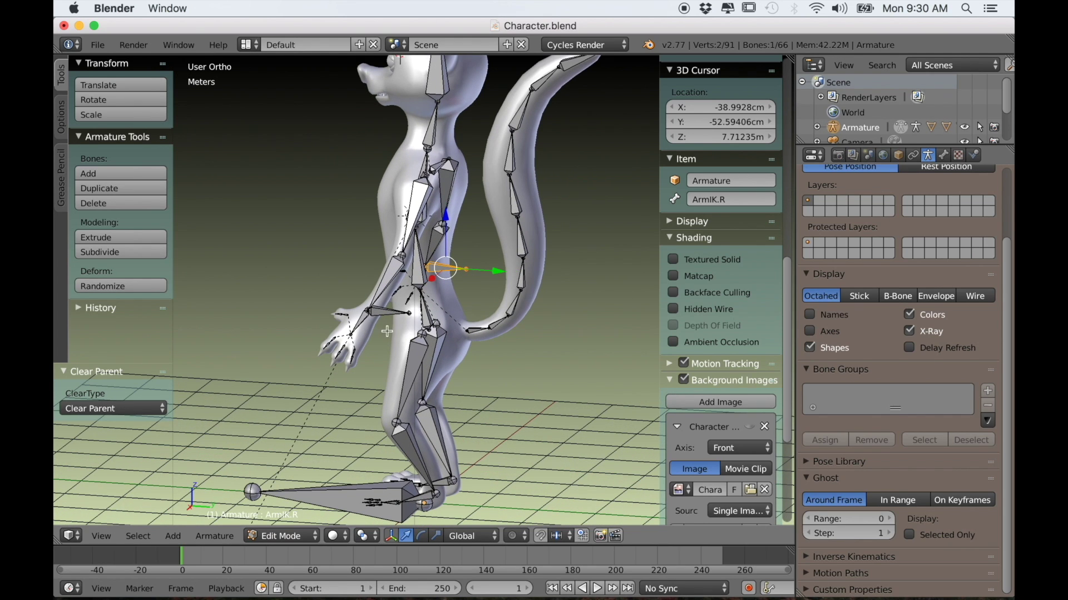
pyautogui.rightClick(388, 314)
# In Pose Mode, give the left forearm an IK constraint targeting ArmIK.L
pyautogui.hotkey('ctrl', 'Tab')
pyautogui.scroll(4, 379, 358)
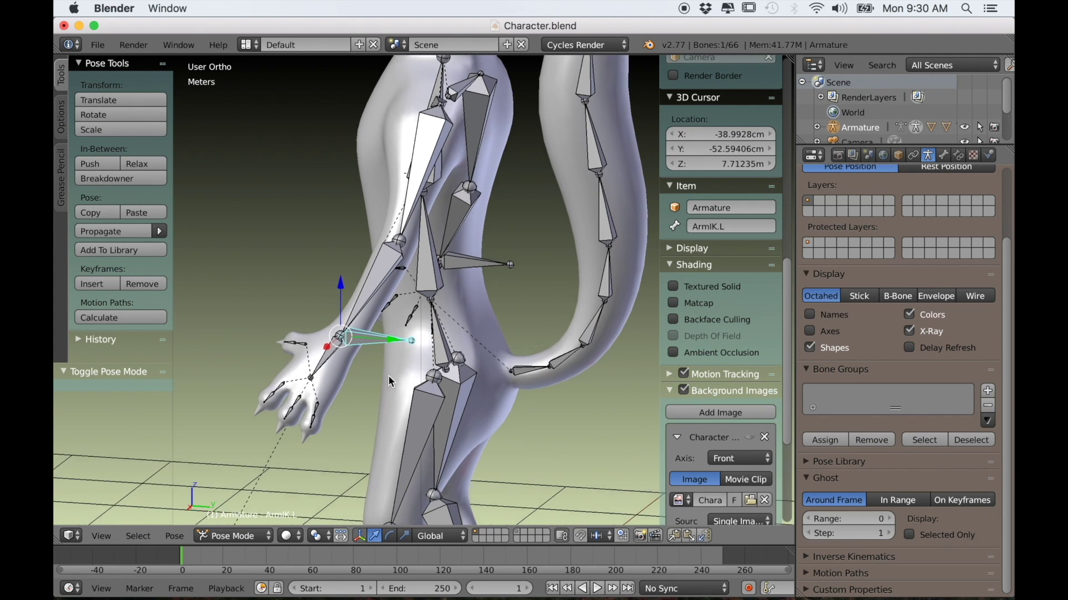
pyautogui.moveTo(388, 375); pyautogui.dragTo(400, 394, button='middle')
pyautogui.keyDown('shift'); pyautogui.rightClick(388, 327); pyautogui.keyUp('shift')
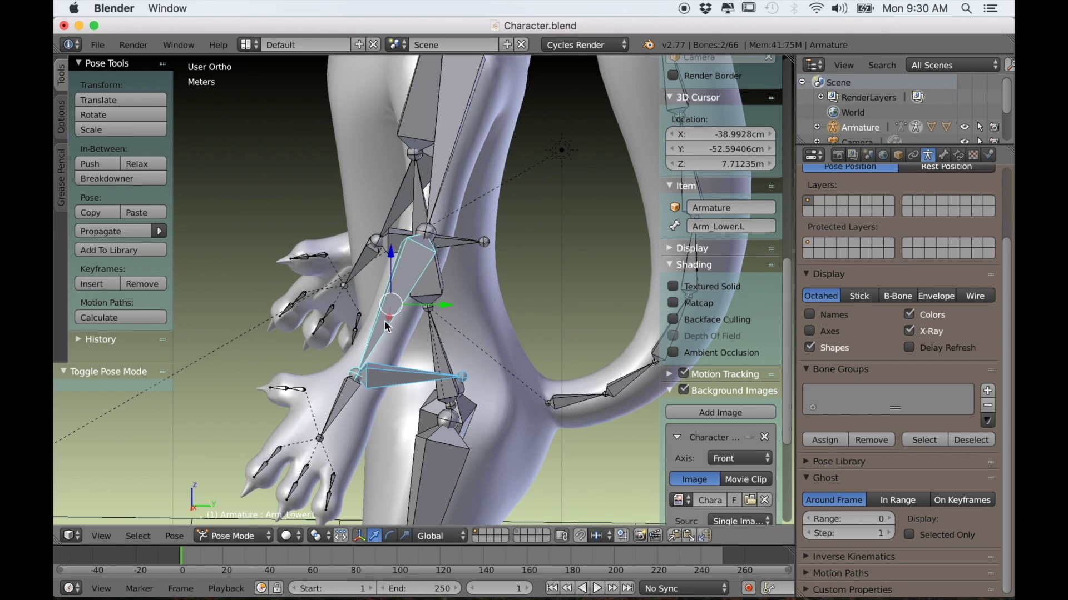
pyautogui.hotkey('shift', 'i')
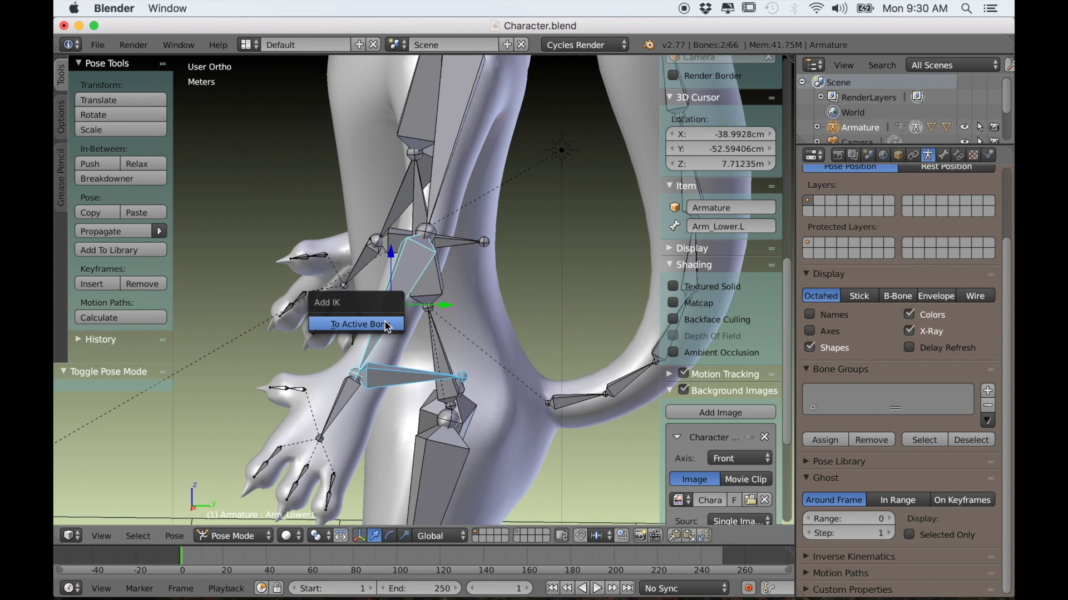
pyautogui.click(388, 325)
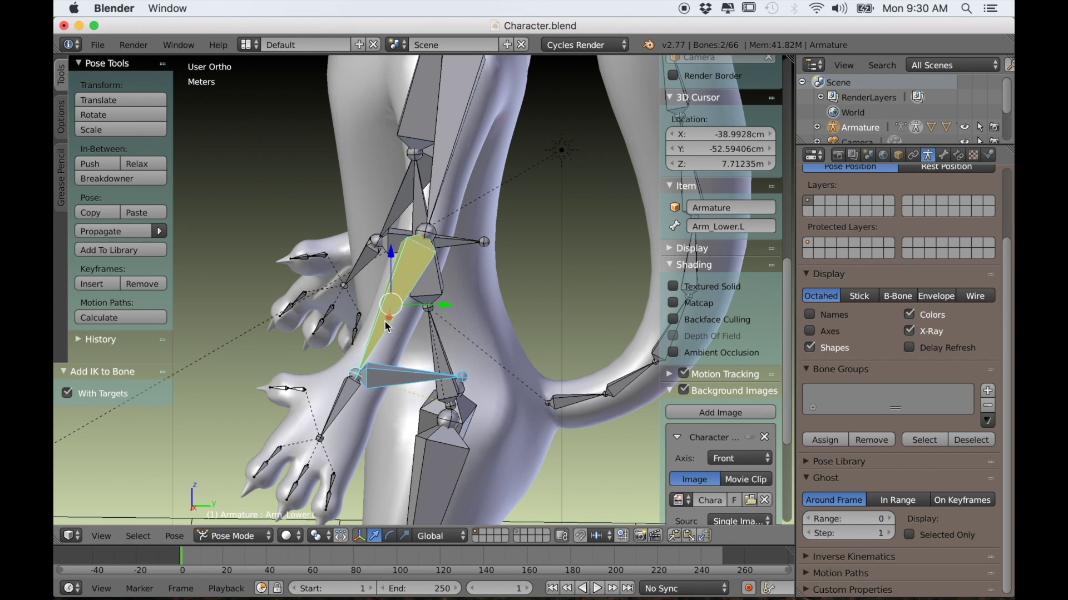
pyautogui.click(959, 155)
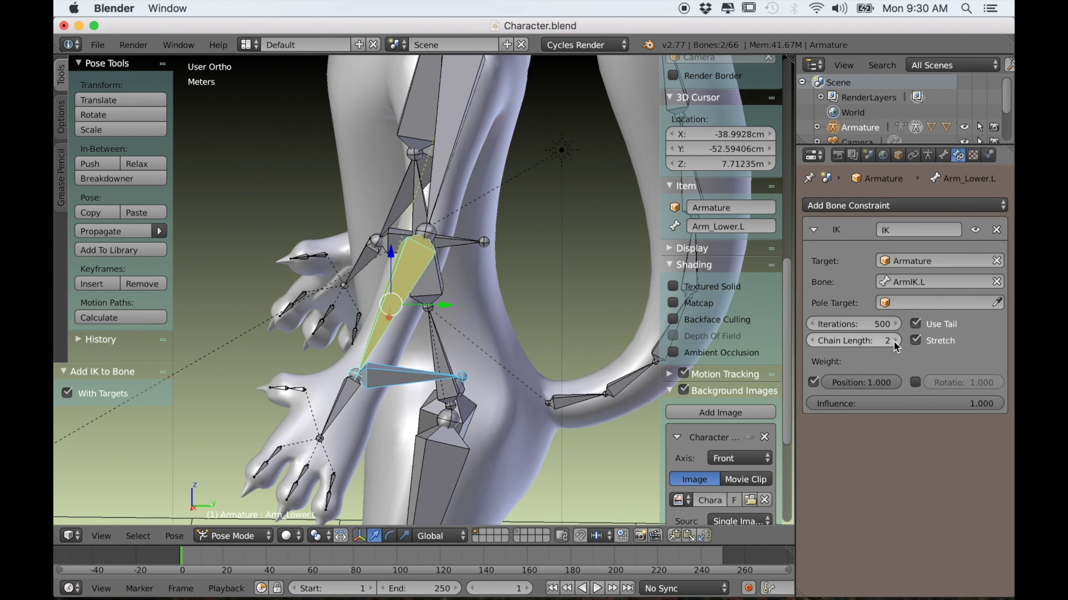
# Add an IK constraint to Arm_Lower.R targeting ArmIK.R with chain length 2
pyautogui.rightClick(425, 378)
pyautogui.moveTo(425, 372); pyautogui.dragTo(520, 275, button='middle')
pyautogui.rightClick(525, 263)
pyautogui.keyDown('shift'); pyautogui.rightClick(520, 229); pyautogui.keyUp('shift')
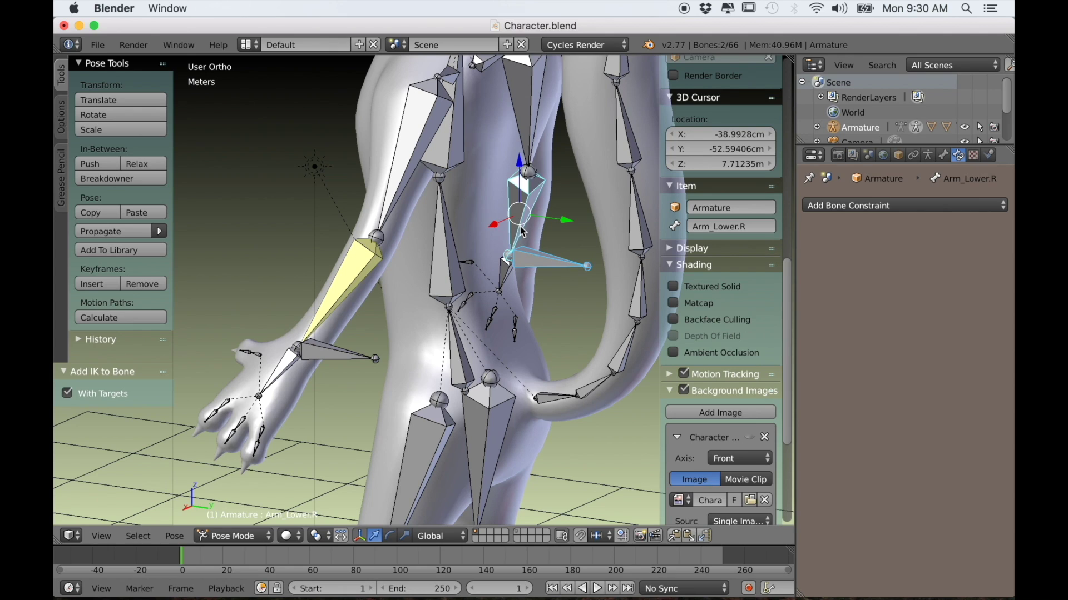
pyautogui.hotkey('shift', 'i')
pyautogui.click(522, 228)
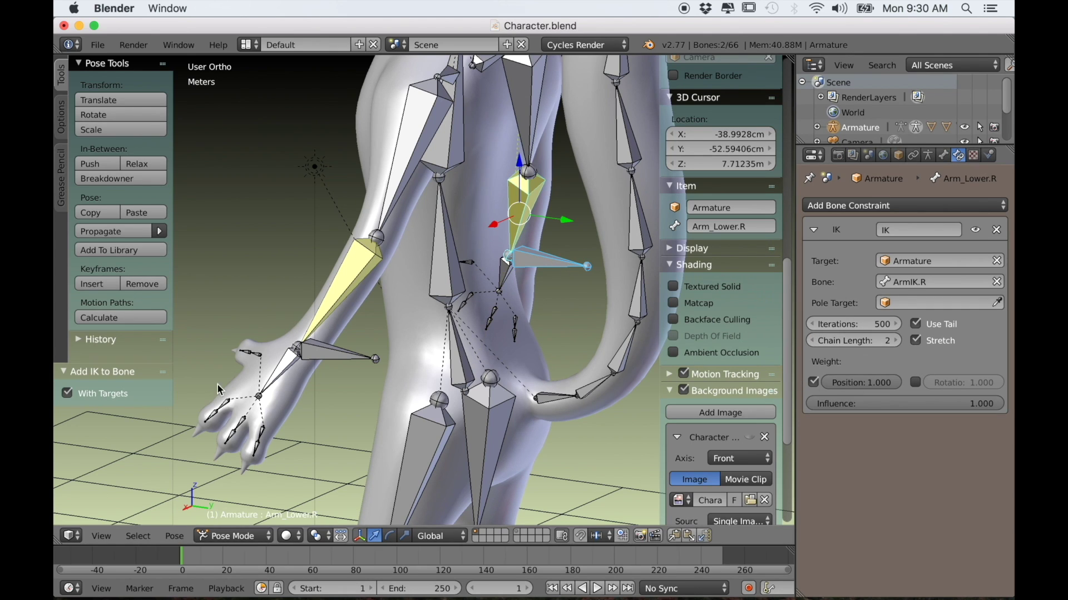
pyautogui.rightClick(334, 356)
pyautogui.press('KP_3')
# Move ArmIK.L to test that the left arm follows its IK
pyautogui.press('g')
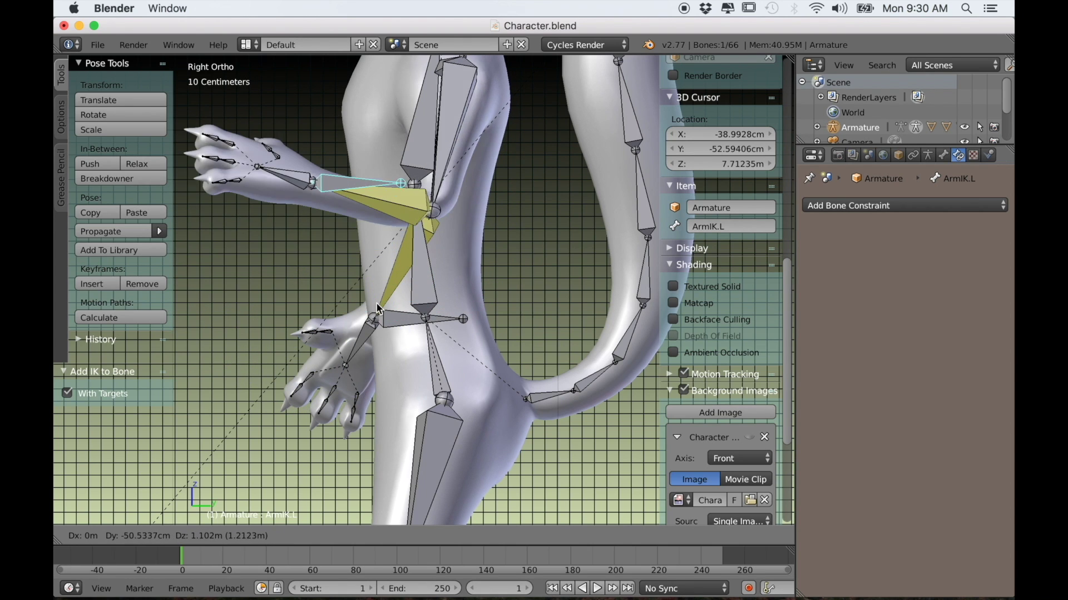
pyautogui.click(376, 345)
pyautogui.scroll(-8, 406, 398)
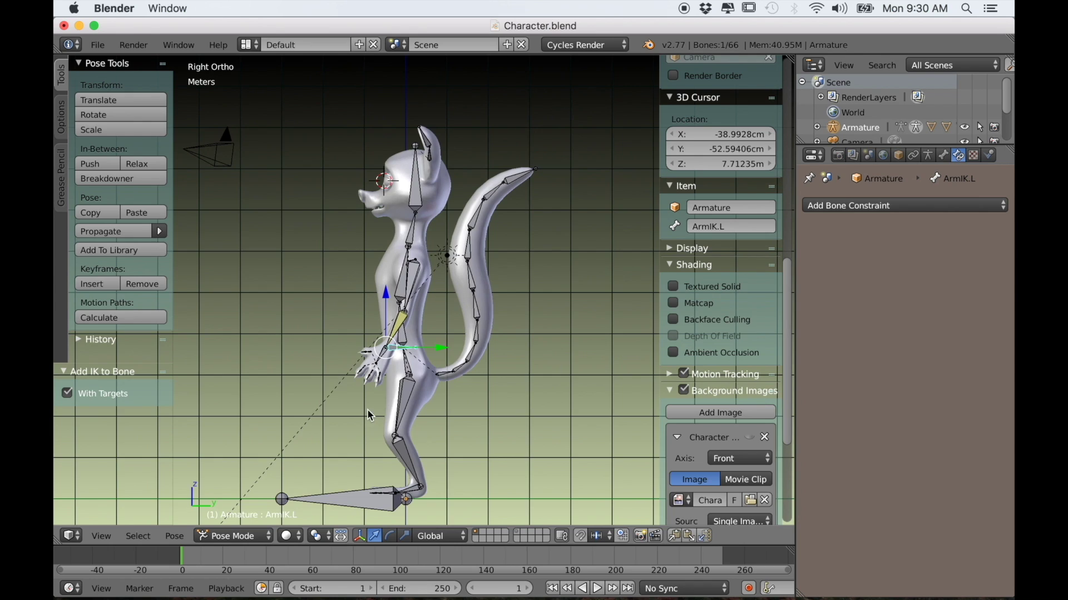
pyautogui.press('KP_1')
pyautogui.scroll(2, 476, 398)
pyautogui.keyDown('shift'); pyautogui.moveTo(478, 405); pyautogui.dragTo(488, 432, button='middle'); pyautogui.keyUp('shift')
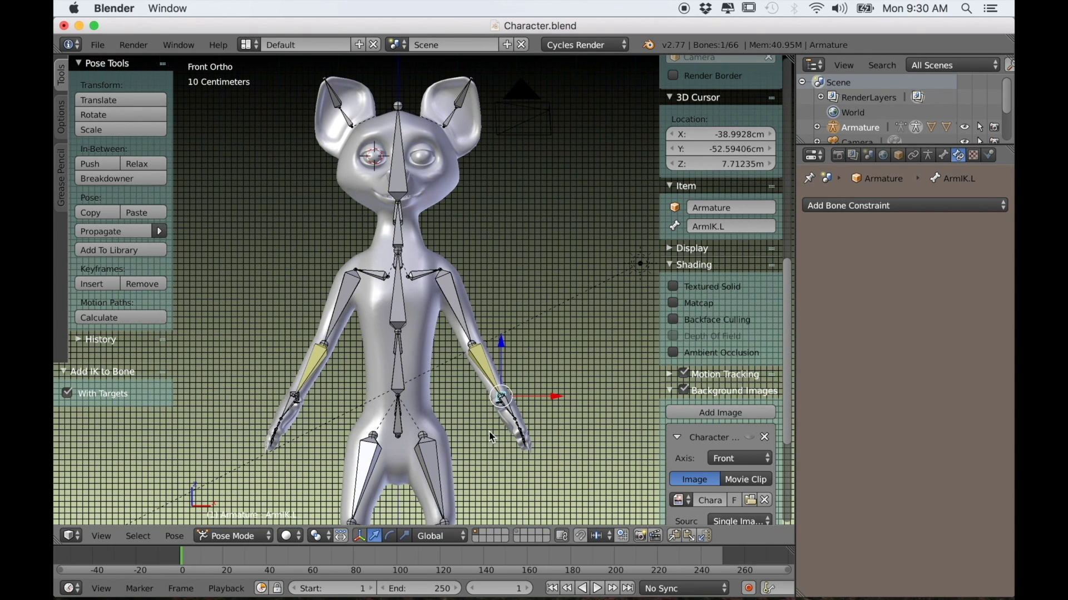
# Test ArmIK.L again from the front, cancel back to rest, and enter Edit Mode
pyautogui.press('g')
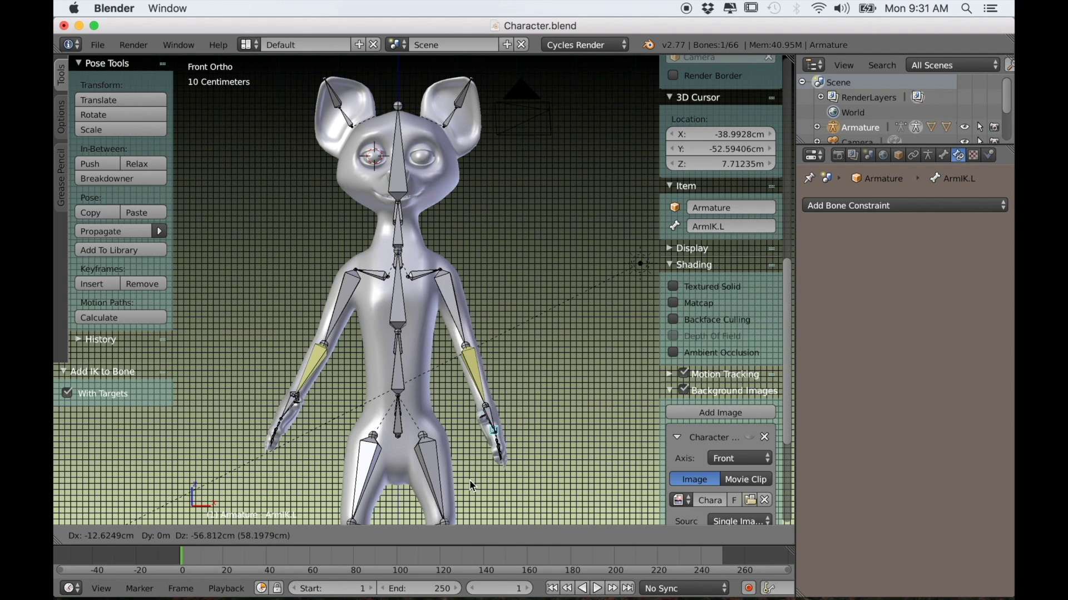
pyautogui.rightClick(483, 471)
pyautogui.scroll(-3, 492, 468)
pyautogui.press('KP_3')
pyautogui.keyDown('shift'); pyautogui.moveTo(422, 469); pyautogui.dragTo(441, 393, button='middle'); pyautogui.keyUp('shift')
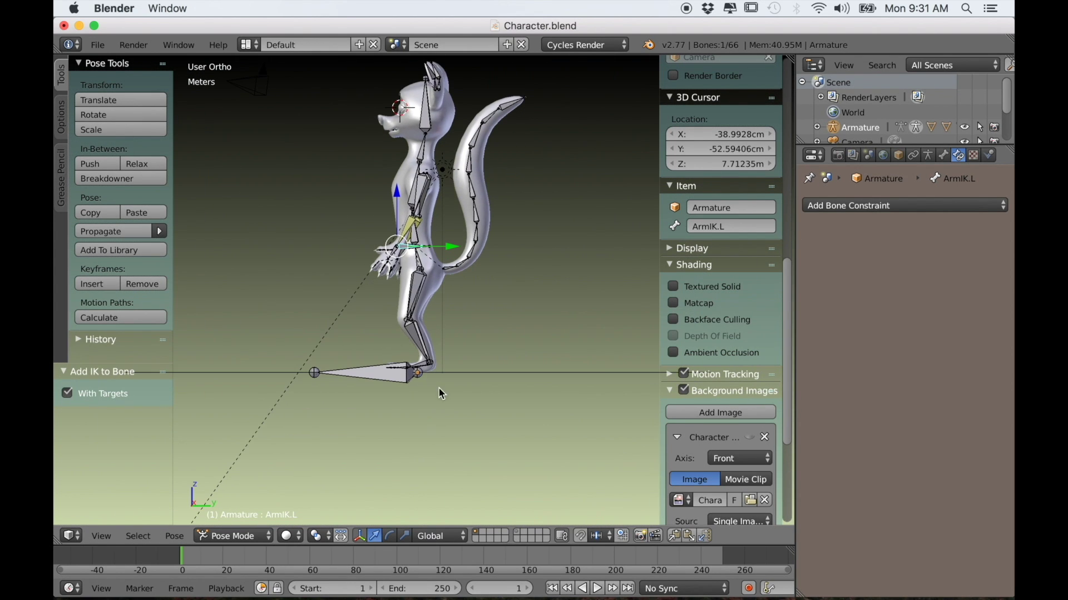
pyautogui.press('Tab')
pyautogui.scroll(6, 453, 389)
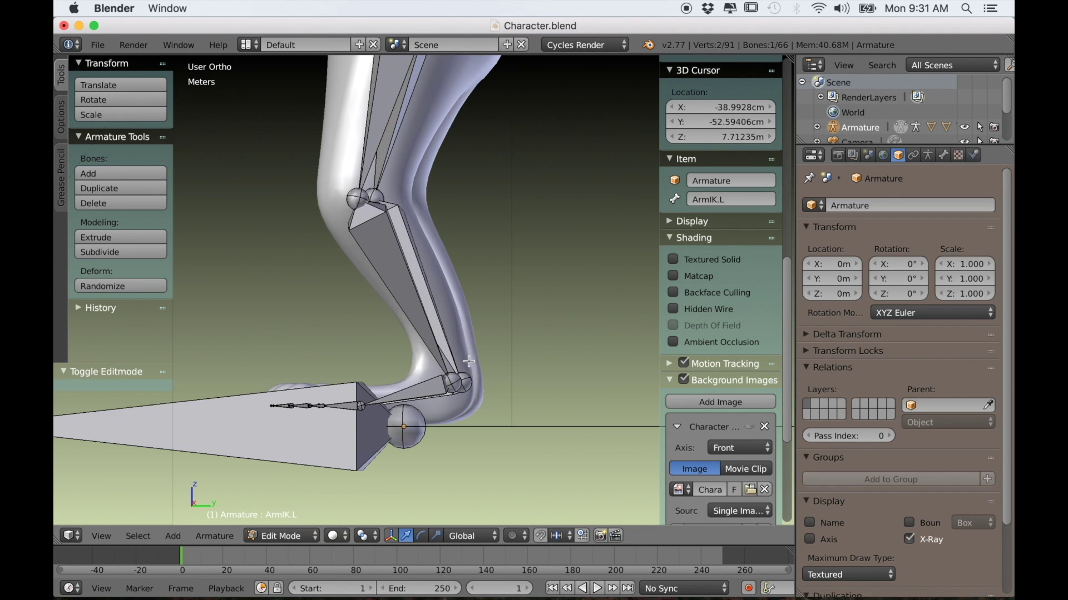
# Extrude new foot bones from both ankle joints in side view
pyautogui.rightClick(455, 385)
pyautogui.moveTo(454, 385); pyautogui.dragTo(447, 383, button='middle')
pyautogui.rightClick(446, 384)
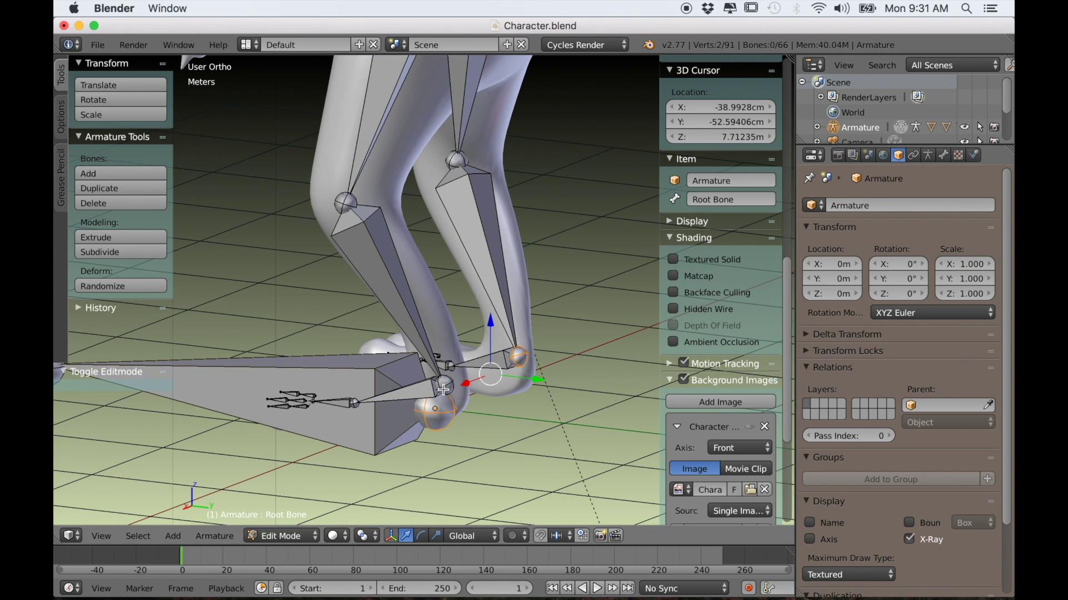
pyautogui.keyDown('shift'); pyautogui.rightClick(517, 358); pyautogui.keyUp('shift')
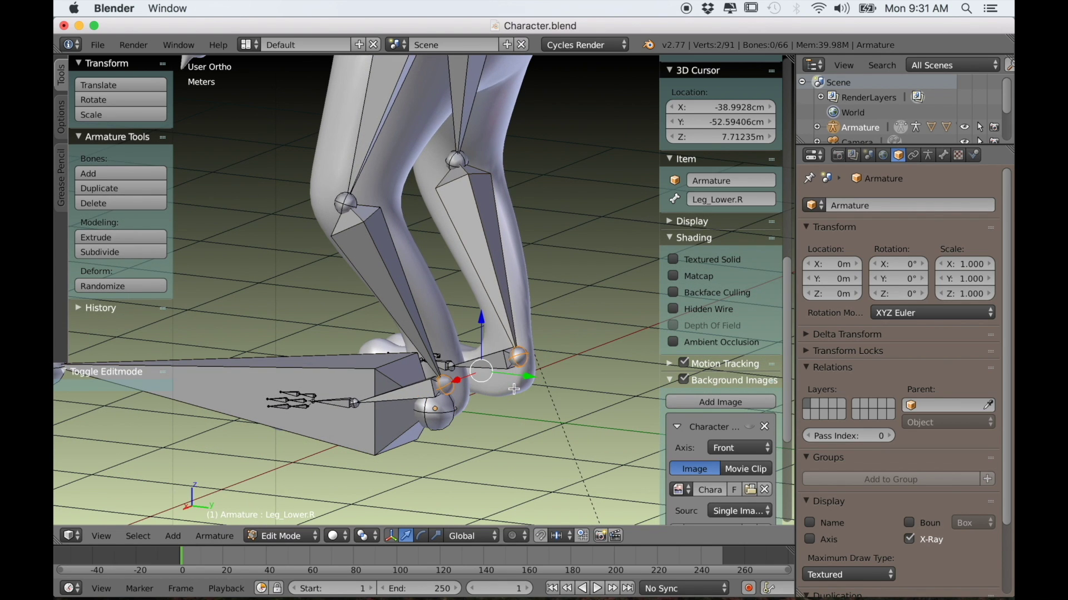
pyautogui.press('KP_1')
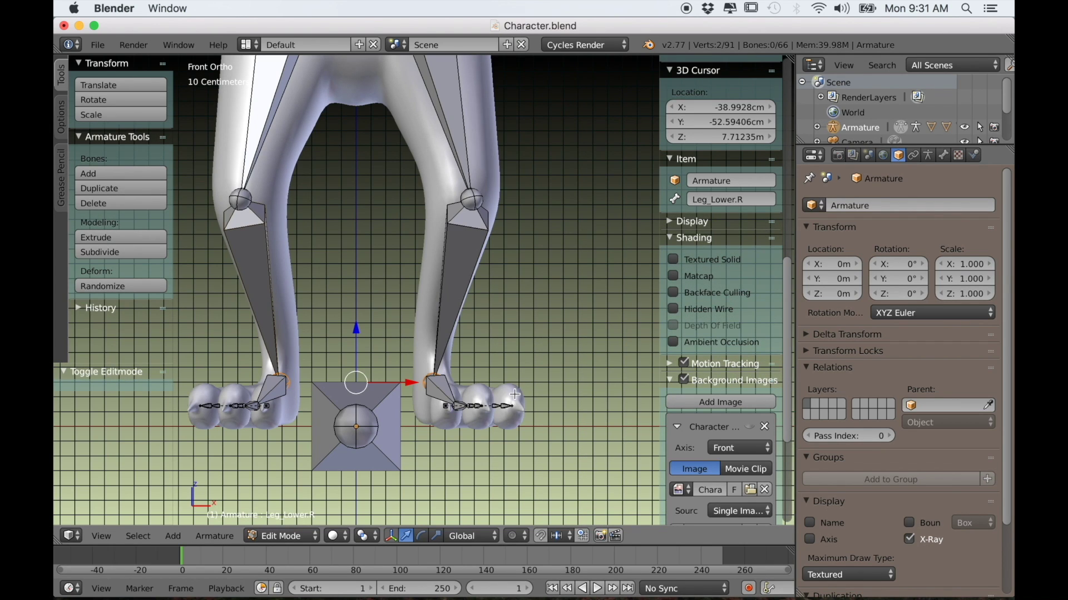
pyautogui.press('KP_3')
pyautogui.press('e')
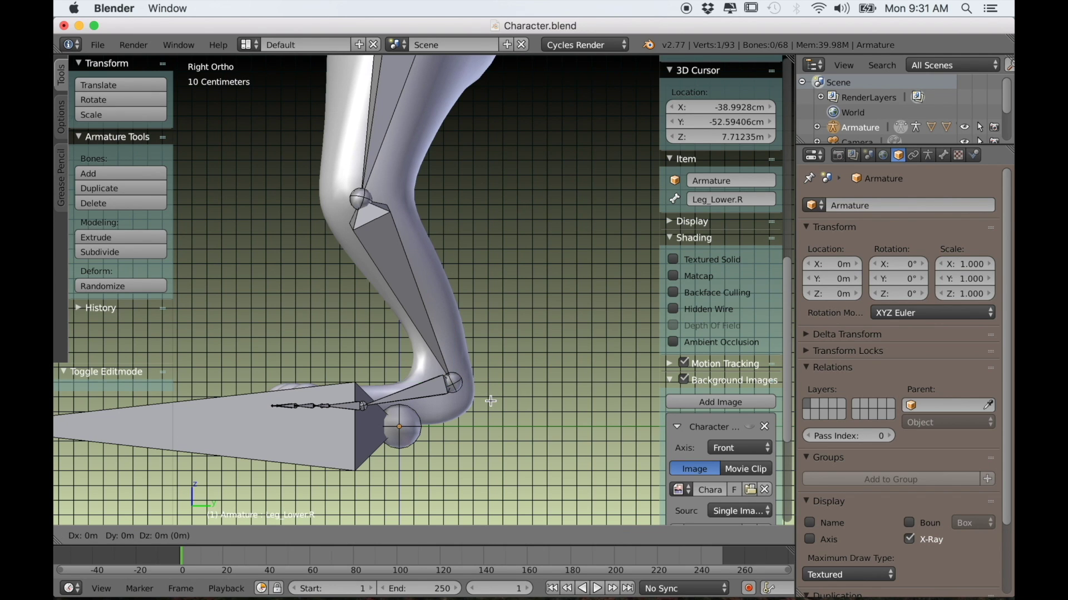
pyautogui.click(562, 381)
pyautogui.moveTo(562, 381); pyautogui.dragTo(470, 412, button='middle')
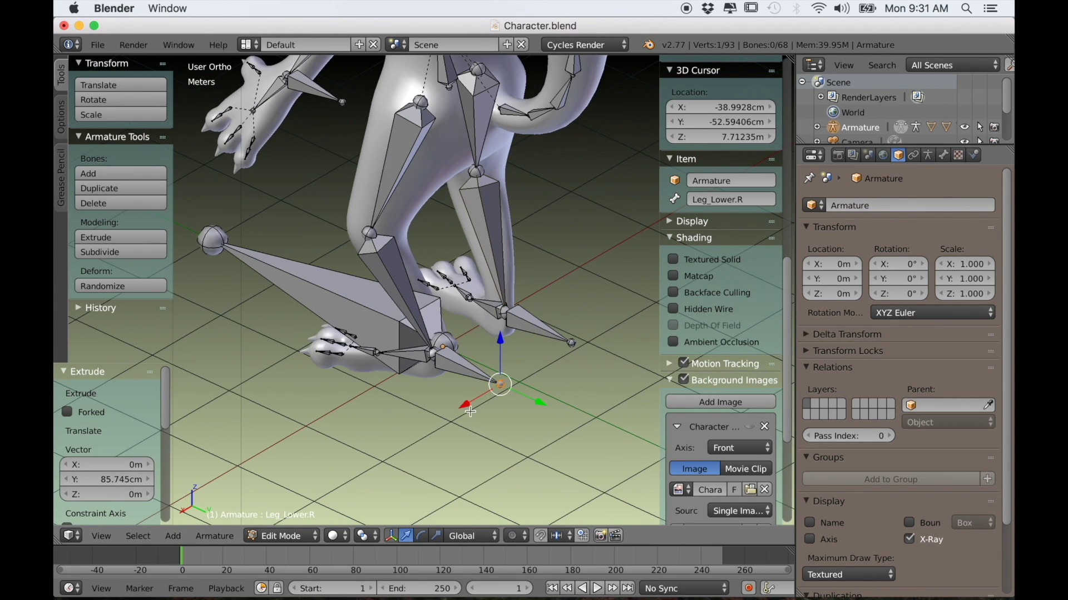
# Clear the parent of Leg_Lower.L.001 and Leg_Lower.R.001
pyautogui.rightClick(473, 371)
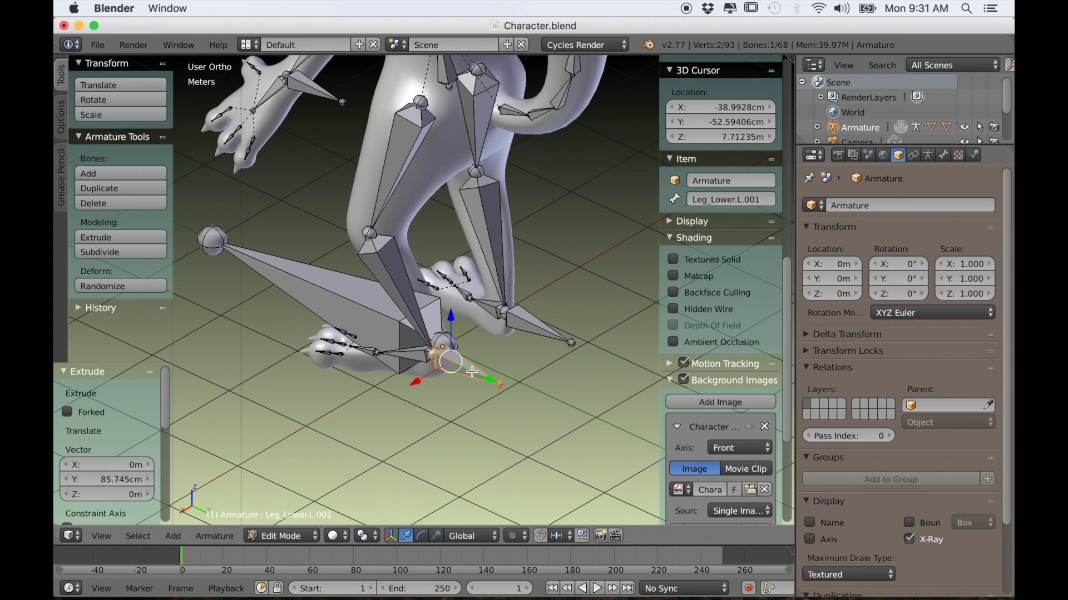
pyautogui.hotkey('alt', 'p')
pyautogui.click(479, 390)
pyautogui.rightClick(528, 332)
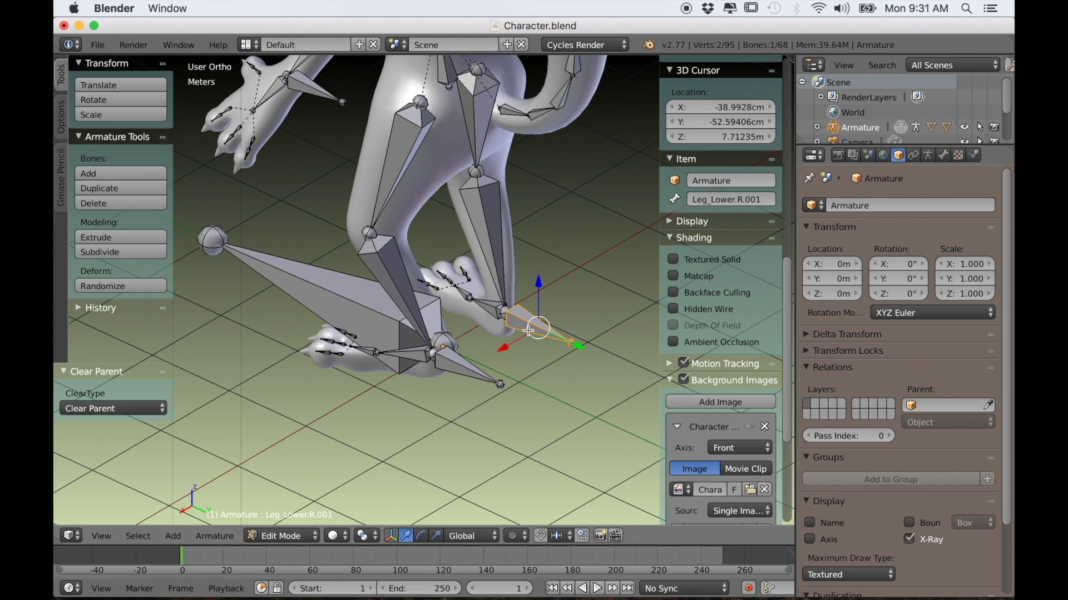
pyautogui.hotkey('alt', 'p')
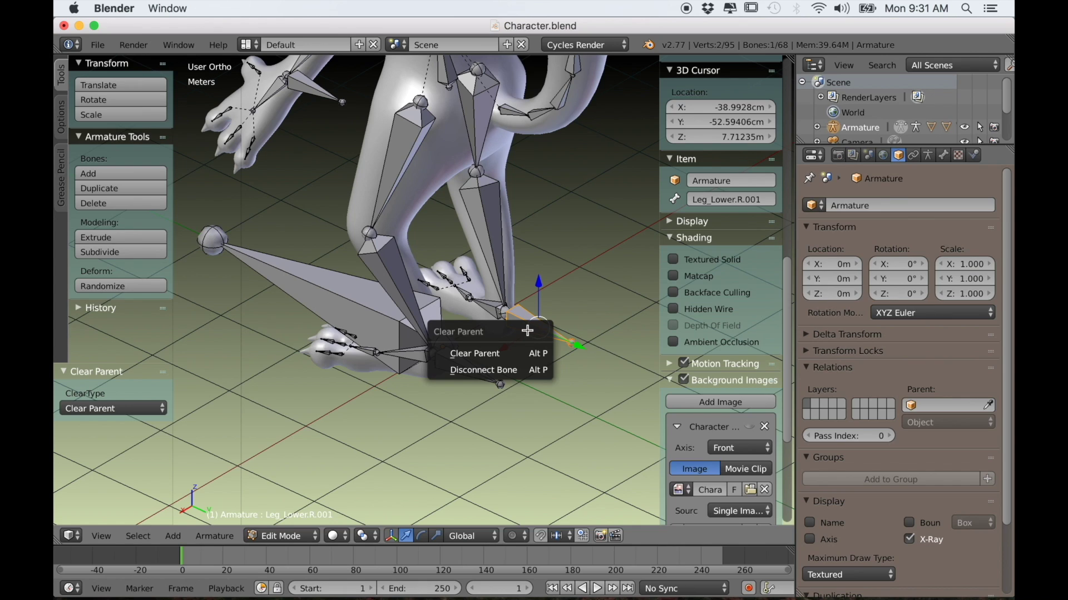
pyautogui.click(515, 351)
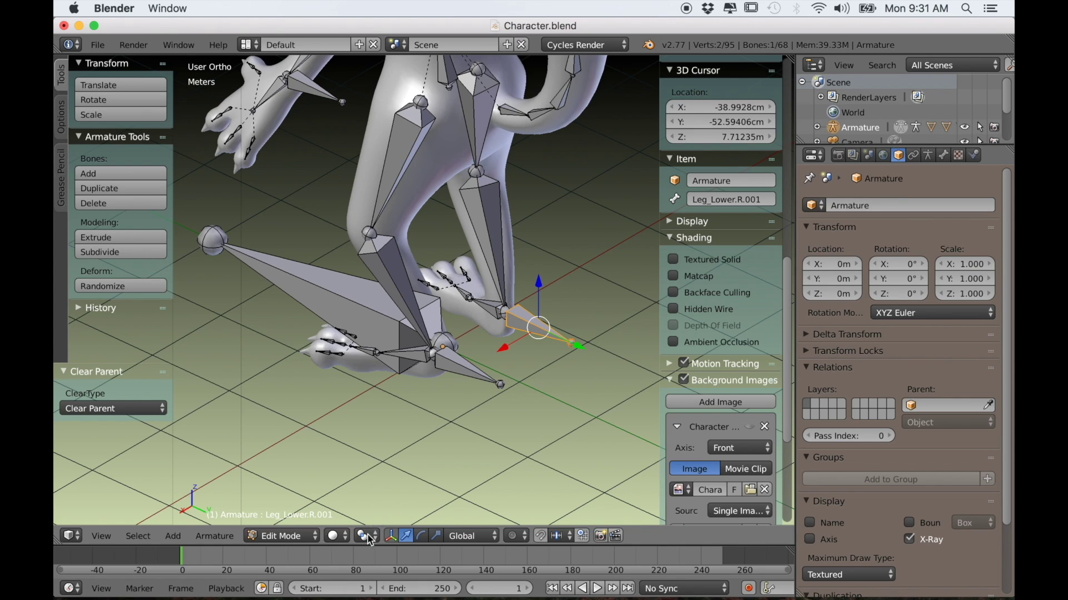
# In Pose Mode, add IK to Leg_Lower.R targeting Leg_Lower.R.001 with chain length 2
pyautogui.click(336, 536)
pyautogui.click(306, 535)
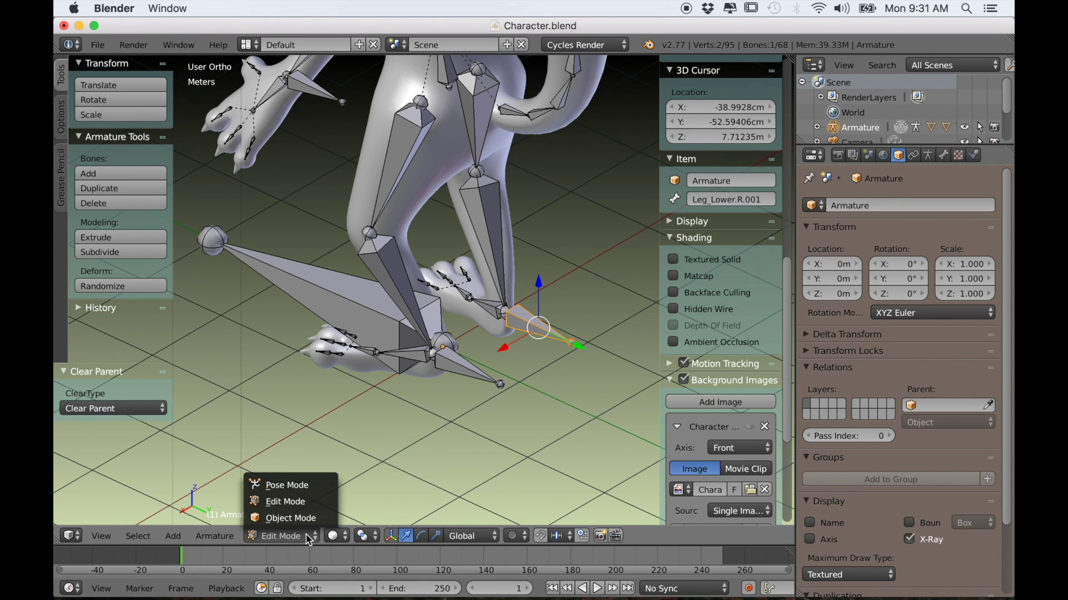
pyautogui.click(300, 488)
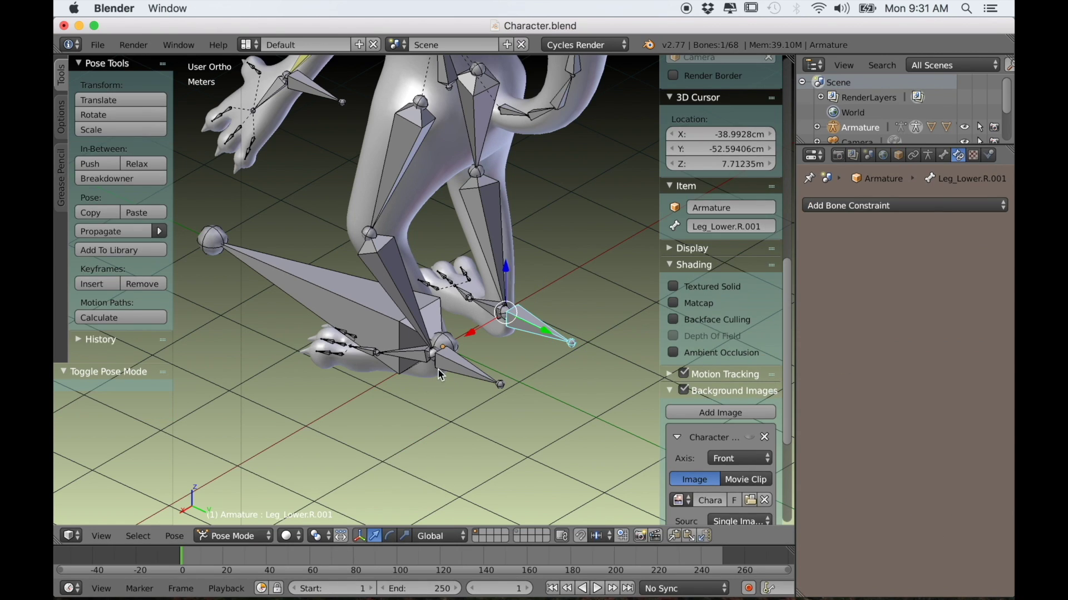
pyautogui.keyDown('shift'); pyautogui.rightClick(504, 279); pyautogui.keyUp('shift')
pyautogui.hotkey('shift', 'i')
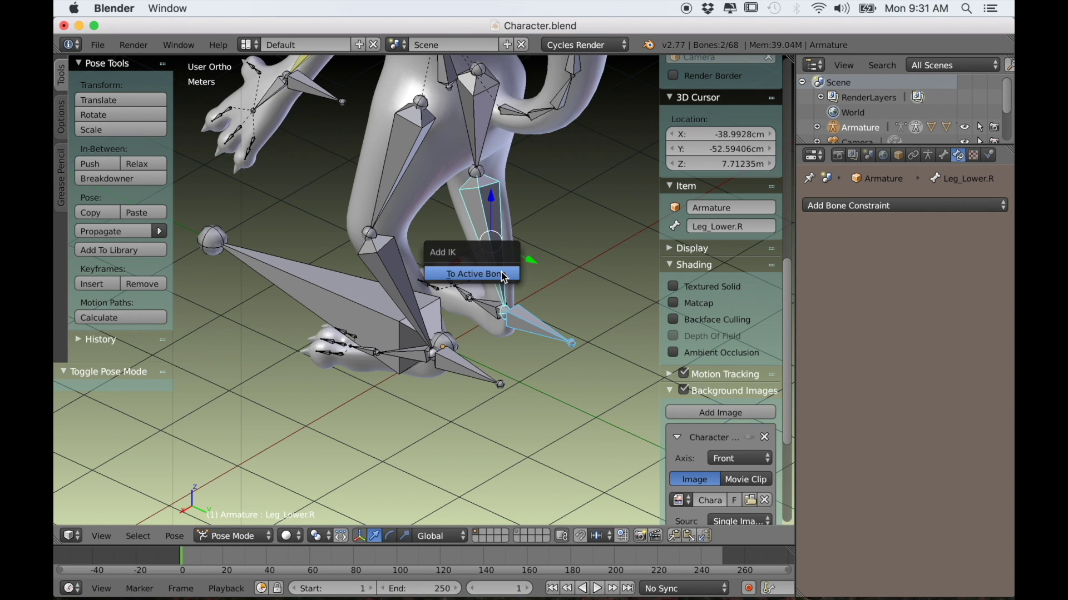
pyautogui.click(489, 274)
pyautogui.doubleClick(895, 341)
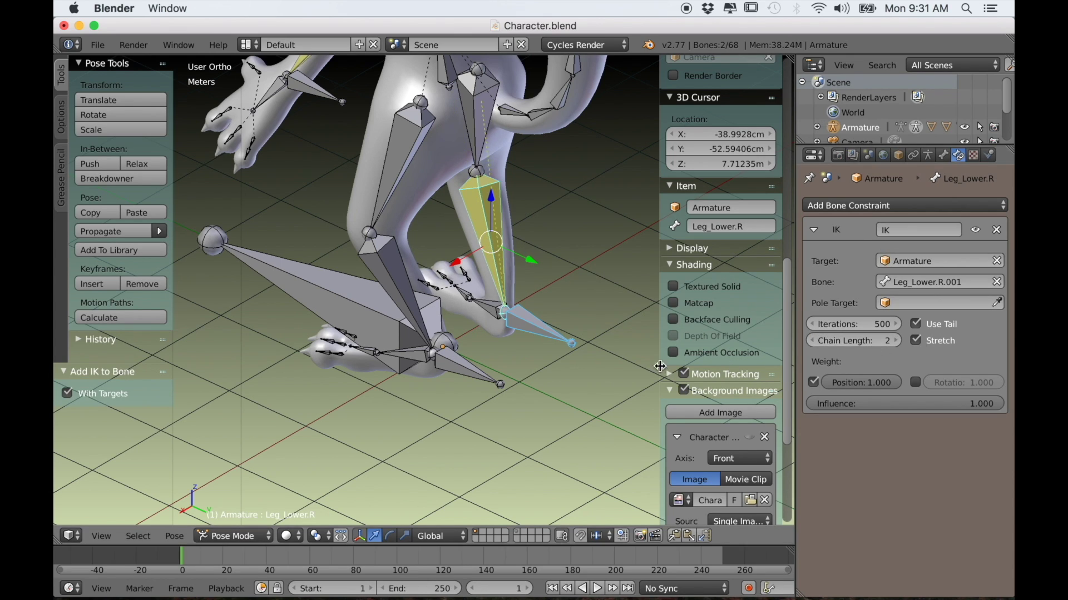
# Add IK to Leg_Lower.L targeting Leg_Lower.L.001 with chain length 2
pyautogui.rightClick(443, 349)
pyautogui.keyDown('shift'); pyautogui.rightClick(419, 305); pyautogui.keyUp('shift')
pyautogui.hotkey('shift', 'i')
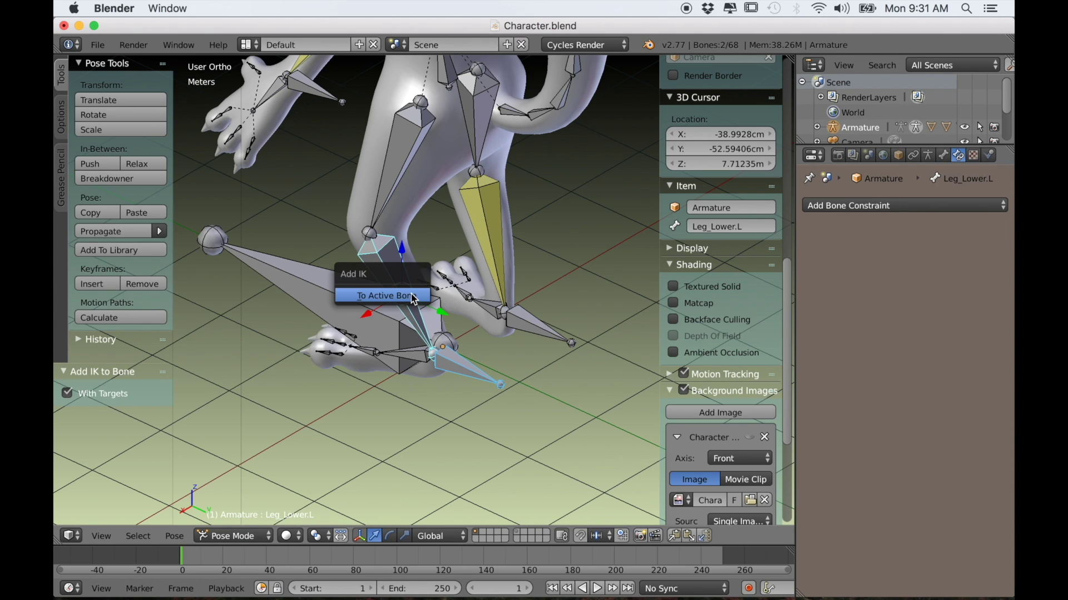
pyautogui.click(382, 293)
pyautogui.moveTo(854, 341); pyautogui.dragTo(868, 340)
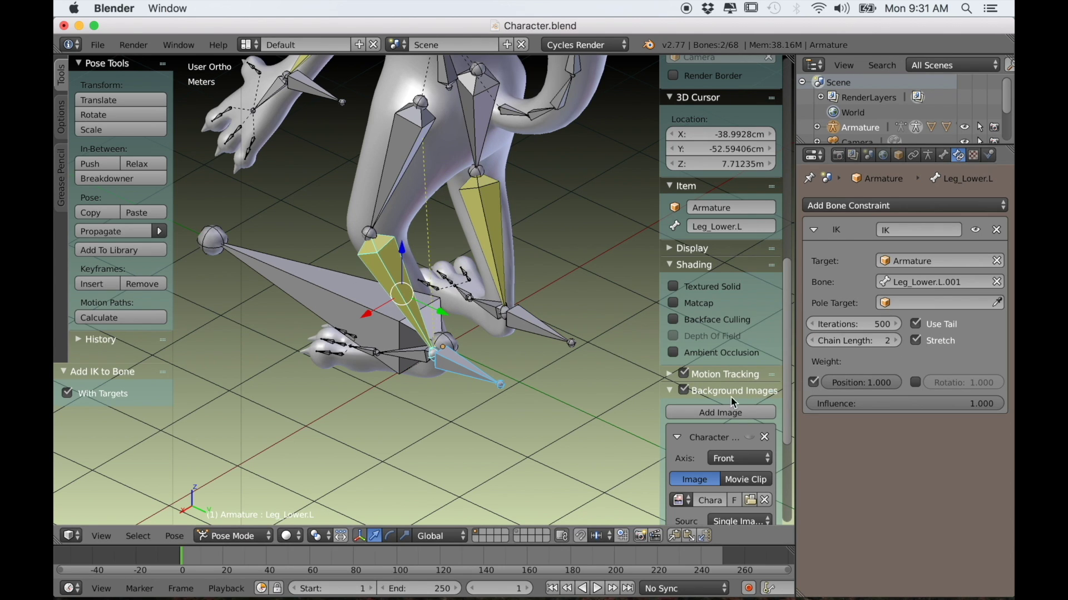
pyautogui.press('KP_3')
pyautogui.rightClick(481, 355)
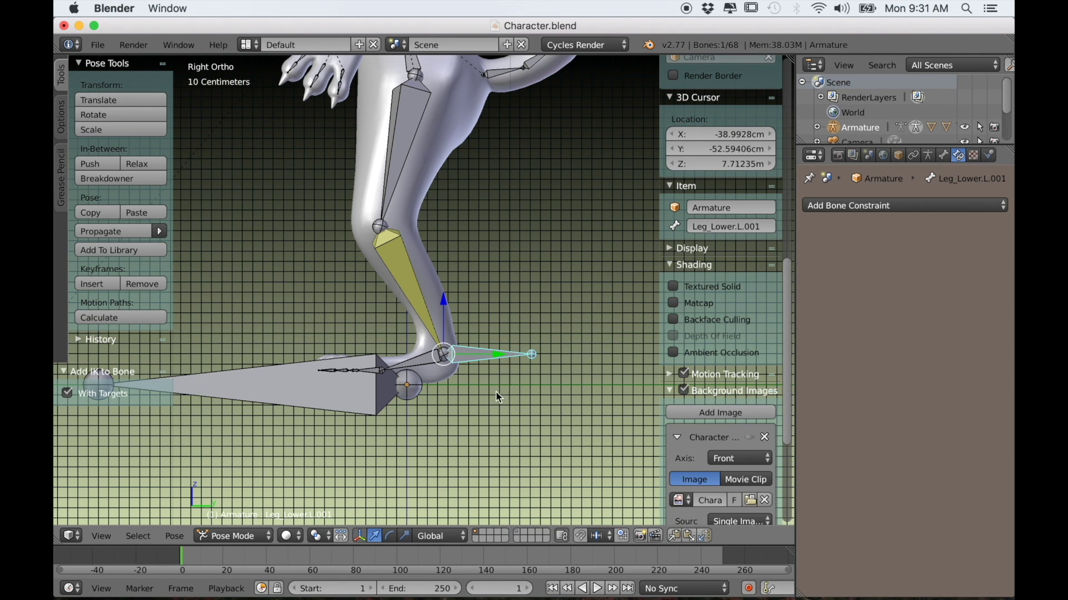
# Test-move the right foot bone twice, cancelling each time so the leg returns
pyautogui.press('g')
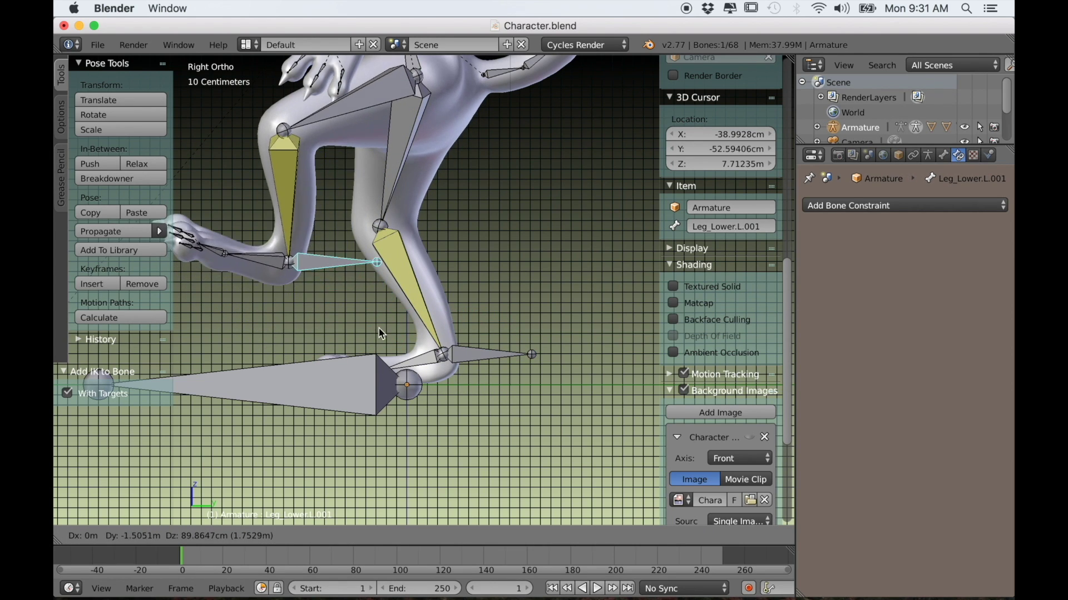
pyautogui.rightClick(309, 360)
pyautogui.scroll(-5, 512, 431)
pyautogui.keyDown('shift'); pyautogui.scroll(2, 507, 480); pyautogui.keyUp('shift')
pyautogui.press('g')
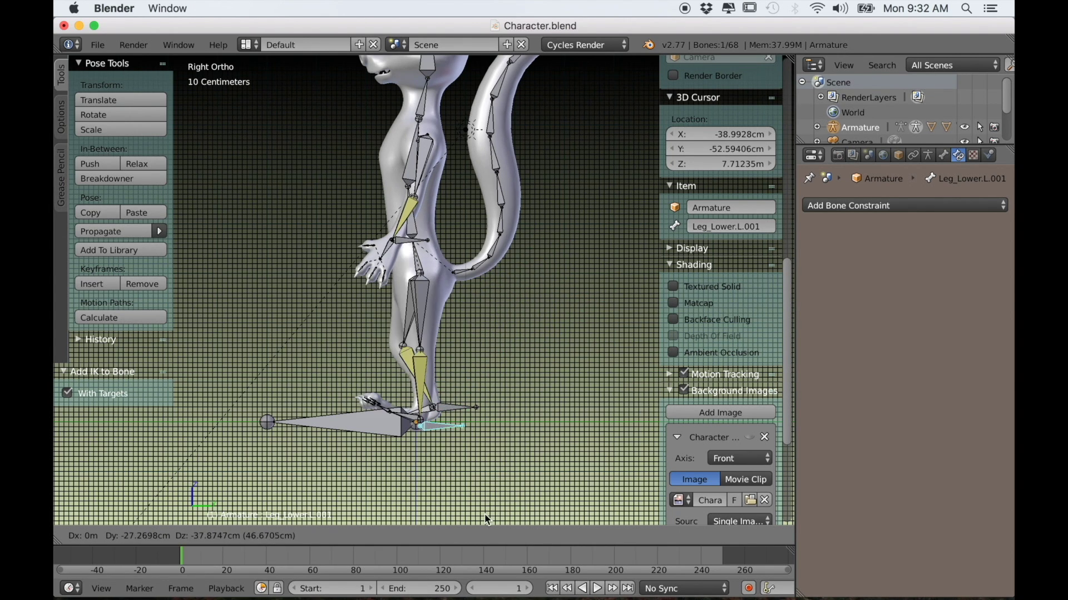
pyautogui.rightClick(378, 463)
# From the front view, test-move the foot IK bone and cancel back to rest
pyautogui.scroll(-2, 477, 413)
pyautogui.keyDown('shift'); pyautogui.moveTo(476, 413); pyautogui.dragTo(490, 457, button='middle'); pyautogui.keyUp('shift')
pyautogui.scroll(2, 491, 458)
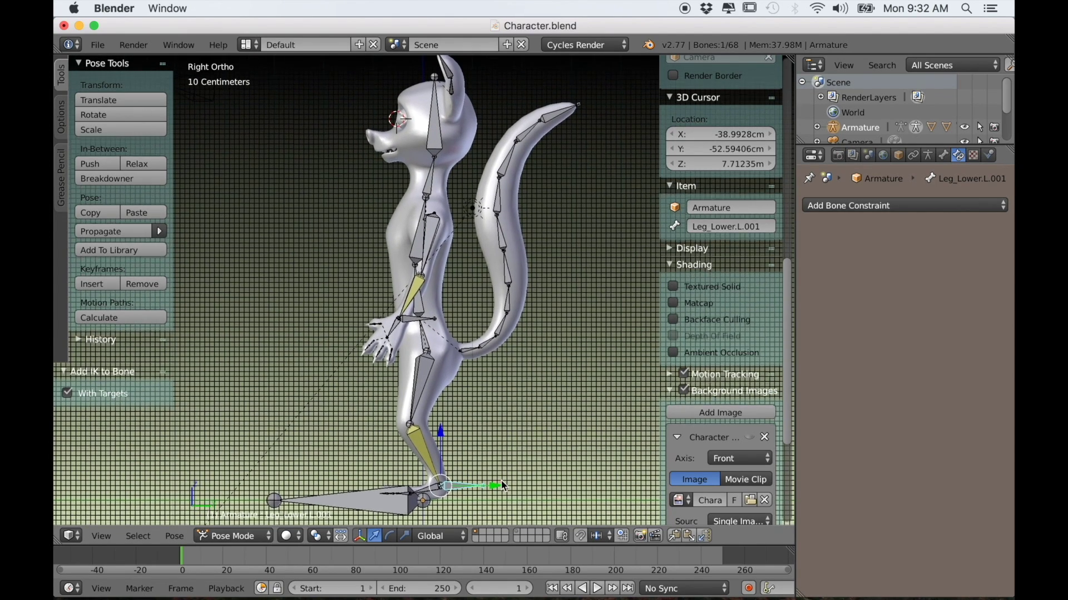
pyautogui.scroll(-3, 506, 486)
pyautogui.press('KP_1')
pyautogui.scroll(3, 470, 481)
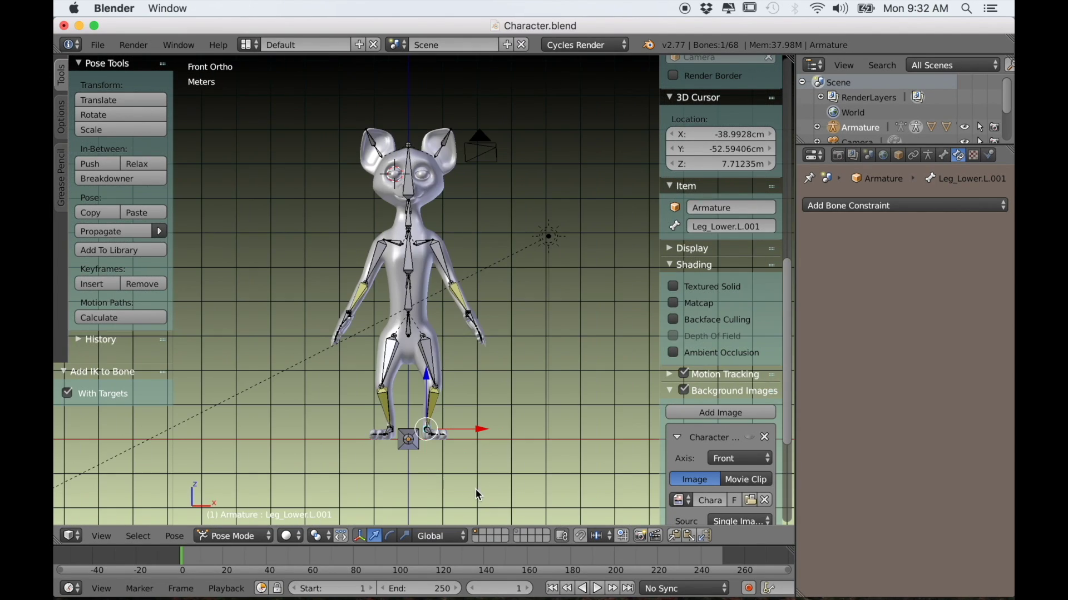
pyautogui.scroll(2, 476, 490)
pyautogui.press('g')
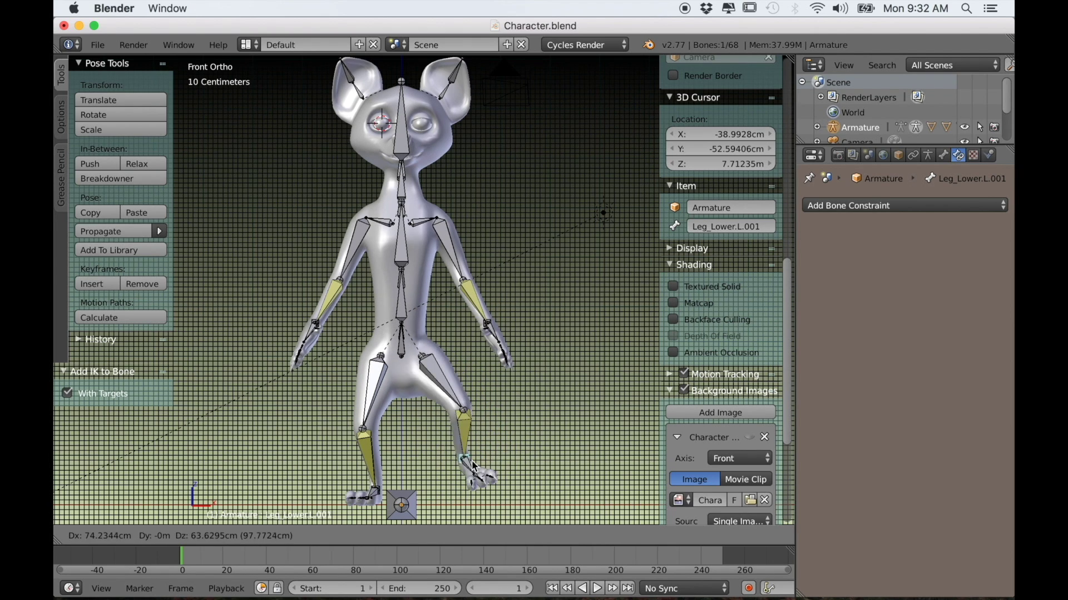
pyautogui.rightClick(466, 520)
# Grab the Hips bone to test how the legs bend
pyautogui.keyDown('shift'); pyautogui.moveTo(467, 413); pyautogui.dragTo(484, 400, button='middle'); pyautogui.keyUp('shift')
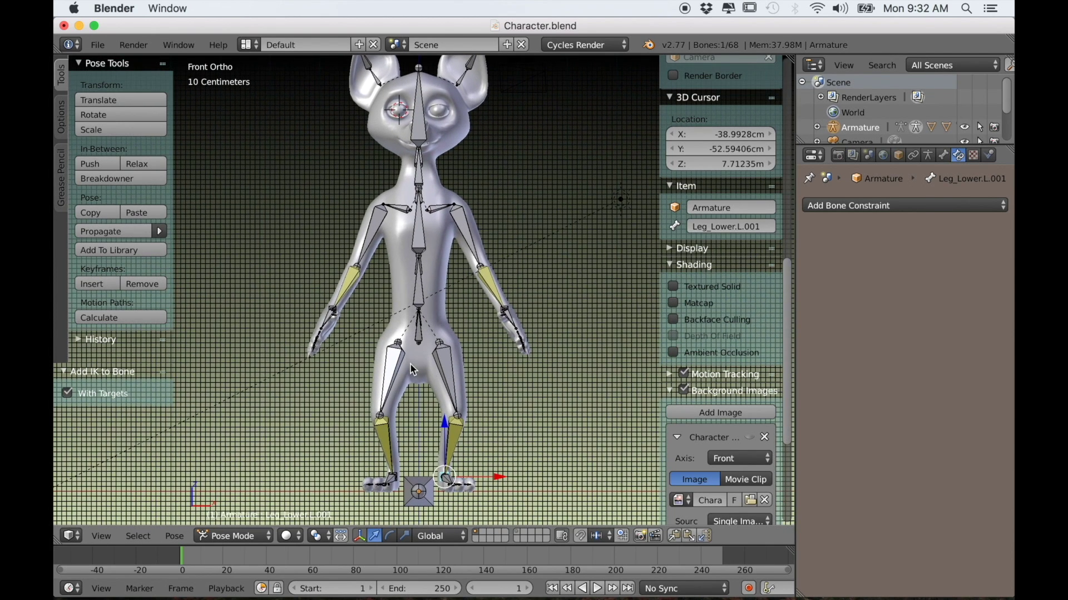
pyautogui.rightClick(419, 330)
pyautogui.press('g')
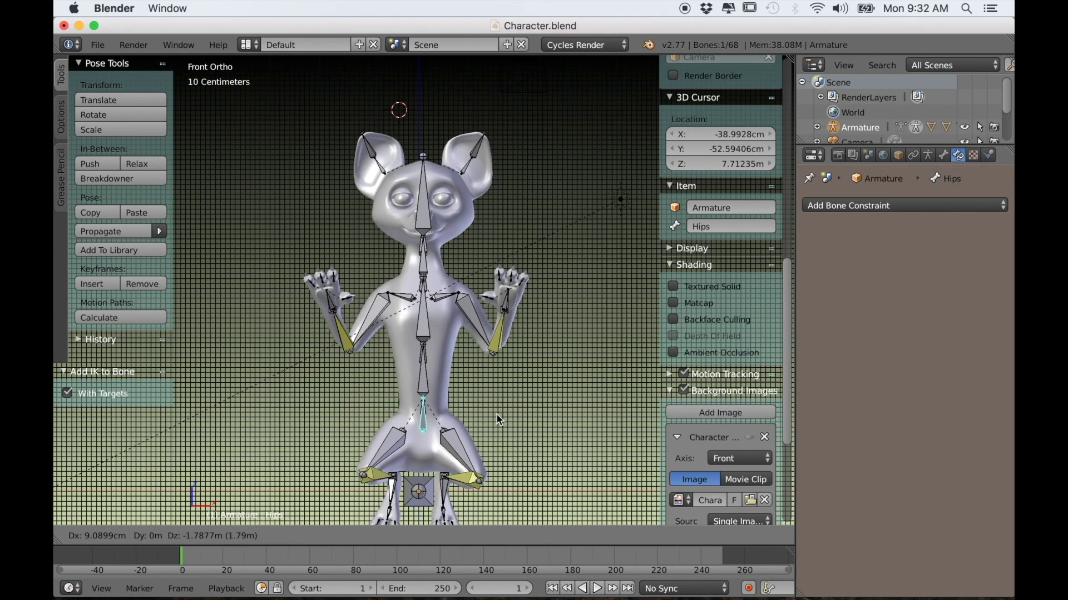
# Cancel the hip move and hide the large grey bone in front of the foot in side view
pyautogui.rightClick(497, 347)
pyautogui.press('KP_3')
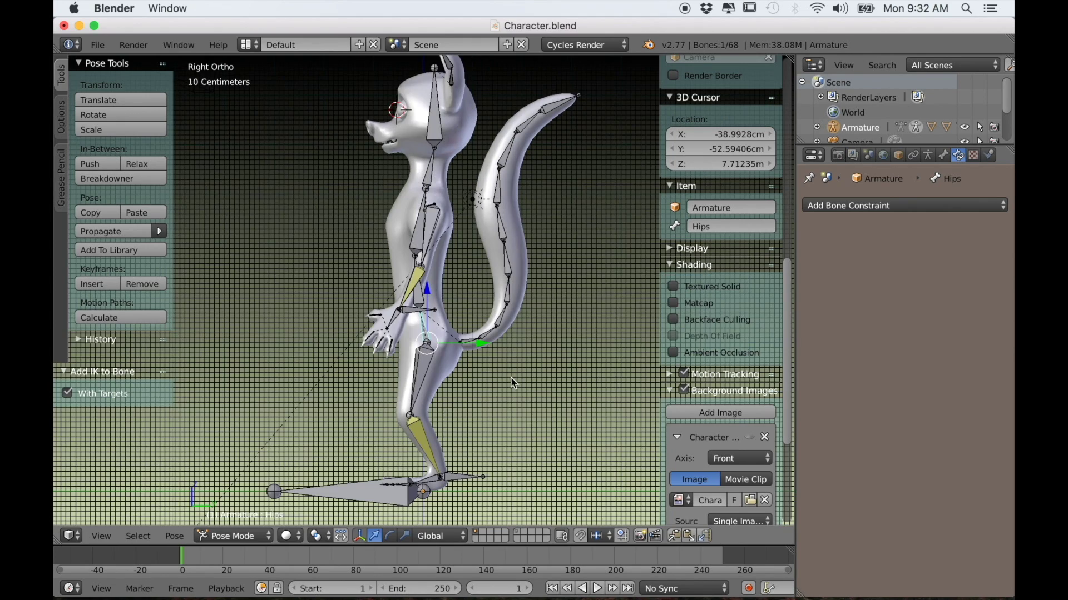
pyautogui.keyDown('shift'); pyautogui.moveTo(520, 460); pyautogui.dragTo(525, 310, button='middle'); pyautogui.keyUp('shift')
pyautogui.scroll(5, 521, 367)
pyautogui.keyDown('shift'); pyautogui.moveTo(514, 433); pyautogui.dragTo(515, 370, button='middle'); pyautogui.keyUp('shift')
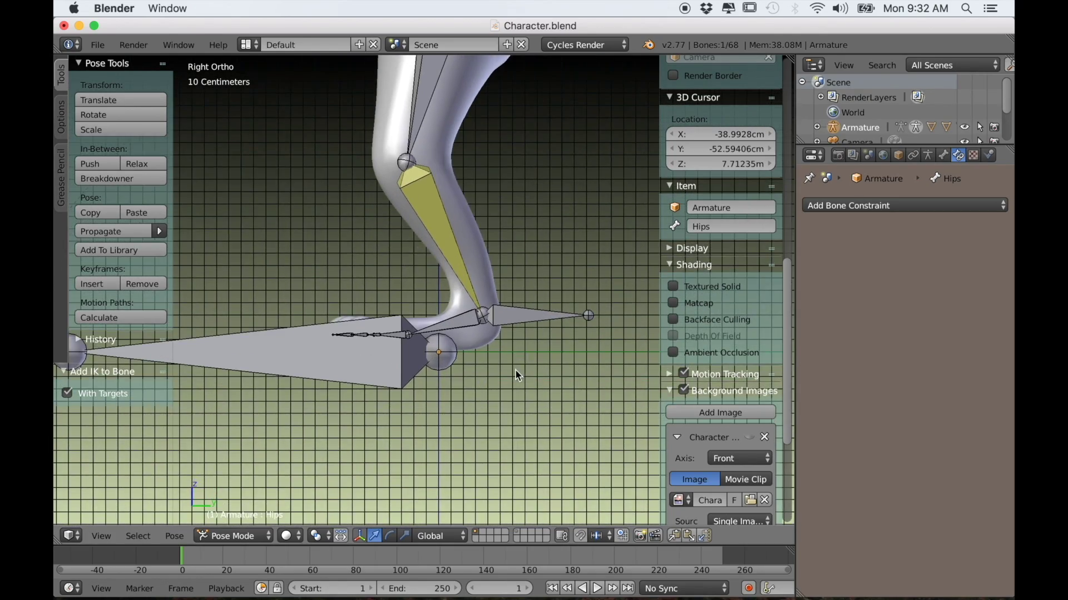
pyautogui.scroll(3, 515, 369)
pyautogui.press('h')
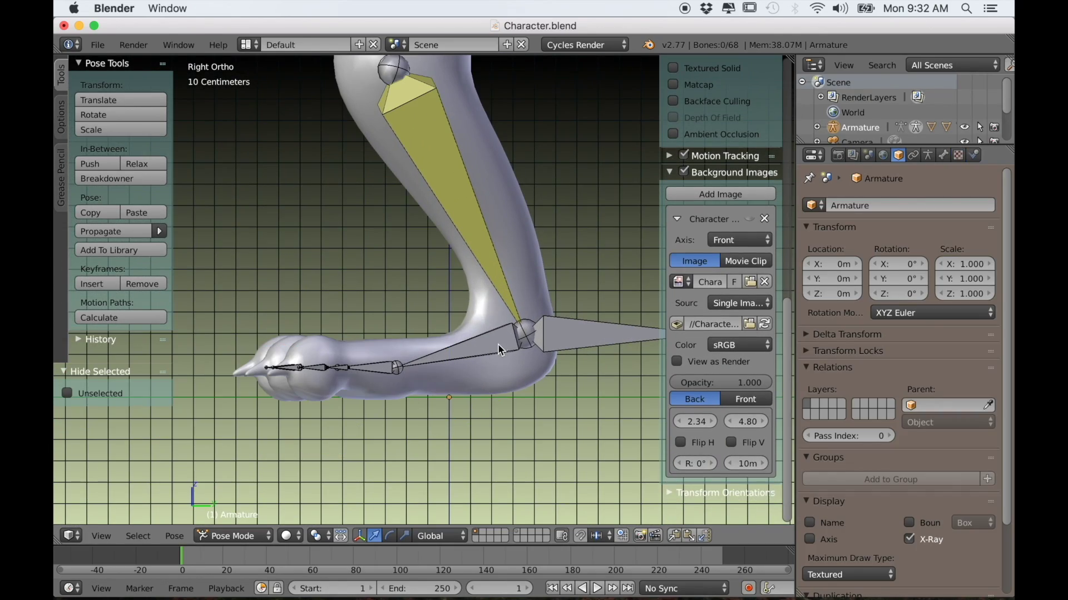
# Test-move the Hips bone again, cancel it, and select Foot_Upper.L
pyautogui.scroll(-6, 515, 280)
pyautogui.scroll(3, 435, 186)
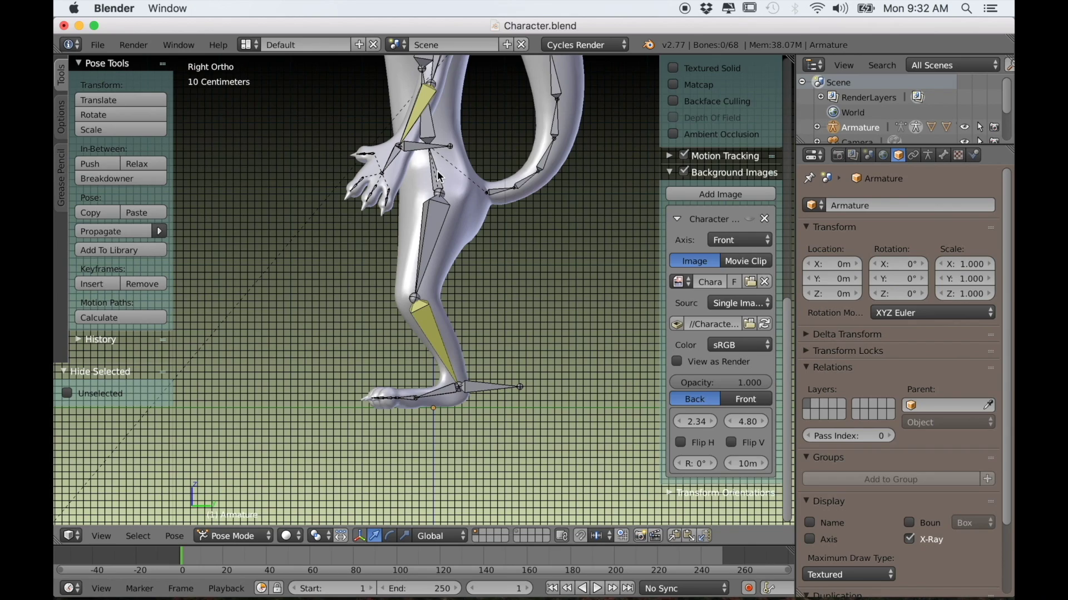
pyautogui.rightClick(437, 172)
pyautogui.scroll(3, 483, 369)
pyautogui.keyDown('shift'); pyautogui.moveTo(498, 409); pyautogui.dragTo(460, 318, button='middle'); pyautogui.keyUp('shift')
pyautogui.press('g')
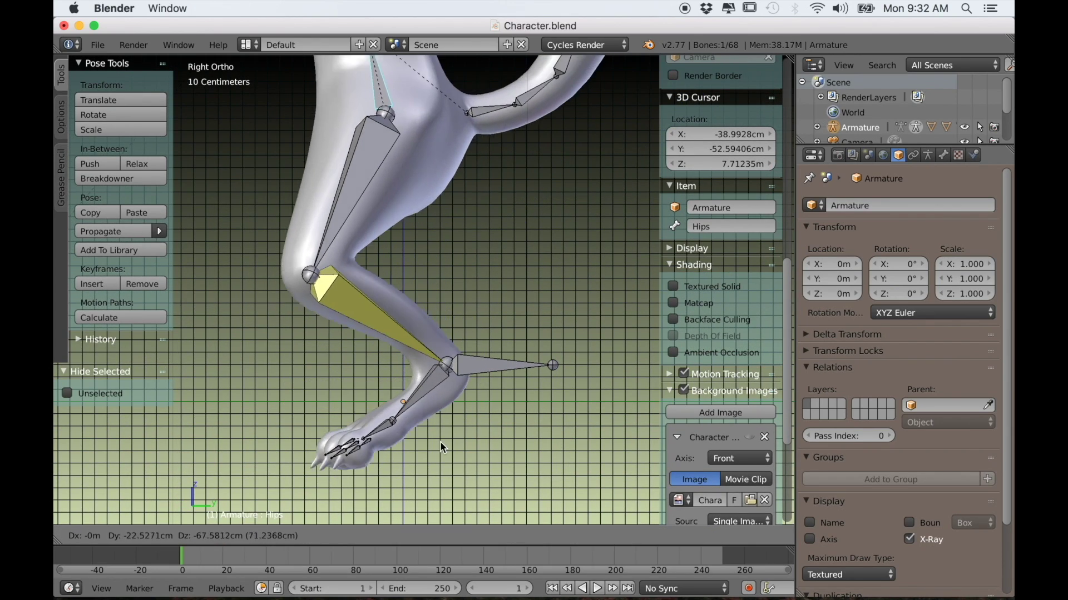
pyautogui.rightClick(424, 432)
pyautogui.scroll(-2, 417, 401)
pyautogui.moveTo(415, 394); pyautogui.dragTo(453, 370, button='middle')
pyautogui.rightClick(452, 369)
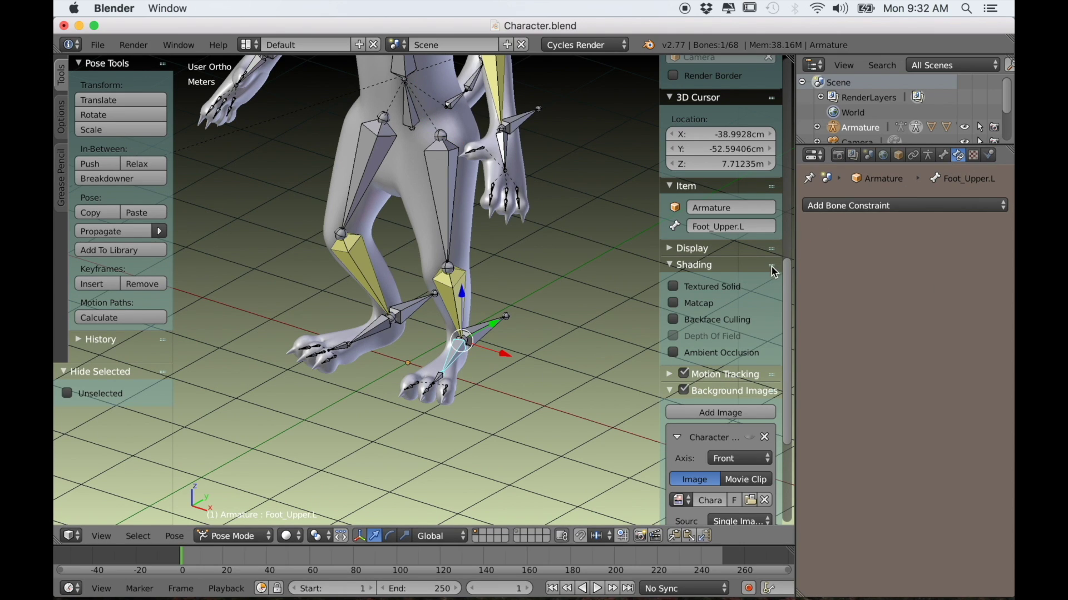
# Turn off Inherit Rotation on Foot_Upper.L and Foot_Upper.R in the Bone properties
pyautogui.click(943, 155)
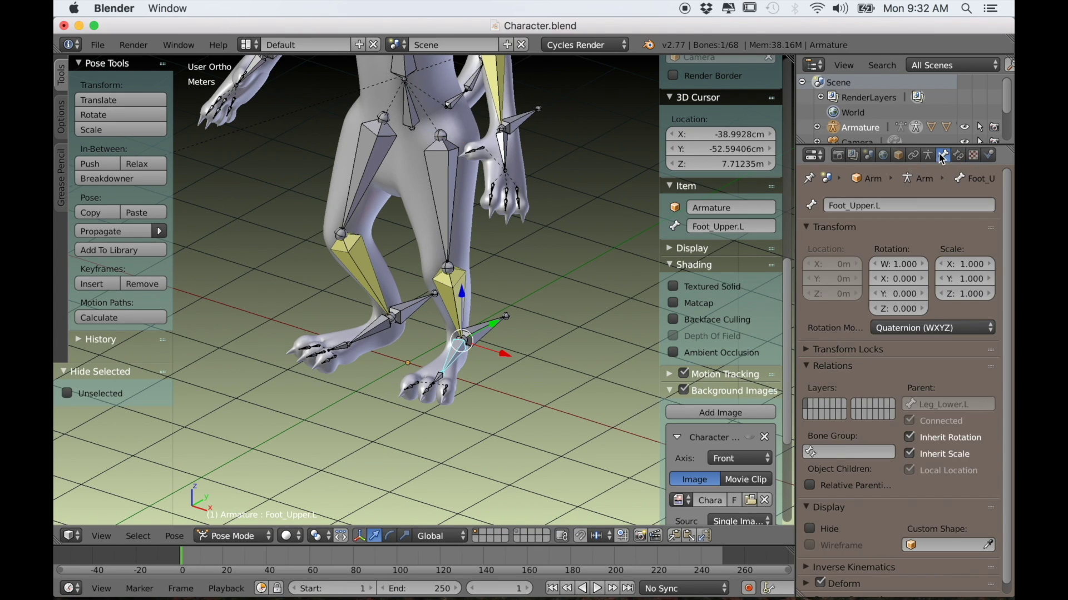
pyautogui.click(908, 437)
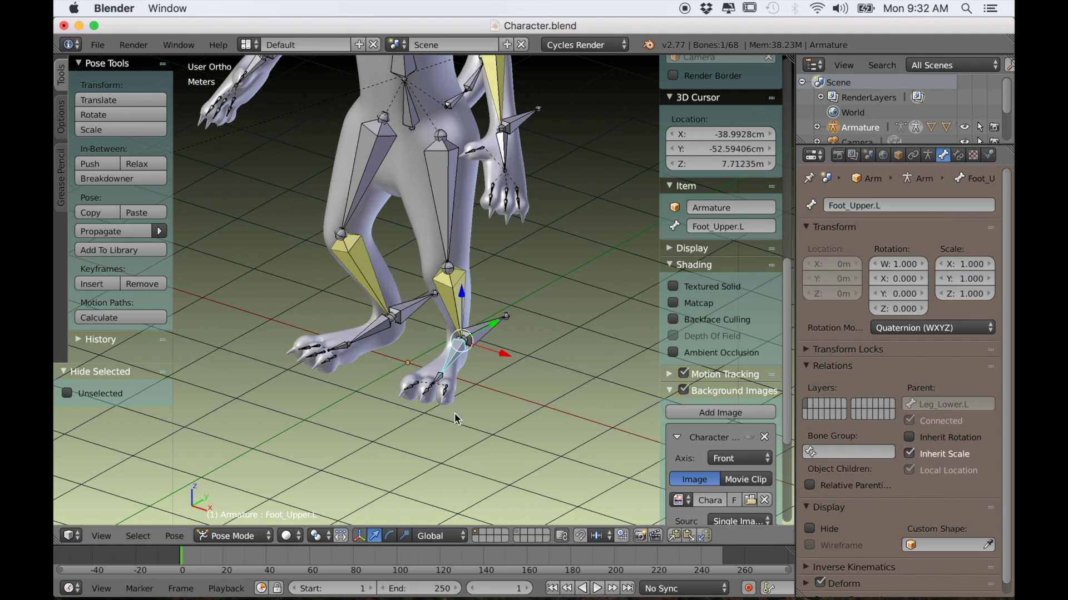
pyautogui.rightClick(389, 341)
pyautogui.click(916, 439)
# Lower the Hips bone in front view to test the legs, then grab it again in side view
pyautogui.rightClick(422, 123)
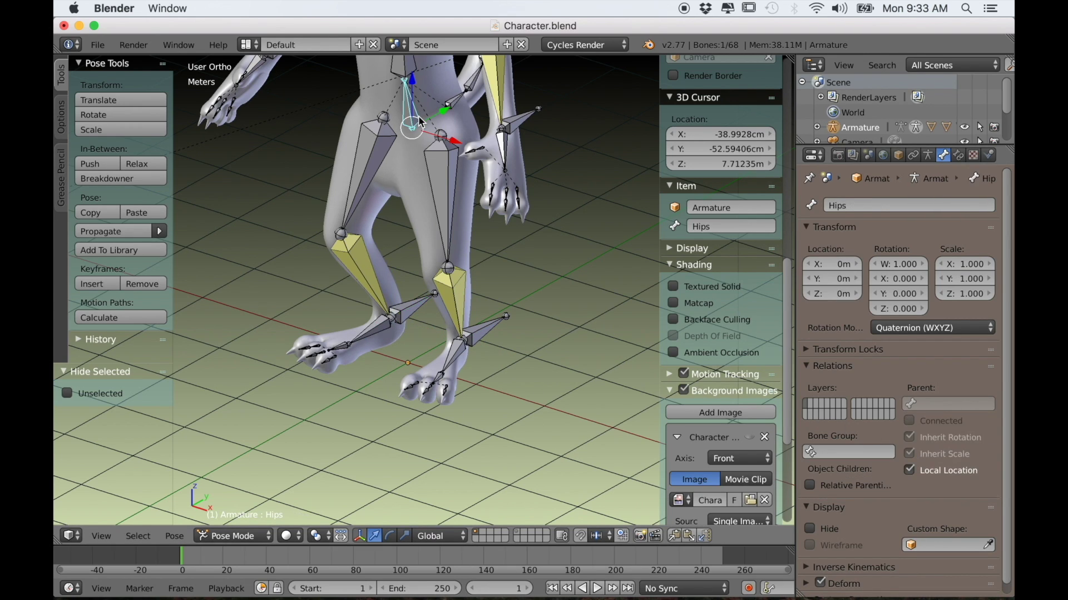
pyautogui.press('KP_1')
pyautogui.press('g')
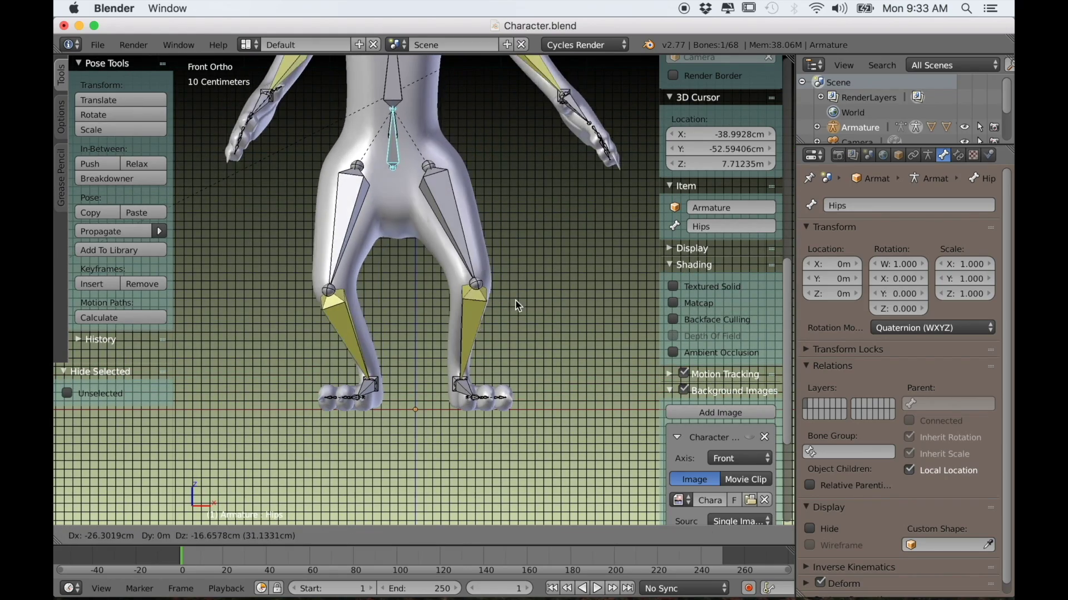
pyautogui.click(557, 378)
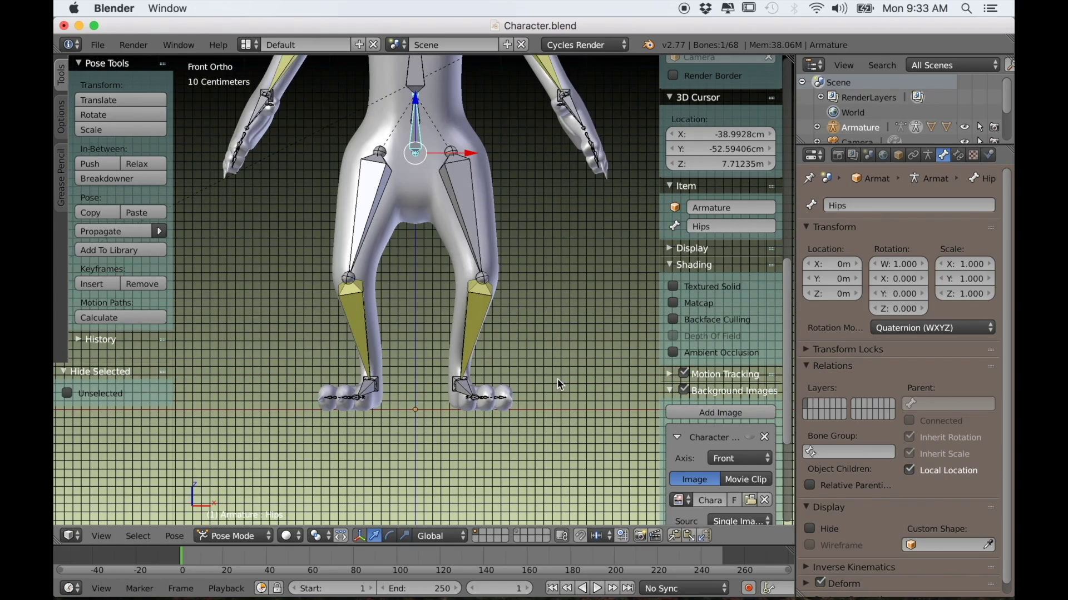
pyautogui.press('KP_3')
pyautogui.scroll(-3, 558, 378)
pyautogui.keyDown('shift'); pyautogui.moveTo(547, 354); pyautogui.dragTo(552, 461, button='middle'); pyautogui.keyUp('shift')
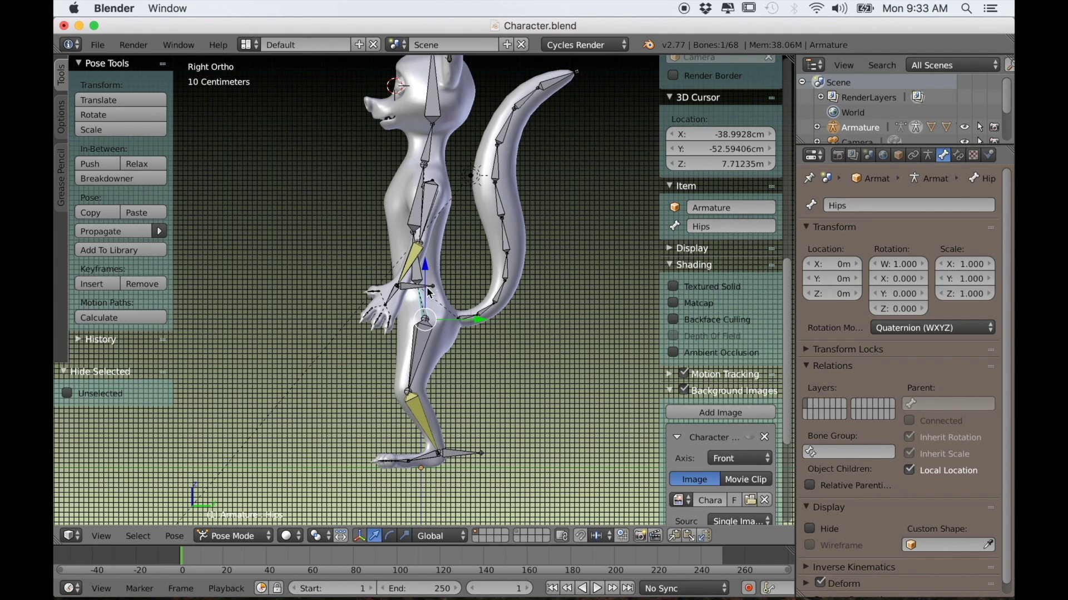
pyautogui.press('g')
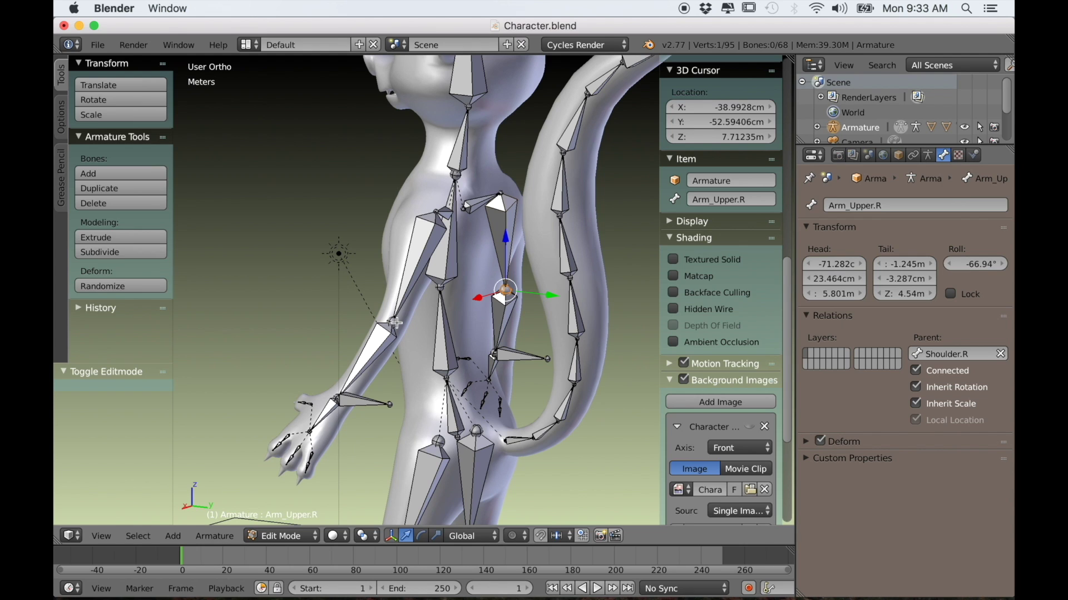
# Extrude new bones 67.4 cm along Y from both elbow joints, then select Arm_Upper.L.001
pyautogui.keyDown('shift'); pyautogui.rightClick(394, 322); pyautogui.keyUp('shift')
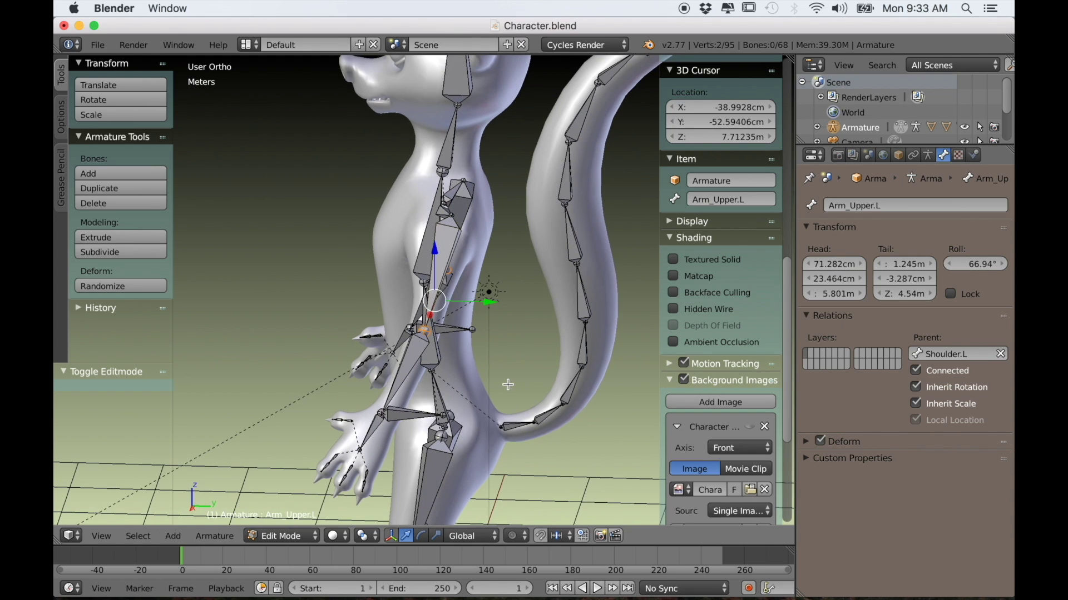
pyautogui.press('e')
pyautogui.press('y')
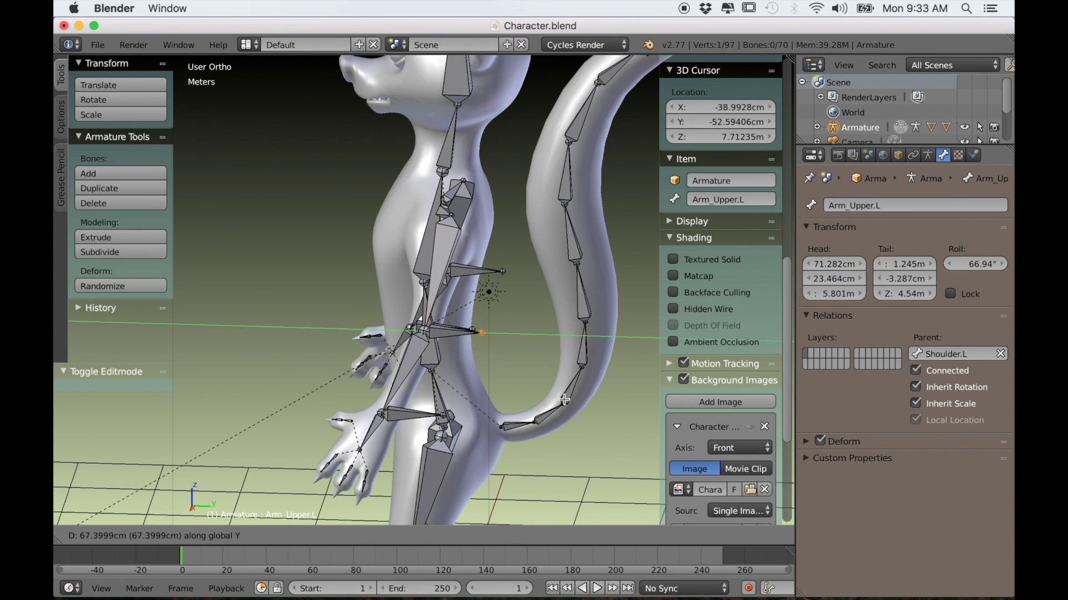
pyautogui.click(564, 400)
pyautogui.scroll(2, 518, 390)
pyautogui.moveTo(523, 391); pyautogui.dragTo(503, 398, button='middle')
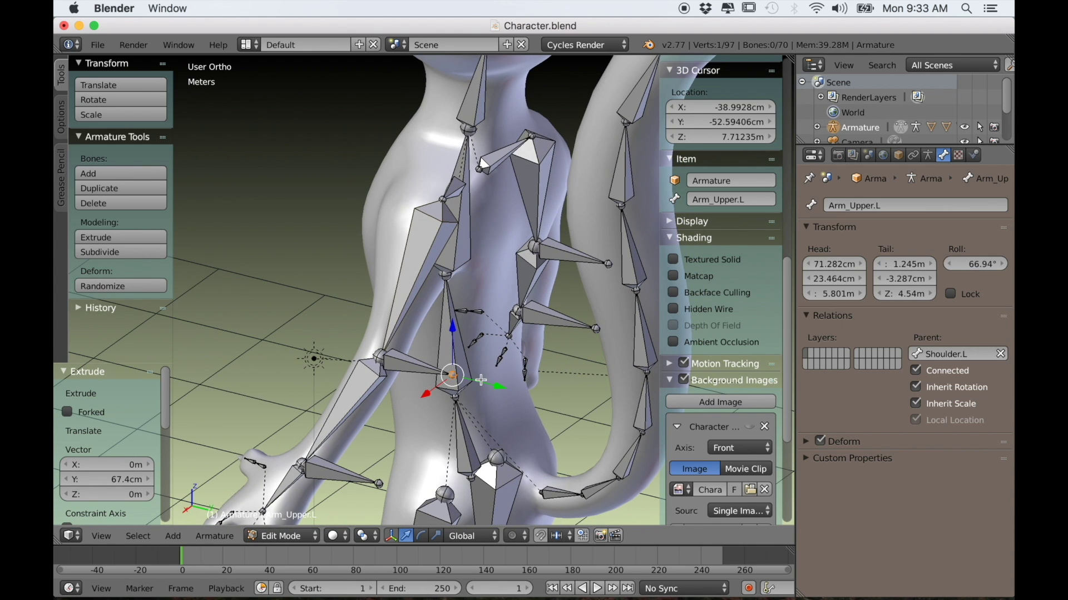
pyautogui.rightClick(419, 367)
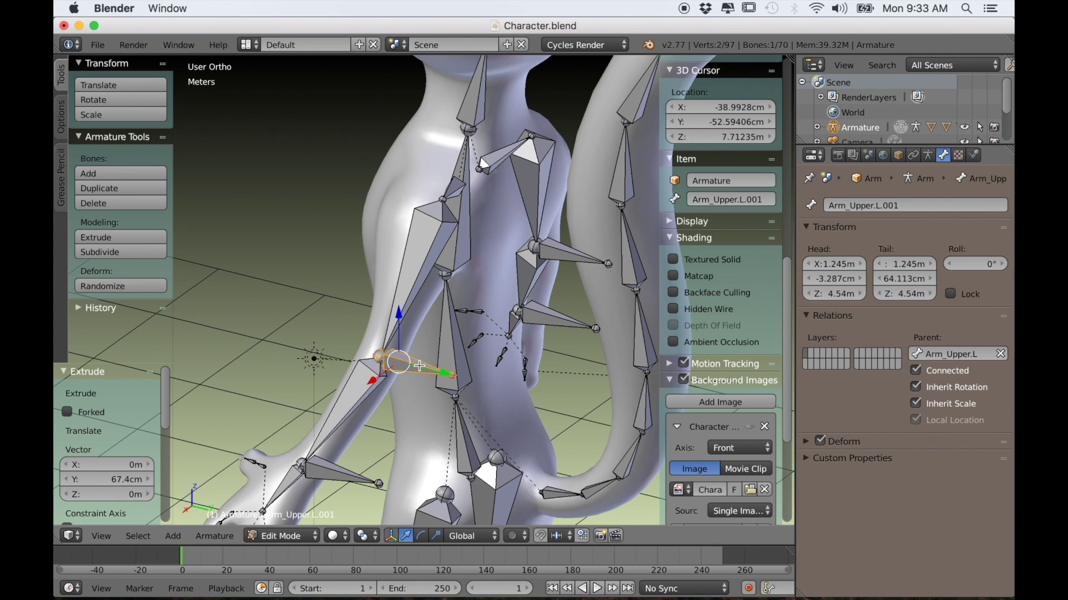
pyautogui.hotkey('alt', 'p')
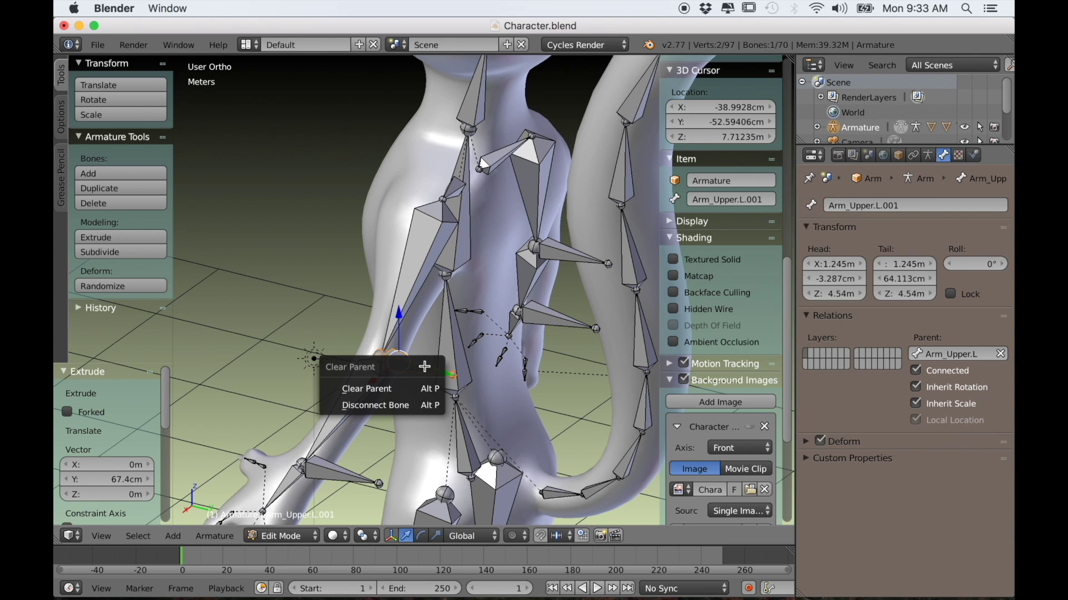
# Clear the parent of Arm_Upper.L.001 and Arm_Upper.R.001
pyautogui.click(411, 388)
pyautogui.rightClick(561, 256)
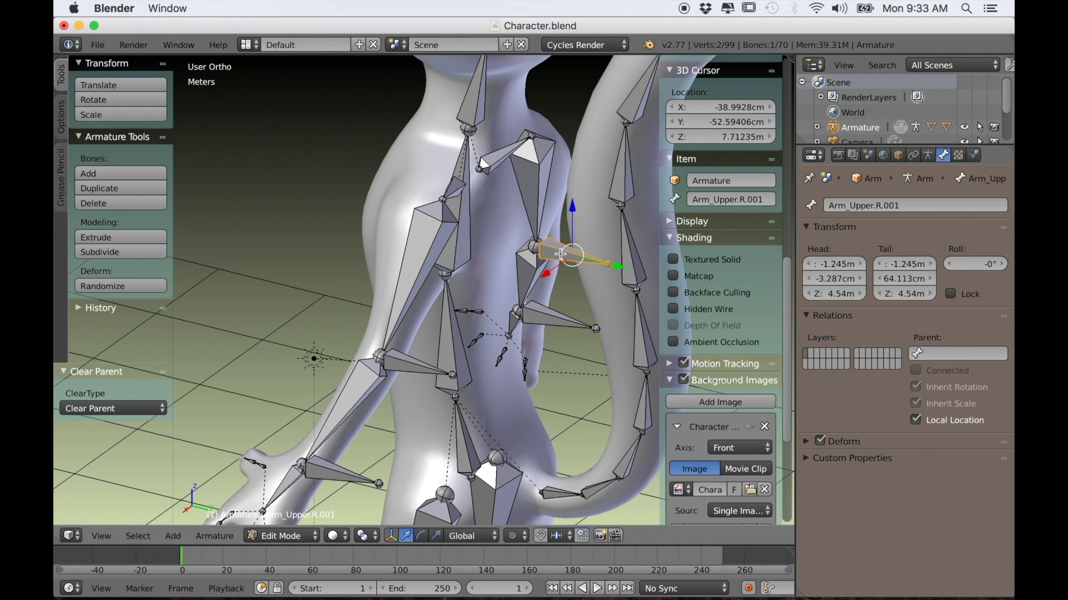
pyautogui.hotkey('ctrl', 'p')
pyautogui.hotkey('alt', 'p')
pyautogui.click(561, 304)
# Move both new elbow bones 2.31 m back along Y and switch to Pose Mode
pyautogui.keyDown('shift'); pyautogui.rightClick(410, 369); pyautogui.keyUp('shift')
pyautogui.scroll(-4, 459, 352)
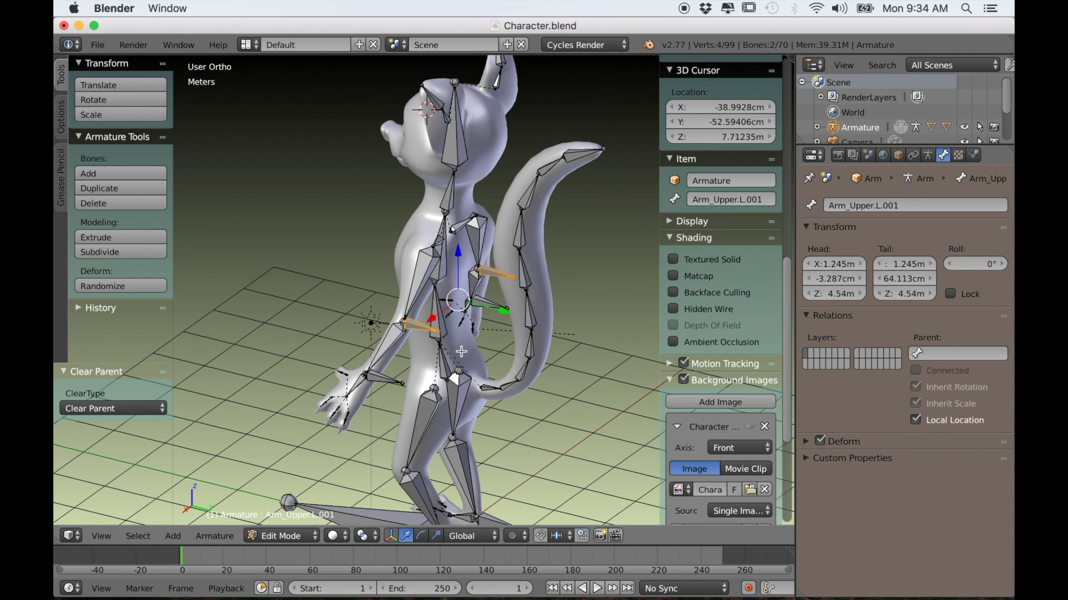
pyautogui.press('KP_3')
pyautogui.press('g')
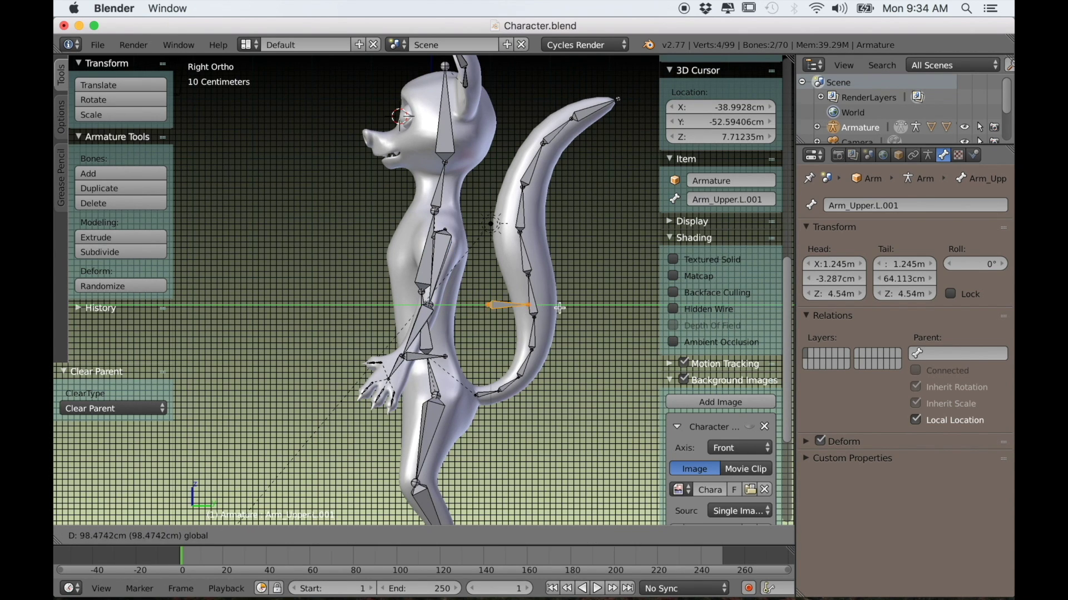
pyautogui.click(634, 307)
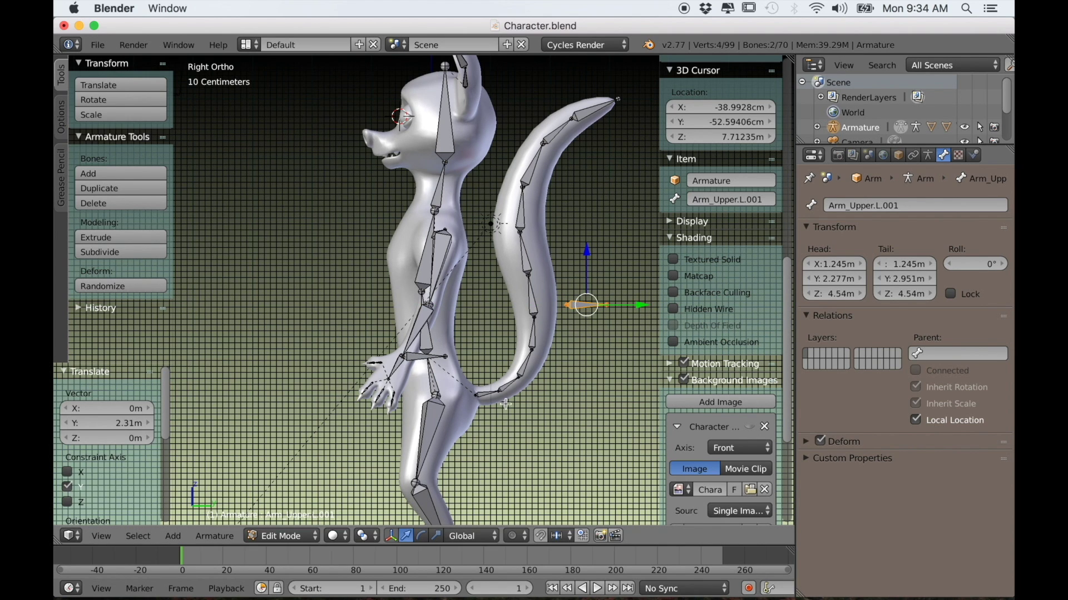
pyautogui.scroll(2, 581, 368)
pyautogui.keyDown('shift'); pyautogui.moveTo(599, 365); pyautogui.dragTo(492, 386); pyautogui.keyUp('shift')
pyautogui.scroll(-2, 493, 386)
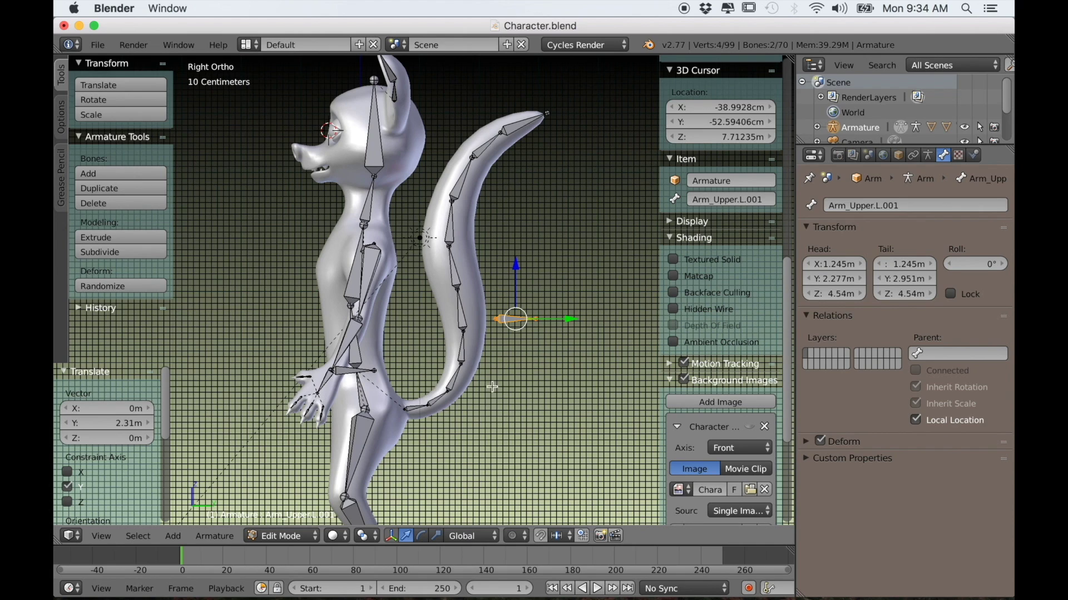
pyautogui.hotkey('ctrl', 'Tab')
pyautogui.moveTo(489, 372); pyautogui.dragTo(470, 387, button='middle')
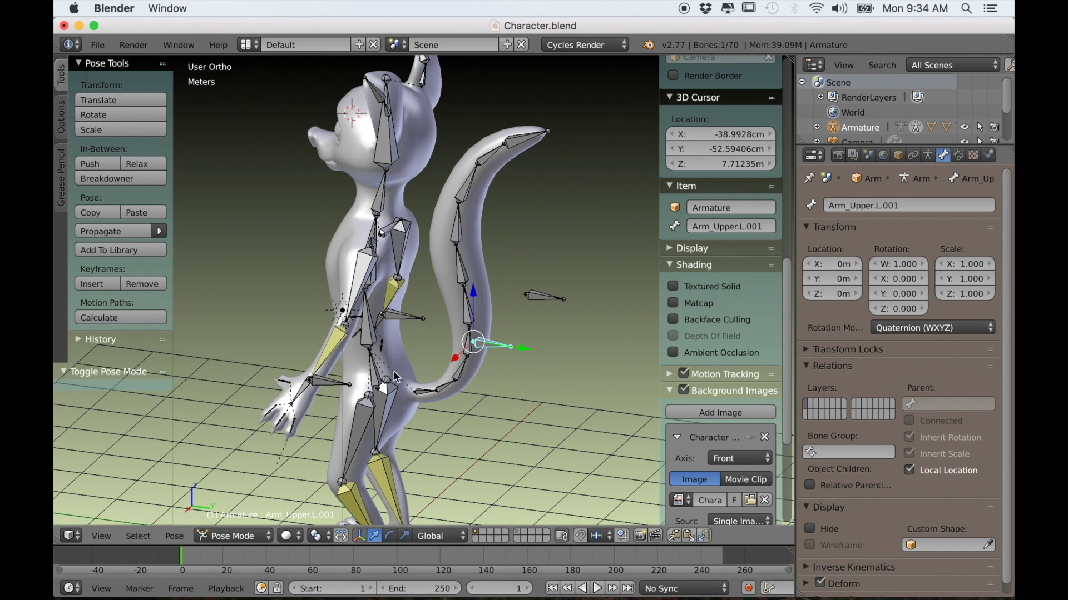
# Add a chain-length-1 IK constraint on Arm_Upper.L targeting Arm_Upper.L.001
pyautogui.moveTo(396, 378); pyautogui.dragTo(361, 339, button='middle')
pyautogui.keyDown('shift'); pyautogui.rightClick(343, 301); pyautogui.keyUp('shift')
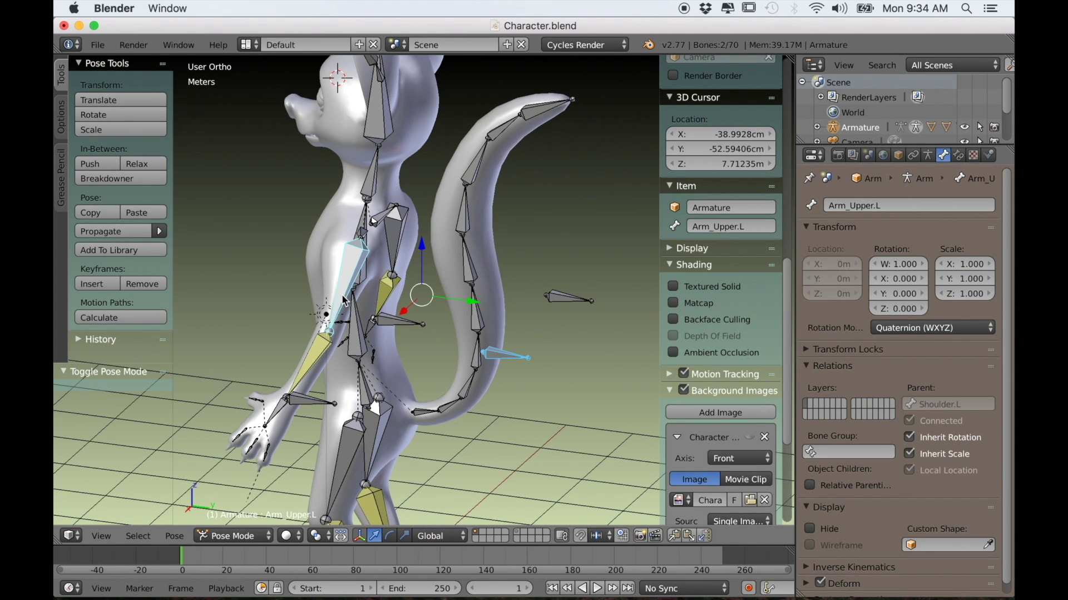
pyautogui.hotkey('shift', 'i')
pyautogui.click(355, 310)
pyautogui.hotkey('shift', 'i')
pyautogui.click(354, 316)
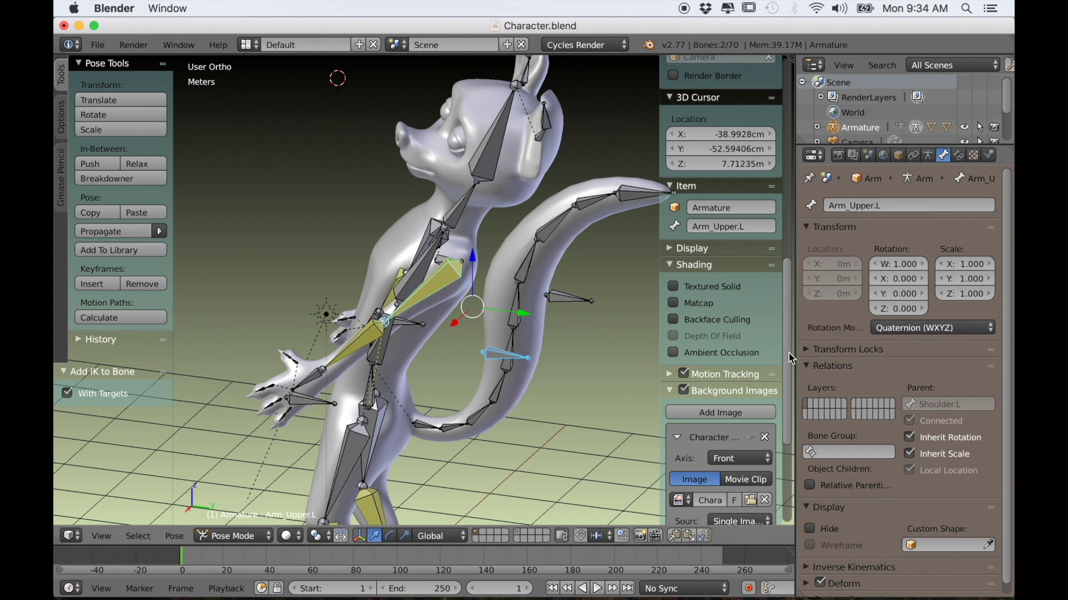
pyautogui.click(958, 157)
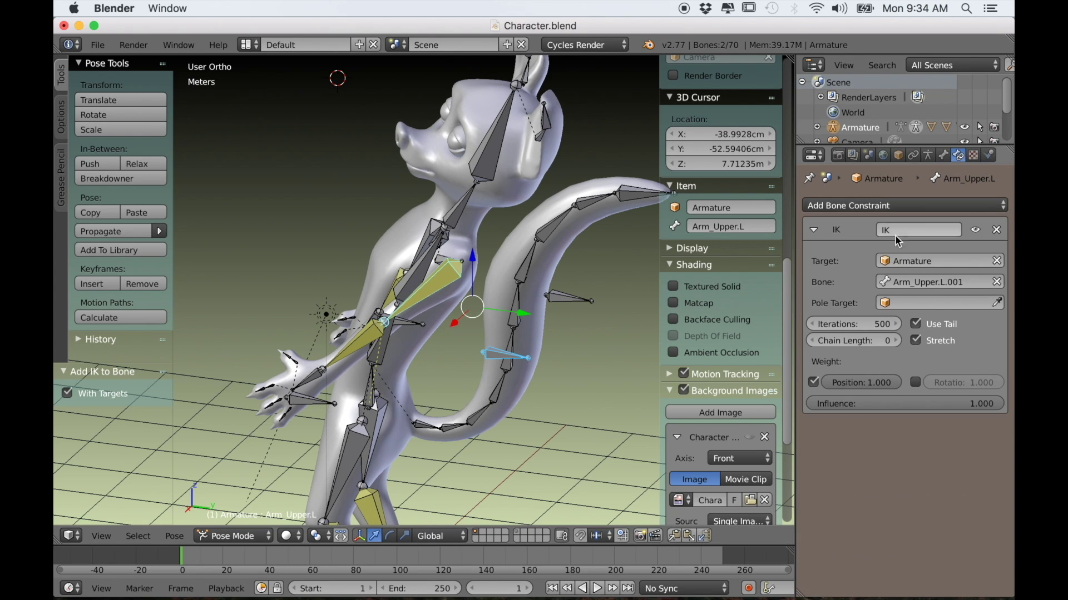
pyautogui.click(897, 341)
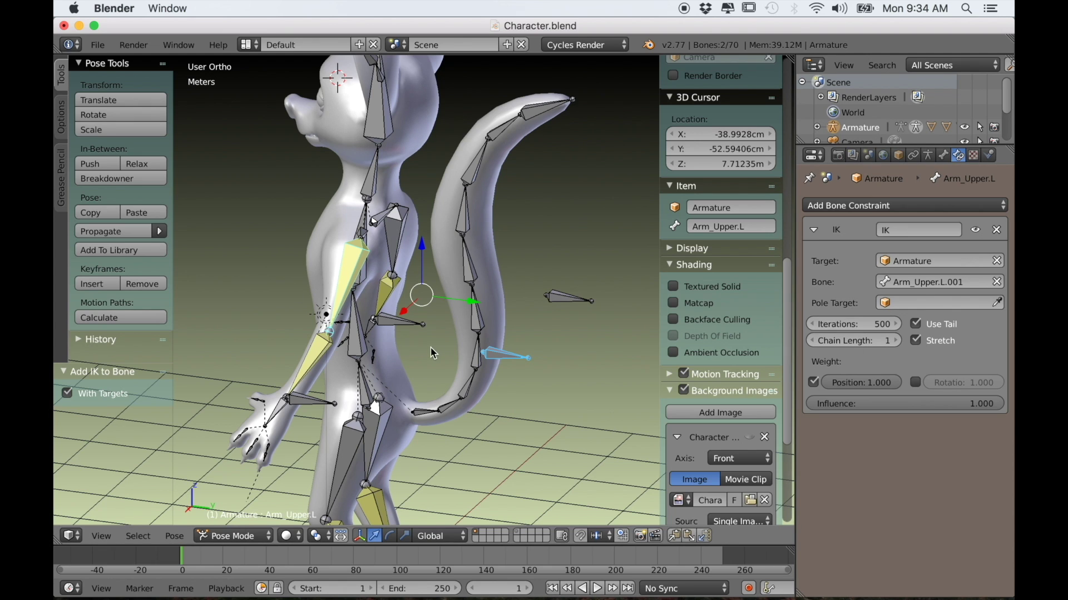
# Add a chain-length-1 IK constraint on Arm_Upper.R targeting Arm_Upper.R.001
pyautogui.moveTo(528, 345); pyautogui.dragTo(445, 261, button='middle')
pyautogui.rightClick(588, 318)
pyautogui.keyDown('shift'); pyautogui.rightClick(429, 246); pyautogui.keyUp('shift')
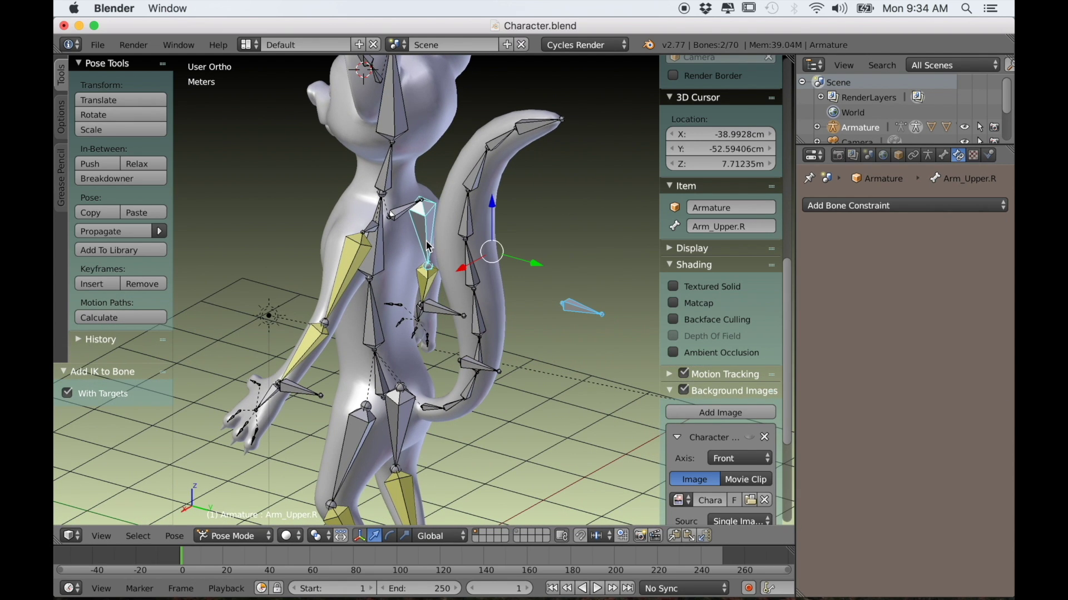
pyautogui.hotkey('shift', 'i')
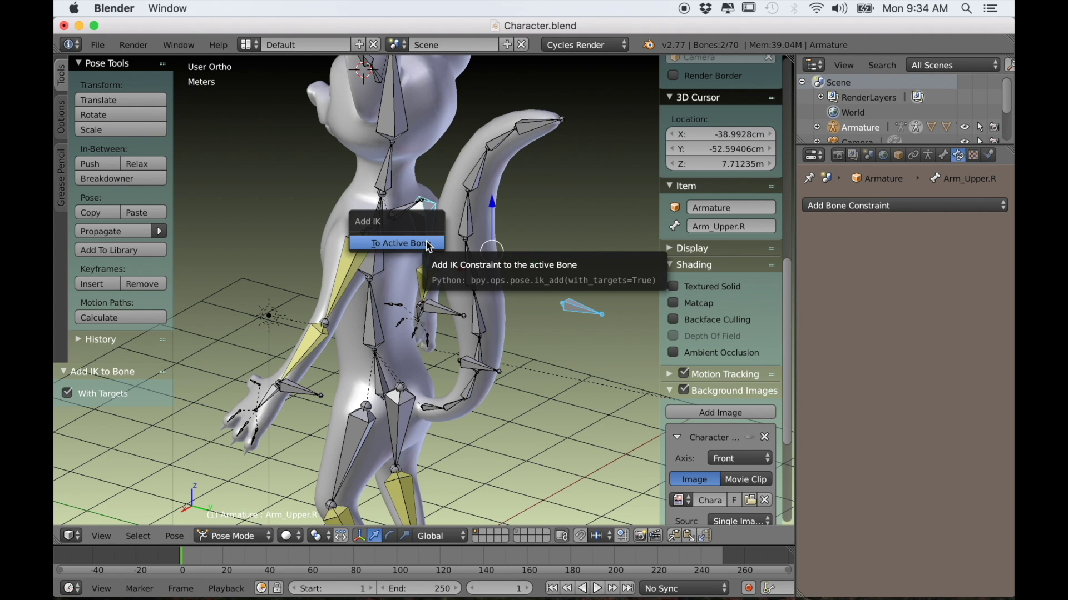
pyautogui.click(428, 243)
pyautogui.click(896, 340)
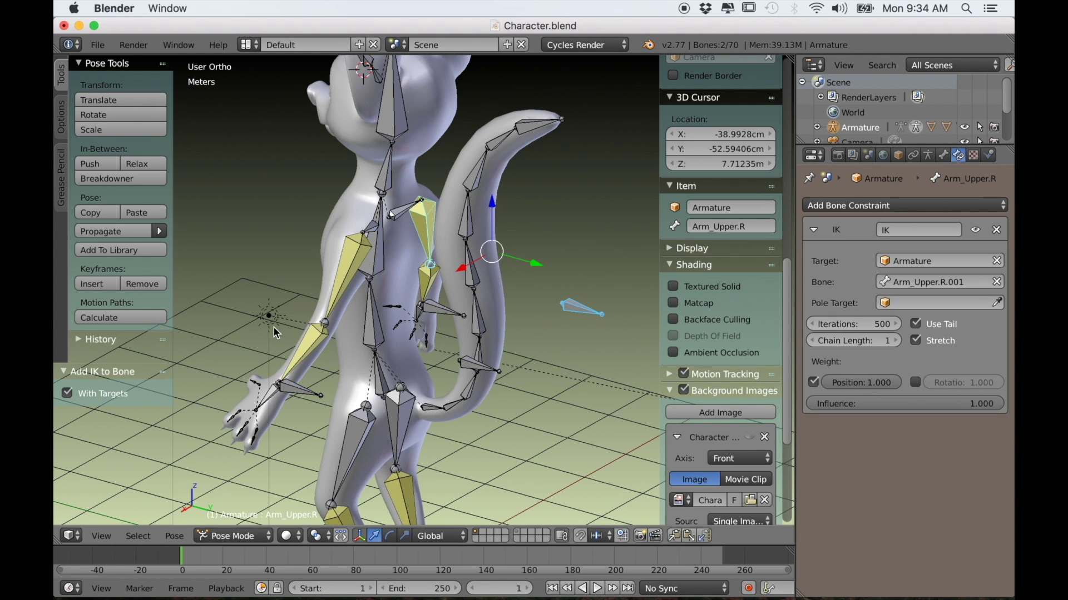
pyautogui.moveTo(276, 333); pyautogui.dragTo(394, 385, button='middle')
# Raise the left arm IK bone in front view, then test-move Arm_Upper.L.001 and cancel
pyautogui.rightClick(439, 373)
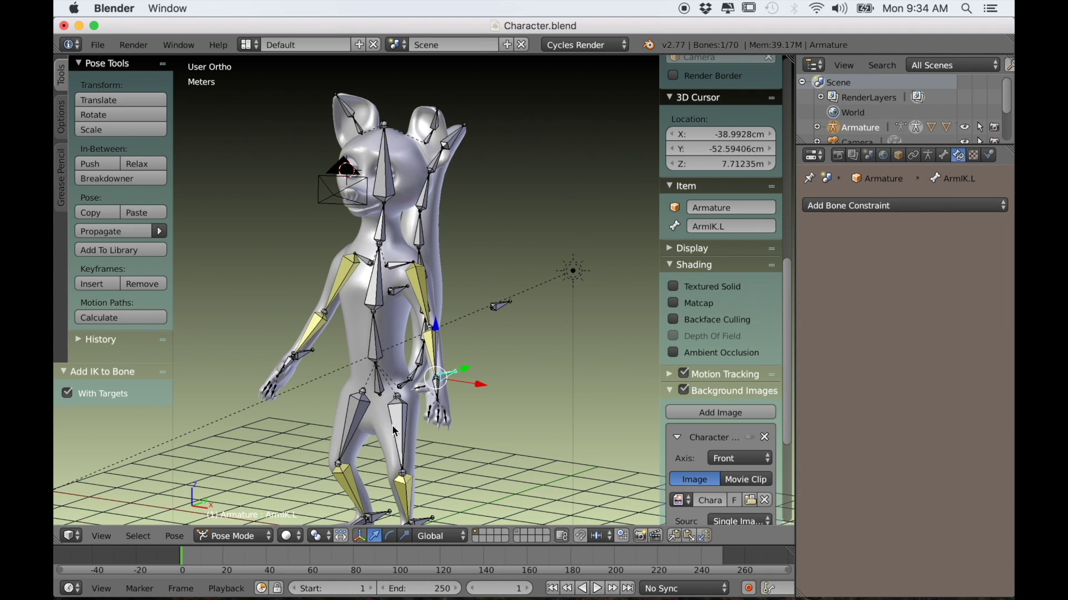
pyautogui.press('KP_1')
pyautogui.scroll(-2, 383, 411)
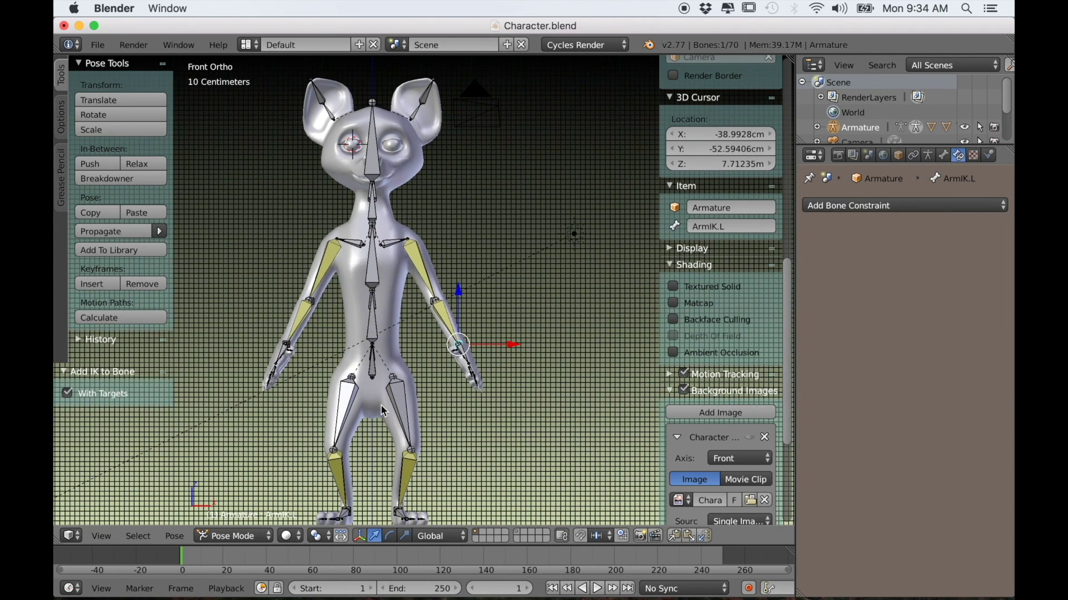
pyautogui.press('g')
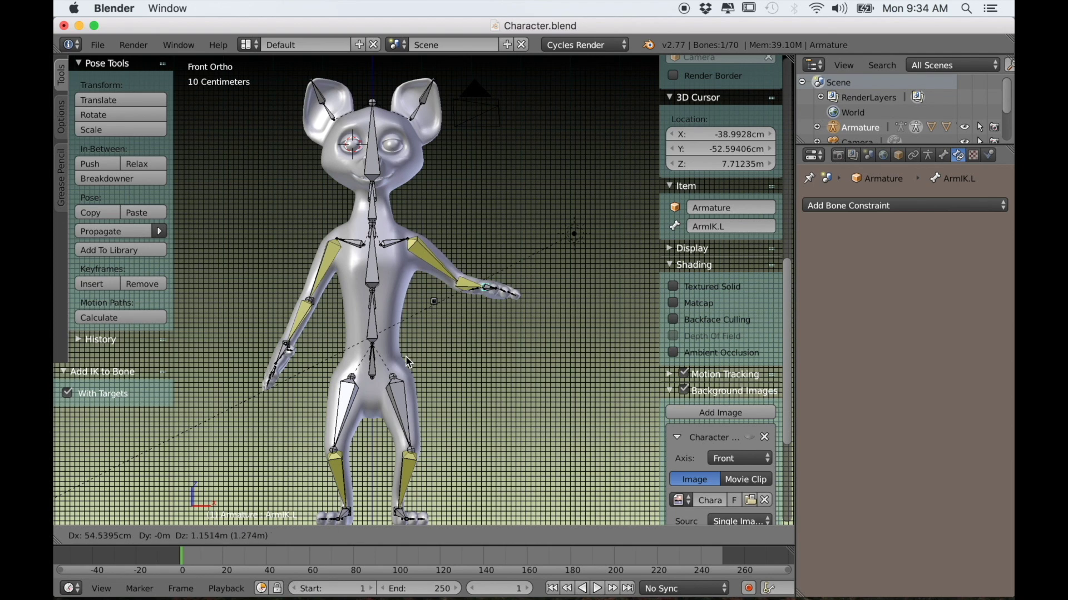
pyautogui.click(414, 360)
pyautogui.rightClick(435, 303)
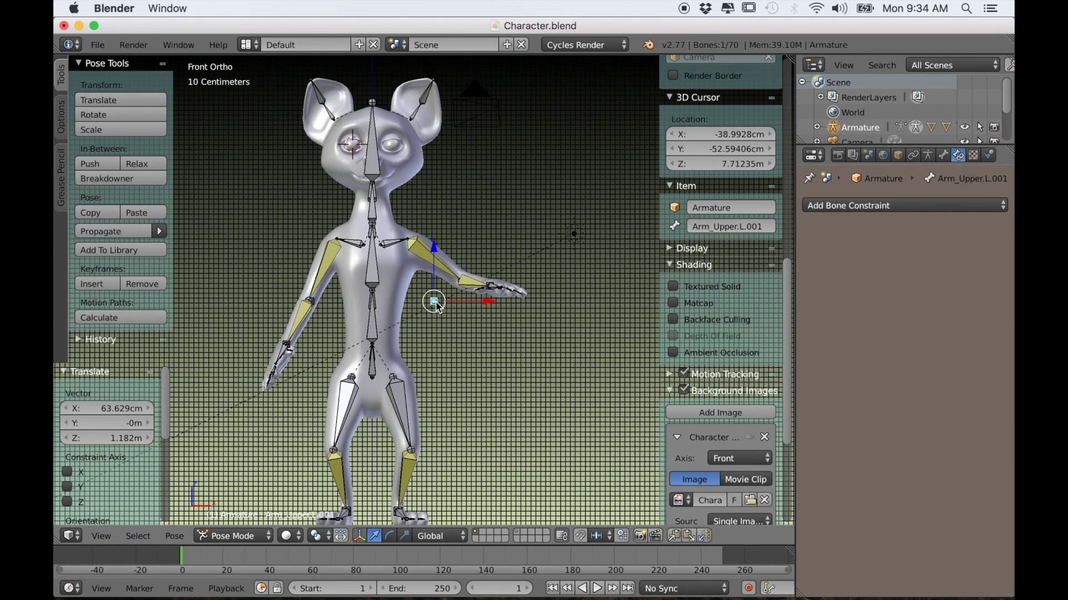
pyautogui.scroll(3, 464, 352)
pyautogui.scroll(-2, 465, 354)
pyautogui.press('g')
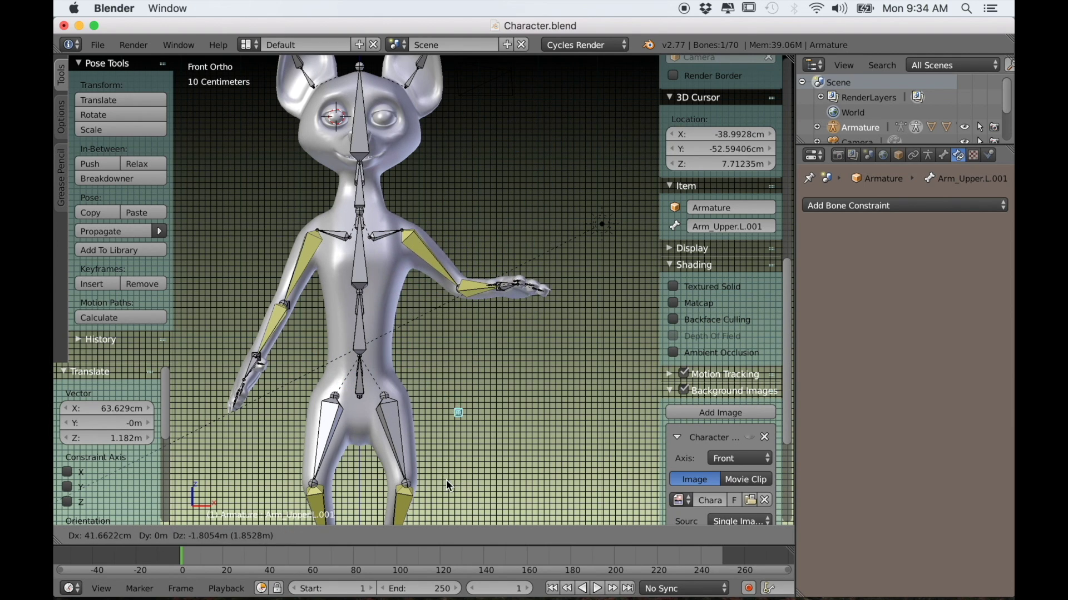
pyautogui.rightClick(389, 434)
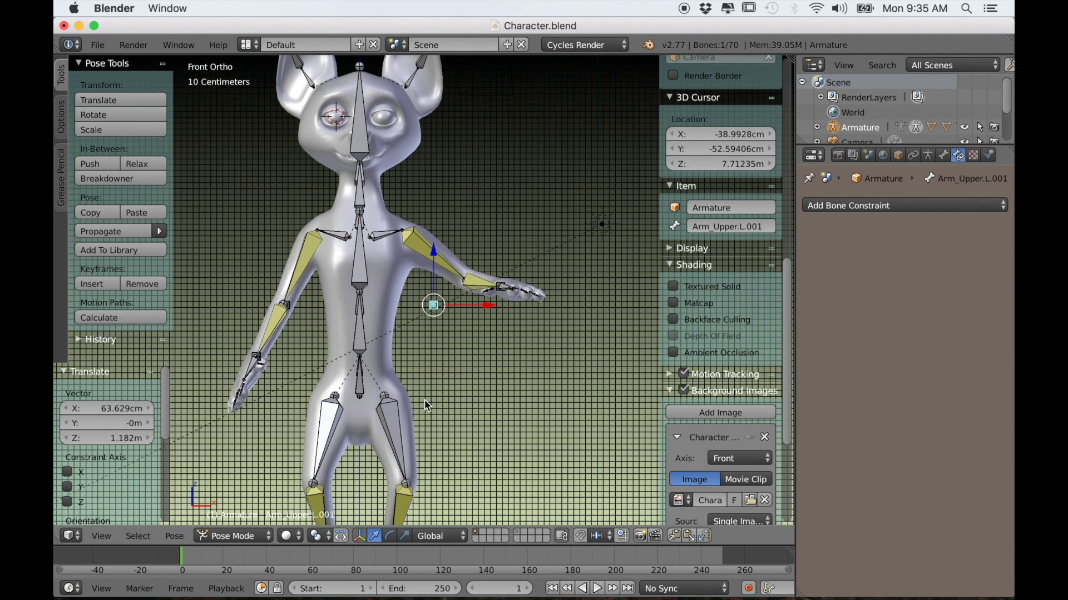
# Clear the left arm IK bone's location back to rest with Alt+G
pyautogui.moveTo(493, 330); pyautogui.dragTo(444, 372, button='middle')
pyautogui.rightClick(373, 302)
pyautogui.hotkey('alt', 'g')
pyautogui.scroll(-3, 399, 334)
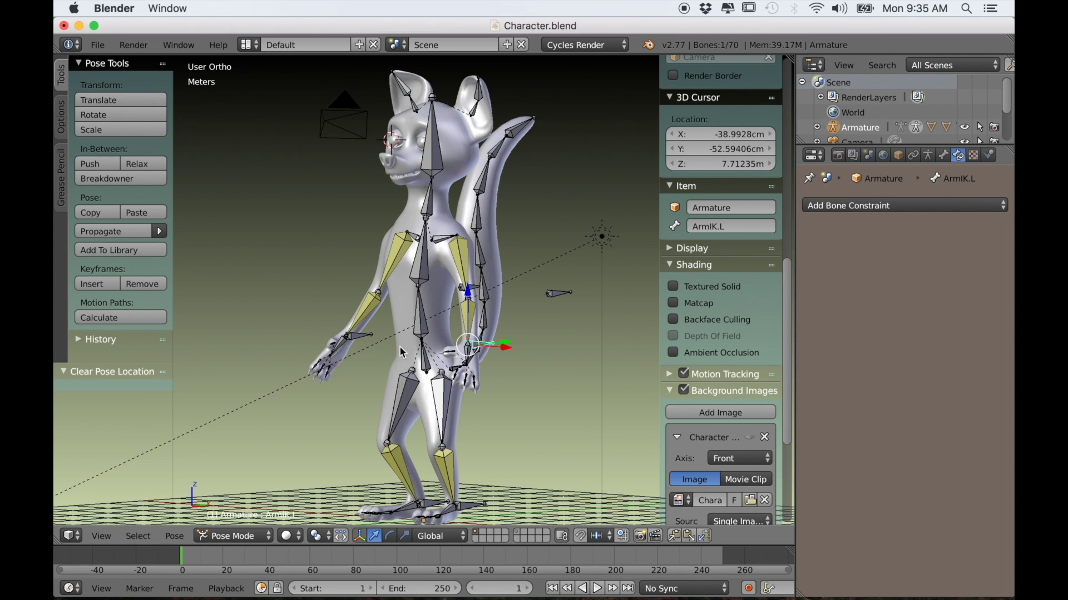
# Test-move Arm_Upper.R.001 to check the right arm, then cancel
pyautogui.rightClick(371, 337)
pyautogui.moveTo(371, 337); pyautogui.dragTo(565, 323, button='middle')
pyautogui.press('g')
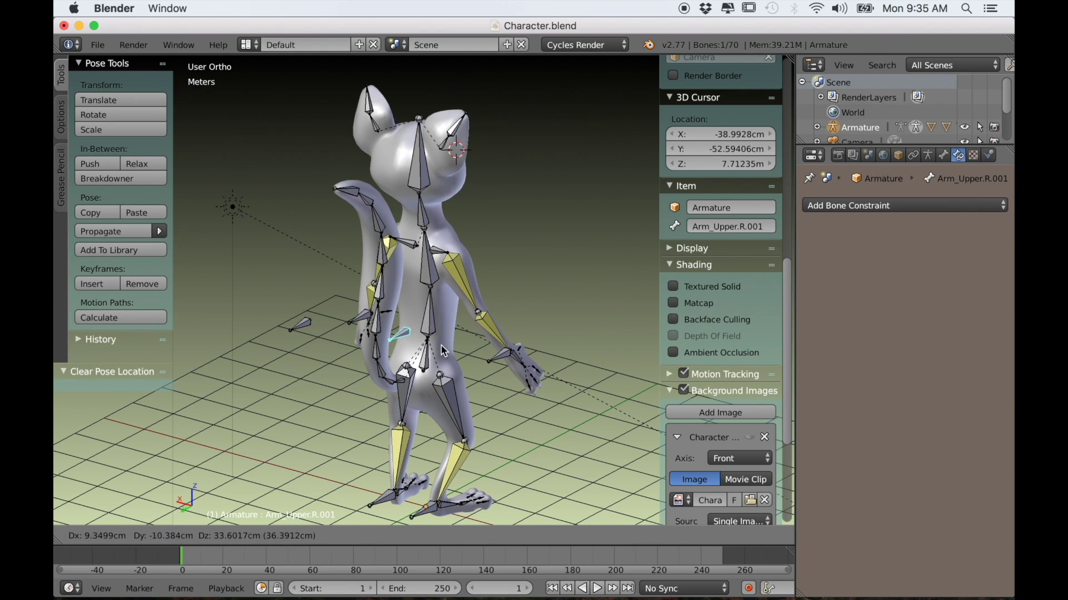
pyautogui.rightClick(527, 328)
pyautogui.scroll(-2, 529, 329)
pyautogui.moveTo(333, 397); pyautogui.dragTo(480, 383, button='middle')
# In Edit Mode, extrude new bones forward from both knee joints
pyautogui.press('Tab')
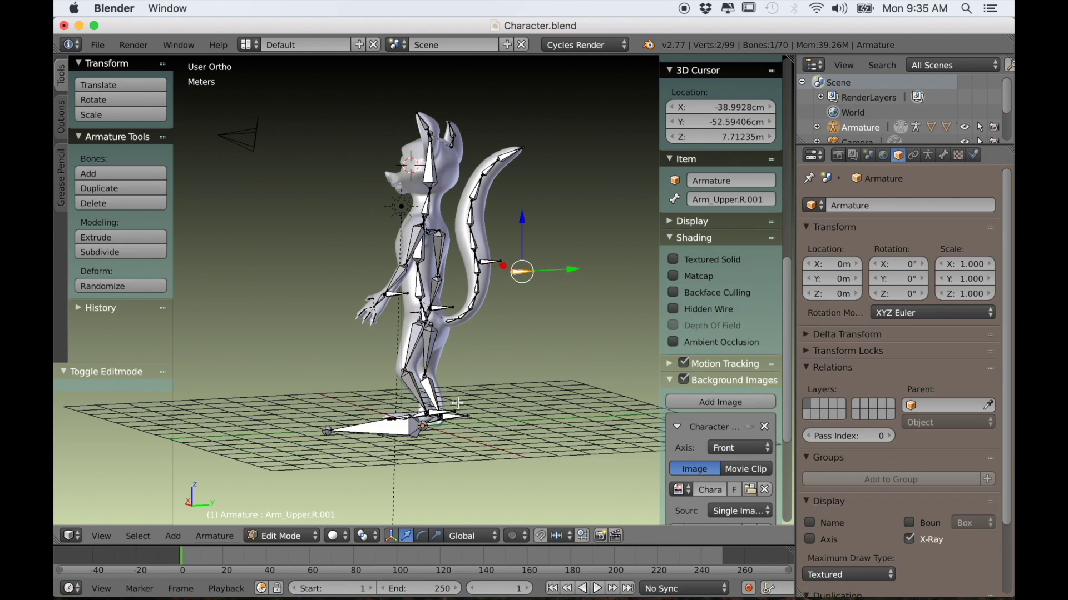
pyautogui.scroll(6, 458, 402)
pyautogui.rightClick(403, 380)
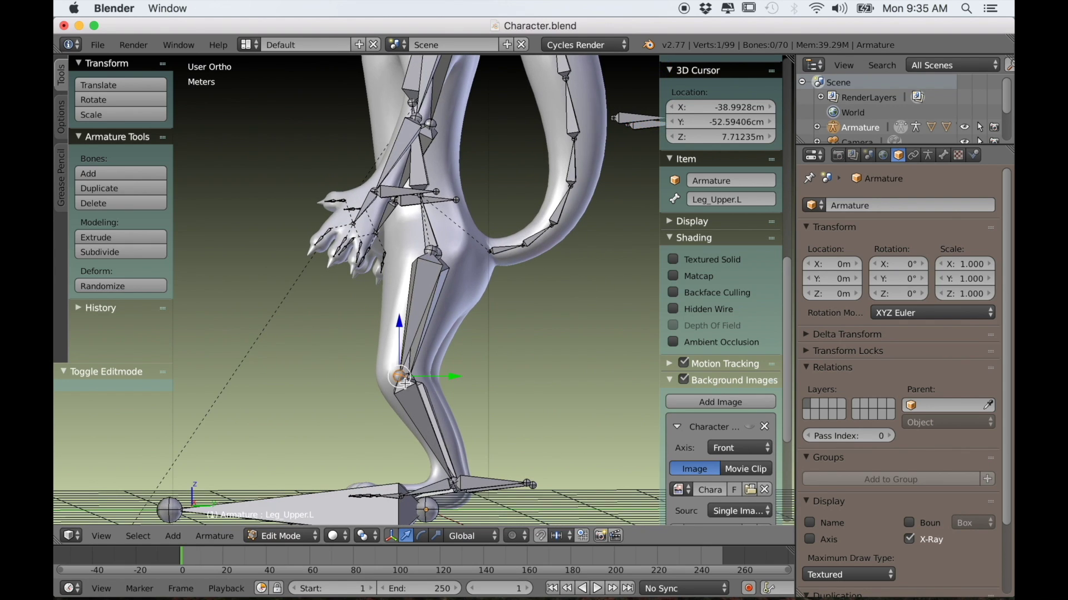
pyautogui.moveTo(405, 382); pyautogui.dragTo(396, 376, button='middle')
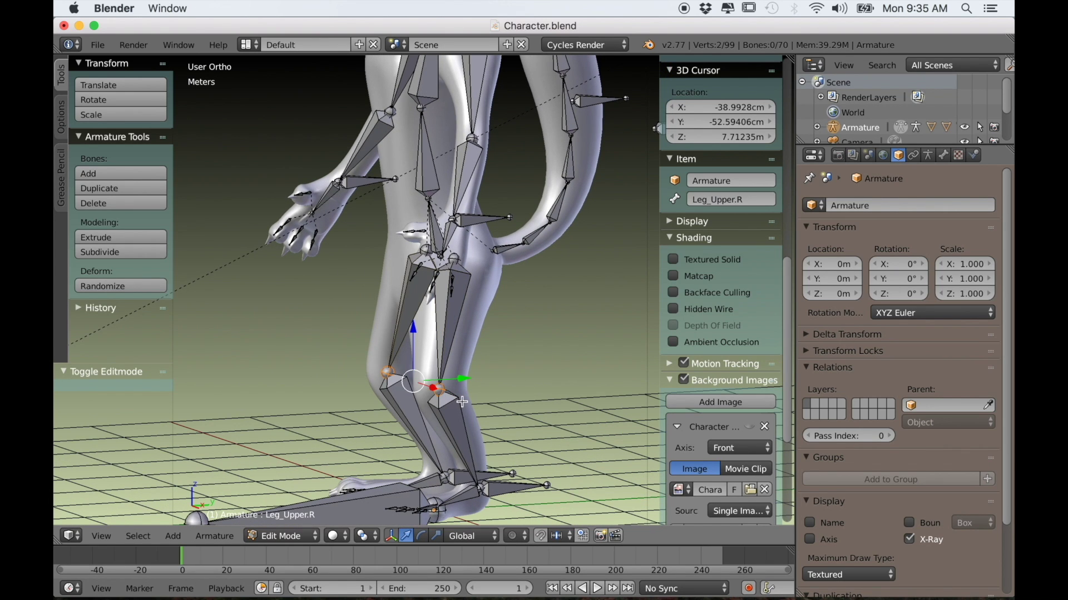
pyautogui.press('e')
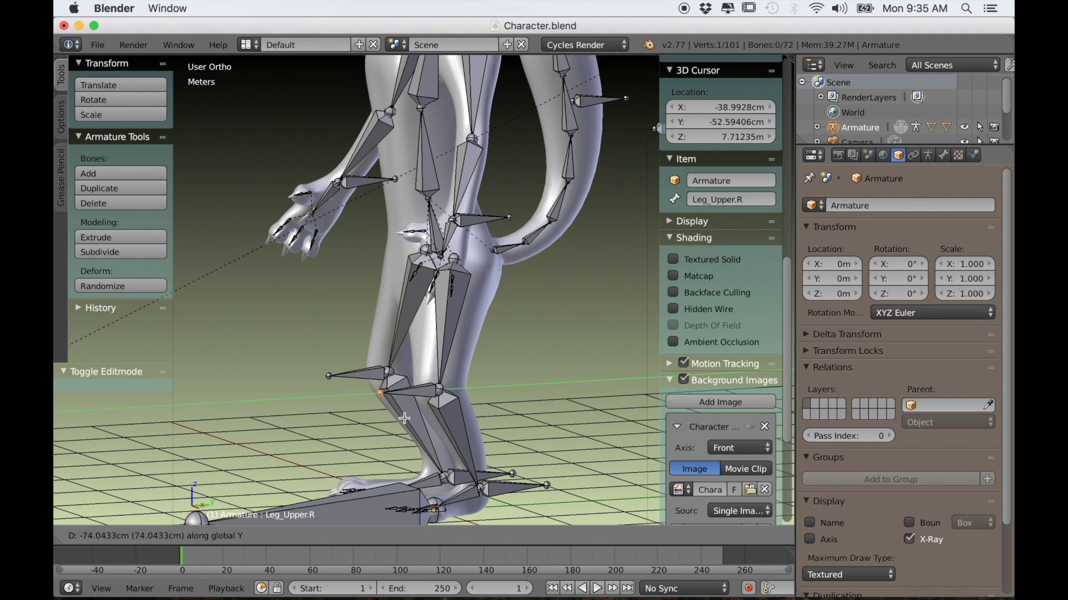
pyautogui.click(404, 418)
pyautogui.moveTo(404, 418); pyautogui.dragTo(414, 416, button='middle')
pyautogui.press('KP_3')
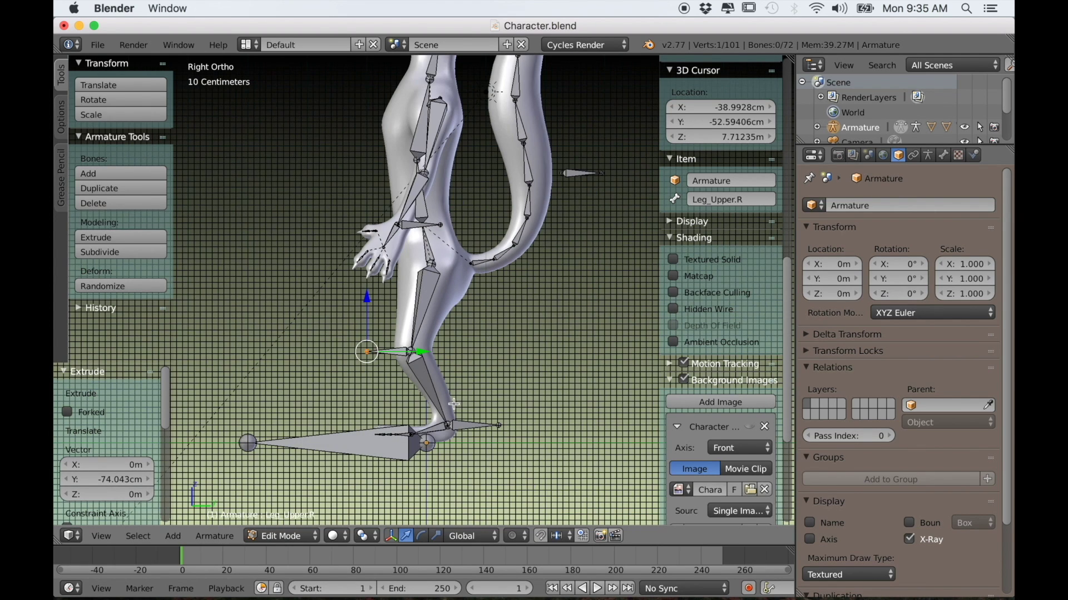
# Clear the parent of Leg_Upper.L.001 and Leg_Upper.R.001
pyautogui.rightClick(376, 383)
pyautogui.moveTo(376, 383); pyautogui.dragTo(406, 415, button='middle')
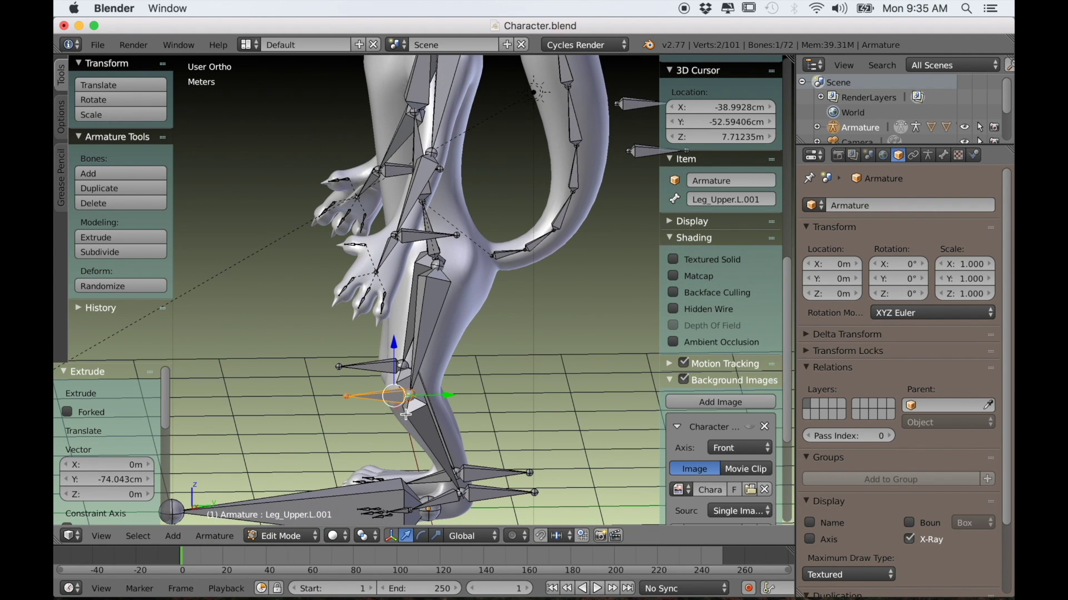
pyautogui.hotkey('alt', 'p')
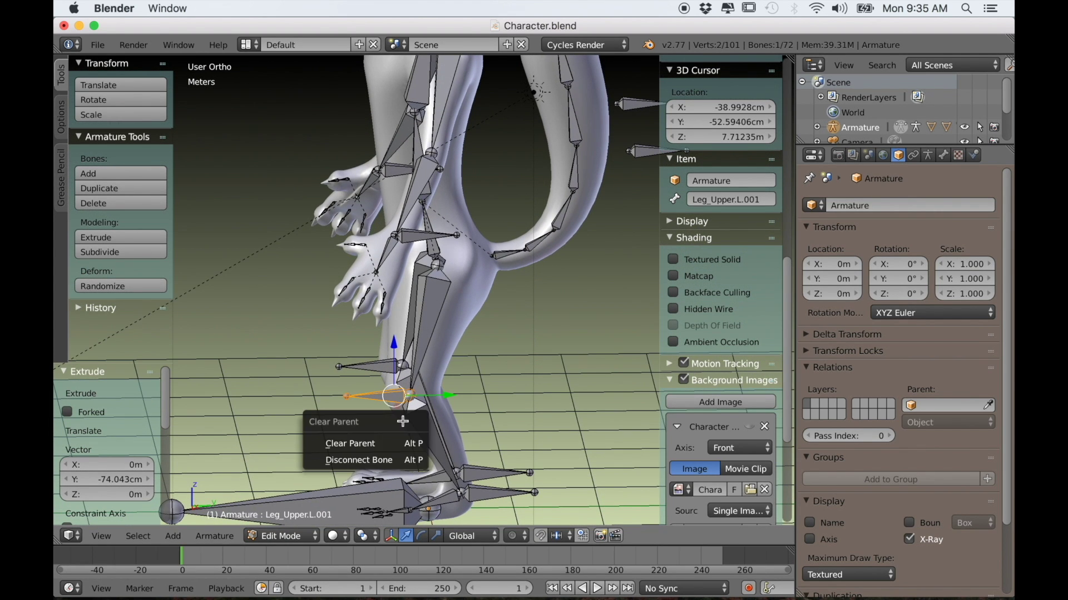
pyautogui.click(376, 440)
pyautogui.rightClick(376, 369)
pyautogui.hotkey('alt', 'p')
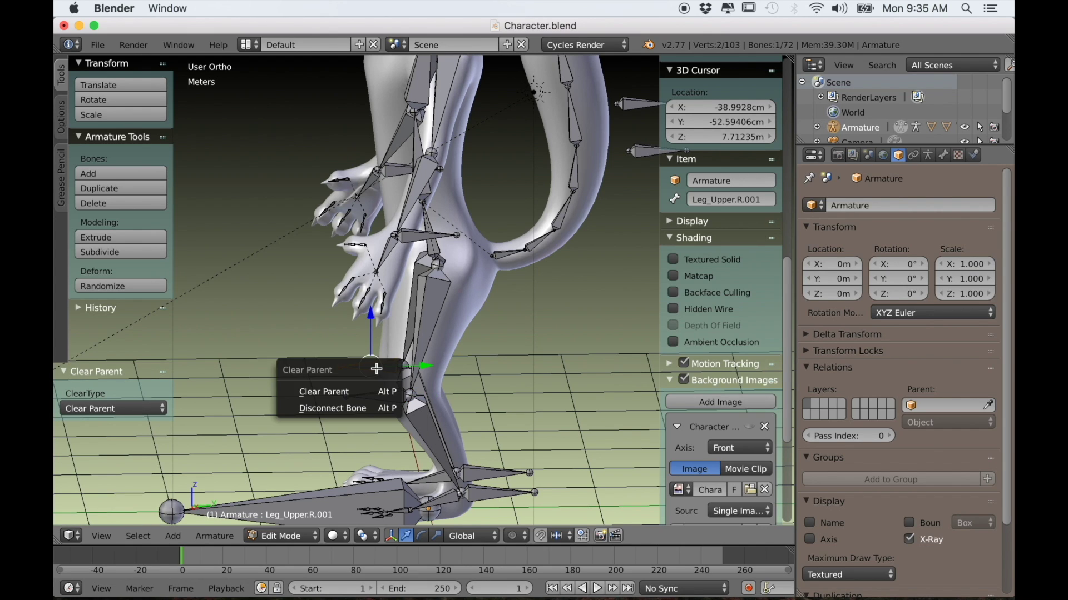
pyautogui.click(373, 390)
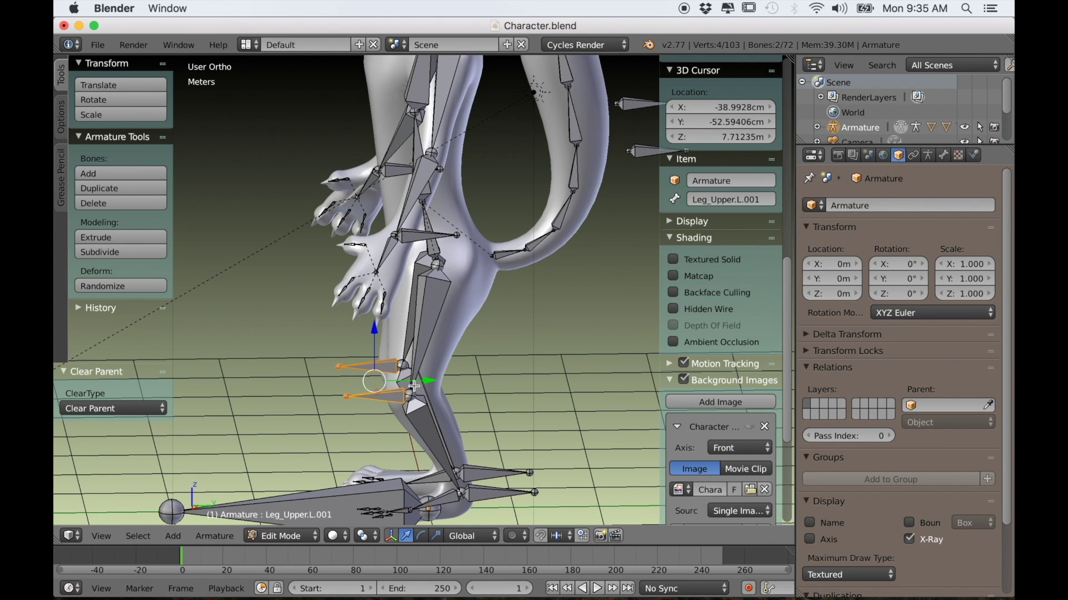
# Move both new knee bones -2.174 m along Y, away from the legs
pyautogui.press('g')
pyautogui.press('y')
pyautogui.click(244, 416)
pyautogui.press('KP_3')
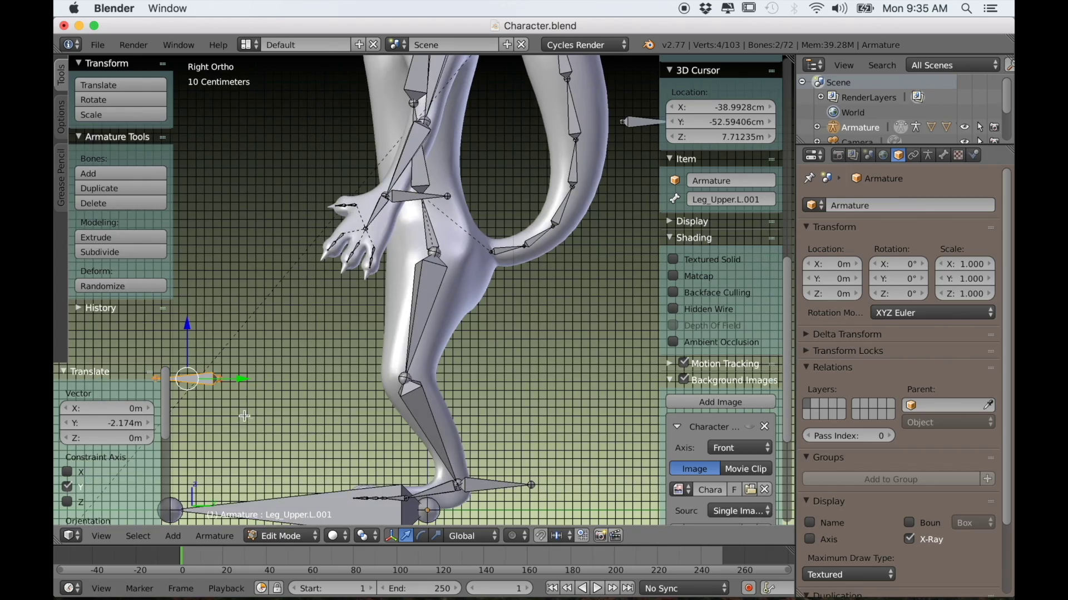
pyautogui.scroll(-3, 278, 446)
pyautogui.scroll(6, 332, 443)
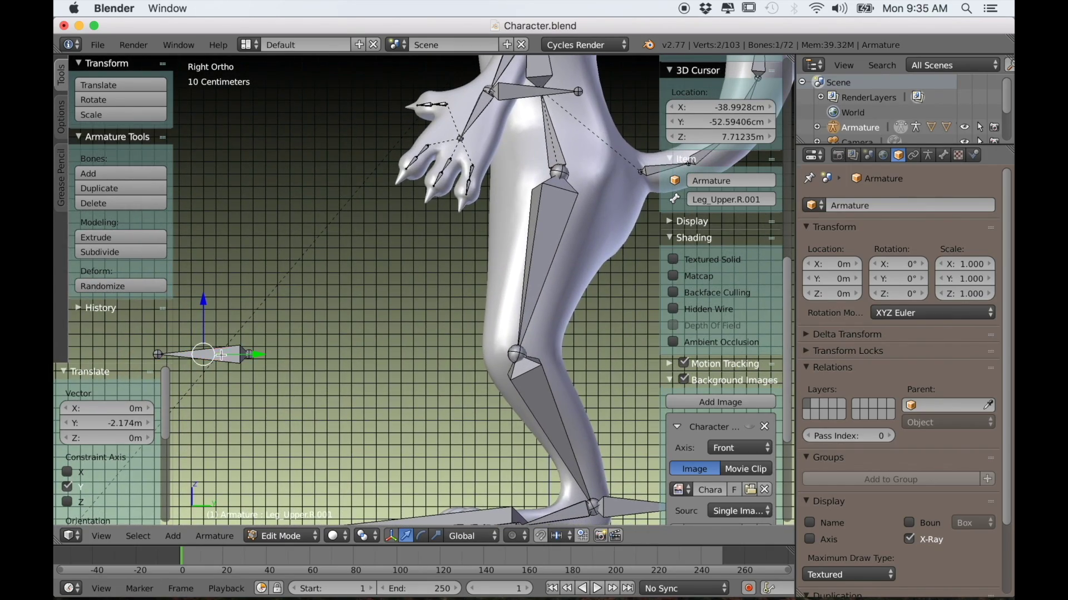
pyautogui.scroll(-2, 280, 391)
pyautogui.moveTo(280, 391); pyautogui.dragTo(304, 406, button='middle')
pyautogui.rightClick(302, 371)
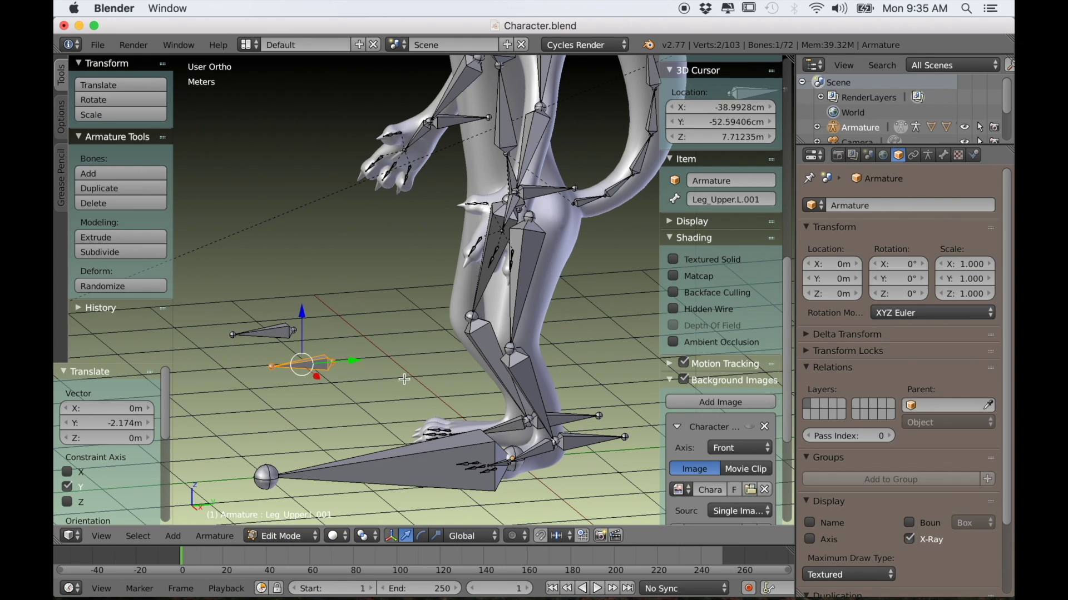
# In Pose Mode, add a chain-length-1 IK on Leg_Upper.L targeting Leg_Upper.L.001
pyautogui.hotkey('ctrl', 'Tab')
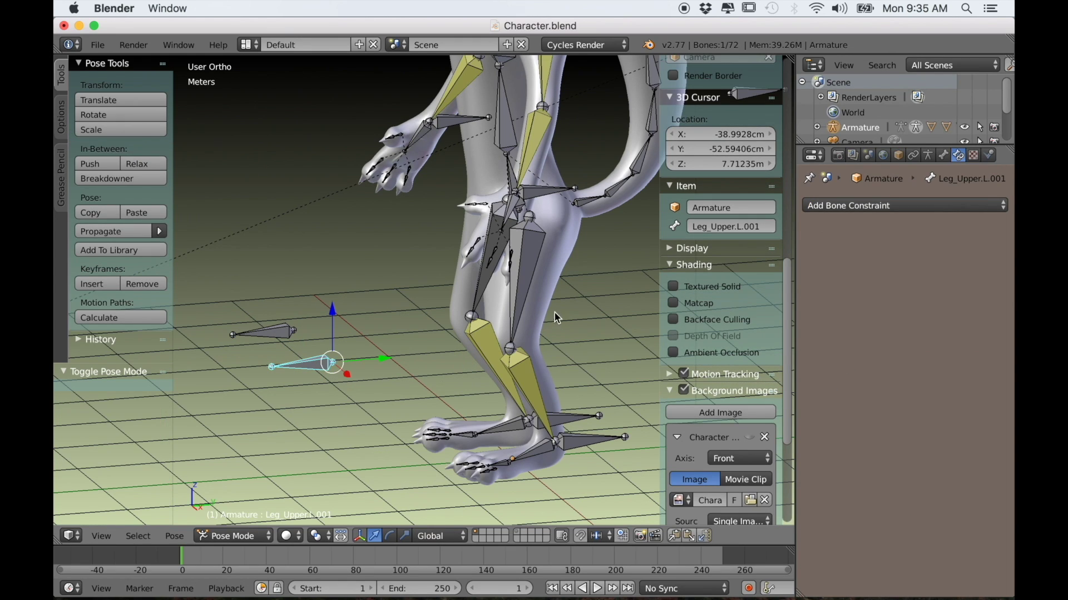
pyautogui.rightClick(521, 299)
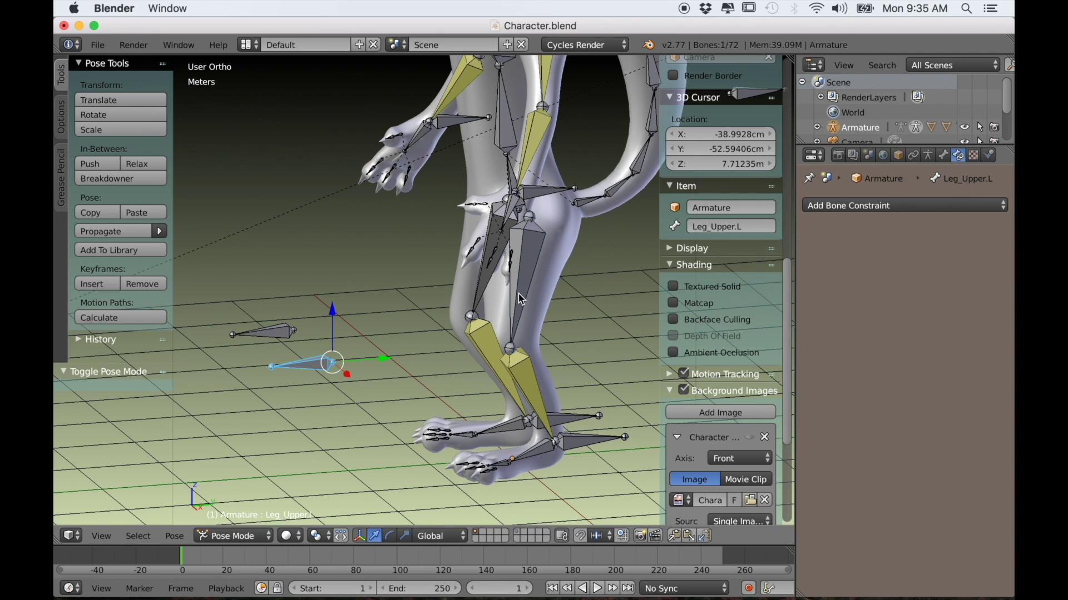
pyautogui.keyDown('shift'); pyautogui.rightClick(521, 299); pyautogui.keyUp('shift')
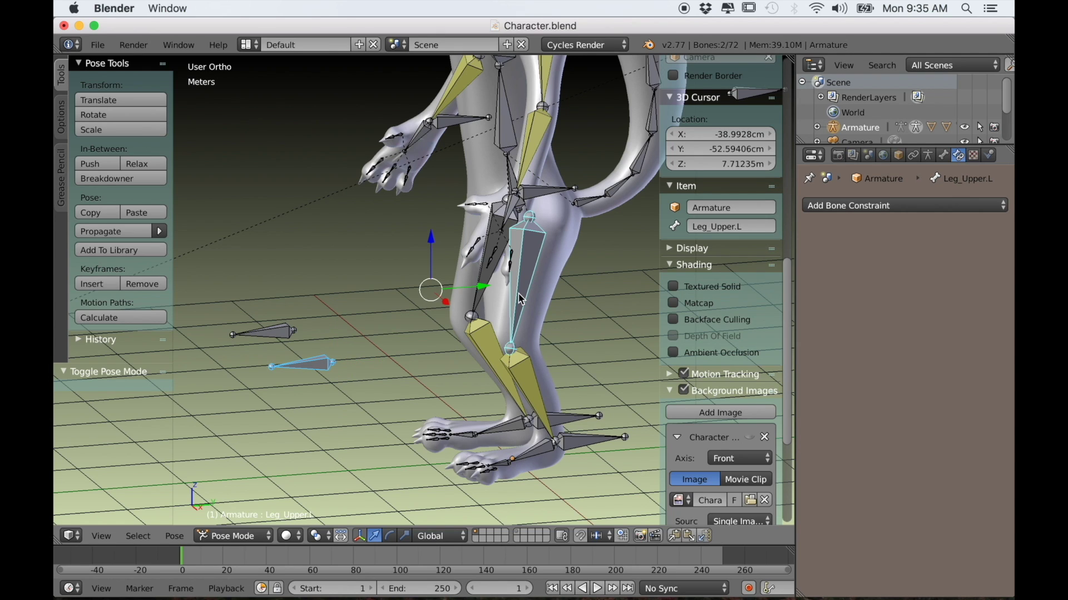
pyautogui.hotkey('shift', 'i')
pyautogui.click(521, 298)
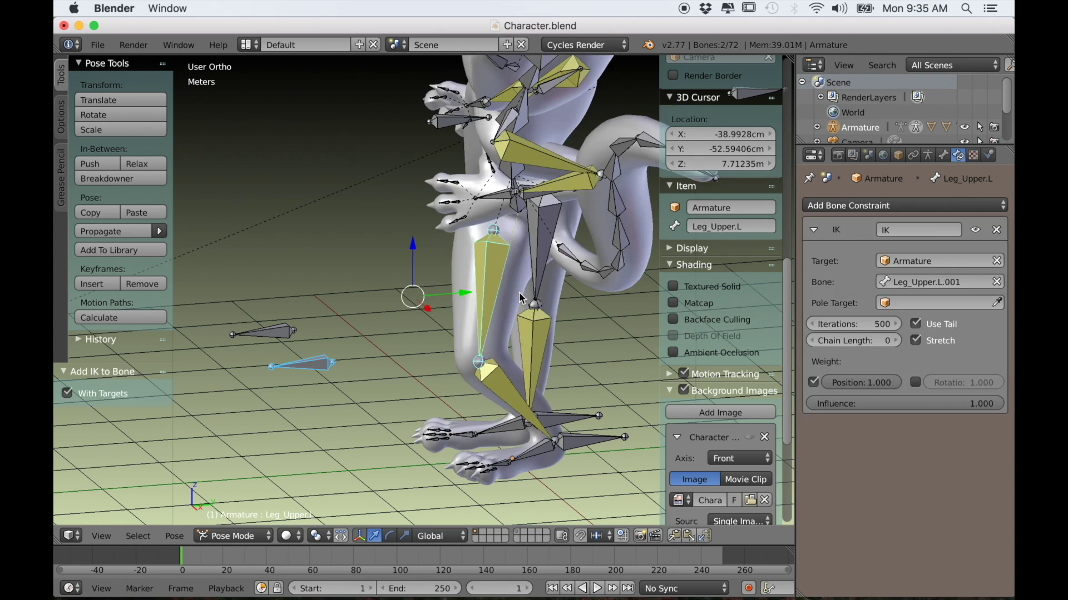
pyautogui.click(897, 345)
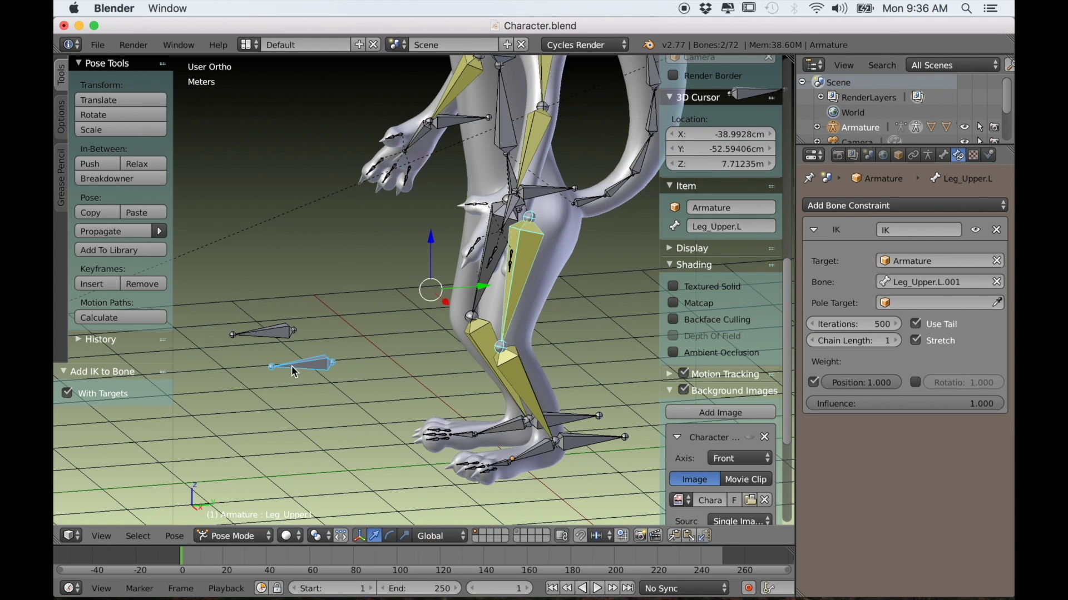
# Add a chain-length-1 IK on Leg_Upper.R targeting Leg_Upper.R.001
pyautogui.rightClick(285, 333)
pyautogui.keyDown('shift'); pyautogui.rightClick(486, 281); pyautogui.keyUp('shift')
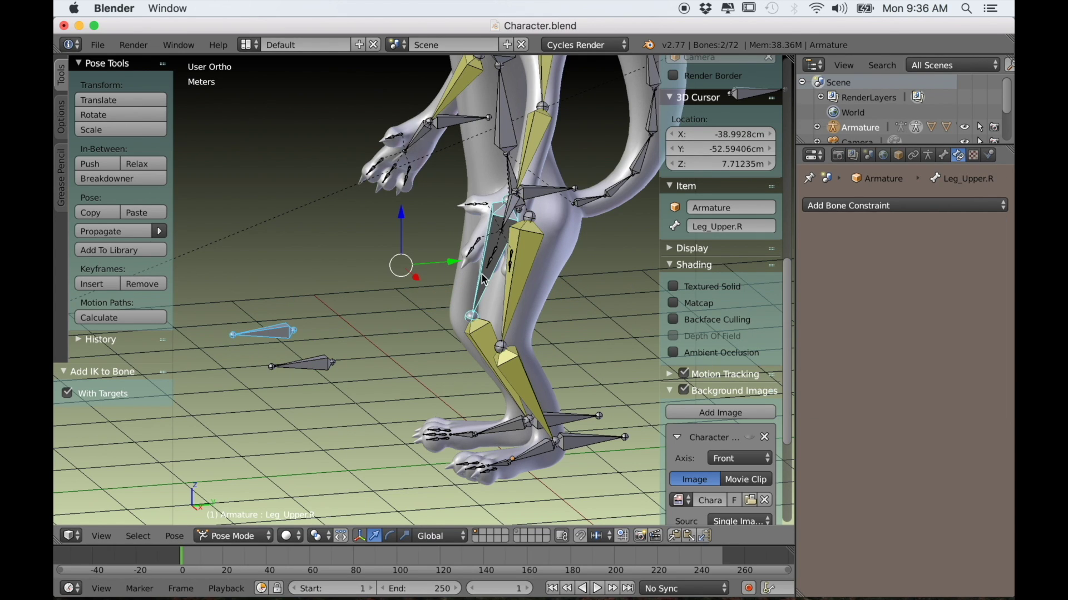
pyautogui.hotkey('shift', 'i')
pyautogui.click(485, 276)
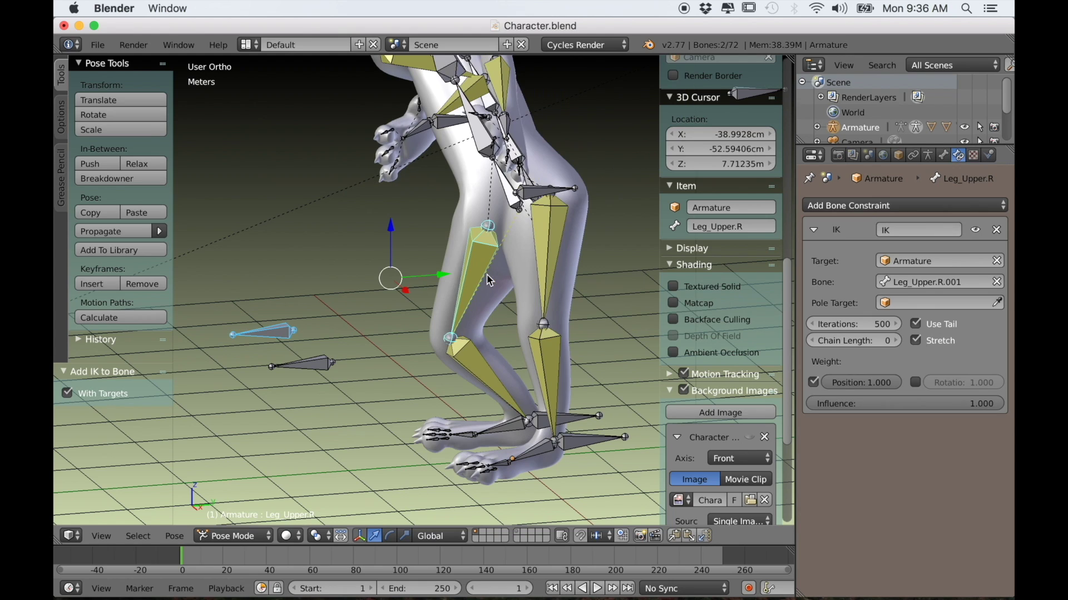
pyautogui.click(897, 345)
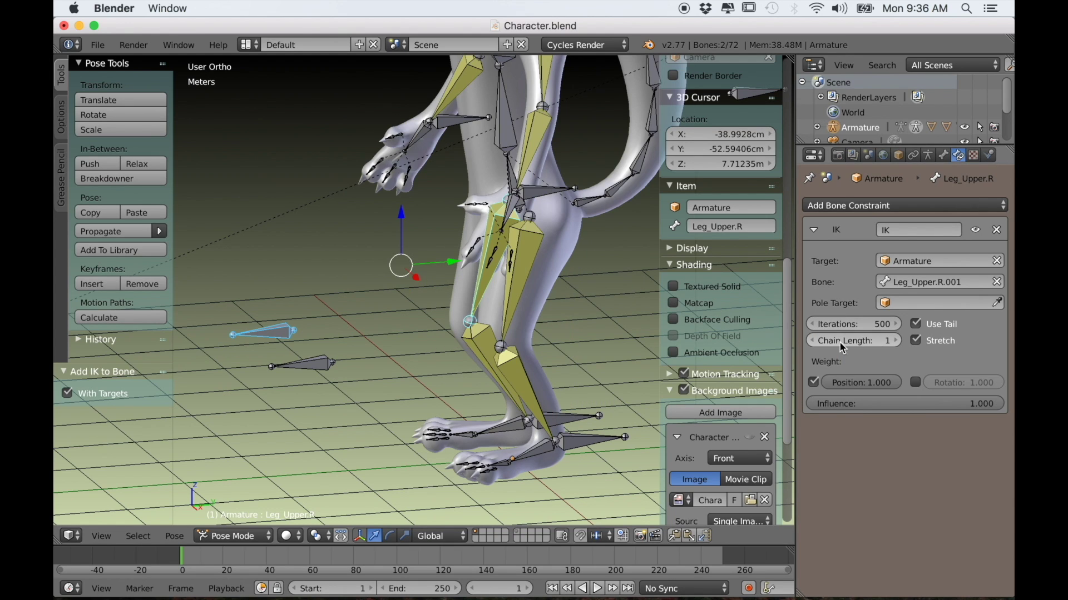
pyautogui.rightClick(602, 452)
# Test-move the left foot IK bone in side view
pyautogui.press('KP_3')
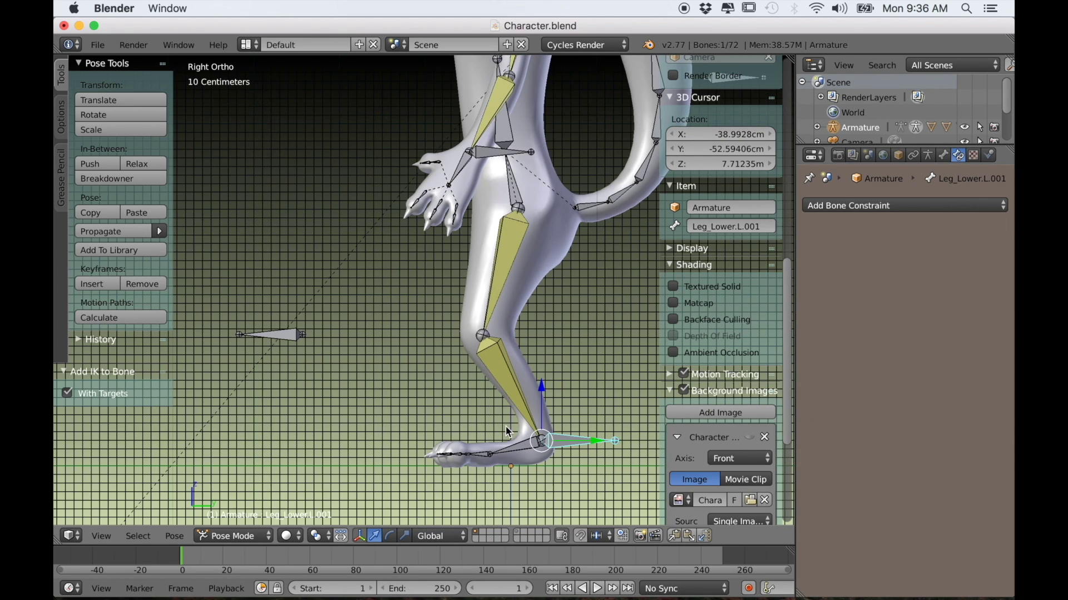
pyautogui.press('g')
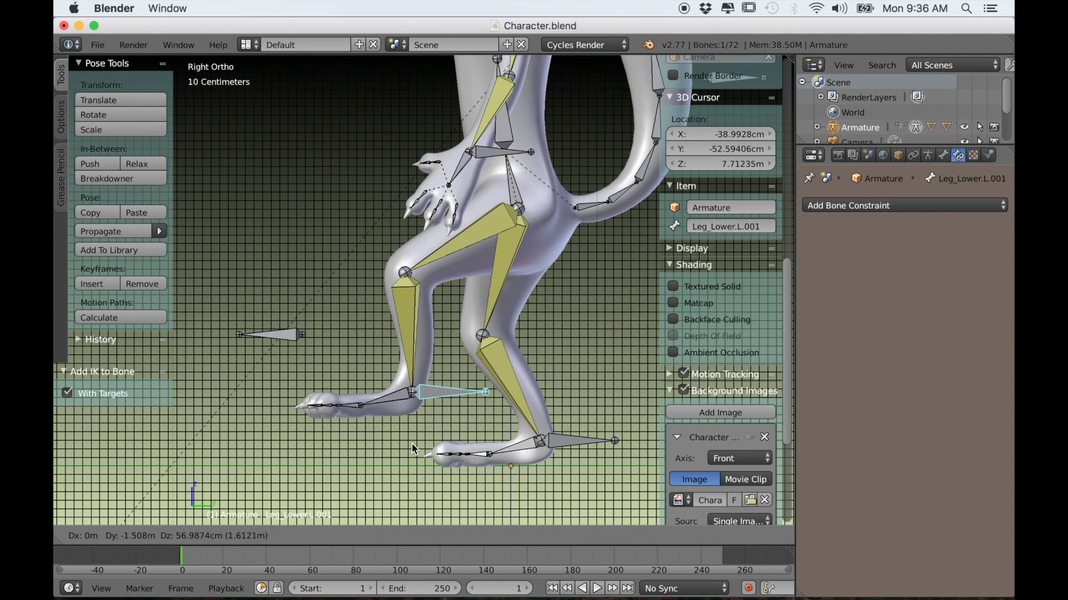
pyautogui.click(432, 435)
# Test-move the left knee pole target in front view, then reframe toward the left hand
pyautogui.rightClick(275, 335)
pyautogui.moveTo(276, 336); pyautogui.dragTo(412, 406, button='middle')
pyautogui.press('KP_1')
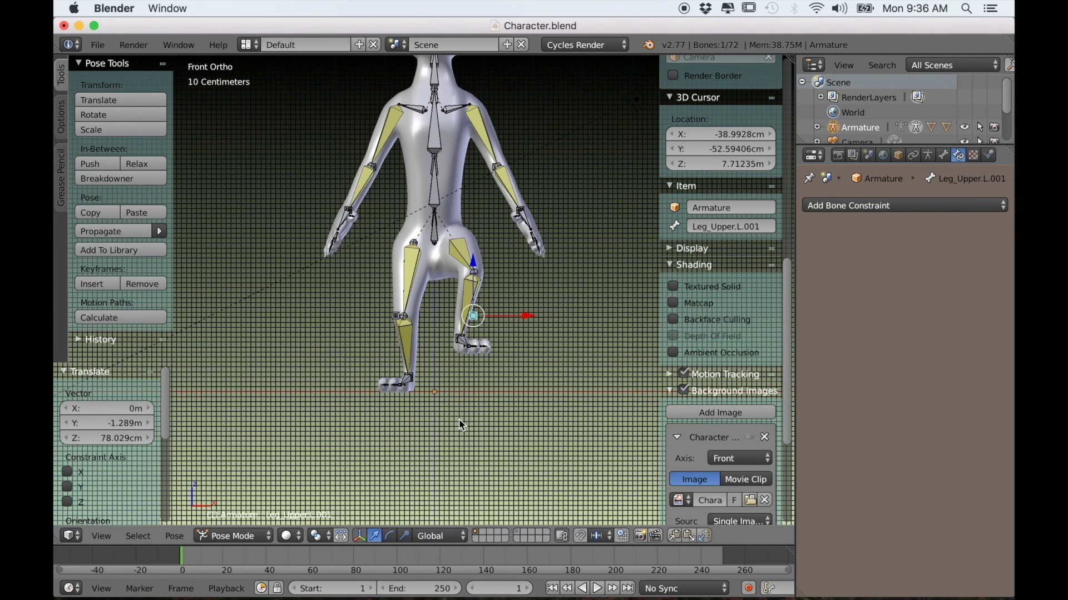
pyautogui.press('g')
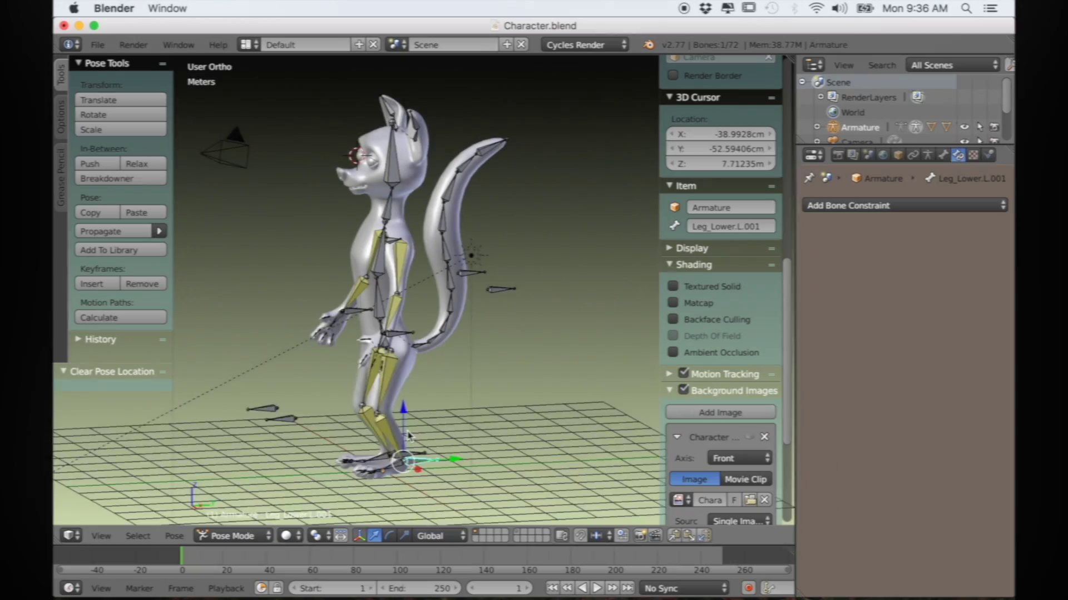
pyautogui.scroll(4, 407, 436)
pyautogui.moveTo(395, 441); pyautogui.dragTo(419, 439, button='middle')
pyautogui.scroll(3, 509, 425)
pyautogui.keyDown('shift'); pyautogui.moveTo(511, 424); pyautogui.dragTo(332, 412, button='middle'); pyautogui.keyUp('shift')
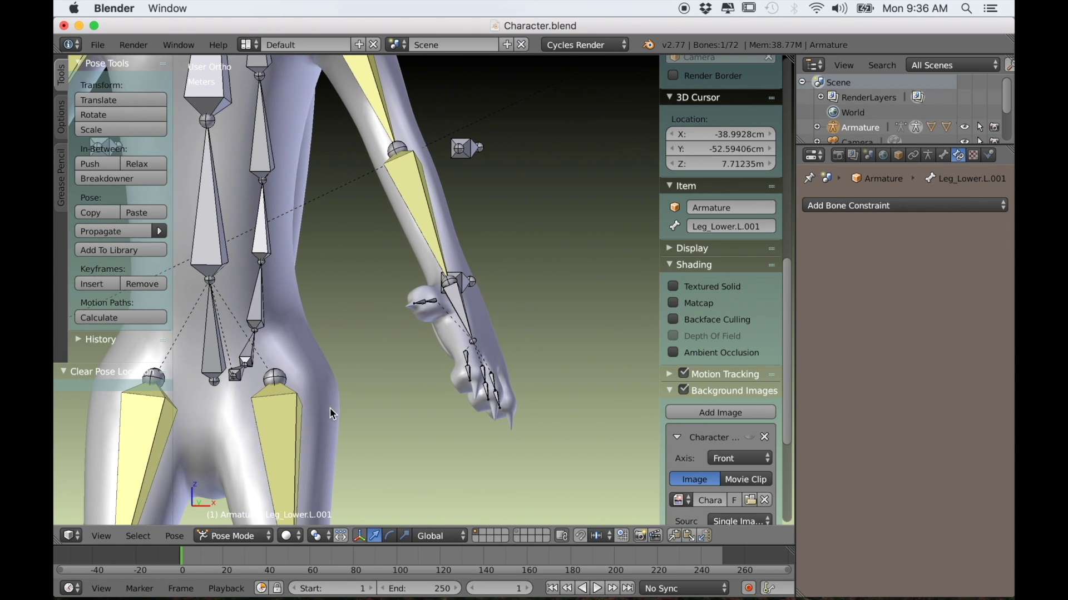
pyautogui.scroll(3, 389, 406)
# Frame the left hand and test-rotate both thumb bones, leaving Thumb_Lower.L selected
pyautogui.keyDown('shift'); pyautogui.moveTo(397, 404); pyautogui.dragTo(397, 319, button='middle'); pyautogui.keyUp('shift')
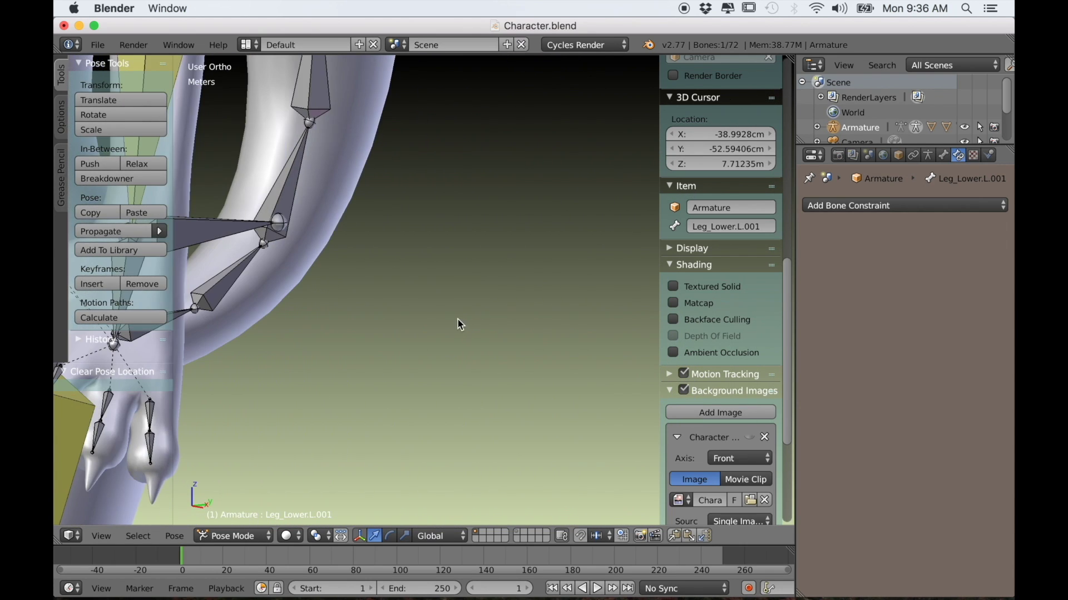
pyautogui.keyDown('shift'); pyautogui.moveTo(457, 319); pyautogui.dragTo(575, 339, button='middle'); pyautogui.keyUp('shift')
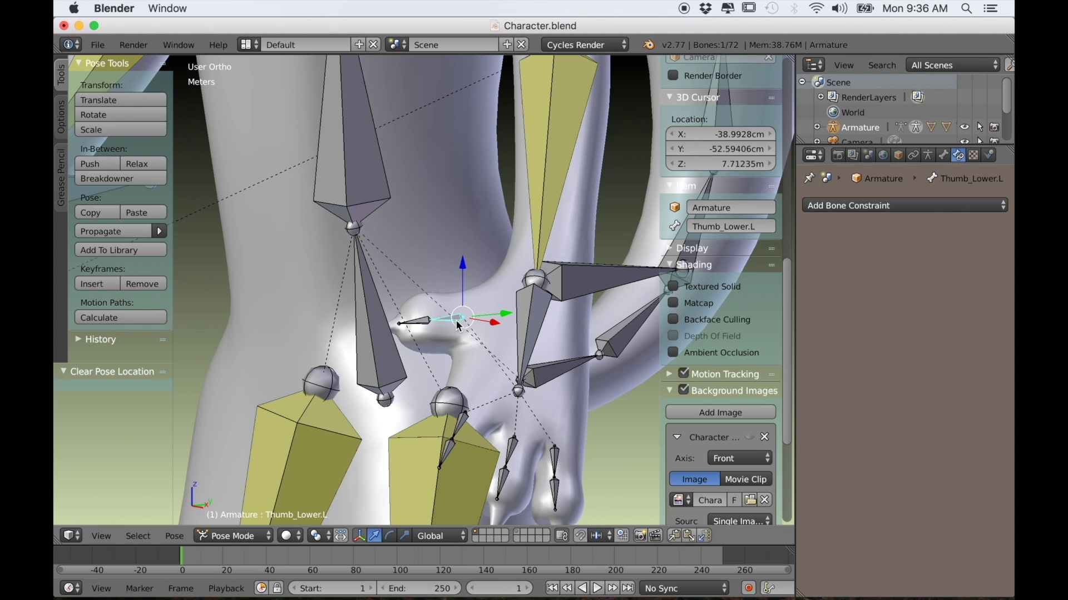
pyautogui.moveTo(456, 321); pyautogui.dragTo(506, 340, button='middle')
pyautogui.press('r')
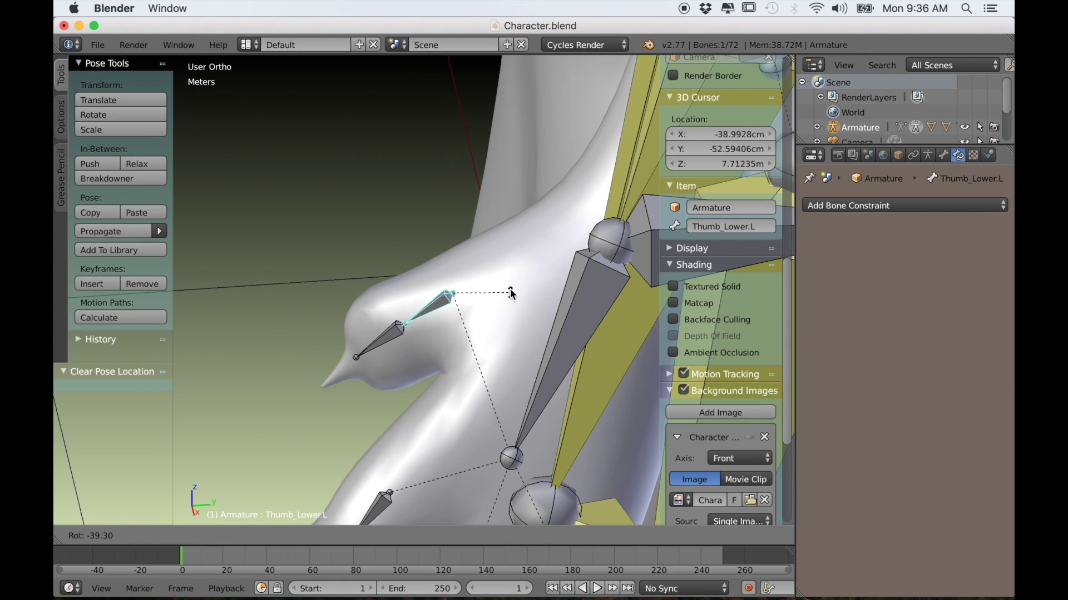
pyautogui.rightClick(510, 308)
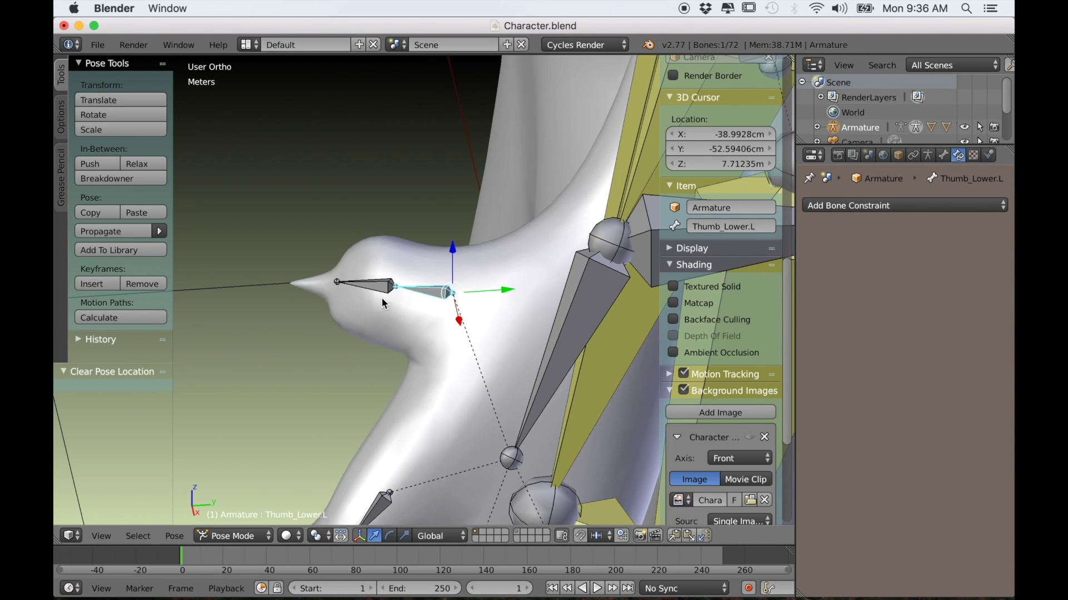
pyautogui.rightClick(382, 300)
pyautogui.press('r')
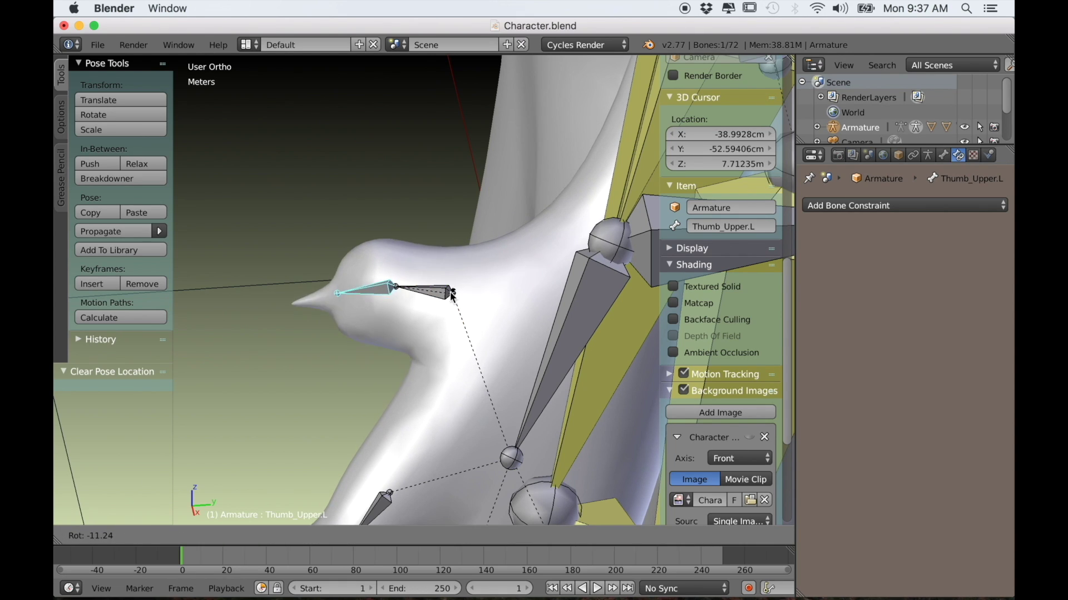
pyautogui.rightClick(453, 291)
pyautogui.rightClick(441, 311)
pyautogui.scroll(-5, 438, 327)
pyautogui.scroll(5, 438, 325)
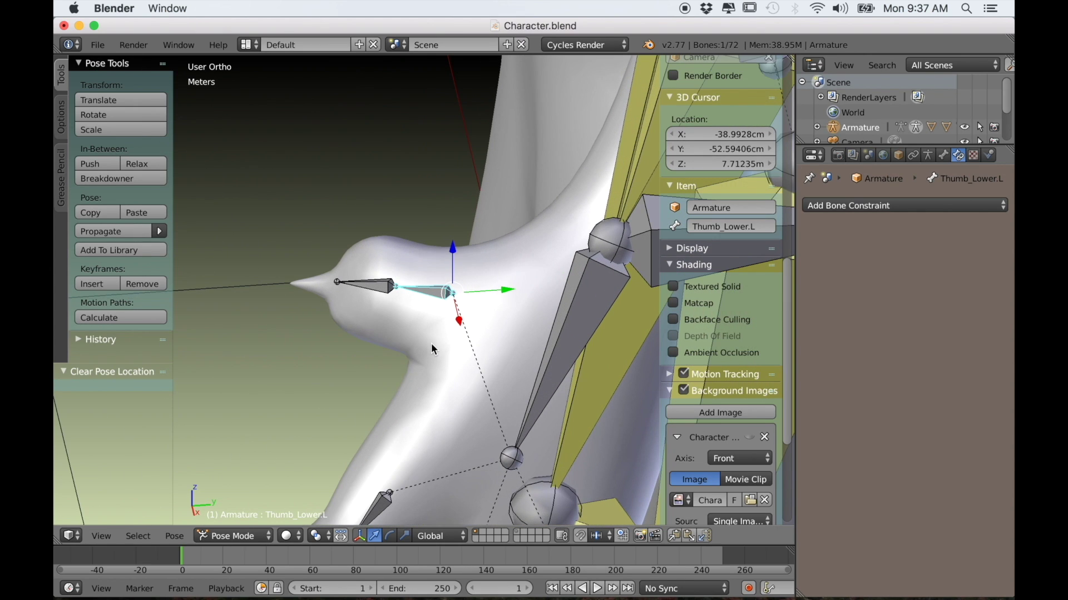
# Give Thumb_Upper.L a Copy Rotation of Thumb_Lower.L with target and owner in Local Space
pyautogui.keyDown('shift'); pyautogui.rightClick(373, 289); pyautogui.keyUp('shift')
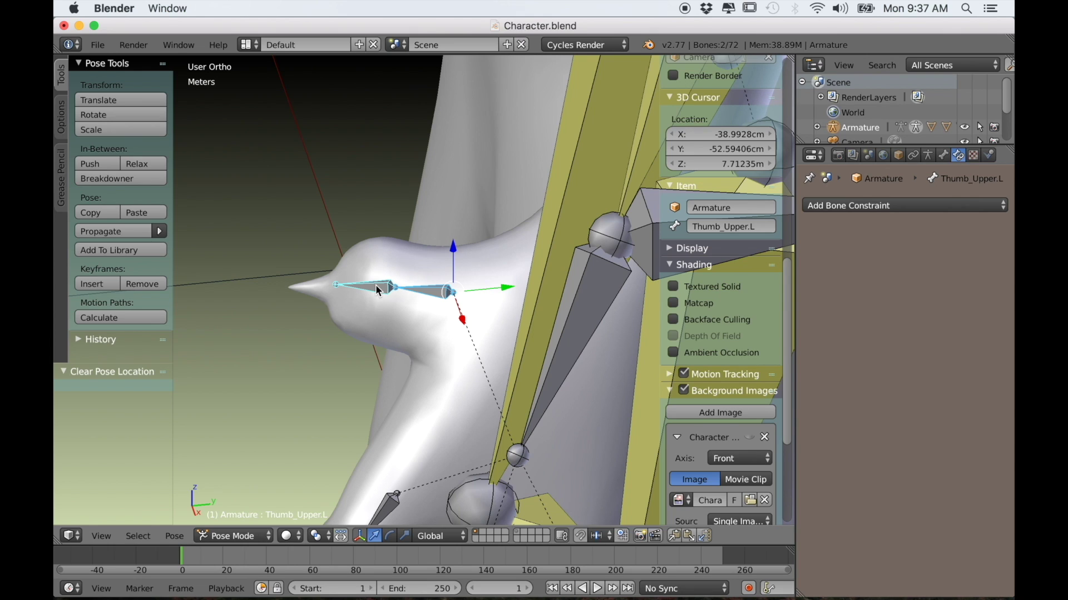
pyautogui.hotkey('ctrl', 'shift', 'c')
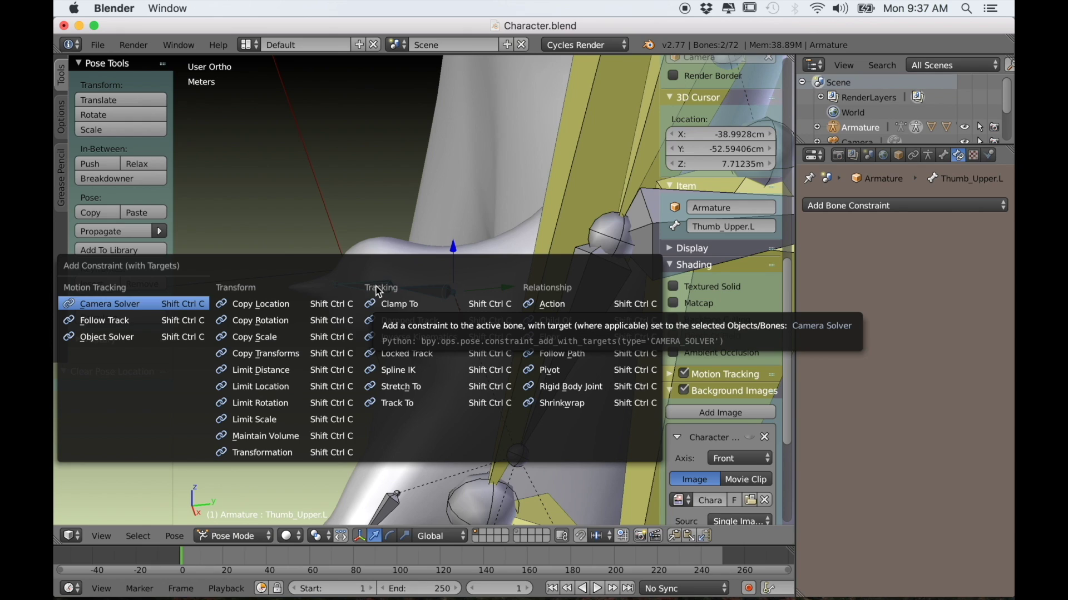
pyautogui.click(304, 323)
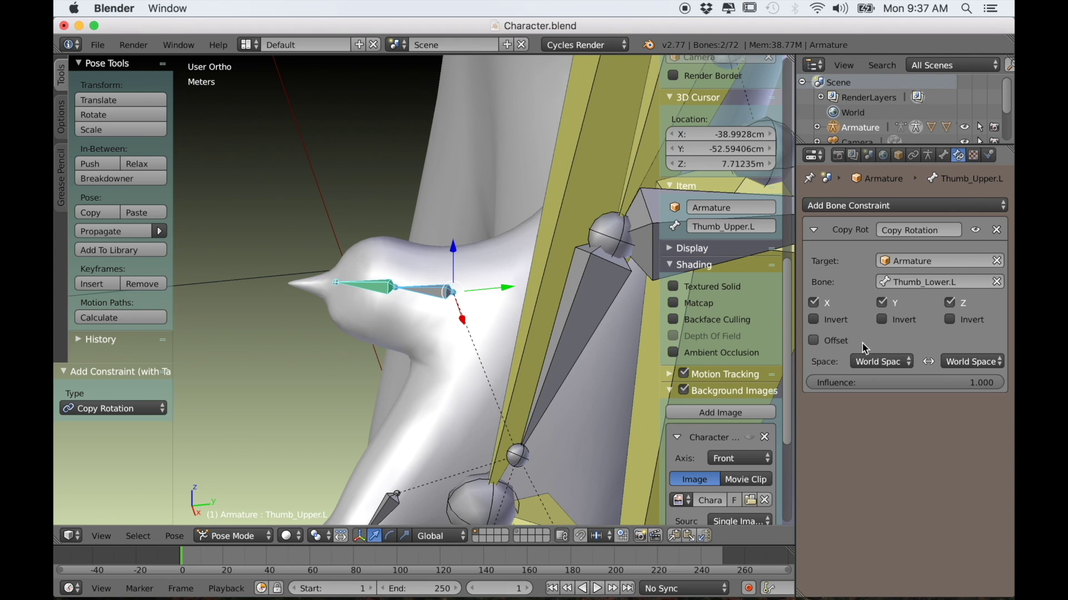
pyautogui.click(874, 360)
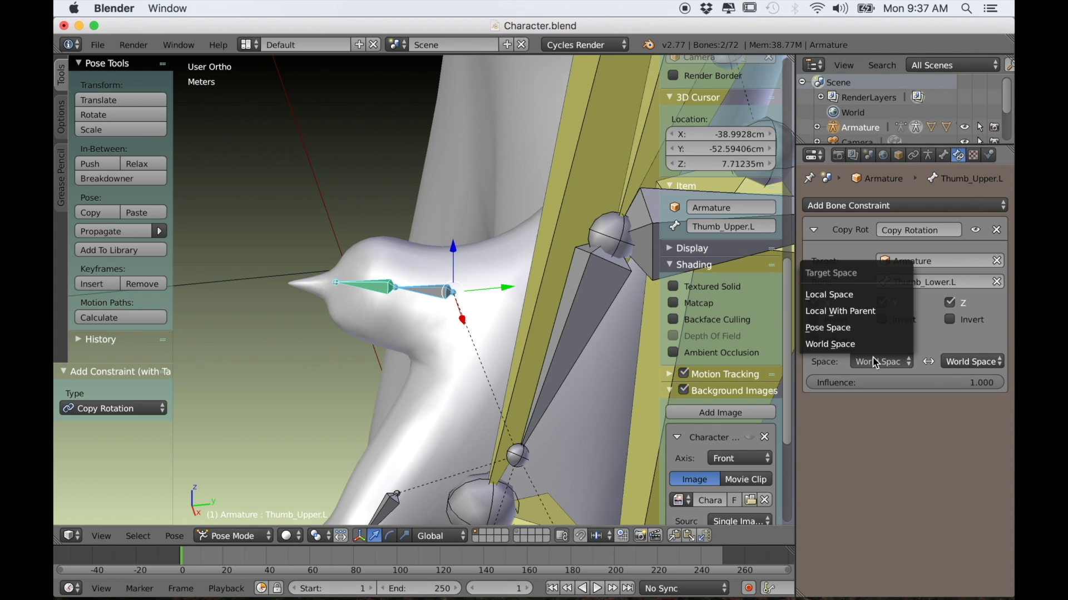
pyautogui.click(850, 294)
pyautogui.click(952, 364)
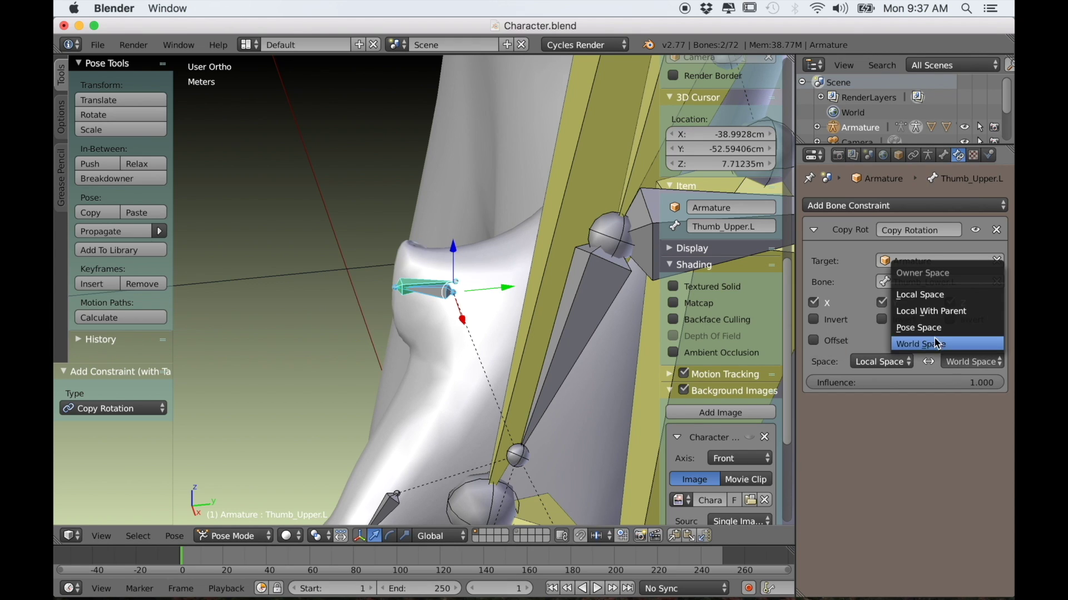
pyautogui.click(919, 296)
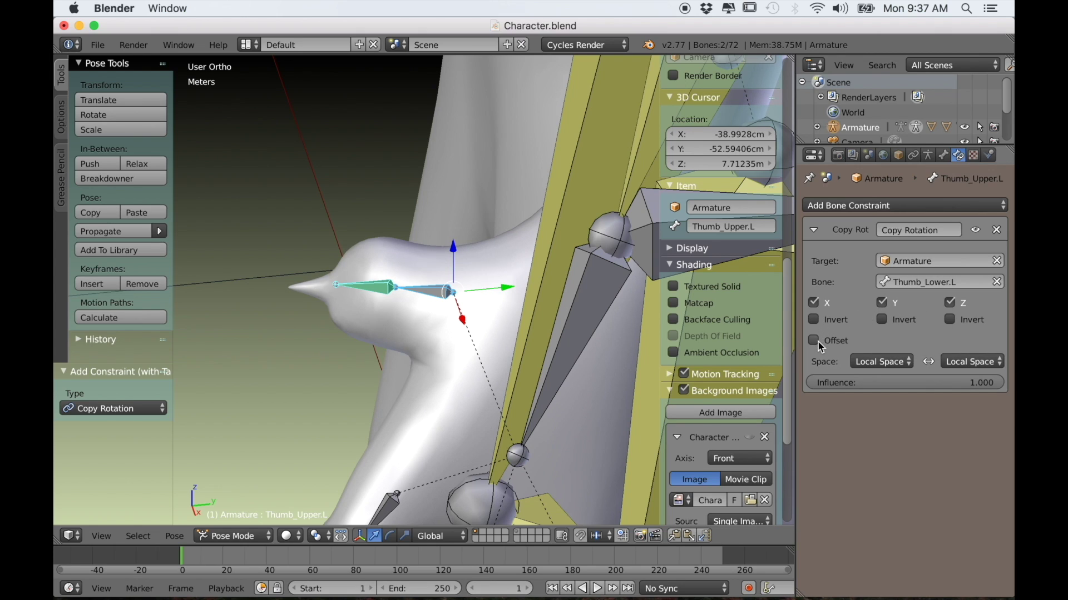
# Rotate Thumb_Lower.L to confirm the whole thumb bends, then select the first finger's bones
pyautogui.rightClick(433, 292)
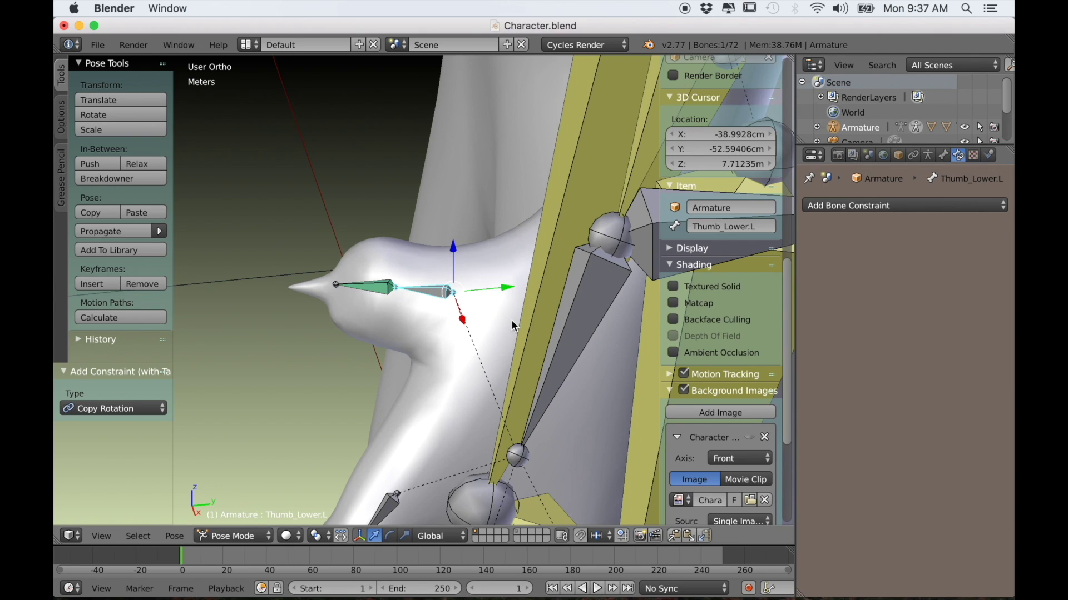
pyautogui.press('r')
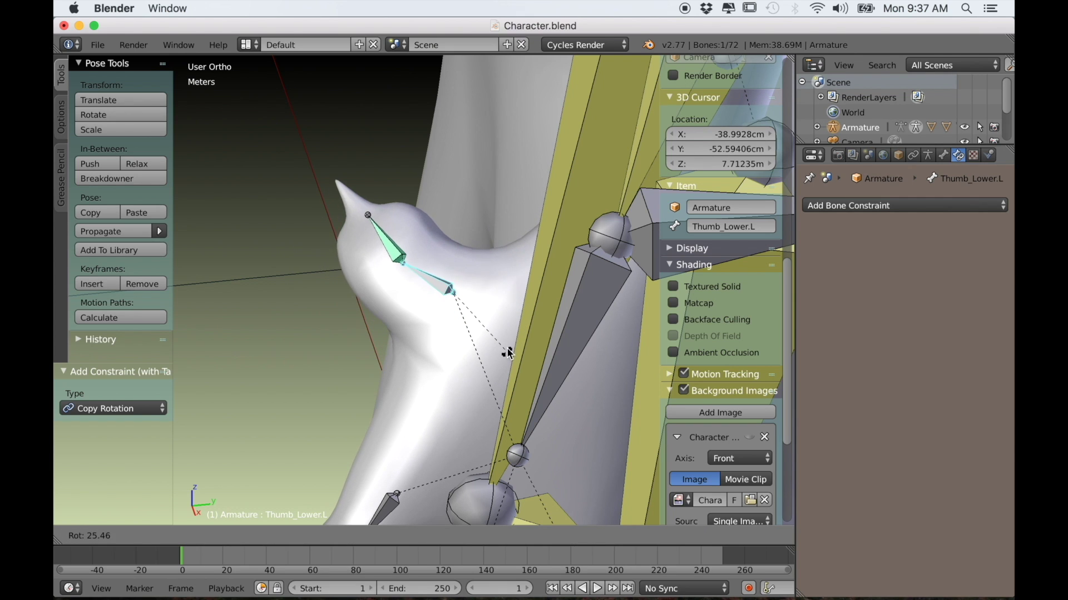
pyautogui.rightClick(503, 344)
pyautogui.scroll(-3, 501, 344)
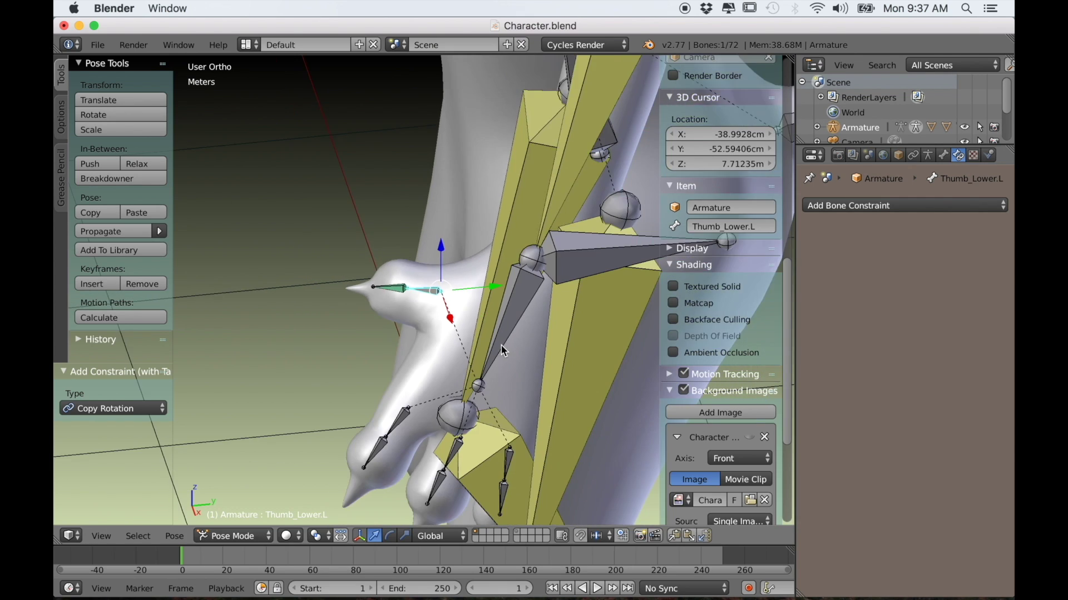
pyautogui.scroll(-2, 501, 345)
pyautogui.moveTo(501, 345); pyautogui.dragTo(478, 277, button='middle')
pyautogui.scroll(4, 563, 367)
pyautogui.scroll(3, 476, 295)
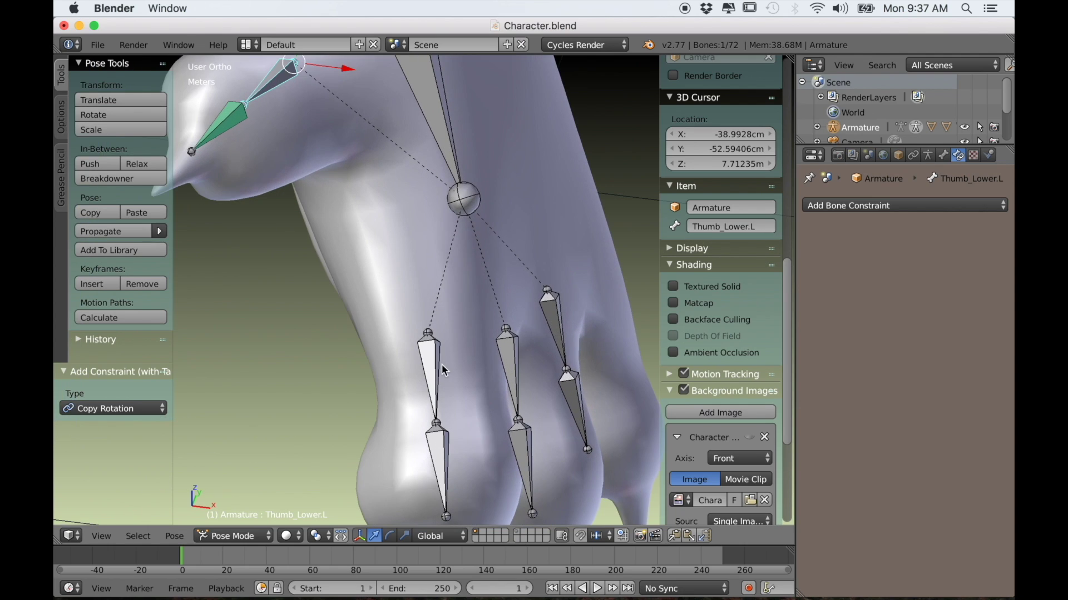
pyautogui.rightClick(442, 372)
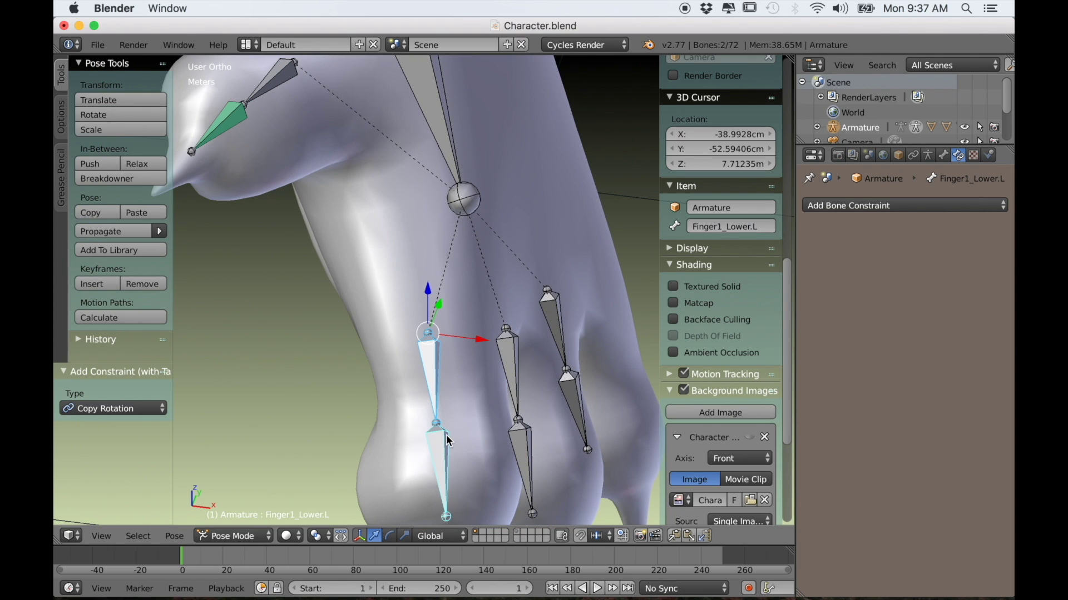
# Give the finger bone a Copy Rotation of Finger1_Upper.L, Offset on, both spaces Local
pyautogui.hotkey('shift', 'ctrl', 'c')
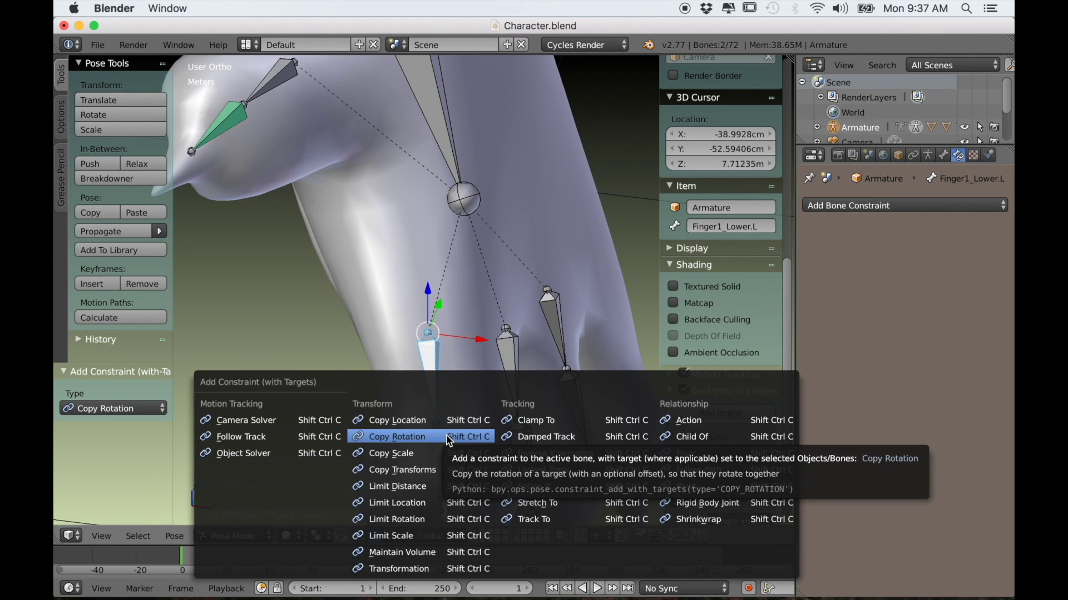
pyautogui.click(422, 437)
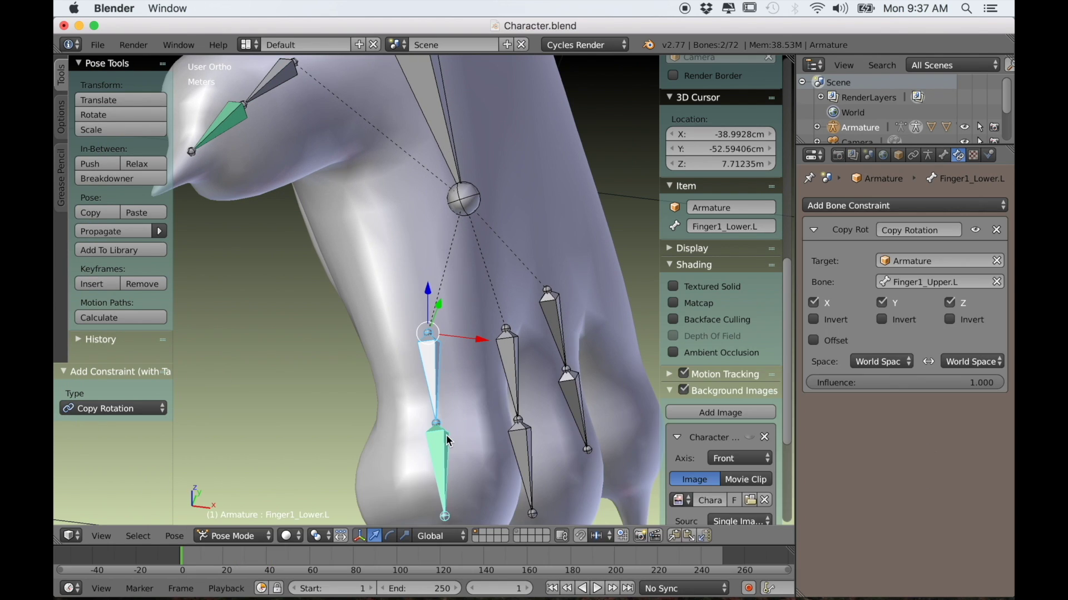
pyautogui.click(815, 341)
pyautogui.click(881, 361)
pyautogui.click(855, 295)
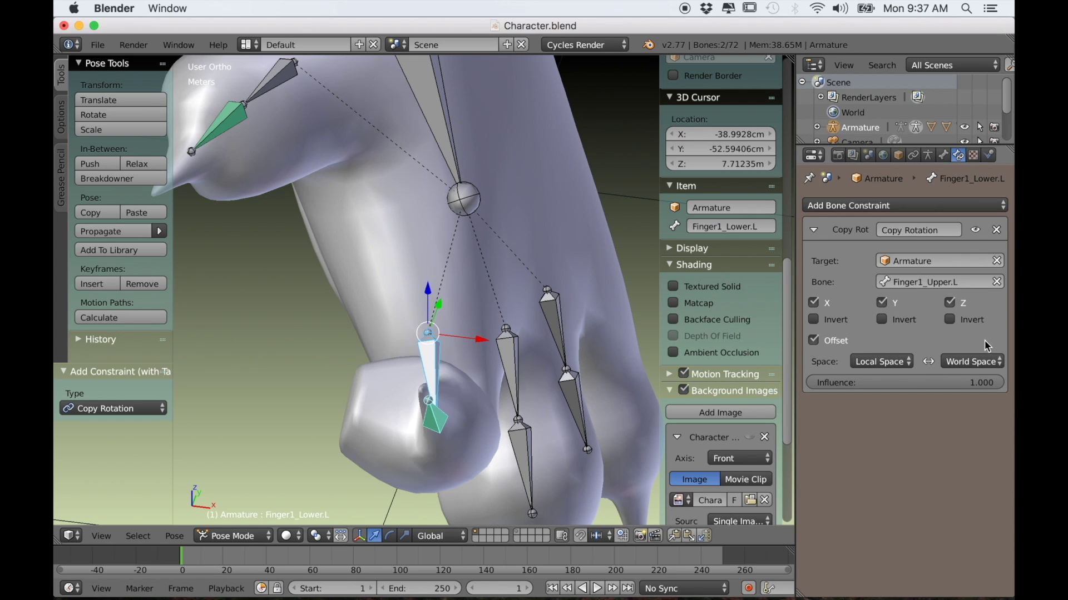
pyautogui.click(972, 362)
pyautogui.click(939, 292)
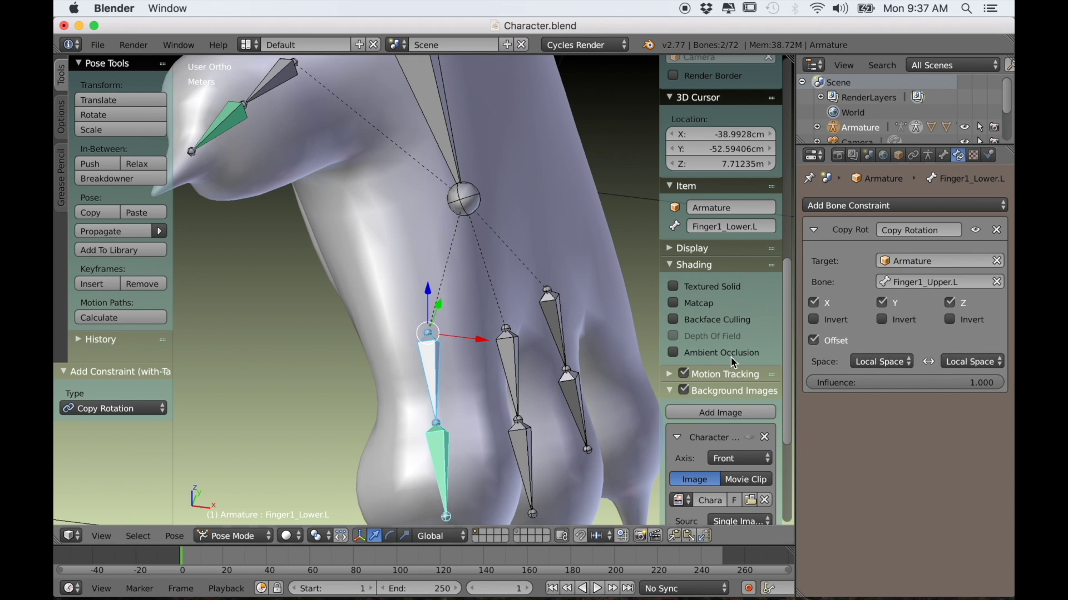
# Test-rotate Finger1_Upper.L to check the finger bends together
pyautogui.rightClick(433, 373)
pyautogui.moveTo(446, 390); pyautogui.dragTo(472, 422, button='middle')
pyautogui.press('r')
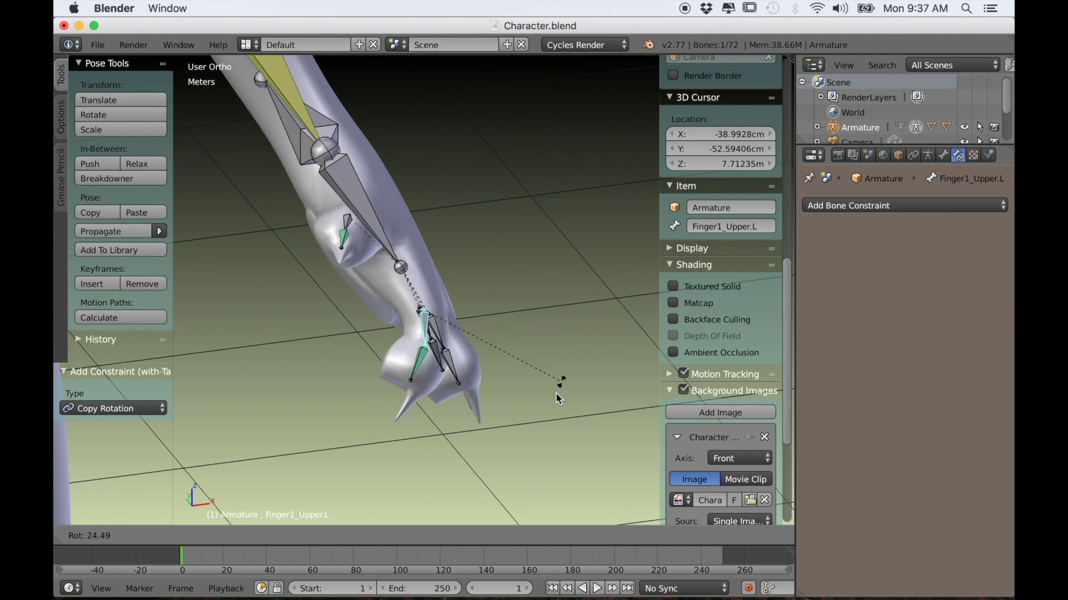
pyautogui.rightClick(506, 434)
pyautogui.scroll(2, 506, 434)
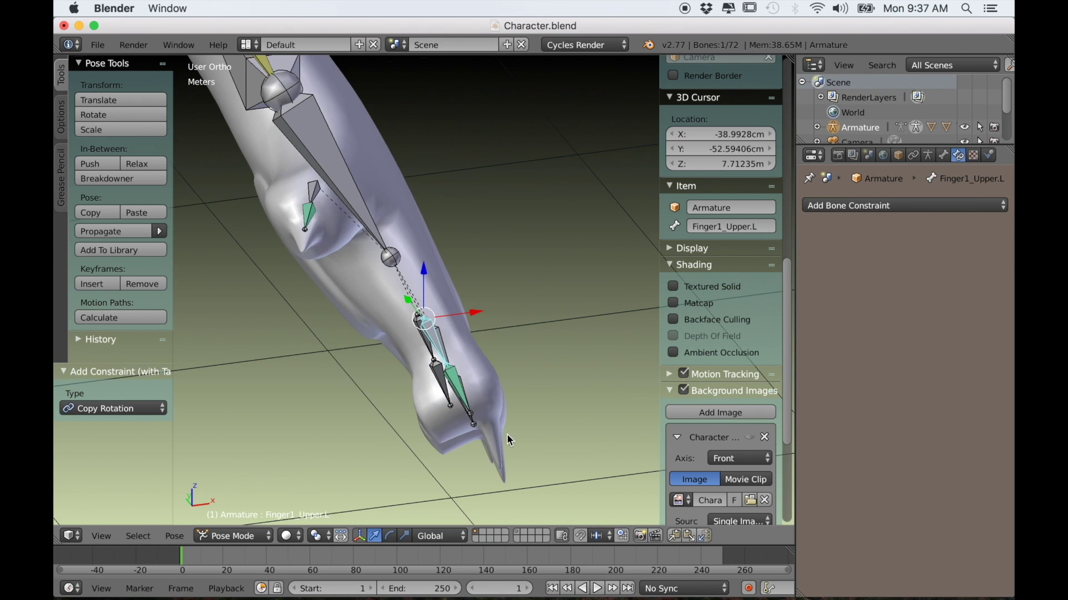
pyautogui.moveTo(506, 434); pyautogui.dragTo(497, 389, button='middle')
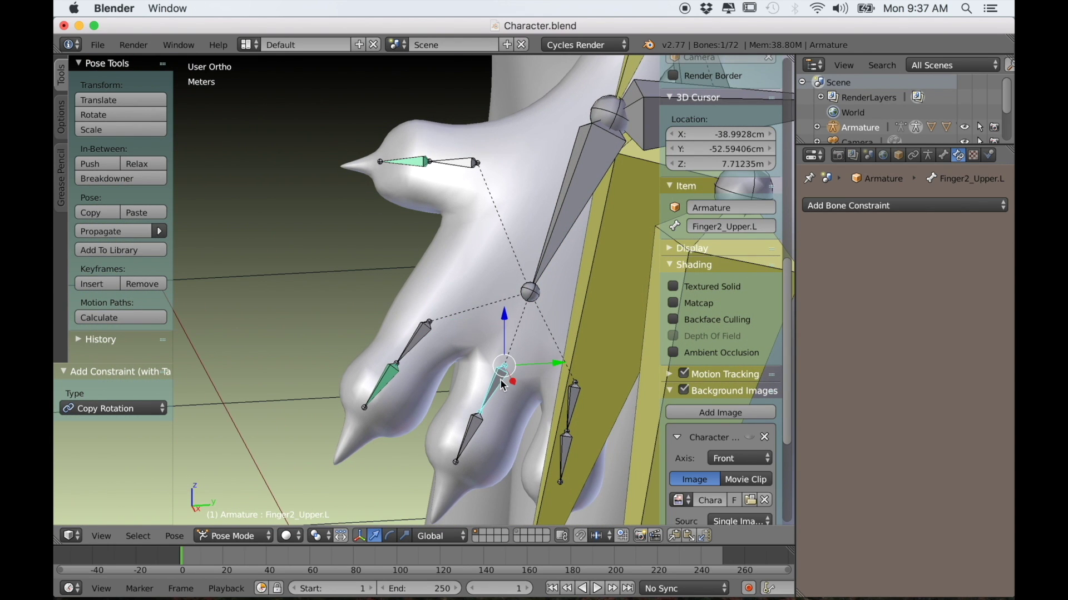
# Give Finger2_Lower.L a Copy Rotation with both spaces Local Space and Offset enabled
pyautogui.keyDown('shift'); pyautogui.rightClick(475, 429); pyautogui.keyUp('shift')
pyautogui.hotkey('ctrl', 'shift', 'c')
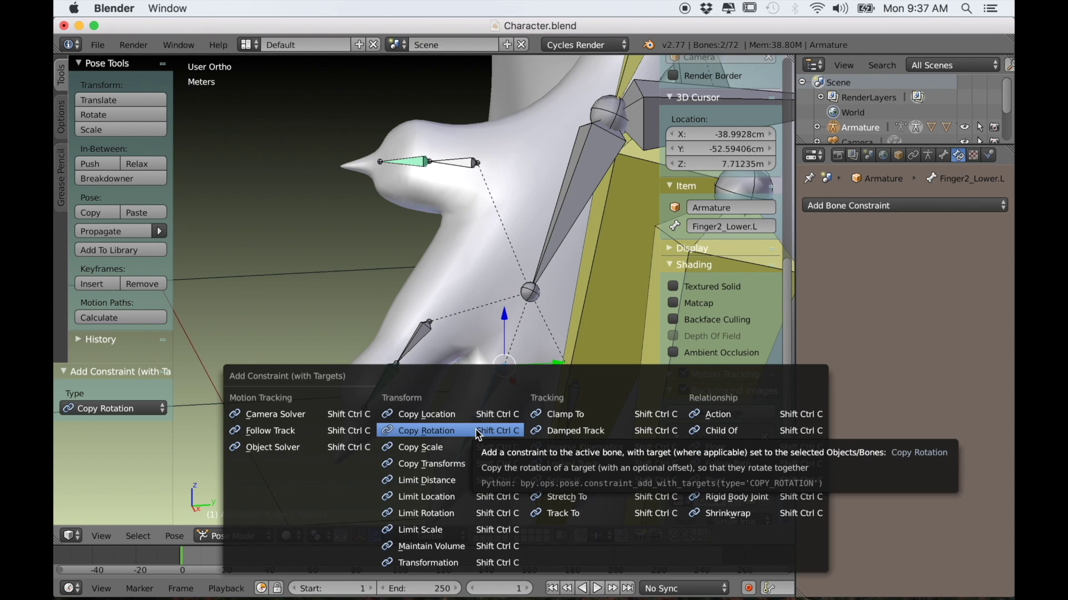
pyautogui.click(478, 436)
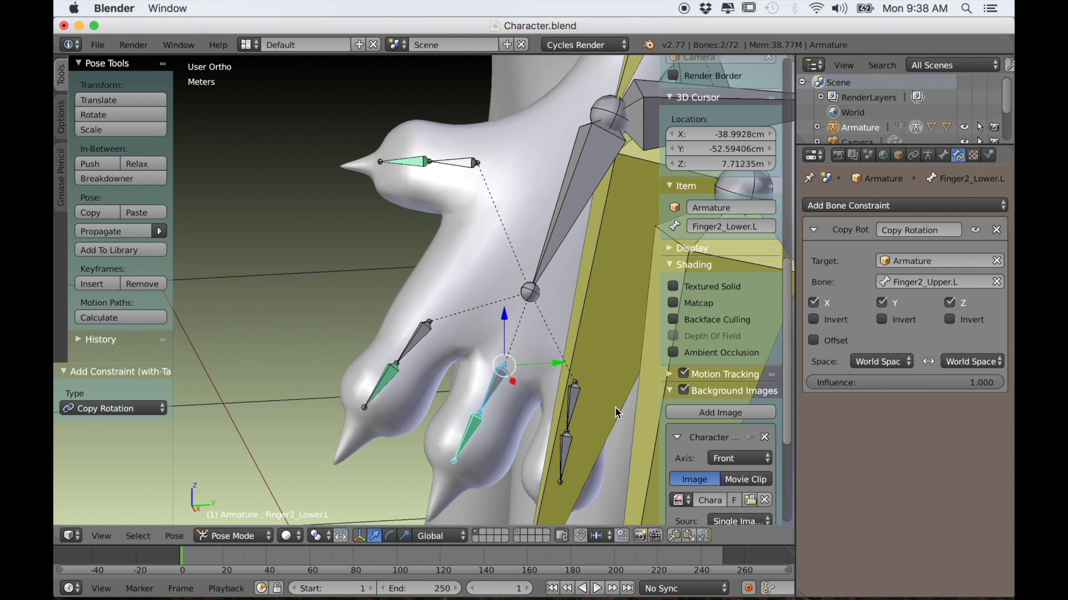
pyautogui.click(881, 362)
pyautogui.click(859, 294)
pyautogui.click(972, 362)
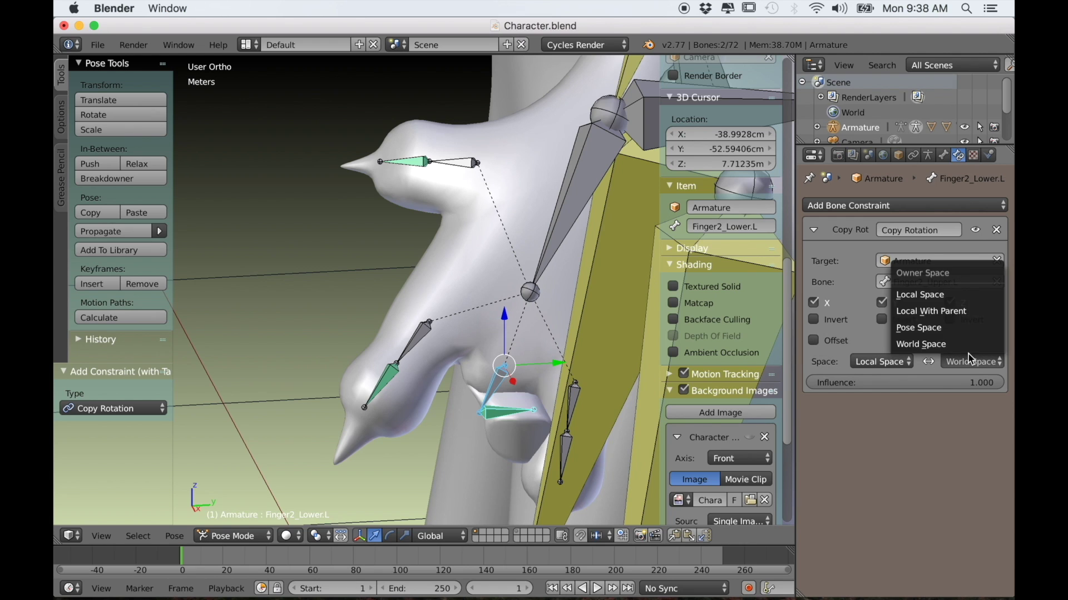
pyautogui.click(937, 295)
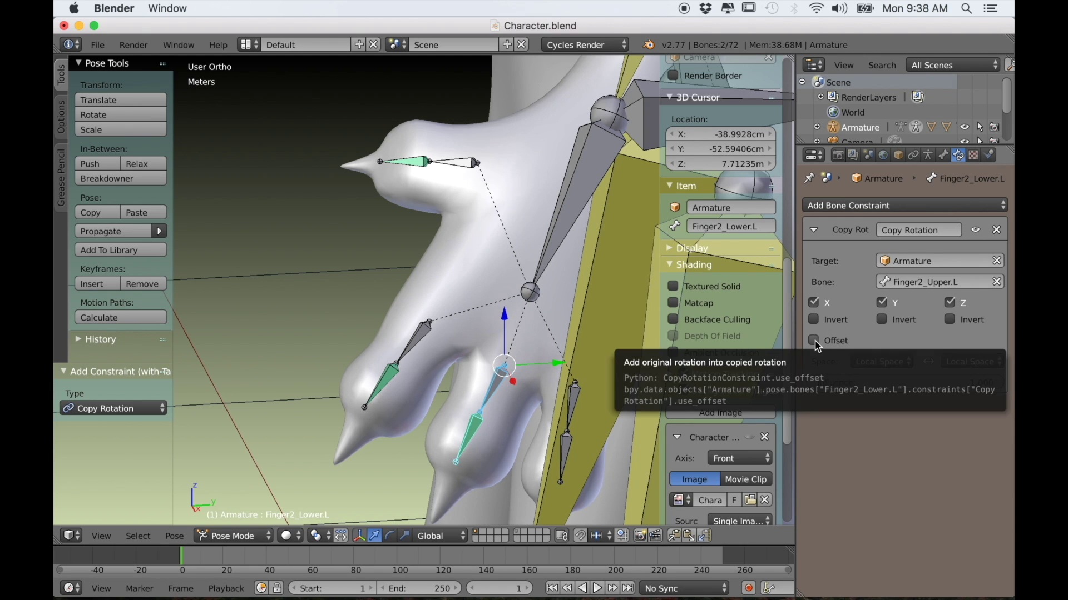
pyautogui.click(814, 340)
pyautogui.moveTo(589, 438); pyautogui.dragTo(528, 389, button='middle')
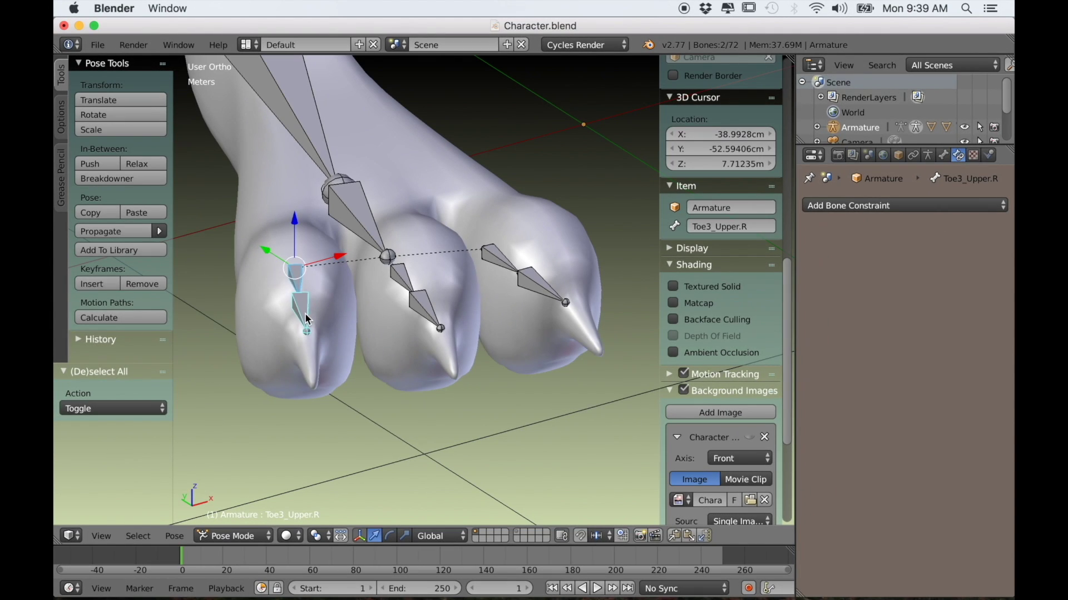
# Give Toe3_Upper.R a Copy Rotation of its lower bone, both spaces Local, Offset on
pyautogui.hotkey('shift', 'ctrl', 'c')
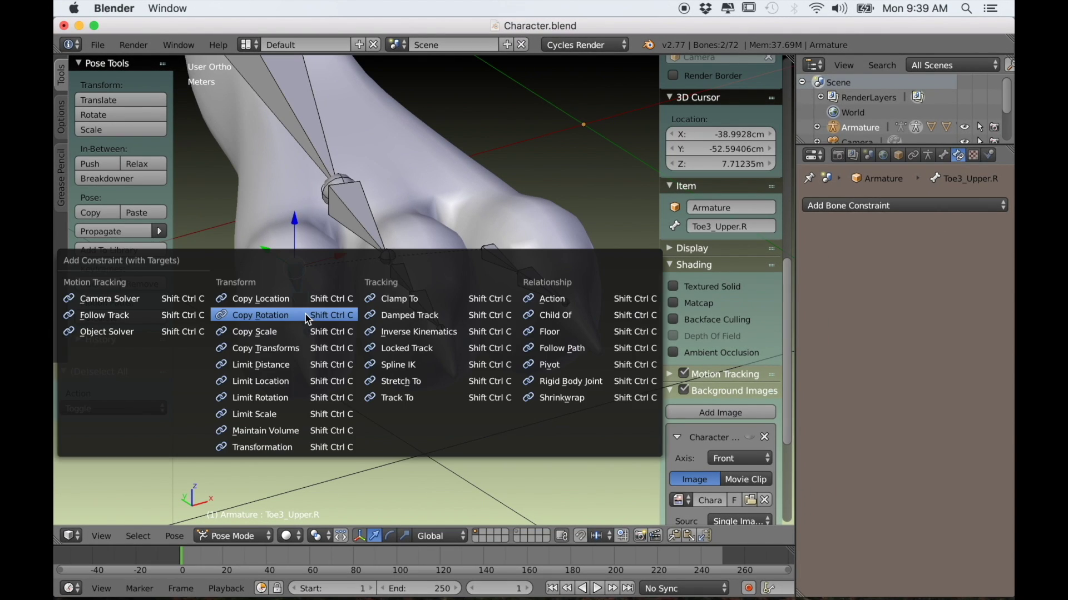
pyautogui.click(289, 312)
pyautogui.click(855, 361)
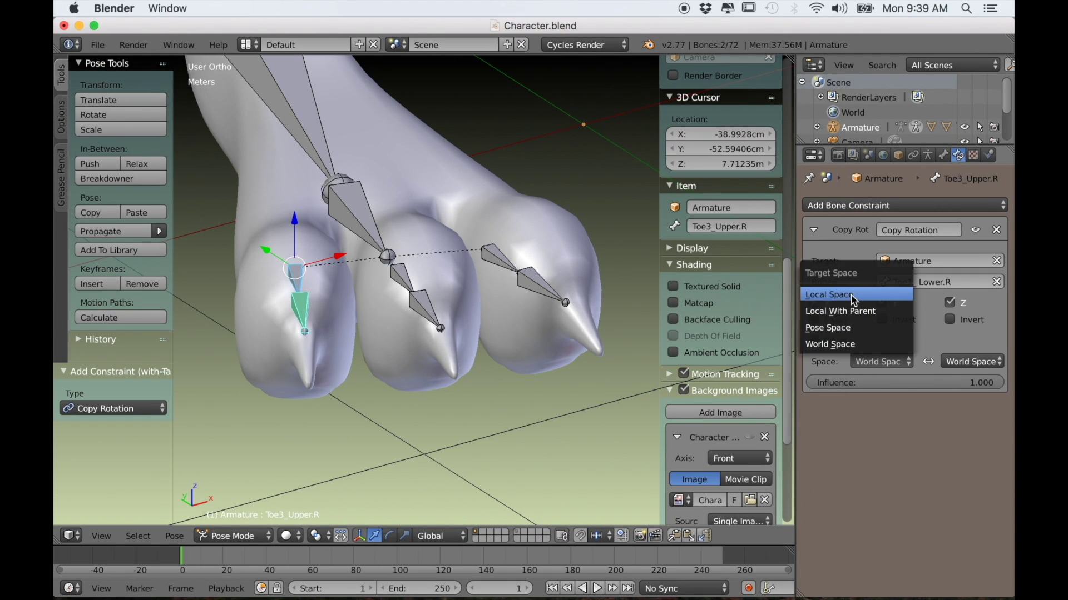
pyautogui.click(829, 295)
pyautogui.click(973, 361)
pyautogui.click(938, 296)
pyautogui.click(813, 341)
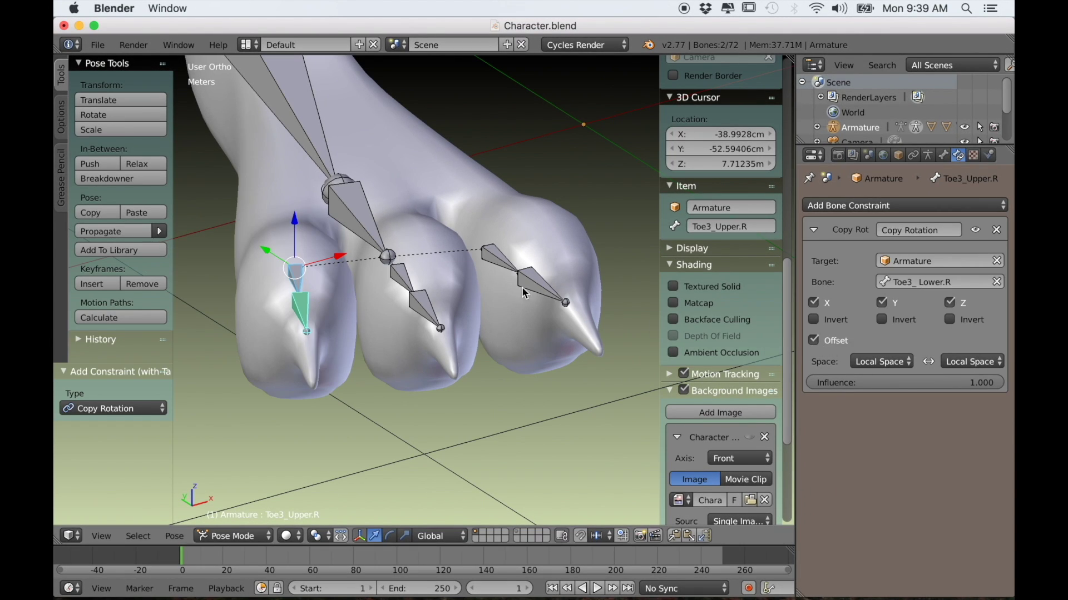
# Give the middle toe's upper bone Toe2_Upper.R the same Local Space Copy Rotation with Offset
pyautogui.rightClick(418, 304)
pyautogui.hotkey('shift', 'ctrl', 'c')
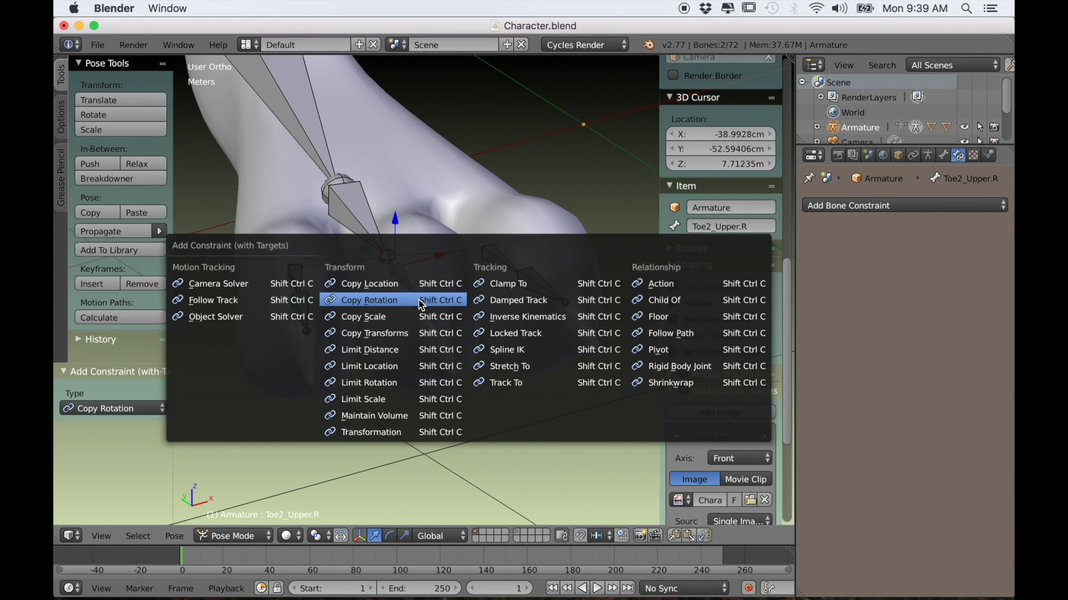
pyautogui.click(420, 303)
pyautogui.click(857, 361)
pyautogui.click(858, 295)
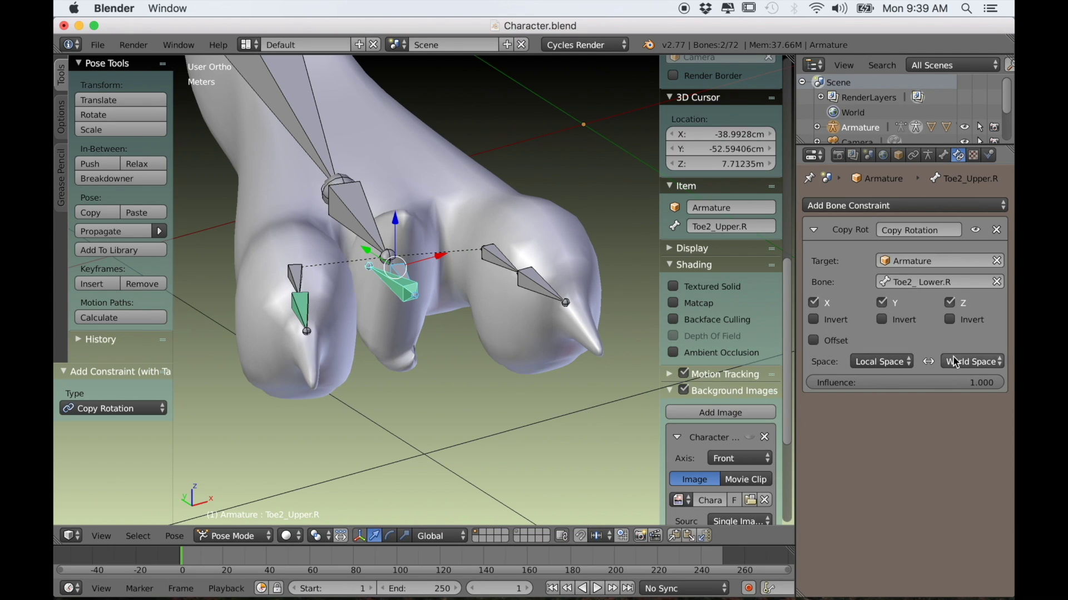
pyautogui.click(972, 362)
pyautogui.click(940, 295)
pyautogui.click(814, 340)
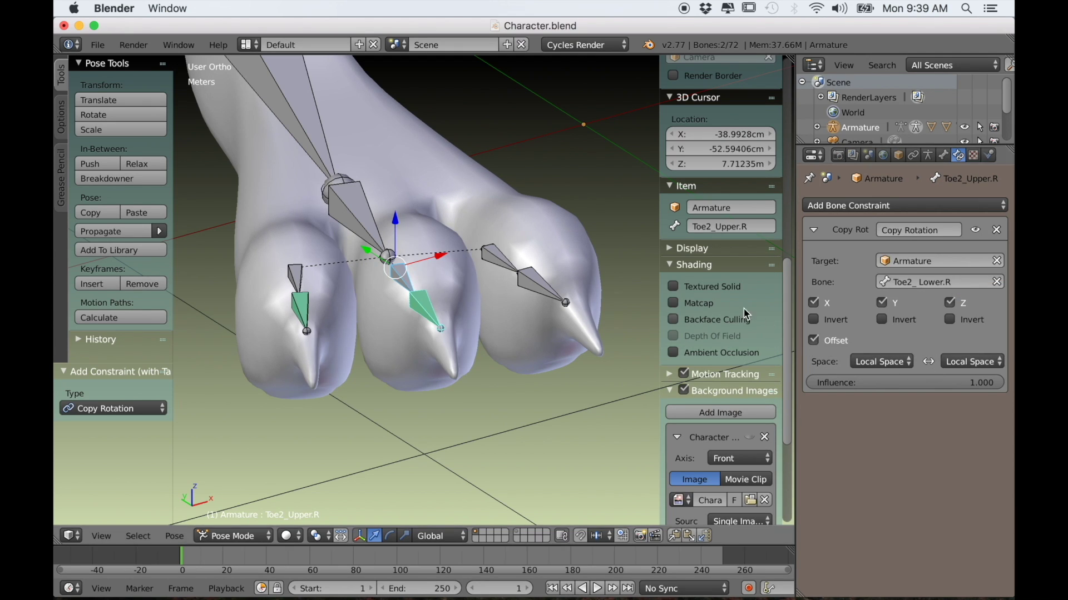
# Back in pose mode, add a Copy Rotation constraint to the first toe
pyautogui.rightClick(495, 267)
pyautogui.keyDown('shift'); pyautogui.rightClick(535, 287); pyautogui.keyUp('shift')
pyautogui.rightClick(505, 263)
pyautogui.hotkey('ctrl', 'Tab')
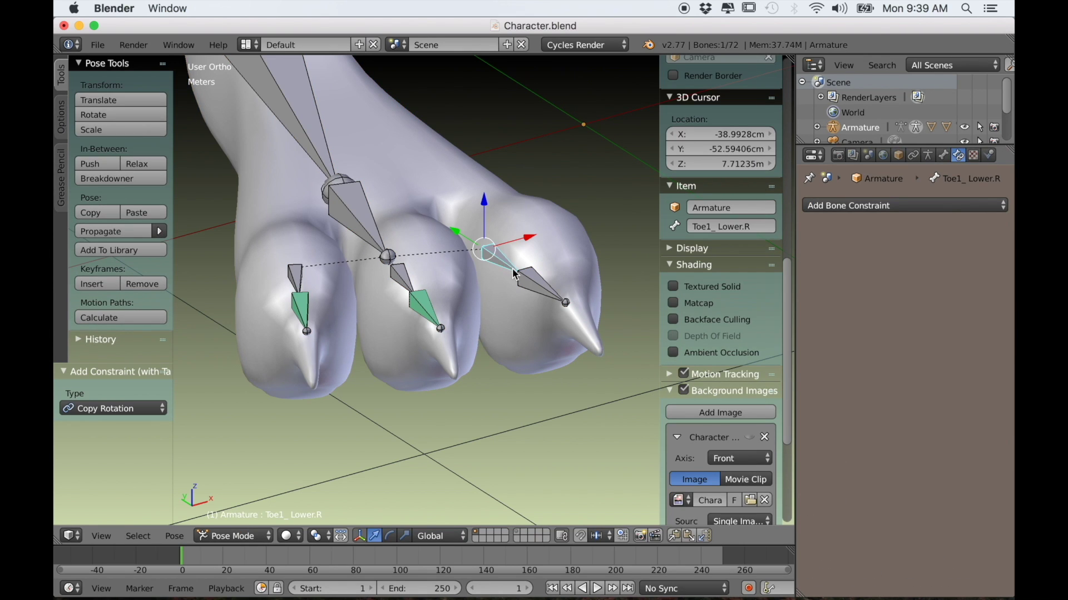
pyautogui.hotkey('ctrl', 'shift', 'c')
pyautogui.click(531, 283)
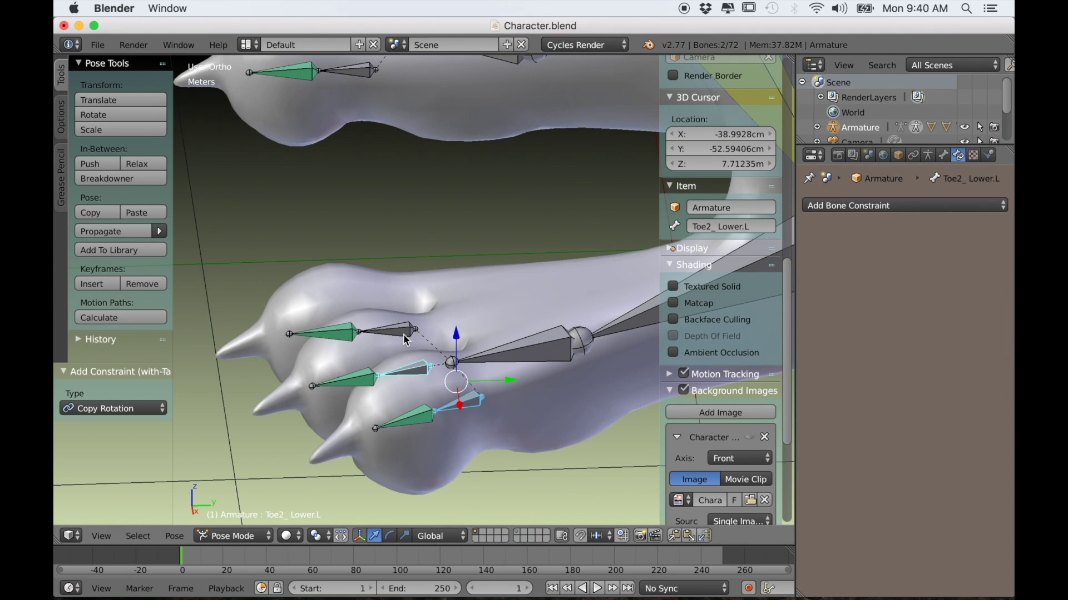
# From a side view, rotate the toe bones to check they curl together
pyautogui.press('KP_3')
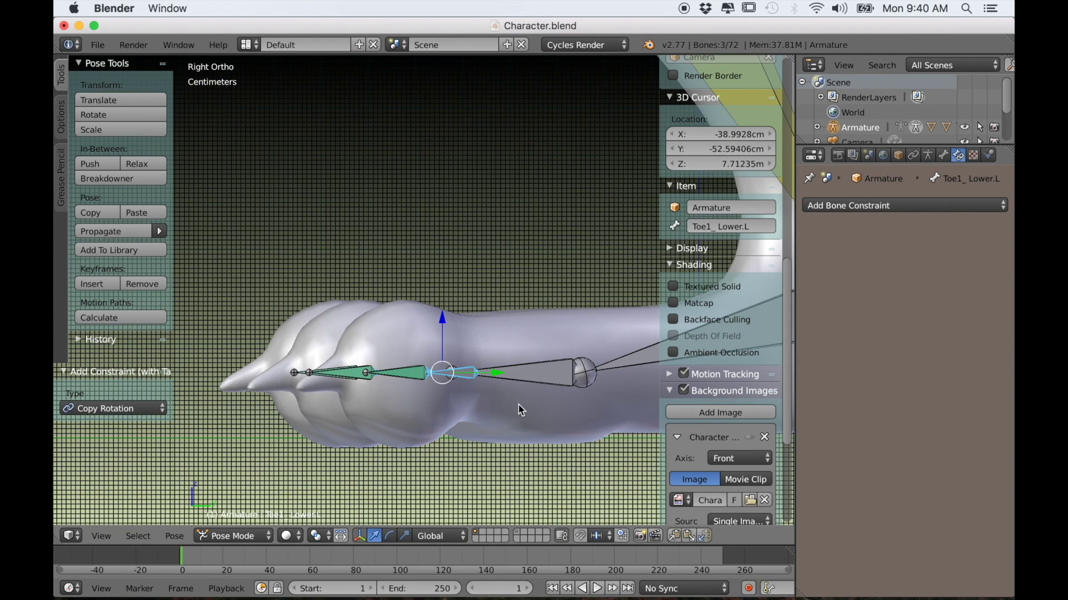
pyautogui.press('r')
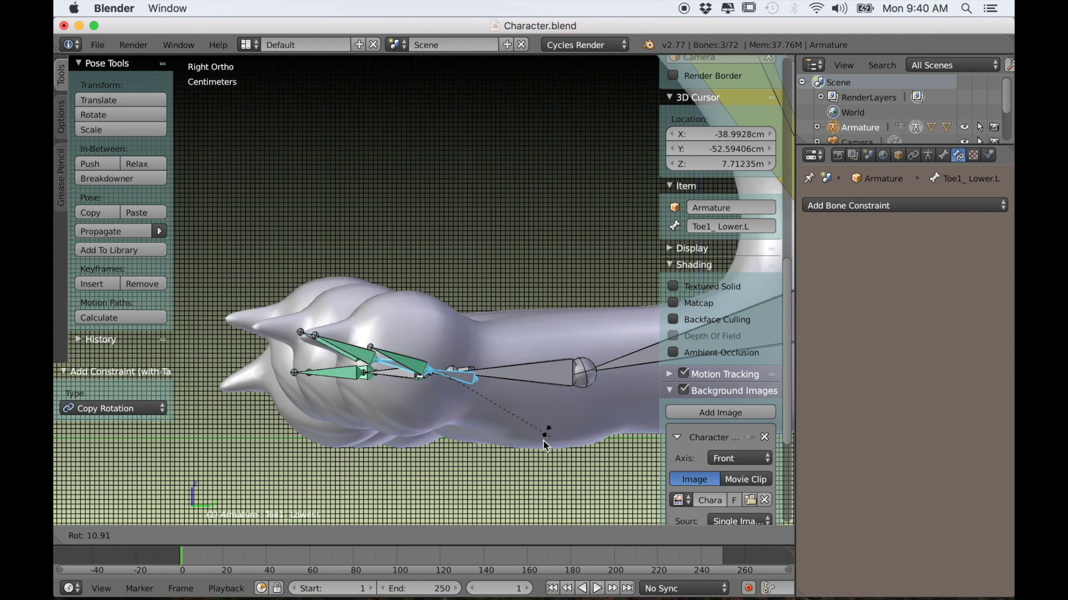
pyautogui.rightClick(534, 298)
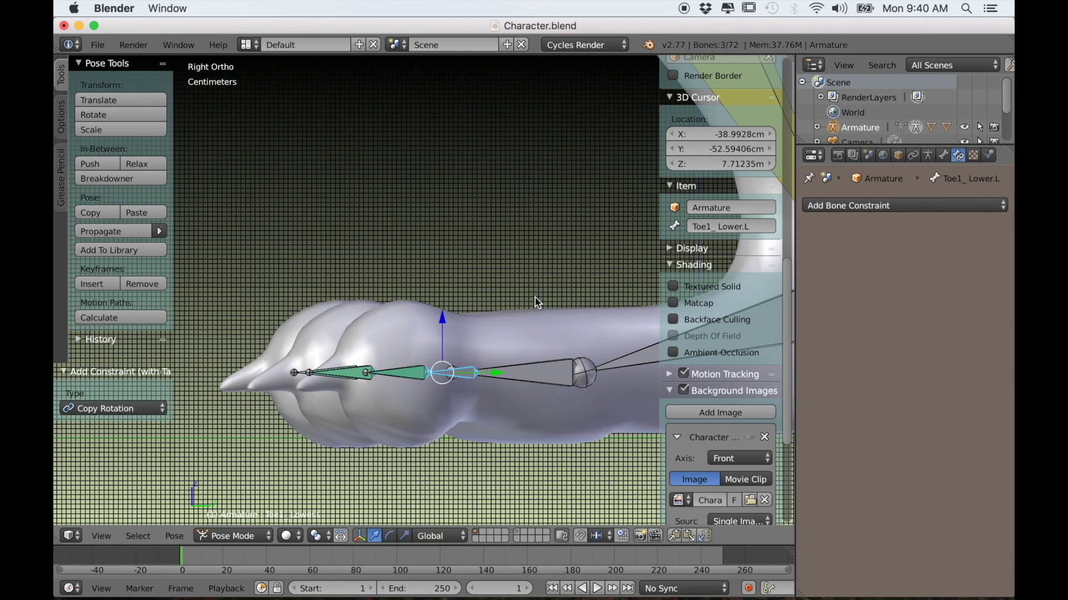
pyautogui.scroll(-8, 535, 298)
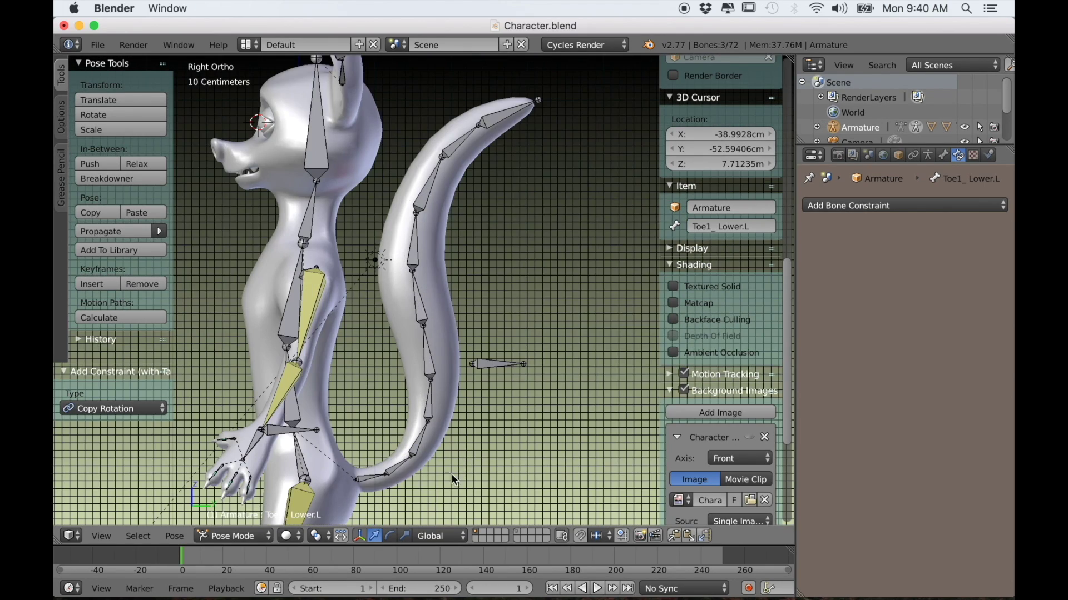
pyautogui.scroll(3, 453, 479)
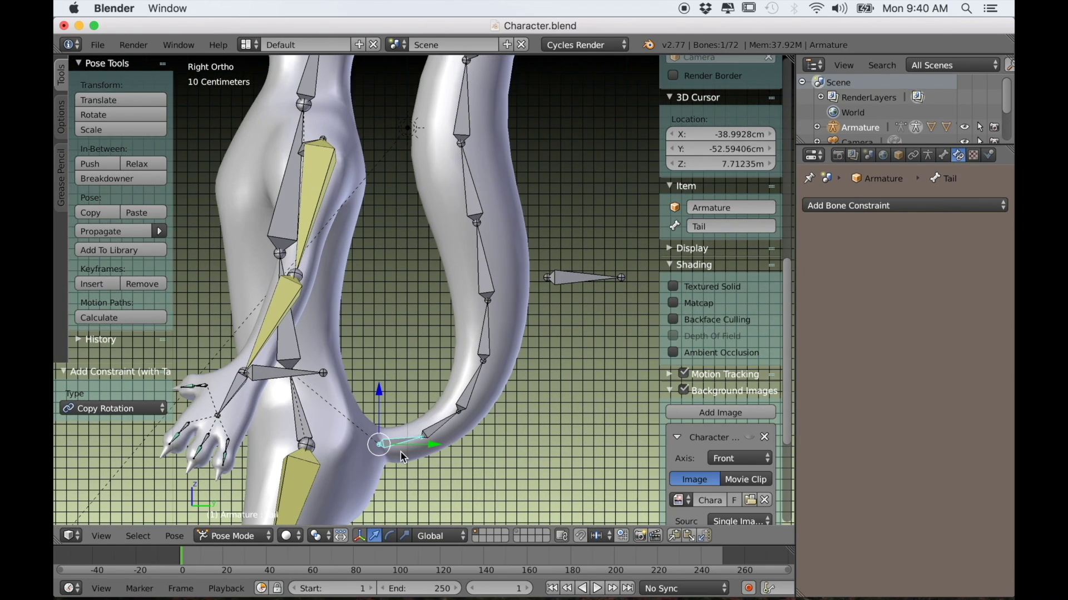
# Add a Copy Rotation constraint to Tail.001, after undoing one tried on the base Tail bone
pyautogui.hotkey('ctrl', 'shift', 'c')
pyautogui.click(402, 452)
pyautogui.click(884, 338)
pyautogui.click(884, 281)
pyautogui.click(960, 339)
pyautogui.hotkey('ctrl', 'z')
pyautogui.hotkey('ctrl', 'z')
pyautogui.hotkey('ctrl', 'z')
pyautogui.keyDown('shift'); pyautogui.rightClick(445, 427); pyautogui.keyUp('shift')
pyautogui.hotkey('ctrl', 'shift', 'c')
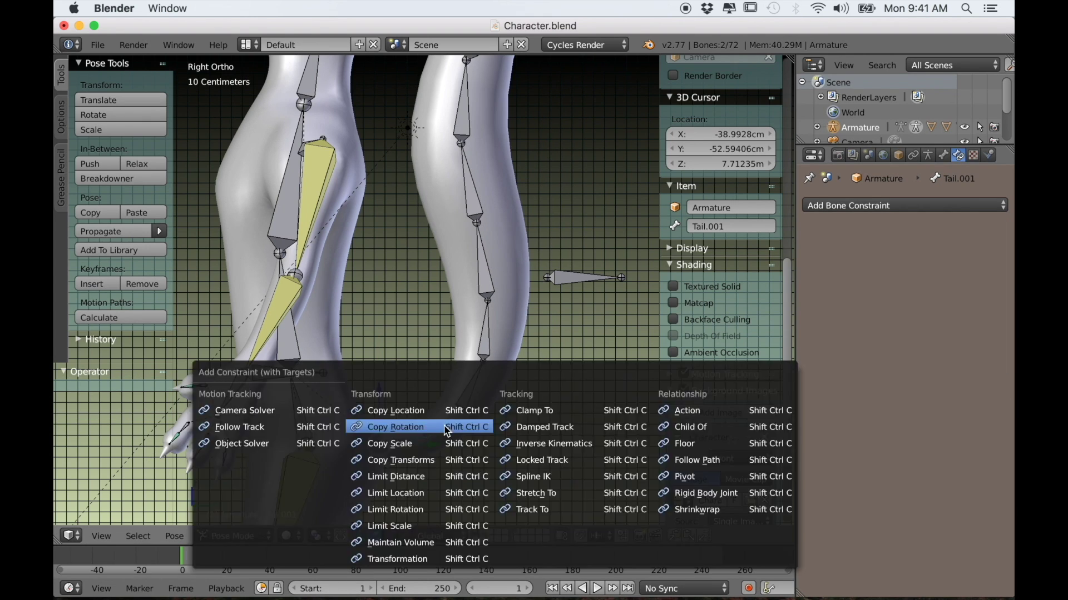
pyautogui.click(448, 431)
# Give Tail.002 a Copy Rotation with target and owner spaces set to Local Space
pyautogui.rightClick(402, 442)
pyautogui.rightClick(427, 435)
pyautogui.rightClick(473, 396)
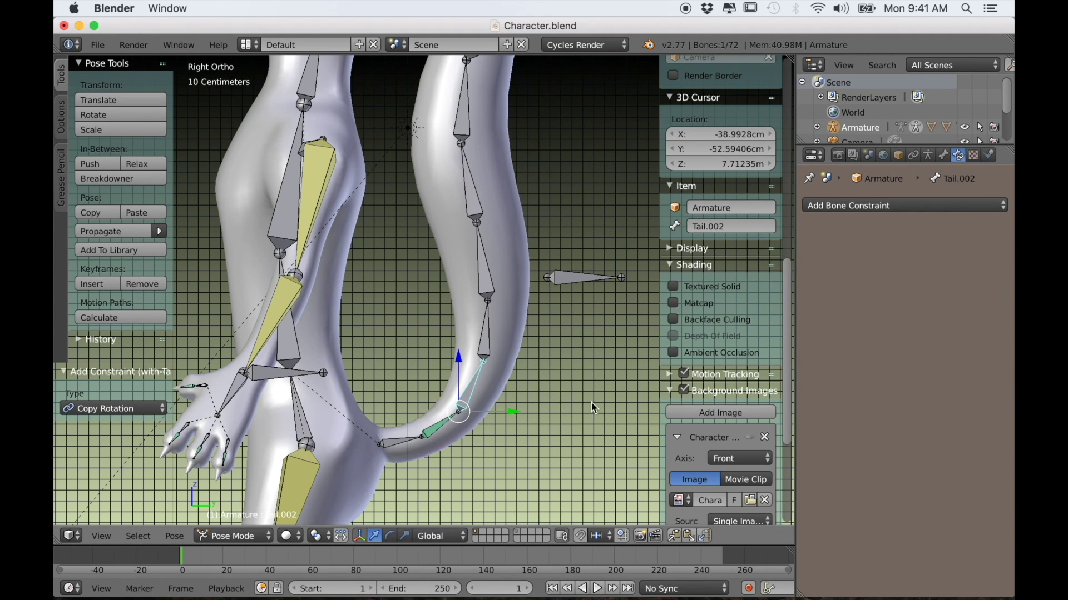
pyautogui.hotkey('ctrl', 'shift', 'c')
pyautogui.click(637, 406)
pyautogui.click(863, 340)
pyautogui.click(875, 306)
pyautogui.click(965, 338)
pyautogui.click(945, 273)
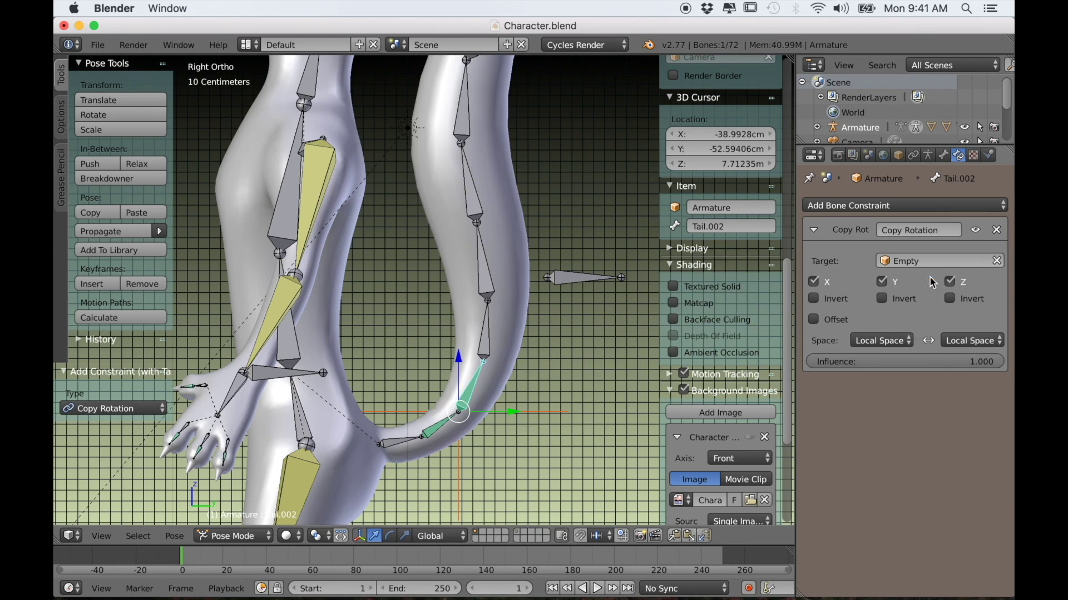
# Give Tail.003 a Copy Rotation in Local Space for both spaces, with Offset
pyautogui.keyDown('shift'); pyautogui.moveTo(464, 393); pyautogui.dragTo(430, 426, button='middle'); pyautogui.keyUp('shift')
pyautogui.keyDown('shift'); pyautogui.rightClick(452, 367); pyautogui.keyUp('shift')
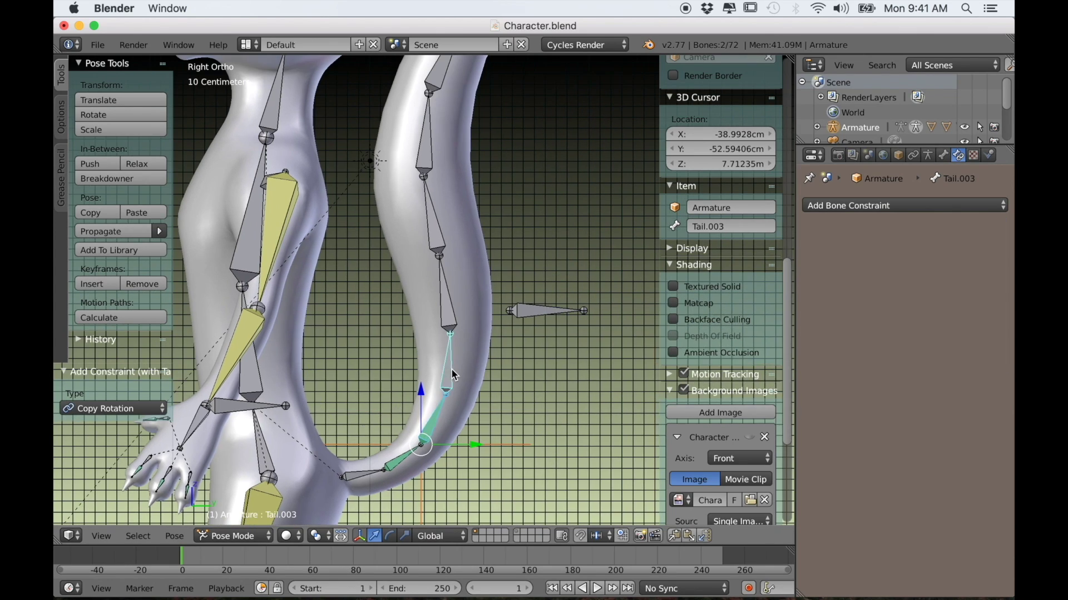
pyautogui.hotkey('ctrl', 'shift', 'c')
pyautogui.click(452, 371)
pyautogui.click(881, 361)
pyautogui.click(879, 300)
pyautogui.click(967, 362)
pyautogui.click(962, 300)
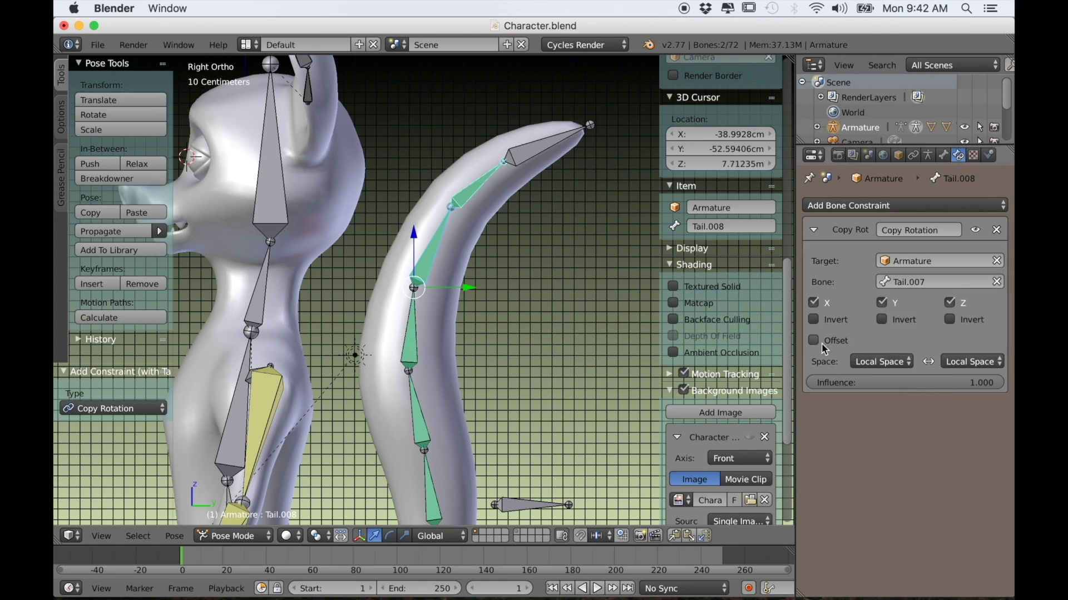
# Set Tail.009's Copy Rotation of Tail.008 to Local Space both ways with Offset enabled
pyautogui.click(813, 340)
pyautogui.click(972, 361)
pyautogui.click(972, 406)
pyautogui.click(881, 362)
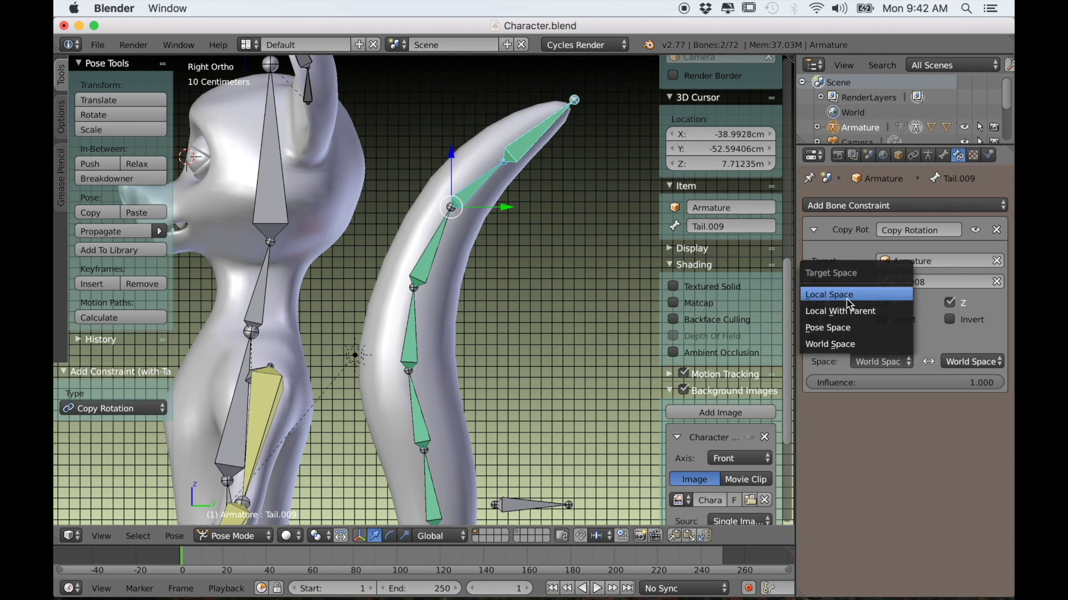
pyautogui.click(846, 293)
pyautogui.click(972, 362)
pyautogui.click(934, 306)
pyautogui.scroll(-4, 445, 397)
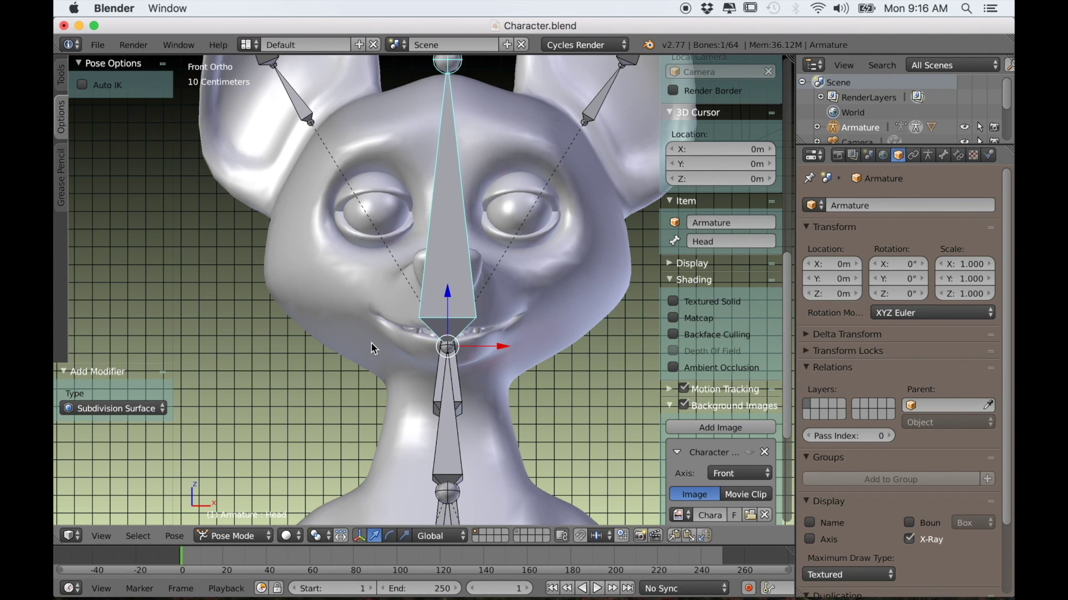
# Switch the character's body mesh to Weight Paint mode and zoom toward the mouth
pyautogui.rightClick(373, 349)
pyautogui.click(272, 535)
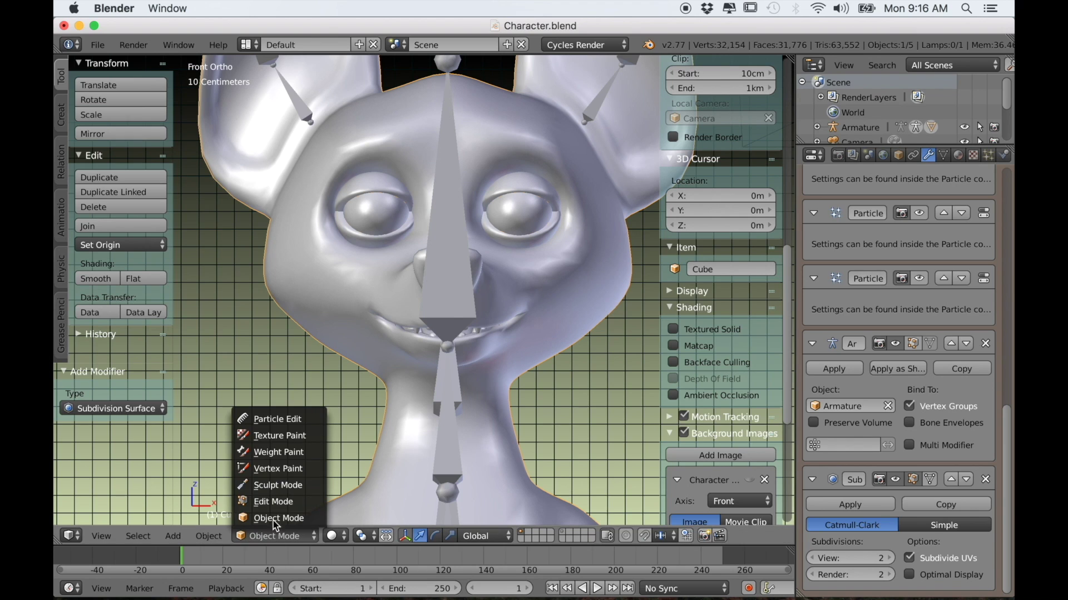
pyautogui.click(288, 452)
pyautogui.moveTo(447, 465)
pyautogui.keyDown('shift'); pyautogui.mouseDown(button='middle')
pyautogui.moveTo(415, 488)
pyautogui.moveTo(392, 485)
pyautogui.moveTo(412, 466)
pyautogui.moveTo(372, 471)
pyautogui.moveTo(374, 460)
pyautogui.moveTo(386, 467)
pyautogui.moveTo(376, 402)
pyautogui.moveTo(424, 473)
pyautogui.mouseUp(button='middle'); pyautogui.keyUp('shift')
pyautogui.scroll(2, 394, 485)
pyautogui.scroll(6, 424, 473)
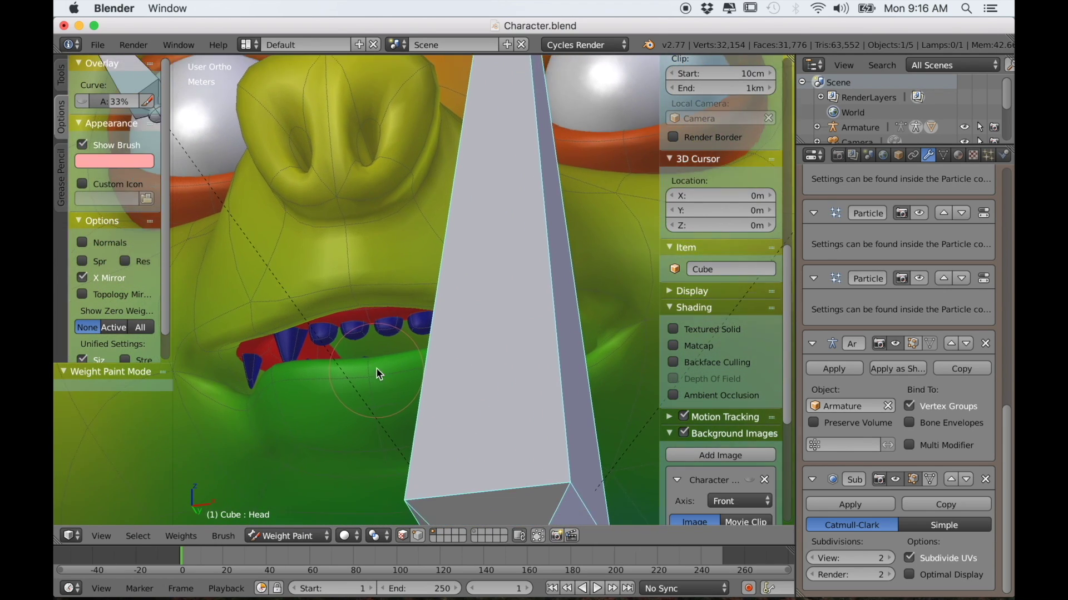
# Select the connected tooth and lower jaw geometry while inspecting Neck weights around mouth and neck
pyautogui.press('l')
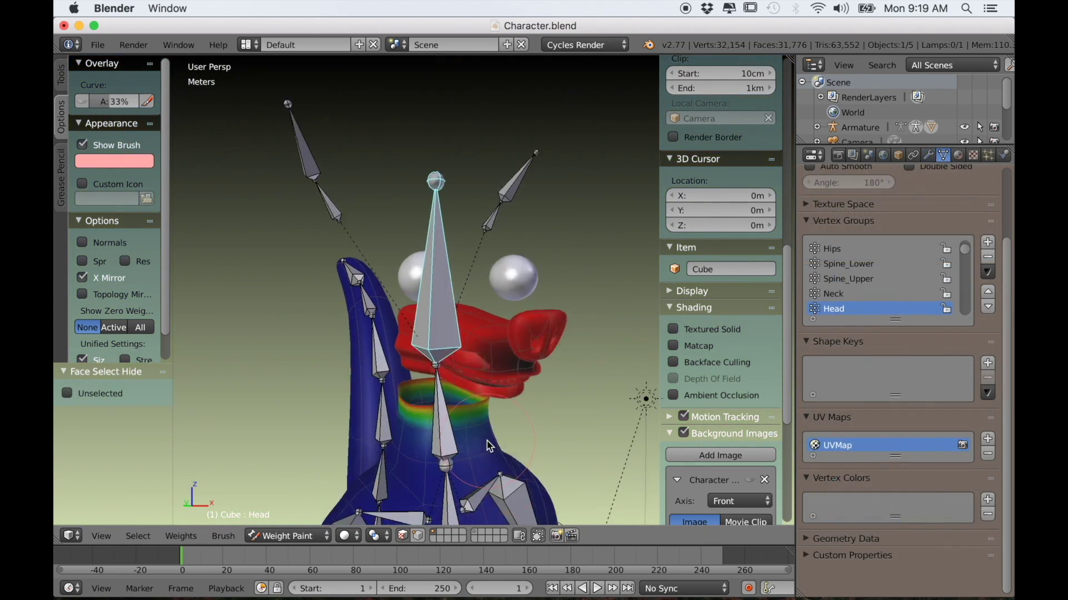
pyautogui.moveTo(644, 389); pyautogui.dragTo(538, 391, button='middle')
pyautogui.press('l')
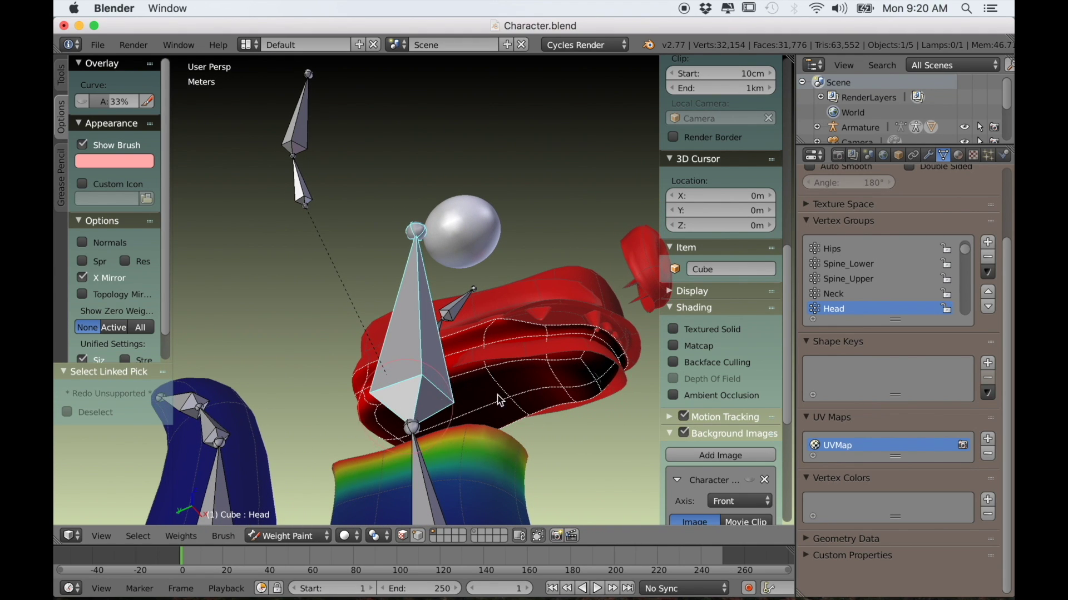
pyautogui.moveTo(499, 399); pyautogui.dragTo(477, 360, button='middle')
pyautogui.scroll(5, 444, 439)
pyautogui.scroll(2, 439, 379)
pyautogui.scroll(3, 482, 424)
pyautogui.scroll(-2, 481, 399)
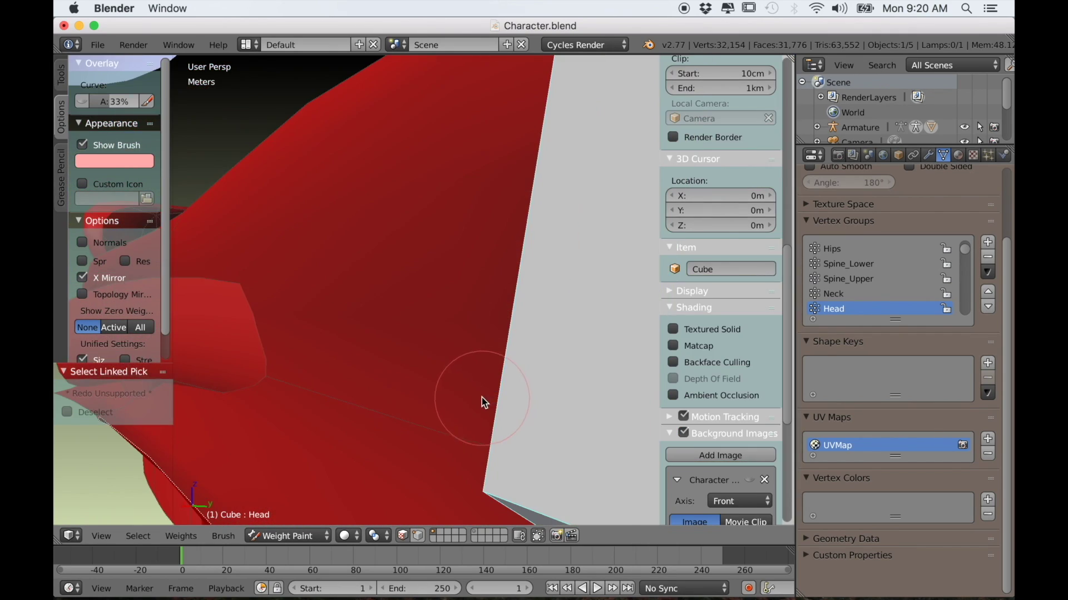
pyautogui.scroll(-4, 481, 399)
pyautogui.moveTo(517, 393); pyautogui.dragTo(420, 383, button='middle')
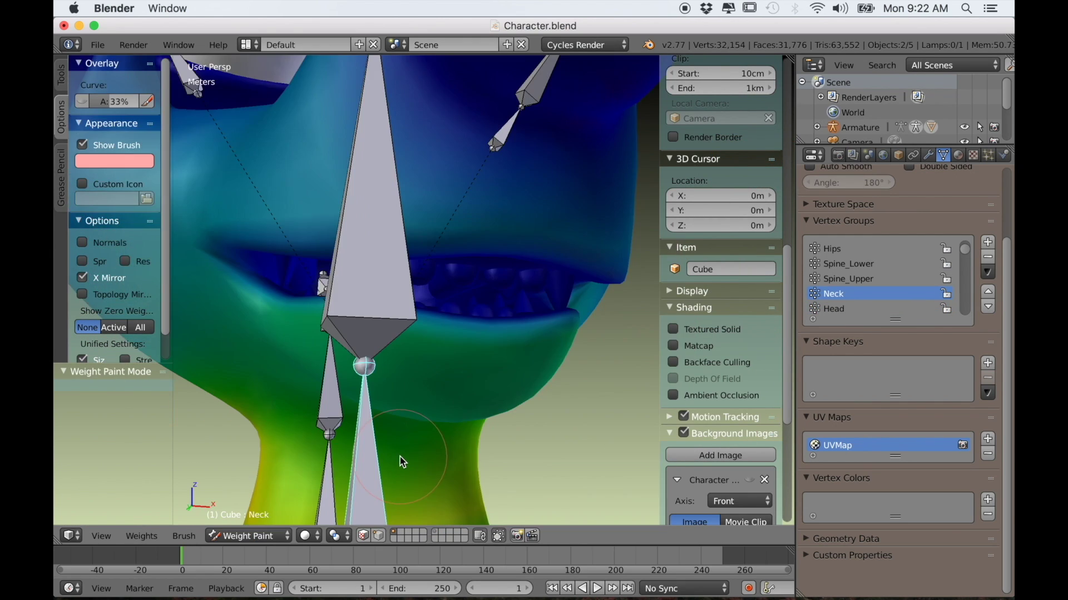
pyautogui.scroll(-4, 399, 456)
# Switch the weight brush to Subtract and enable face selection masking
pyautogui.moveTo(399, 456)
pyautogui.mouseDown(button='middle')
pyautogui.moveTo(337, 438)
pyautogui.moveTo(389, 459)
pyautogui.mouseUp(button='middle')
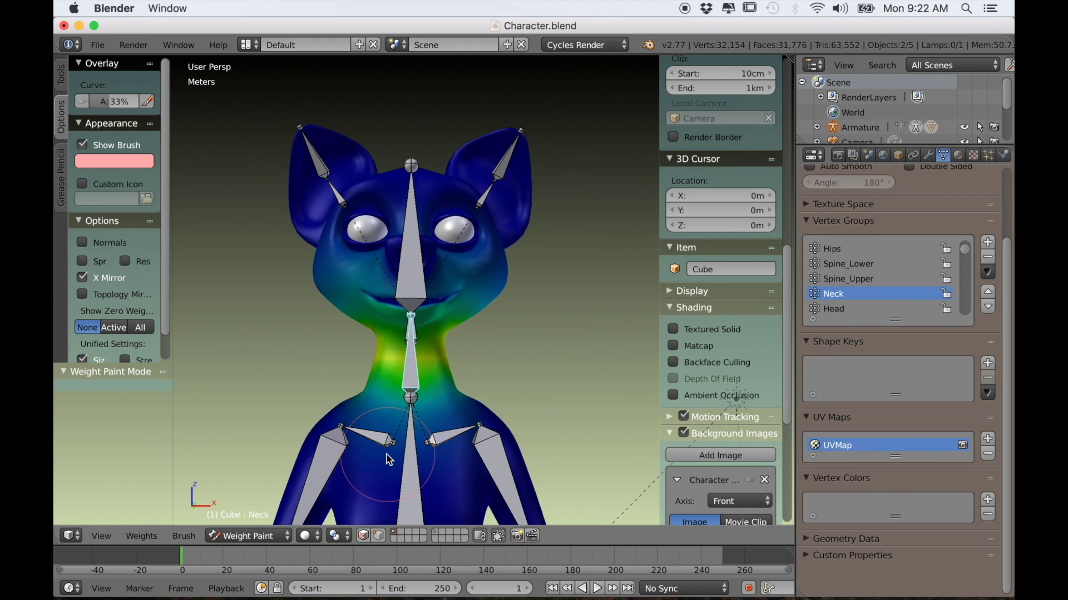
pyautogui.click(61, 75)
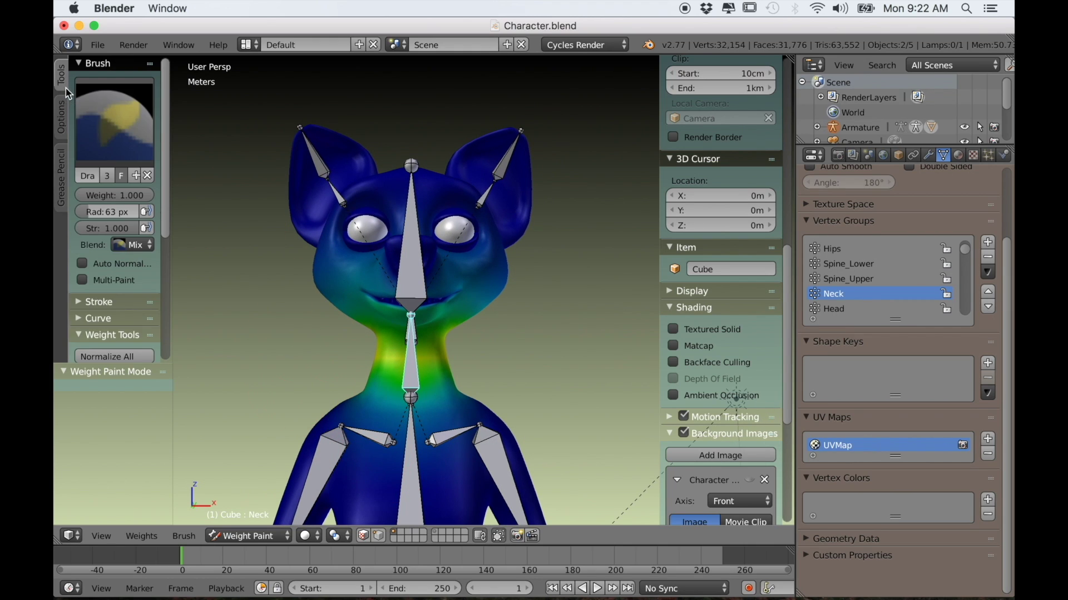
pyautogui.click(114, 119)
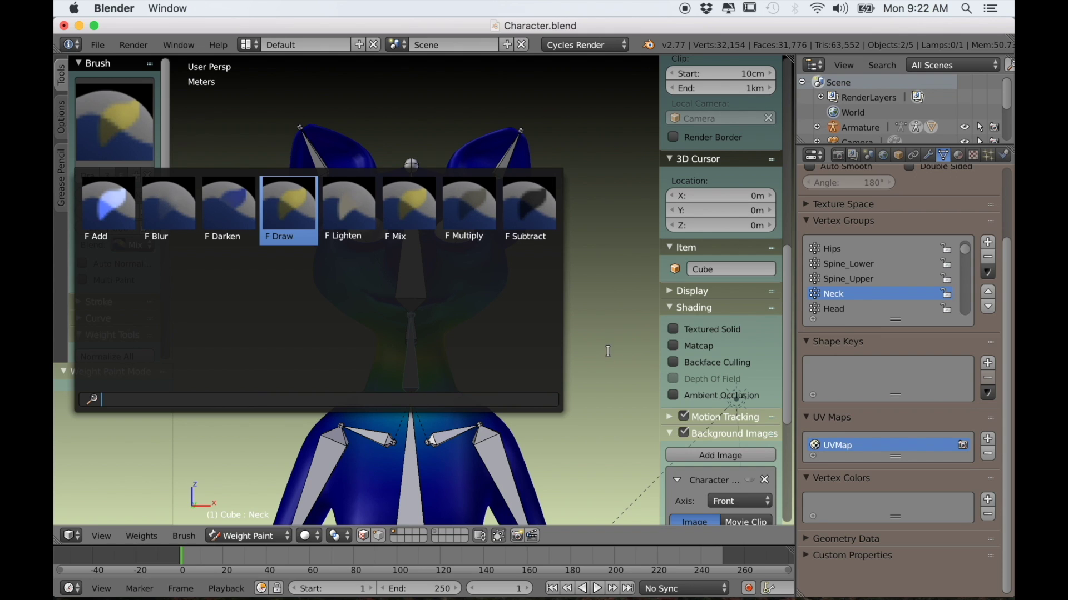
pyautogui.click(528, 206)
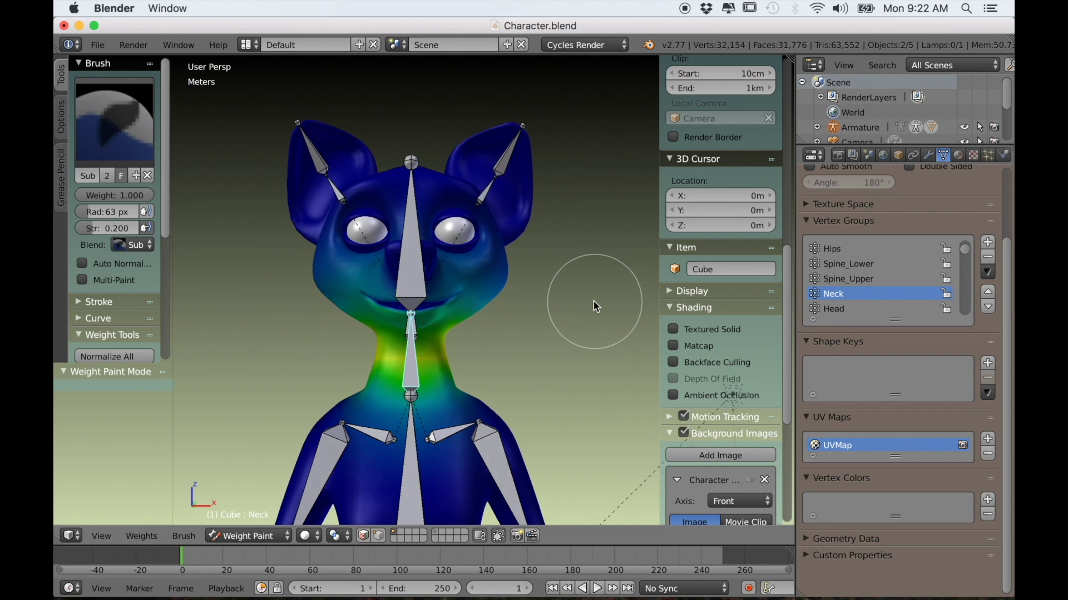
pyautogui.click(363, 536)
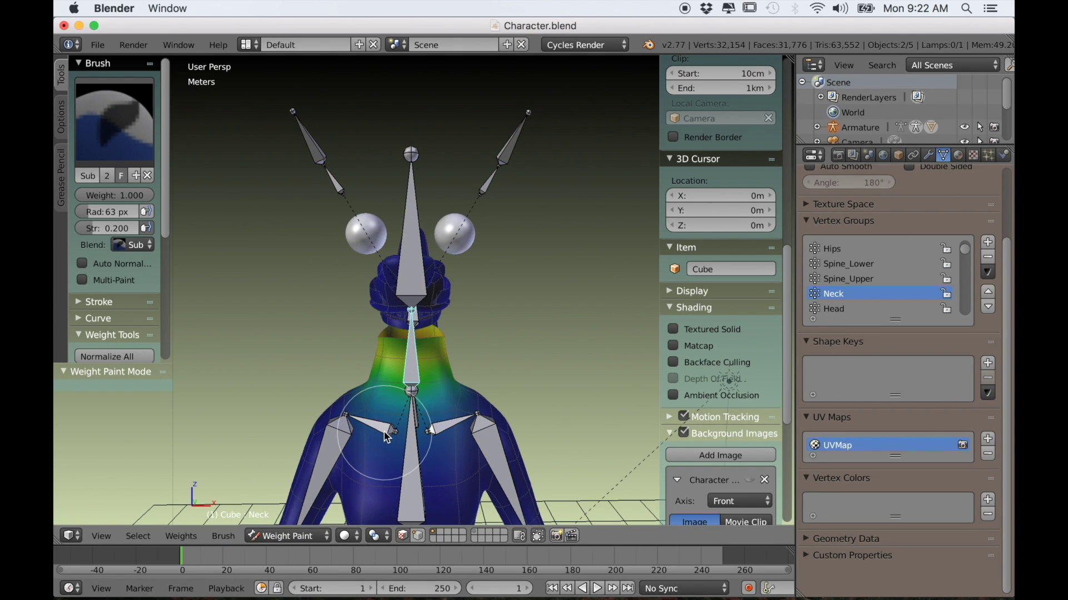
# Reveal all faces and select only the linked head faces for masking
pyautogui.hotkey('alt', 'h')
pyautogui.moveTo(476, 316)
pyautogui.mouseDown(button='middle')
pyautogui.moveTo(370, 286)
pyautogui.moveTo(565, 267)
pyautogui.mouseUp(button='middle')
pyautogui.press('a')
pyautogui.press('l')
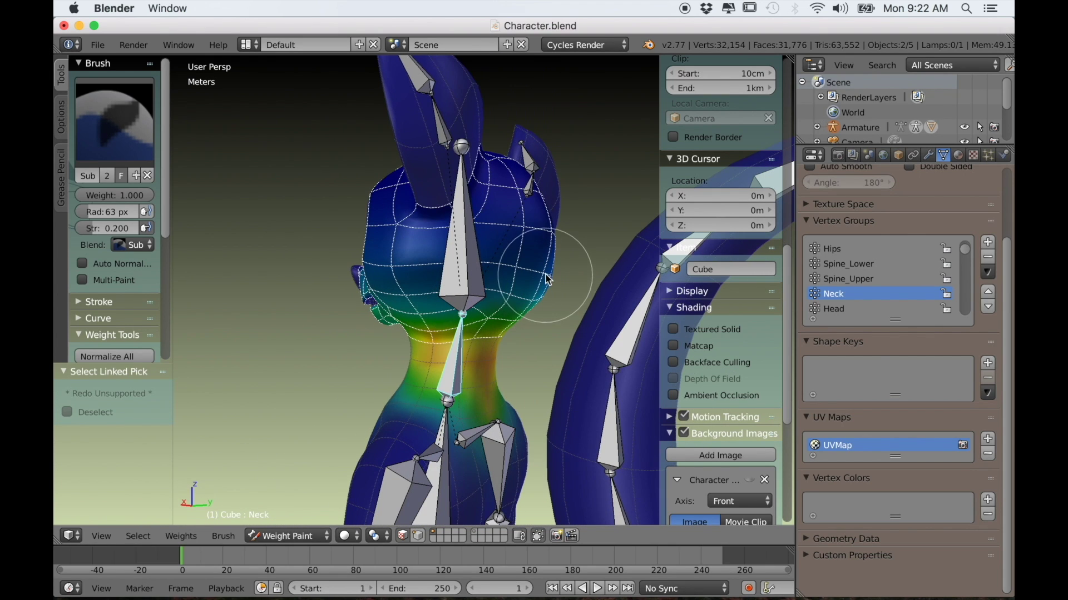
# Paint the Neck weight off the head and from under the jaw
pyautogui.moveTo(519, 284)
pyautogui.mouseDown()
pyautogui.moveTo(439, 296)
pyautogui.moveTo(381, 323)
pyautogui.mouseUp()
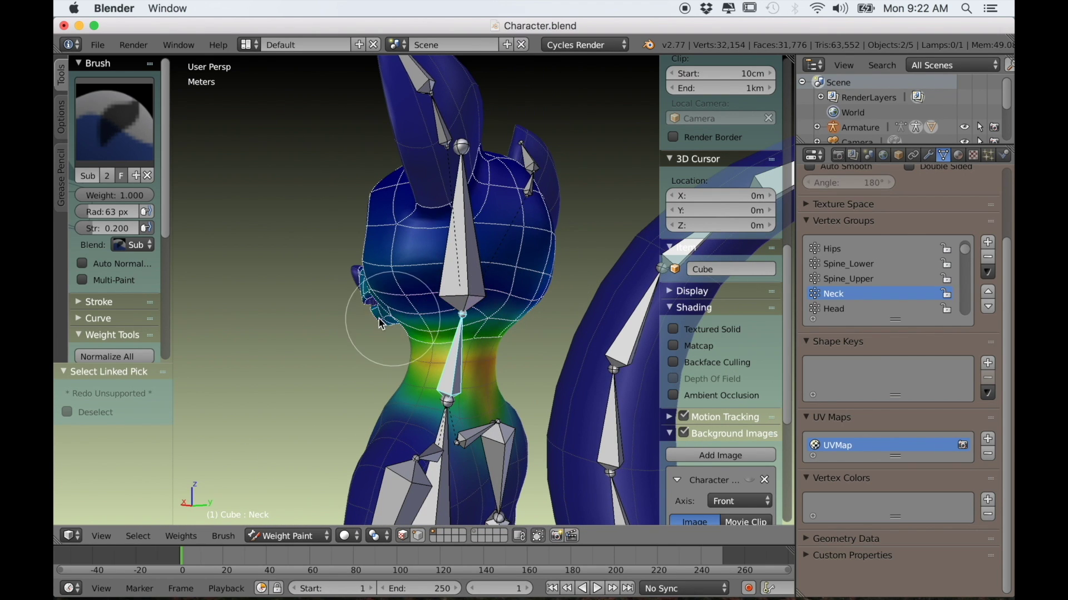
pyautogui.moveTo(449, 315); pyautogui.dragTo(371, 314)
pyautogui.moveTo(365, 319)
pyautogui.mouseDown(button='middle')
pyautogui.moveTo(457, 334)
pyautogui.moveTo(515, 298)
pyautogui.mouseUp(button='middle')
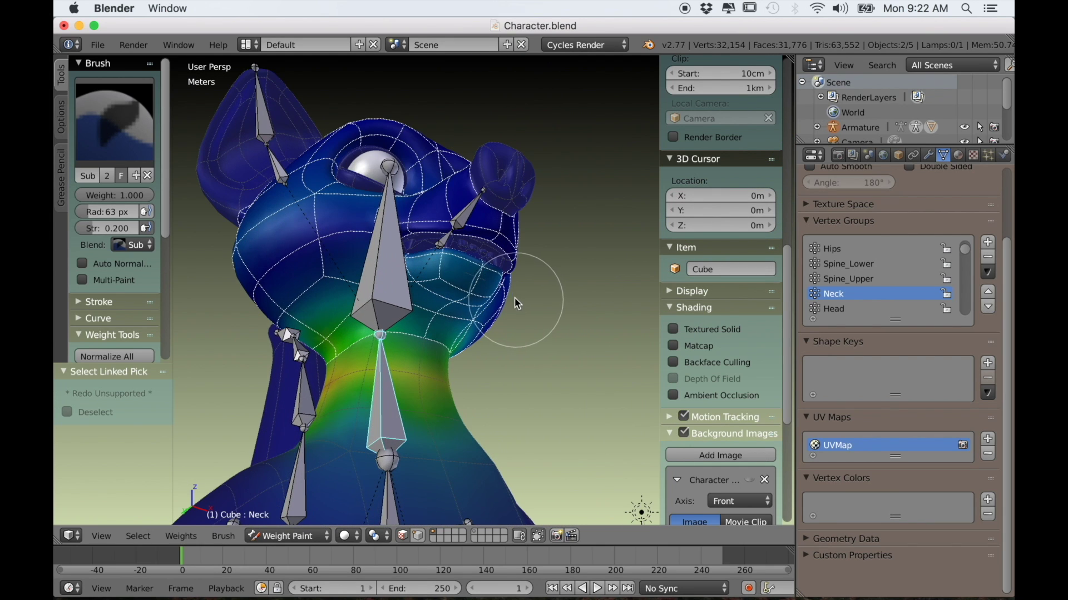
pyautogui.moveTo(490, 274); pyautogui.dragTo(338, 272)
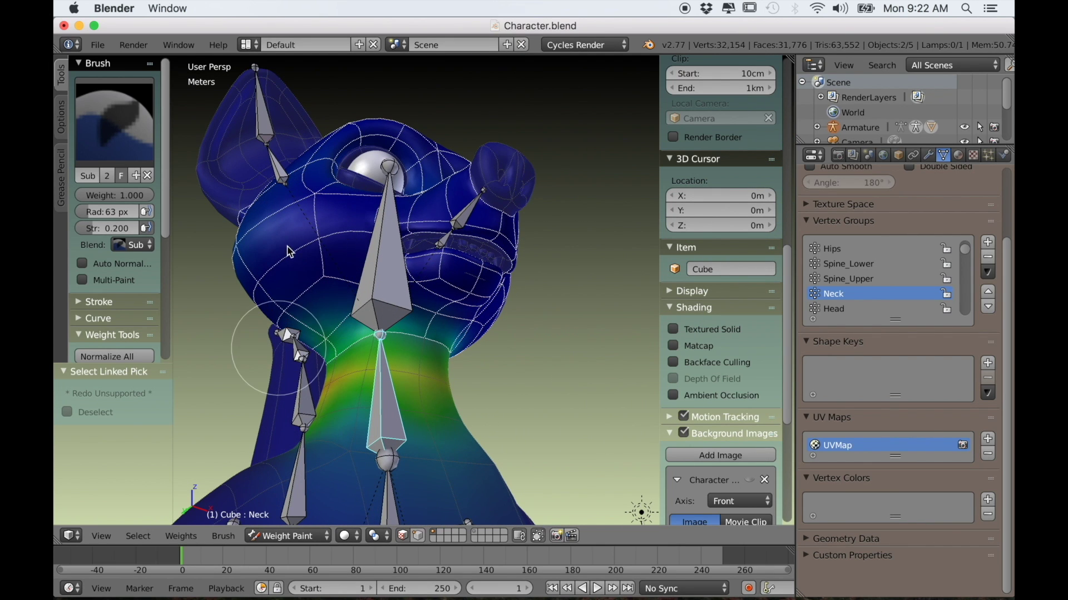
# Orbit around the head to inspect the remaining Neck weight and select a head face
pyautogui.moveTo(373, 246); pyautogui.dragTo(446, 282, button='middle')
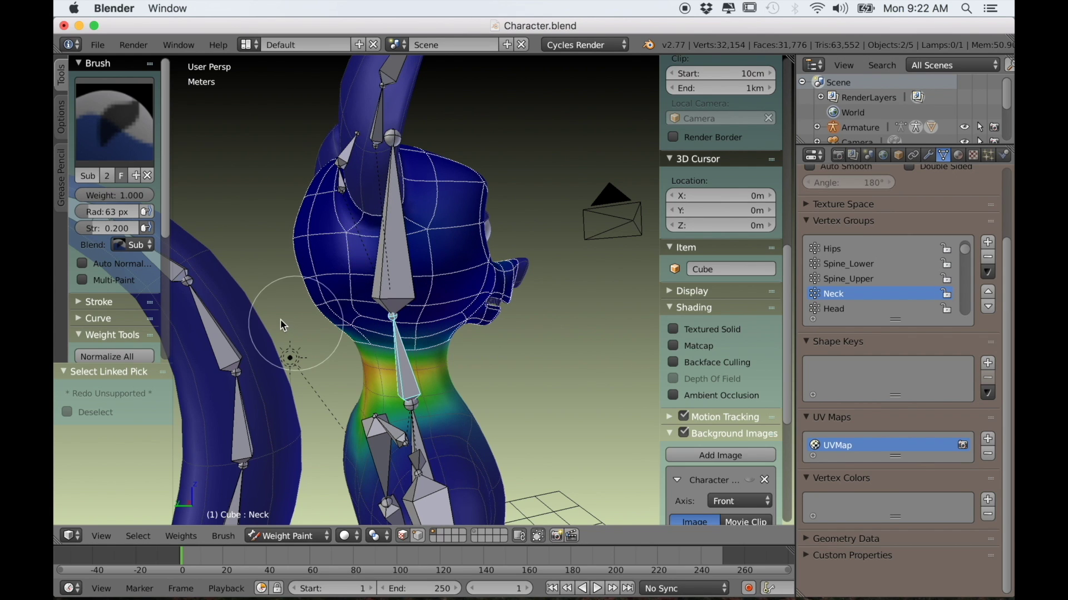
pyautogui.moveTo(402, 328); pyautogui.dragTo(331, 342, button='middle')
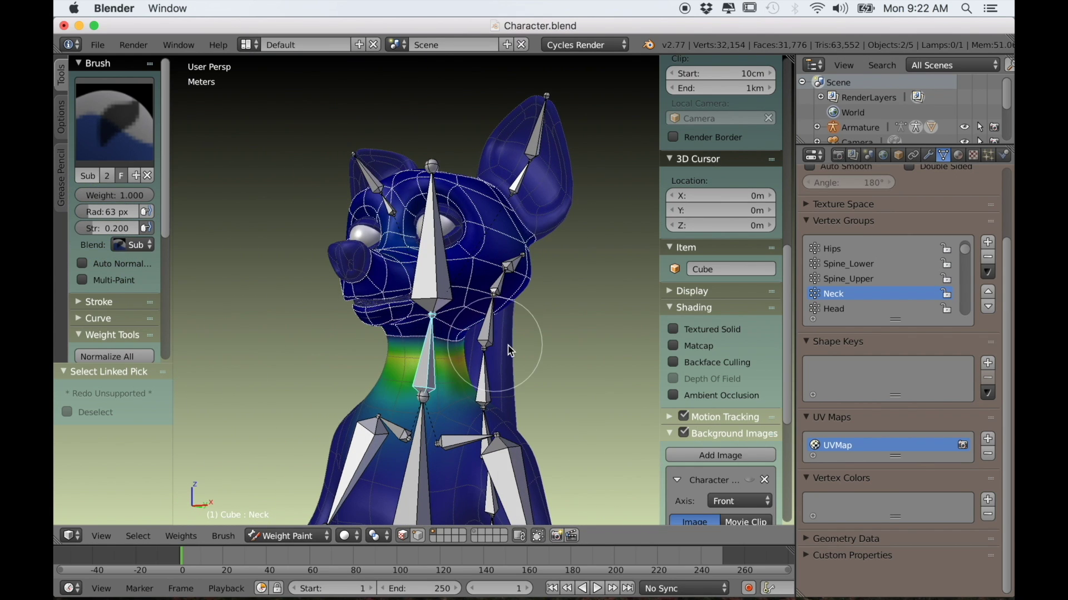
pyautogui.moveTo(432, 337); pyautogui.dragTo(464, 328, button='middle')
pyautogui.scroll(3, 450, 322)
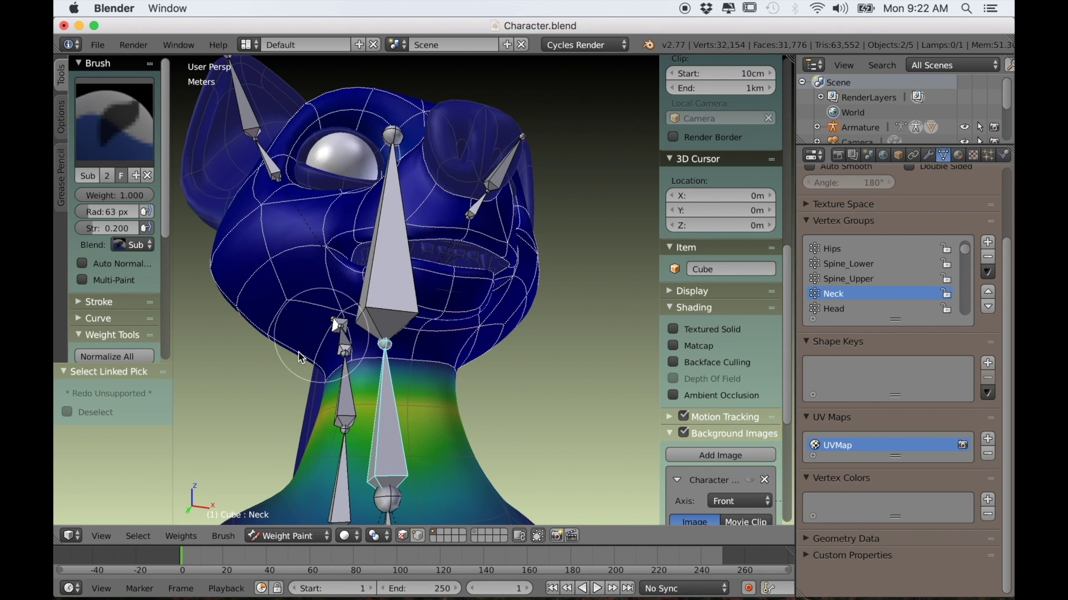
pyautogui.moveTo(382, 310); pyautogui.dragTo(339, 351, button='middle')
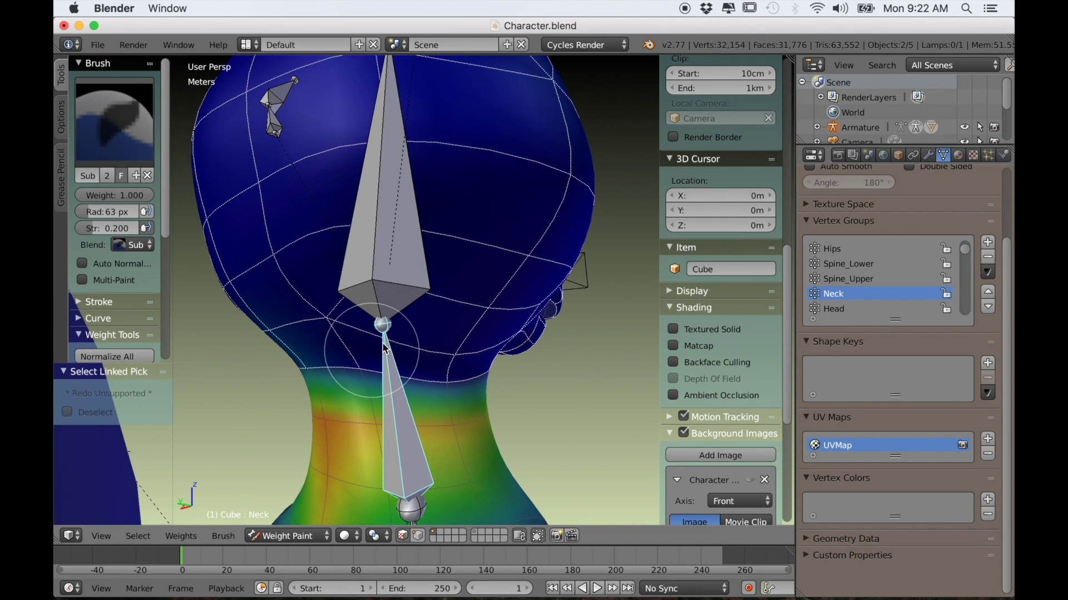
pyautogui.scroll(-6, 286, 249)
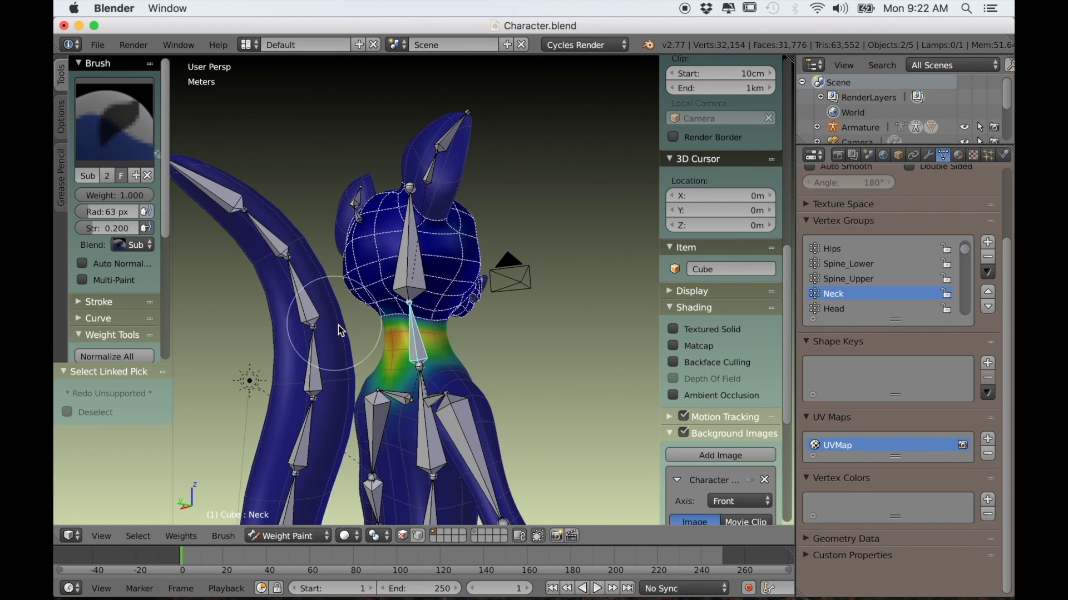
pyautogui.moveTo(288, 253); pyautogui.dragTo(371, 284, button='middle')
pyautogui.rightClick(399, 284)
pyautogui.scroll(3, 450, 381)
pyautogui.scroll(1, 453, 389)
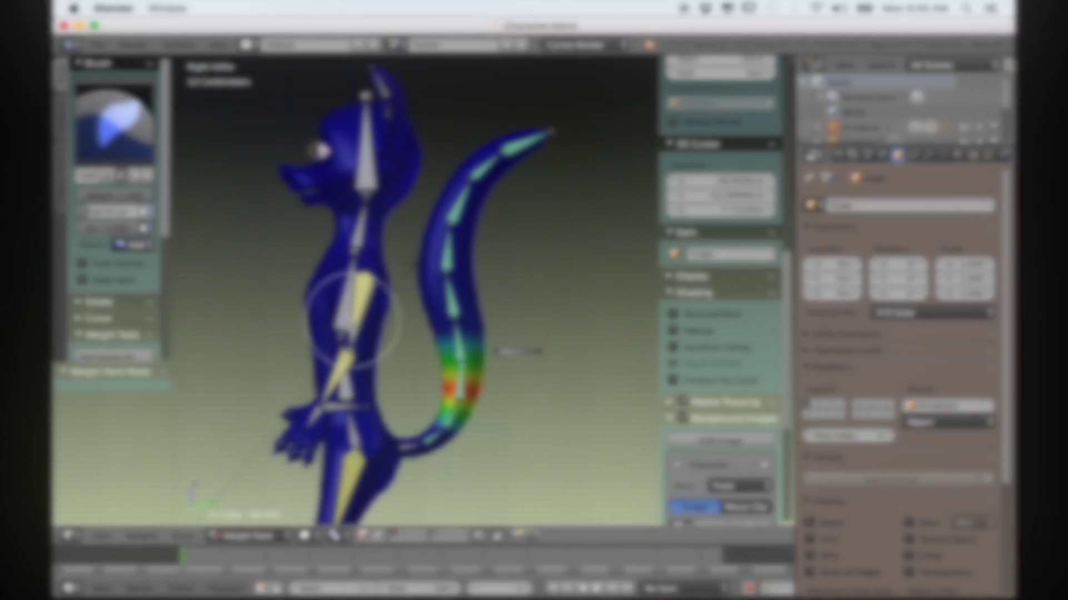
# Test-rotate the tail with Tail.006 selected, cancel, and switch to perspective view
pyautogui.press('r')
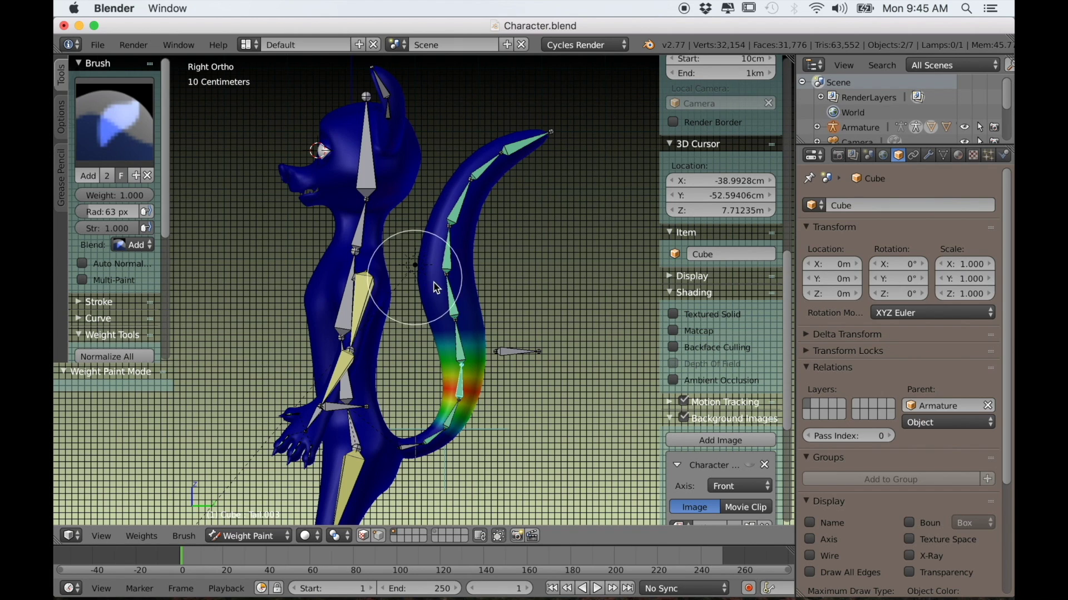
pyautogui.rightClick(448, 264)
pyautogui.press('r')
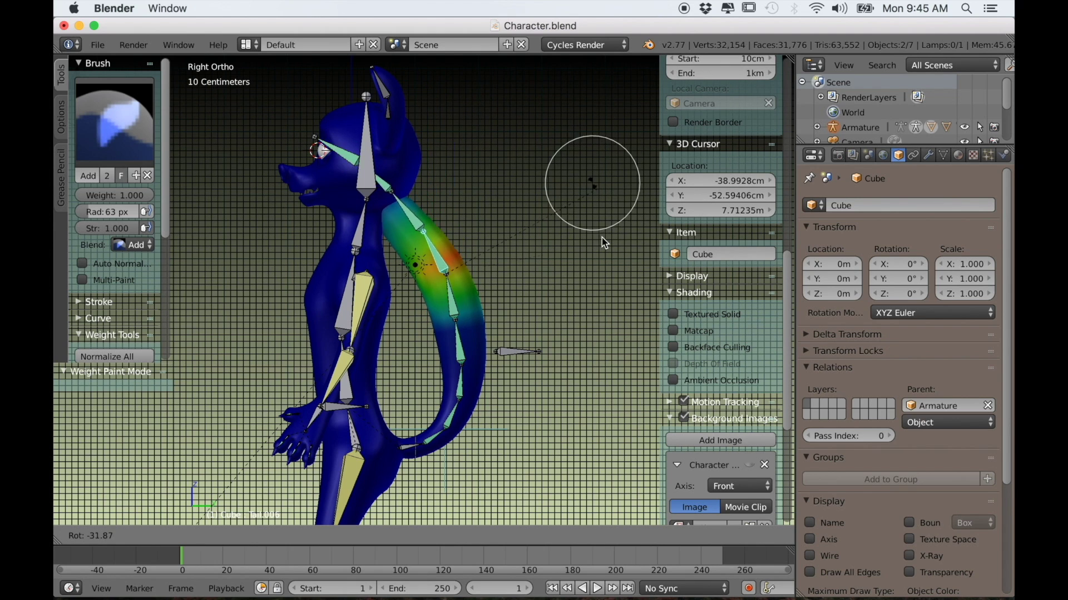
pyautogui.rightClick(585, 329)
pyautogui.scroll(-1, 515, 365)
pyautogui.press('KP_5')
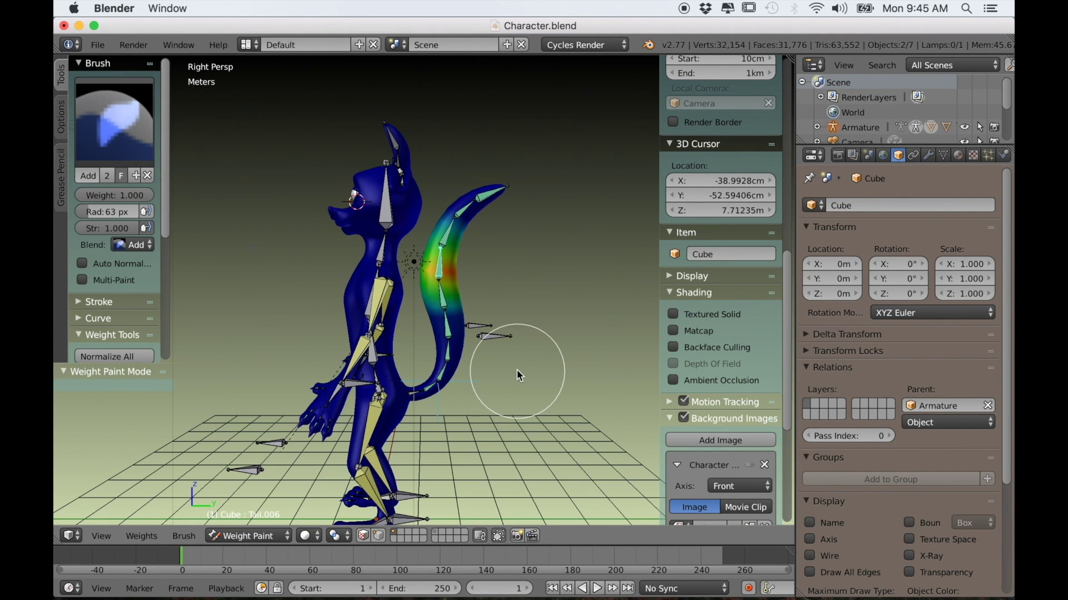
pyautogui.moveTo(499, 421)
pyautogui.mouseDown(button='middle')
pyautogui.moveTo(398, 405)
pyautogui.moveTo(523, 402)
pyautogui.mouseUp(button='middle')
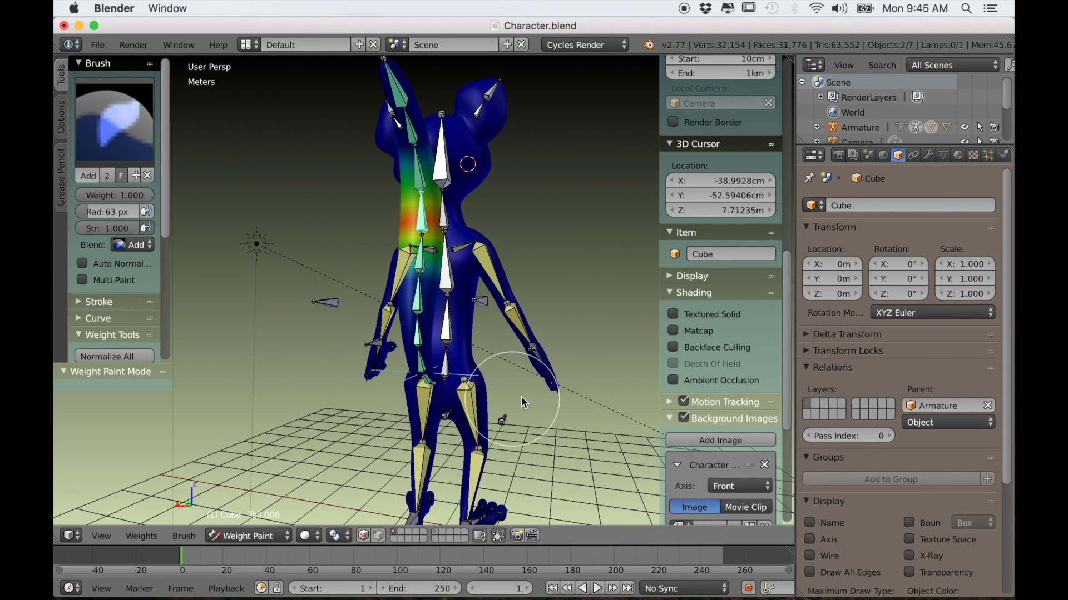
# Swing an arm bone outward to test its deformation
pyautogui.press('r')
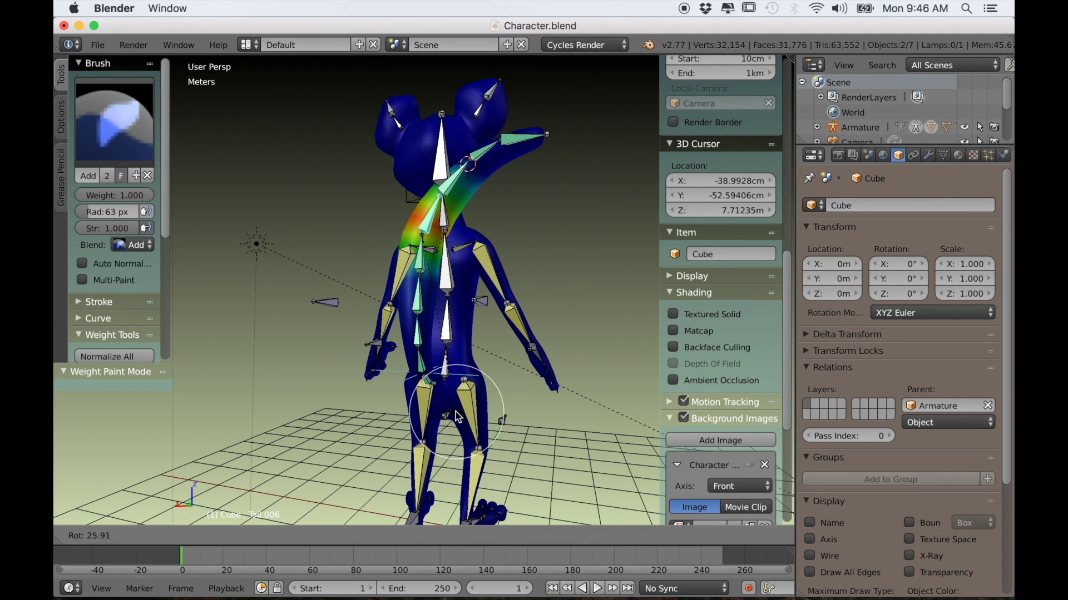
pyautogui.click(593, 366)
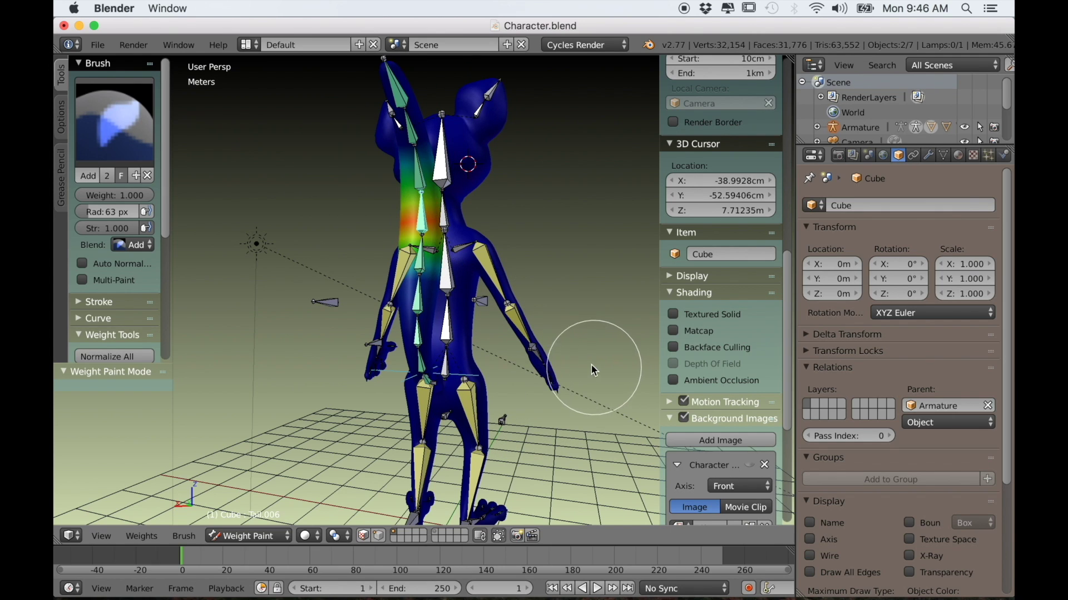
pyautogui.moveTo(565, 302)
pyautogui.mouseDown(button='middle')
pyautogui.moveTo(517, 355)
pyautogui.moveTo(623, 379)
pyautogui.moveTo(695, 371)
pyautogui.mouseUp(button='middle')
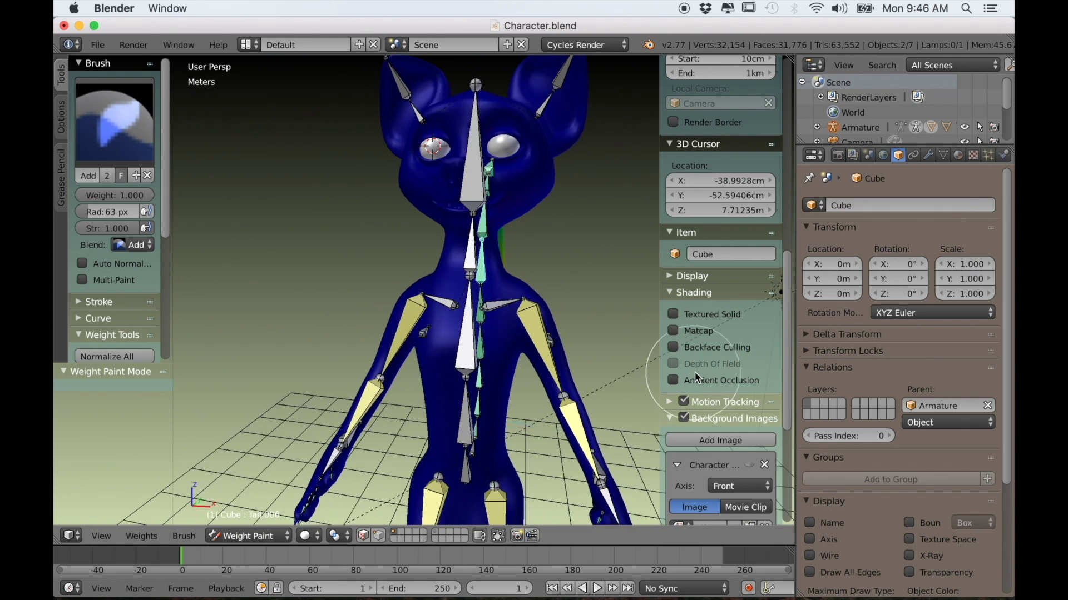
pyautogui.scroll(1, 695, 371)
pyautogui.moveTo(553, 365); pyautogui.dragTo(508, 359, button='middle')
# Select Tail.004 and rotate the tail bones up the back to check its weights
pyautogui.press('r')
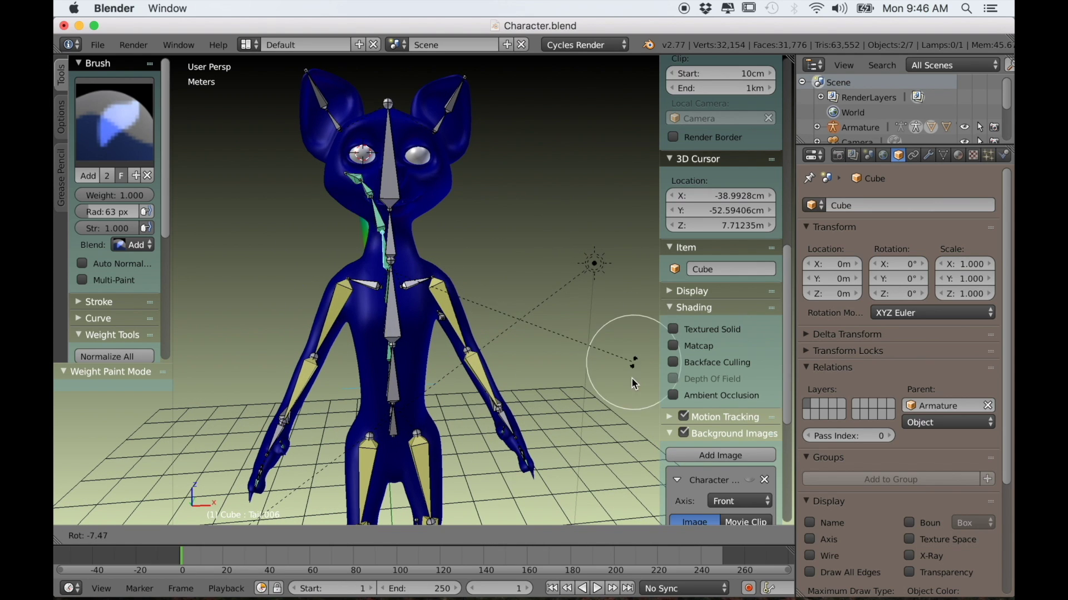
pyautogui.rightClick(556, 438)
pyautogui.moveTo(556, 437); pyautogui.dragTo(475, 424, button='middle')
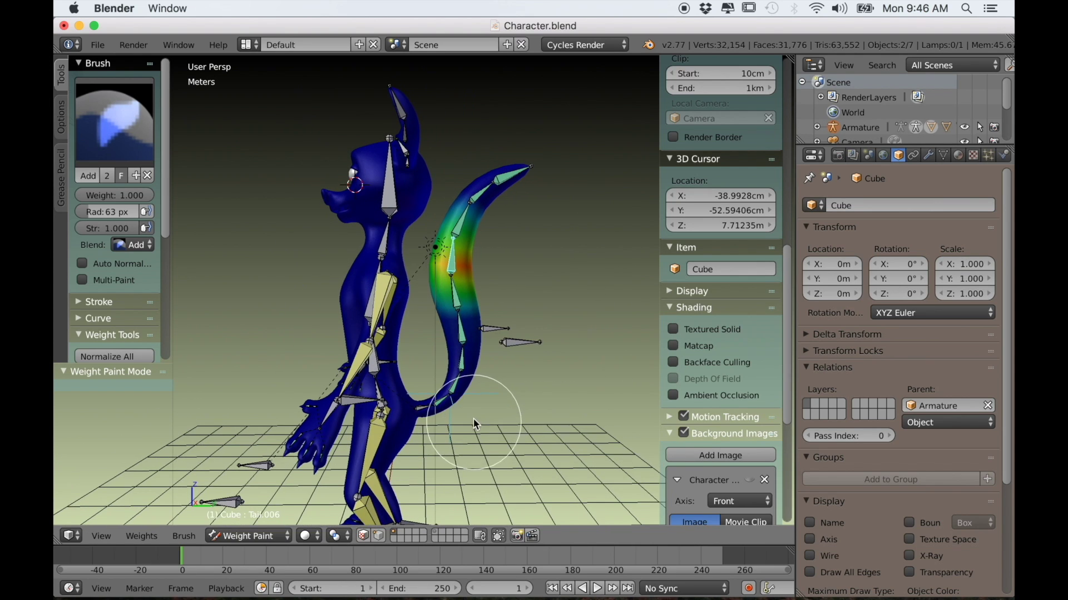
pyautogui.rightClick(463, 342)
pyautogui.moveTo(462, 333); pyautogui.dragTo(541, 400, button='middle')
pyautogui.press('r')
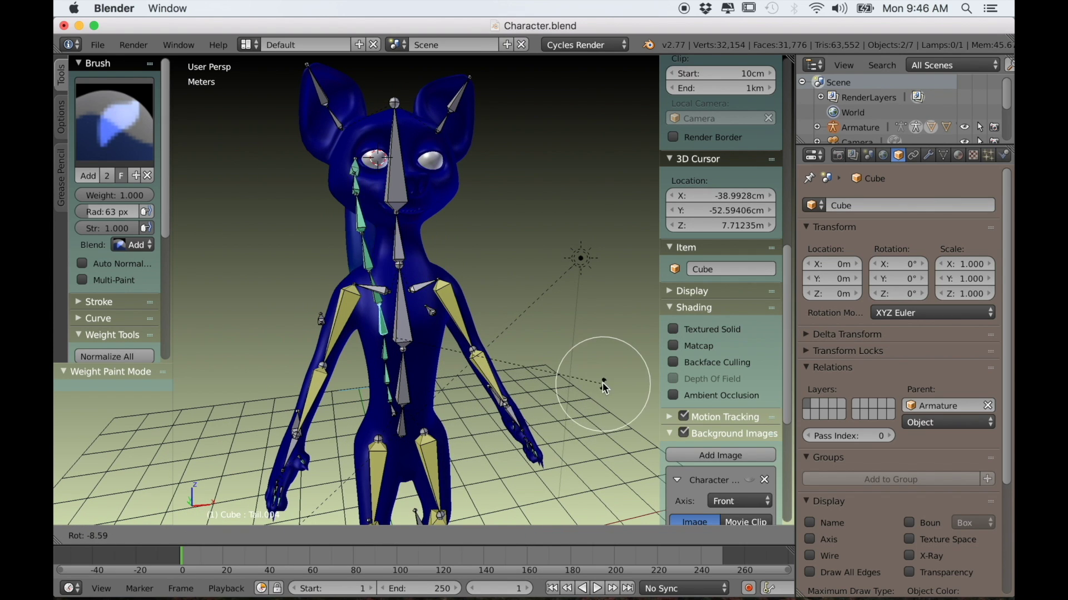
pyautogui.click(603, 382)
pyautogui.moveTo(602, 382)
pyautogui.mouseDown(button='middle')
pyautogui.moveTo(415, 376)
pyautogui.moveTo(493, 314)
pyautogui.moveTo(486, 350)
pyautogui.moveTo(515, 369)
pyautogui.mouseUp(button='middle')
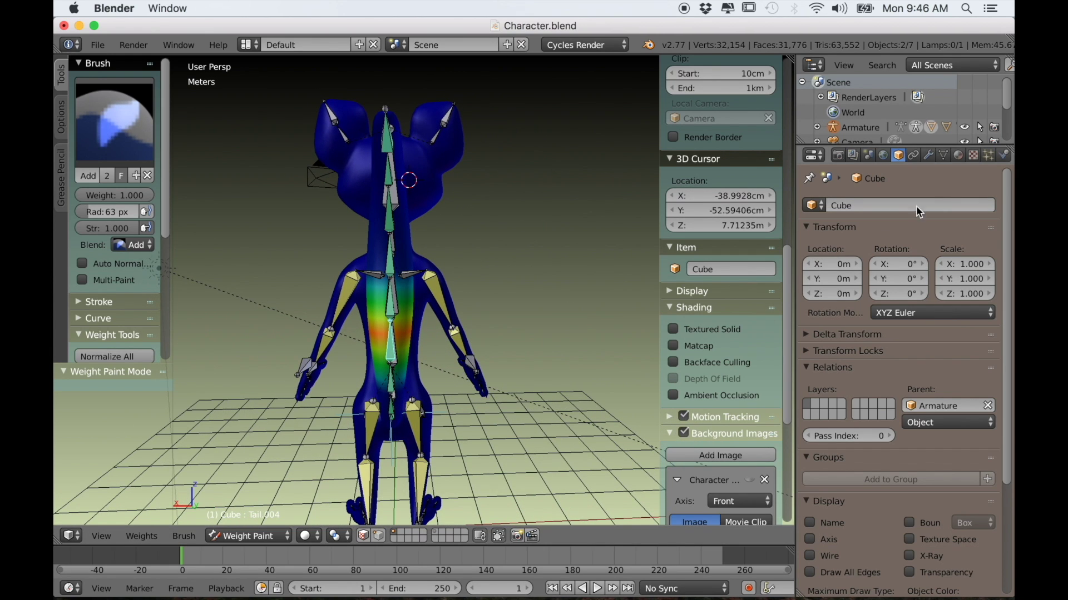
pyautogui.click(957, 156)
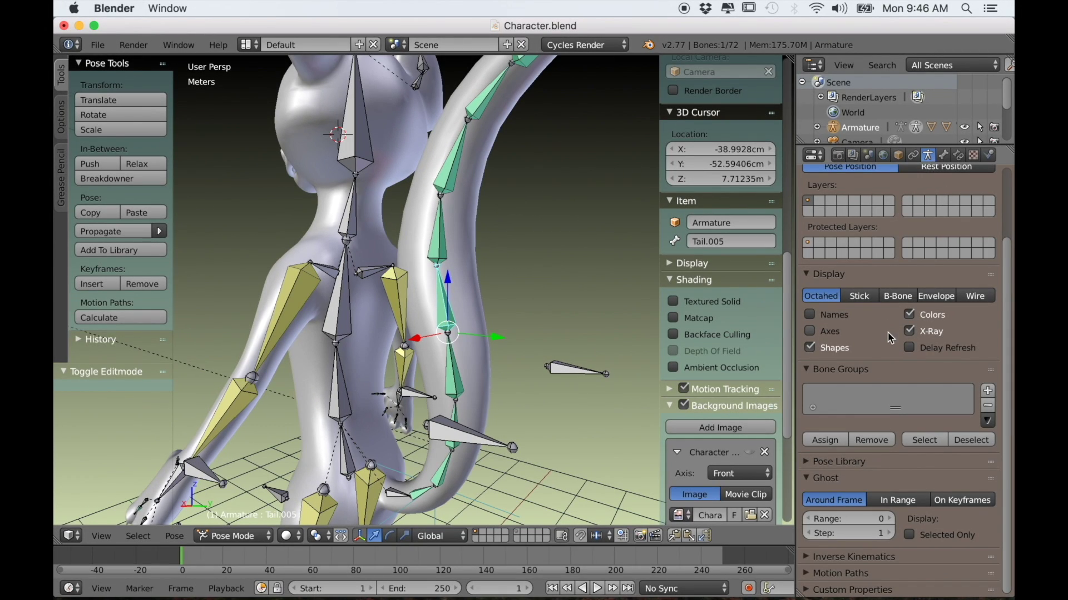
pyautogui.click(810, 331)
pyautogui.moveTo(495, 337); pyautogui.dragTo(527, 340, button='middle')
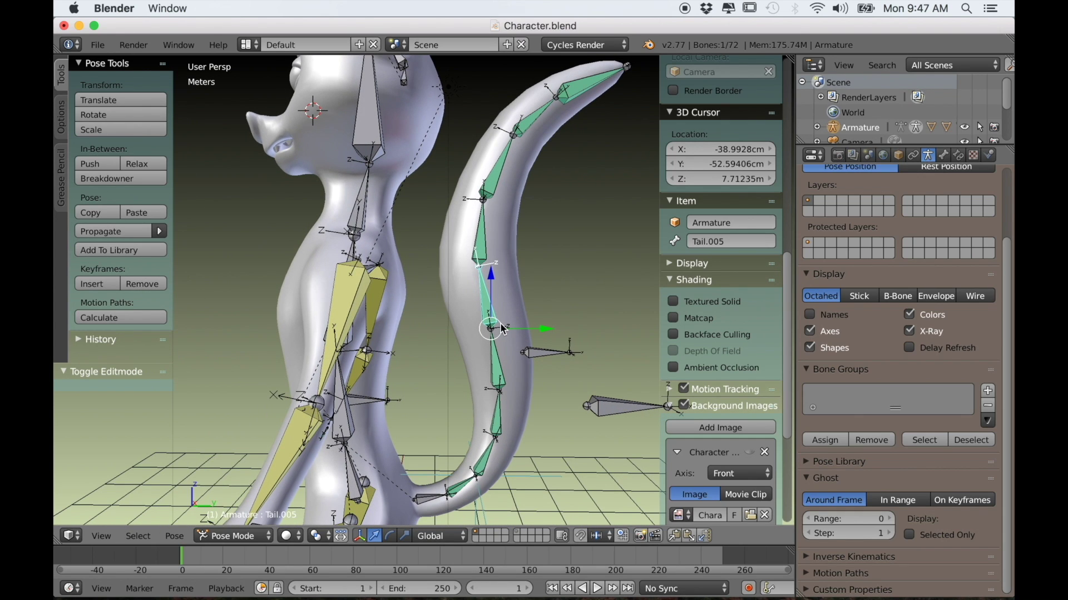
pyautogui.press('KP_3')
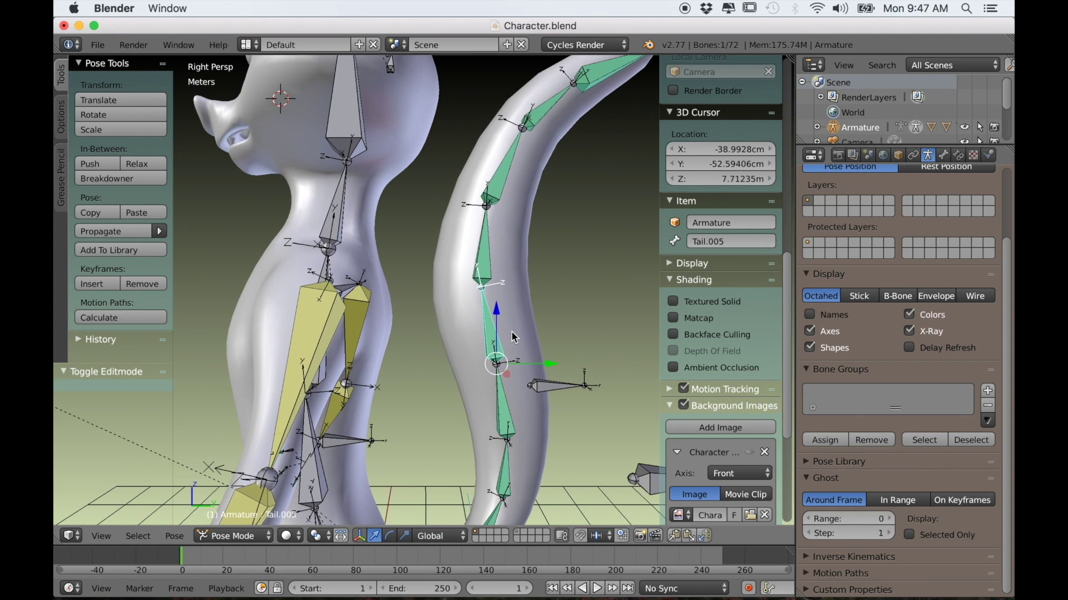
pyautogui.press('KP_5')
pyautogui.keyDown('shift'); pyautogui.moveTo(497, 336); pyautogui.dragTo(476, 391, button='middle'); pyautogui.keyUp('shift')
pyautogui.scroll(3, 502, 322)
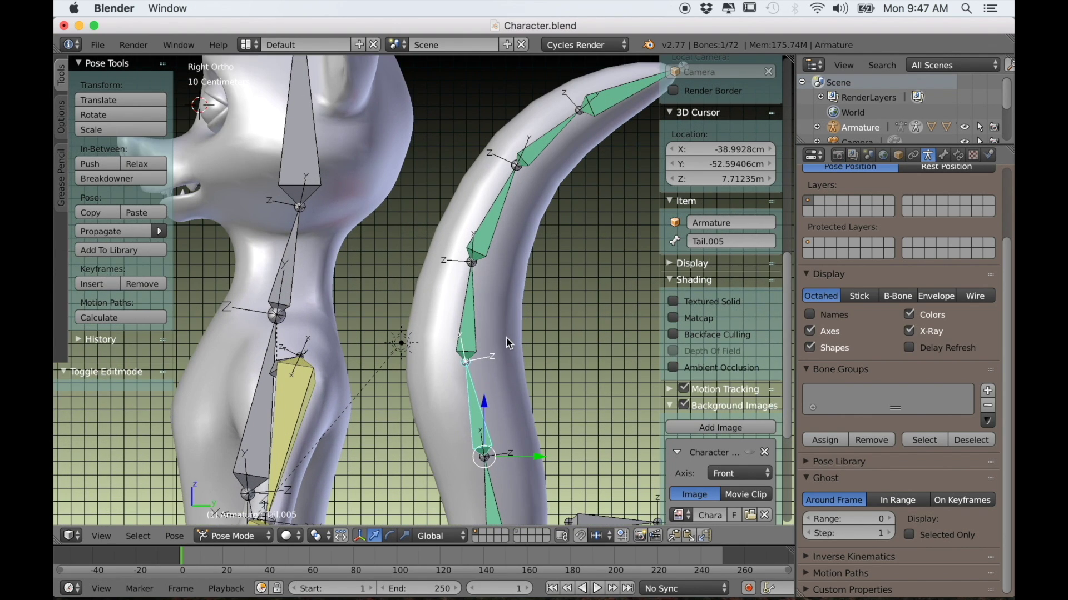
pyautogui.rightClick(470, 338)
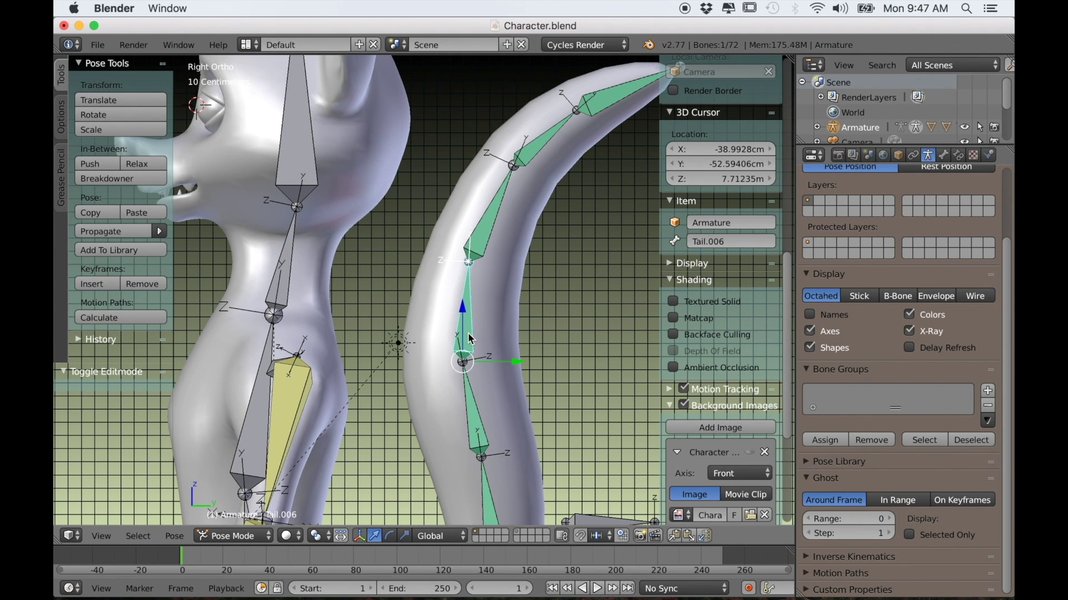
pyautogui.rightClick(471, 400)
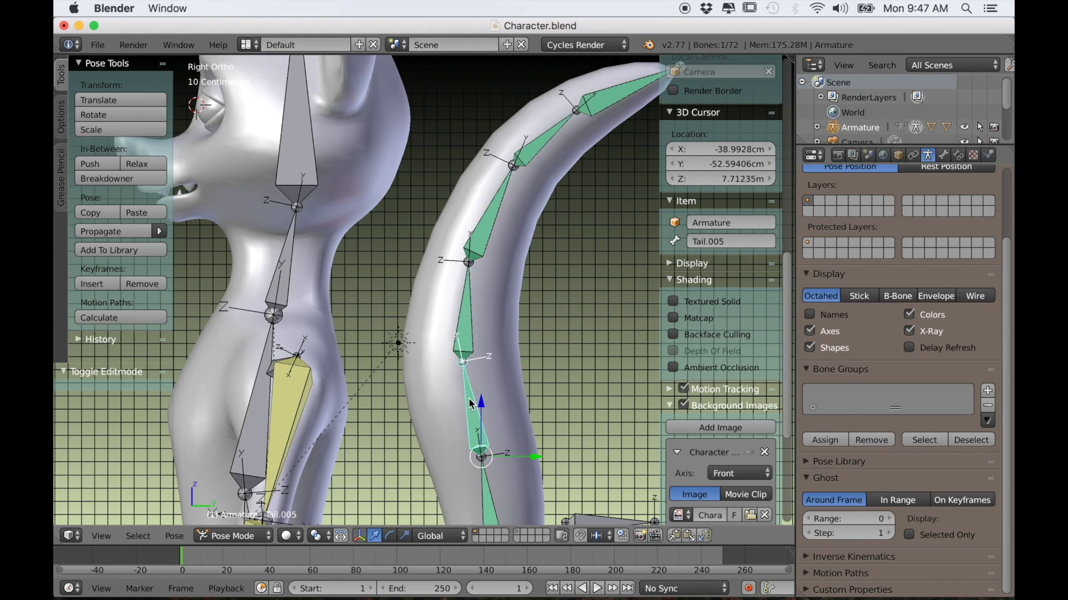
pyautogui.keyDown('shift'); pyautogui.moveTo(507, 429); pyautogui.dragTo(492, 301, button='middle'); pyautogui.keyUp('shift')
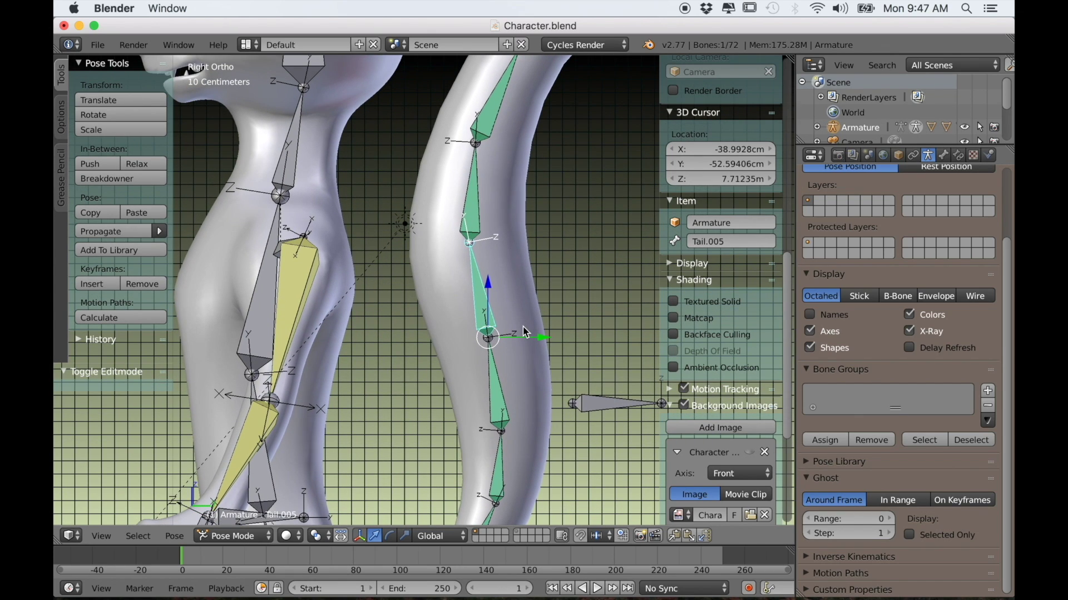
pyautogui.hotkey('ctrl', 'r')
pyautogui.click(418, 418)
pyautogui.hotkey('ctrl', 'r')
pyautogui.click(534, 287)
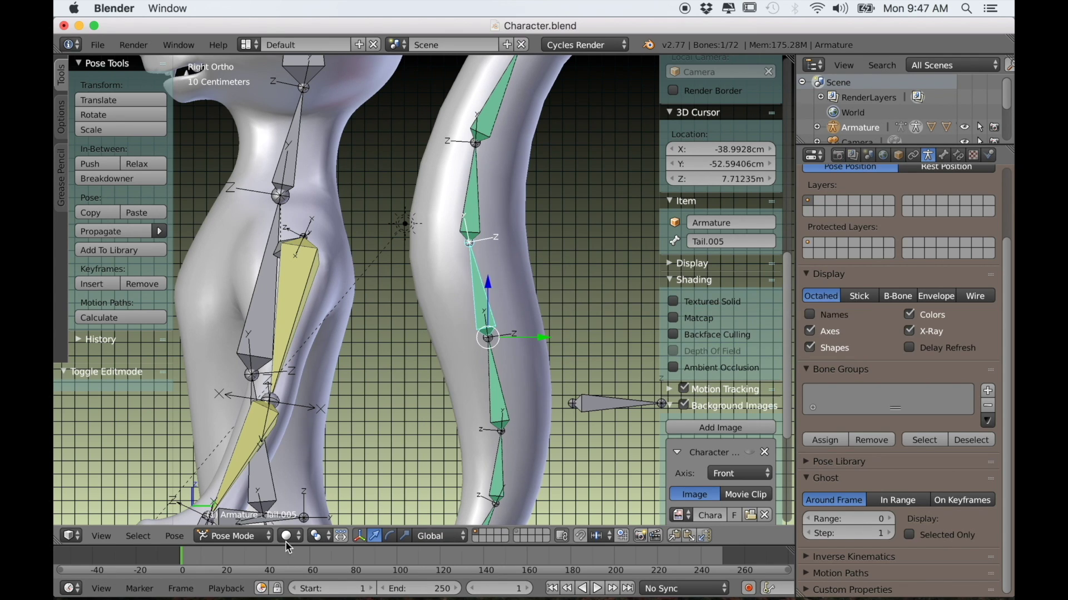
pyautogui.click(227, 536)
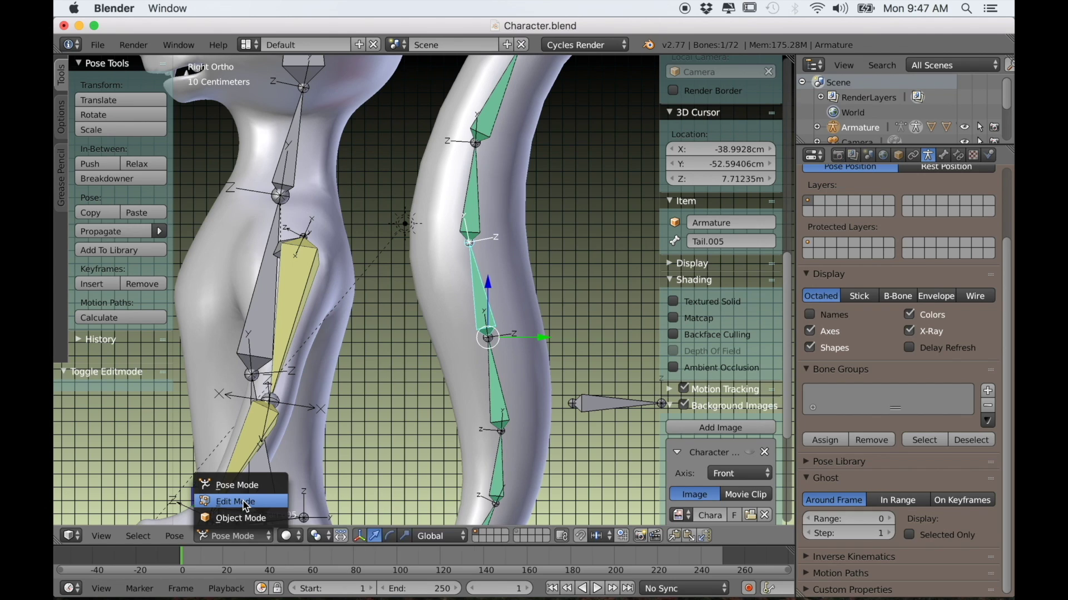
# Enter Edit Mode and flip Tail.005's roll by 180°
pyautogui.click(245, 504)
pyautogui.hotkey('ctrl', 'r')
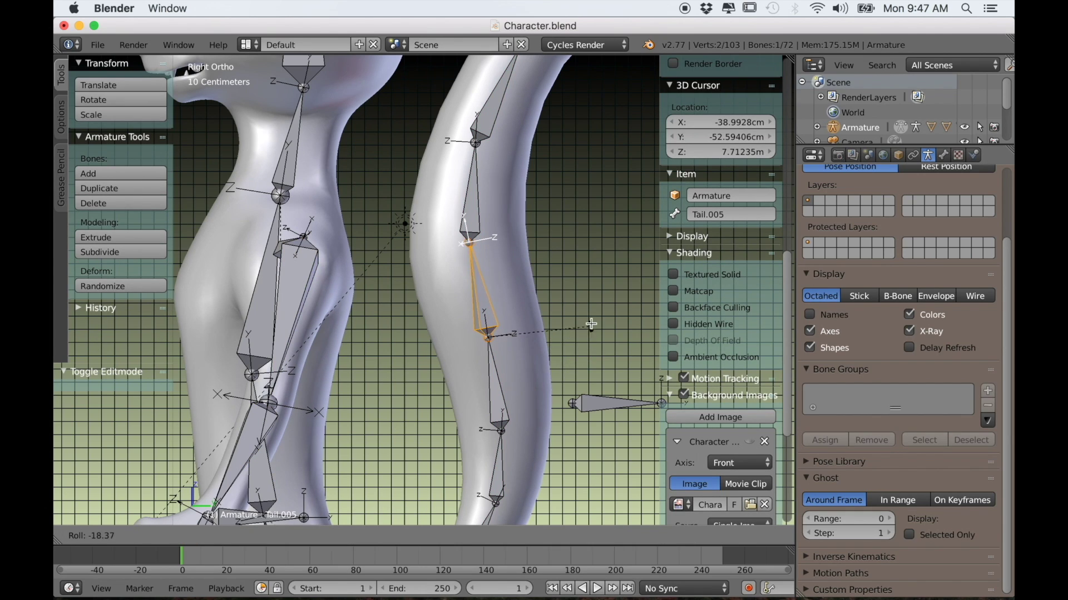
pyautogui.click(579, 344)
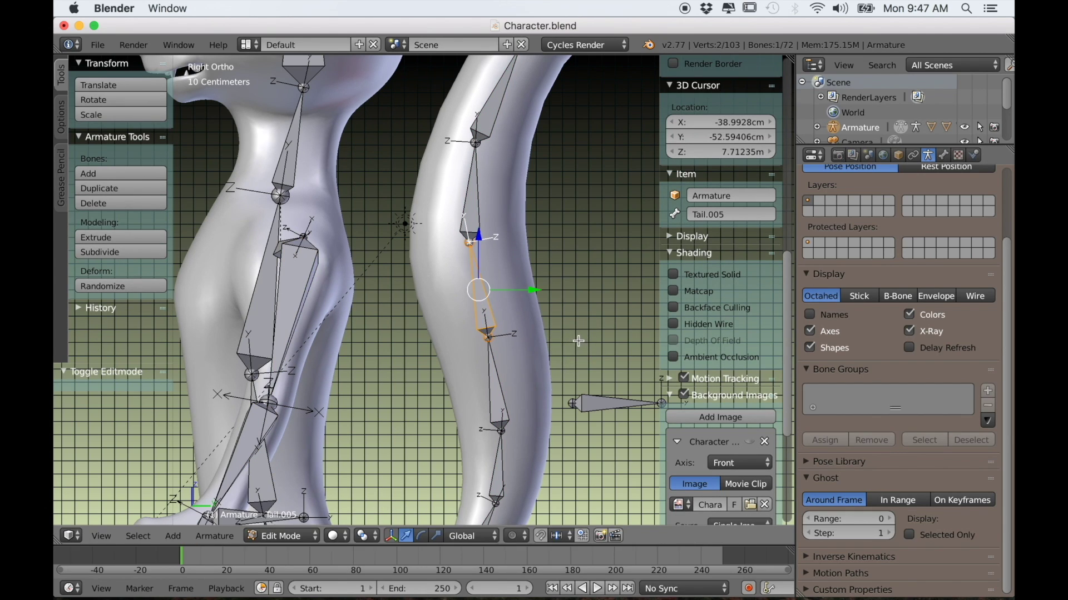
pyautogui.hotkey('ctrl', 'r')
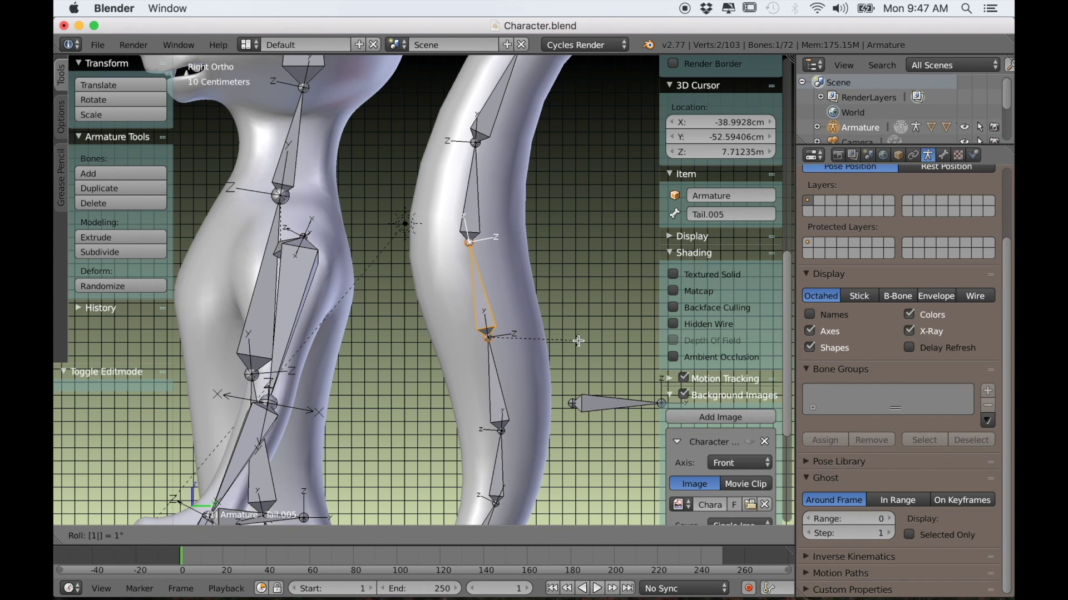
pyautogui.press('Return')
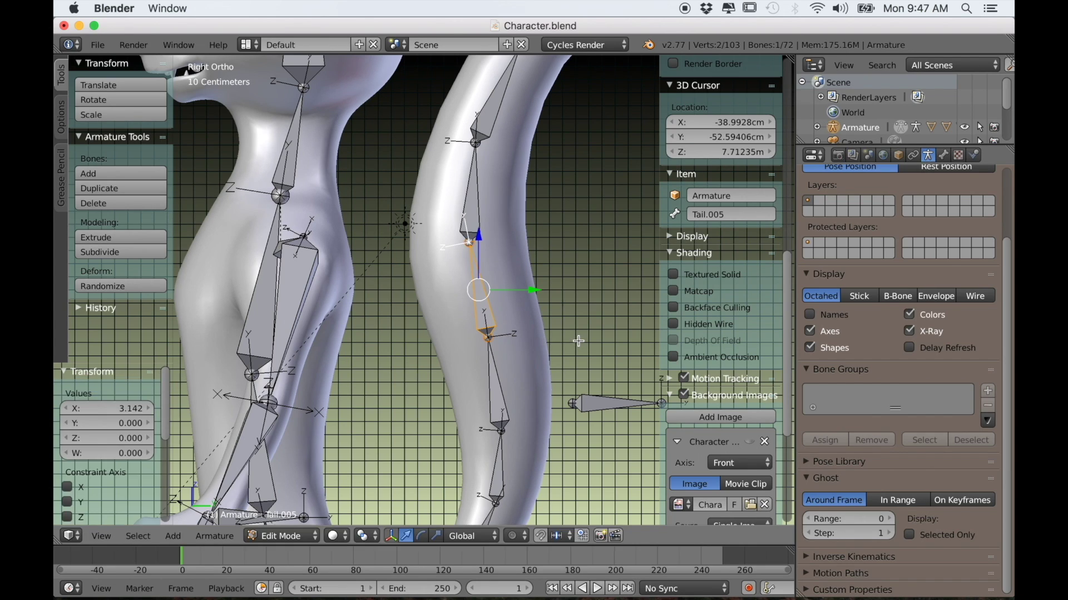
# Select Tail.004 and flip its roll by 180° as well
pyautogui.rightClick(505, 402)
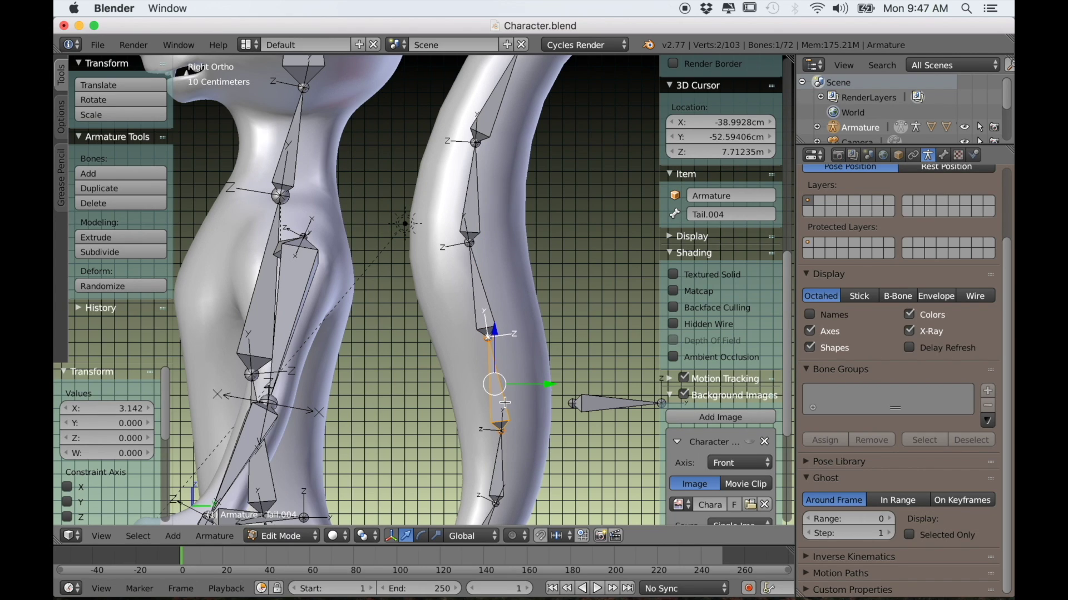
pyautogui.hotkey('ctrl', 'r')
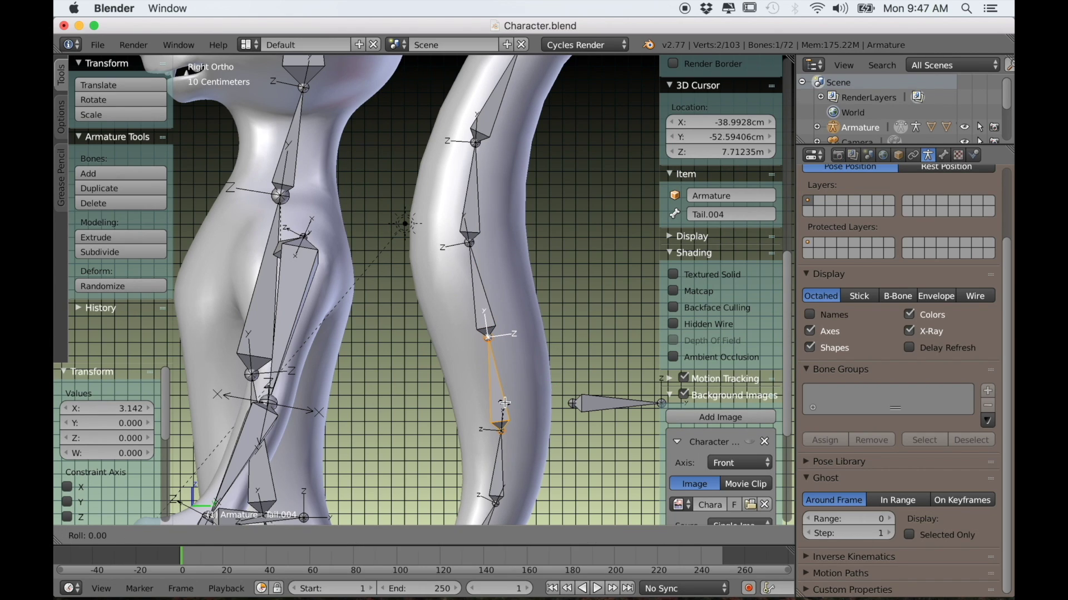
pyautogui.press('Return')
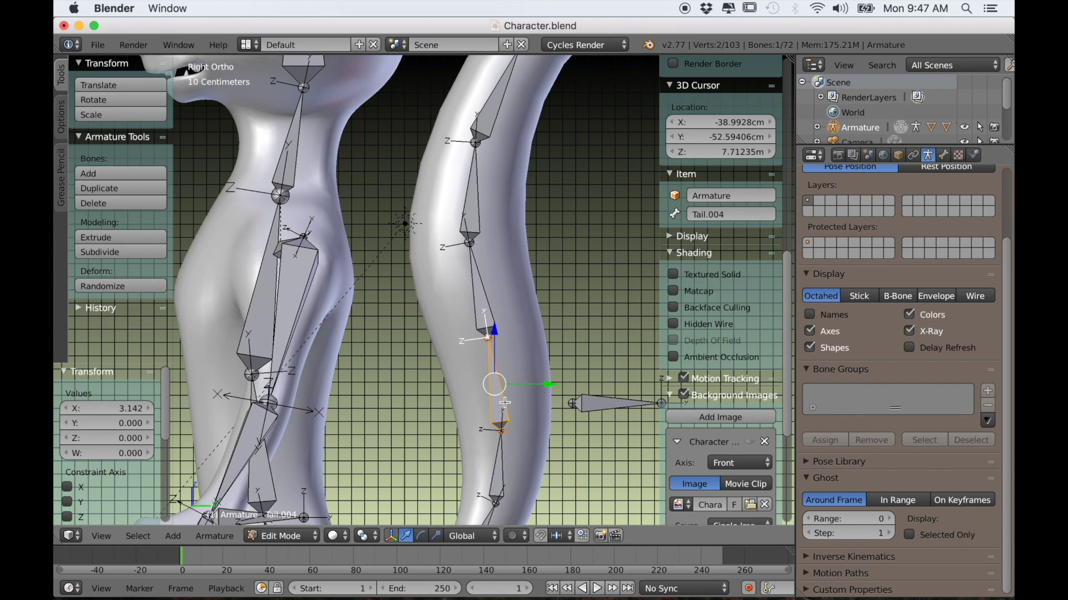
# Recentre the view on the character and return the armature to Pose Mode
pyautogui.scroll(-2, 504, 401)
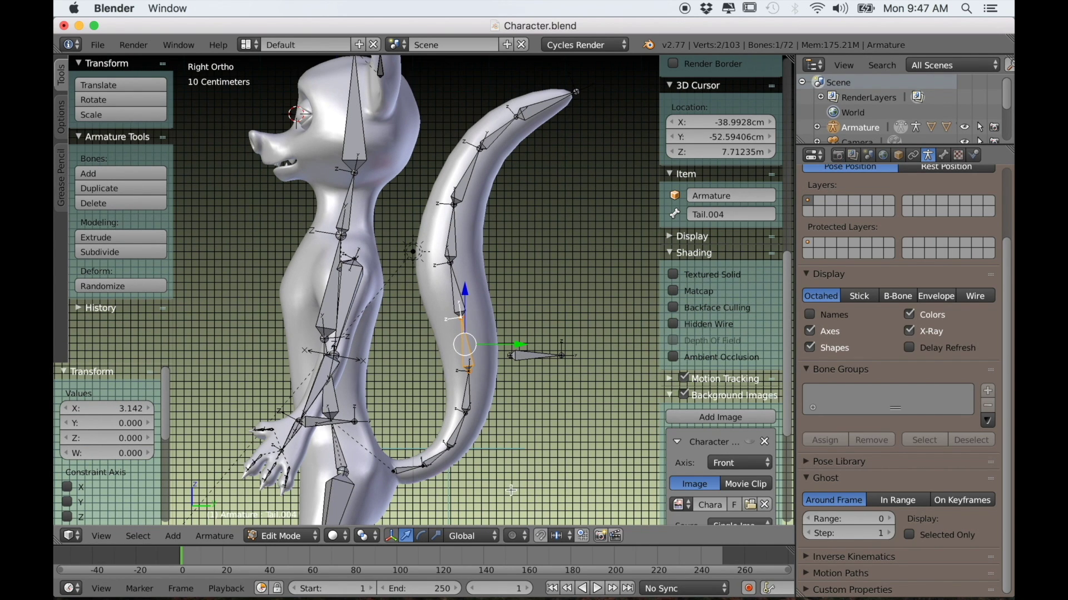
pyautogui.scroll(1, 488, 377)
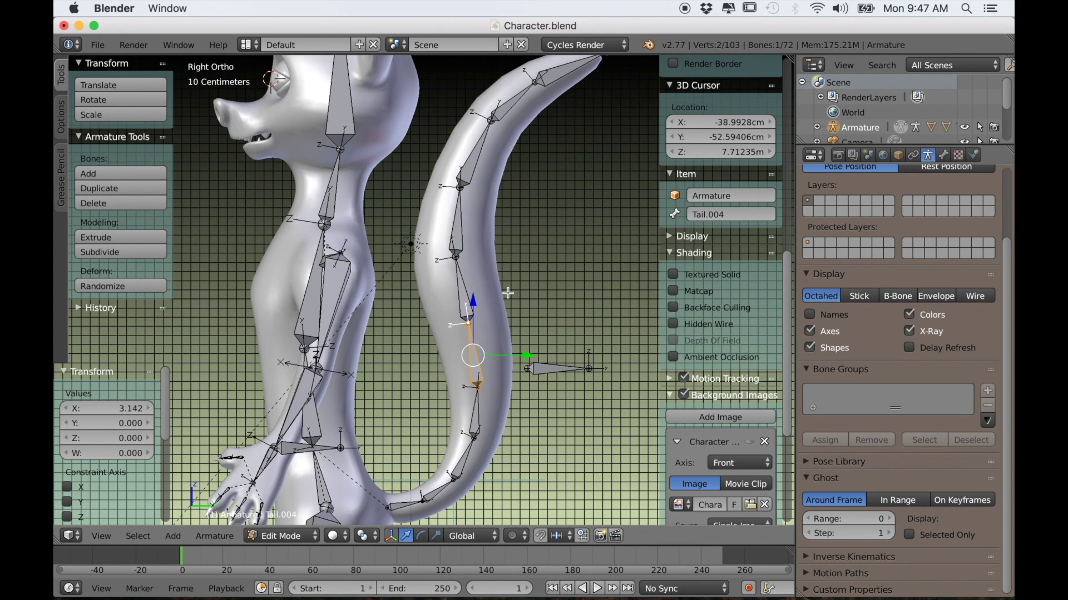
pyautogui.keyDown('shift'); pyautogui.moveTo(508, 292); pyautogui.dragTo(456, 398, button='middle'); pyautogui.keyUp('shift')
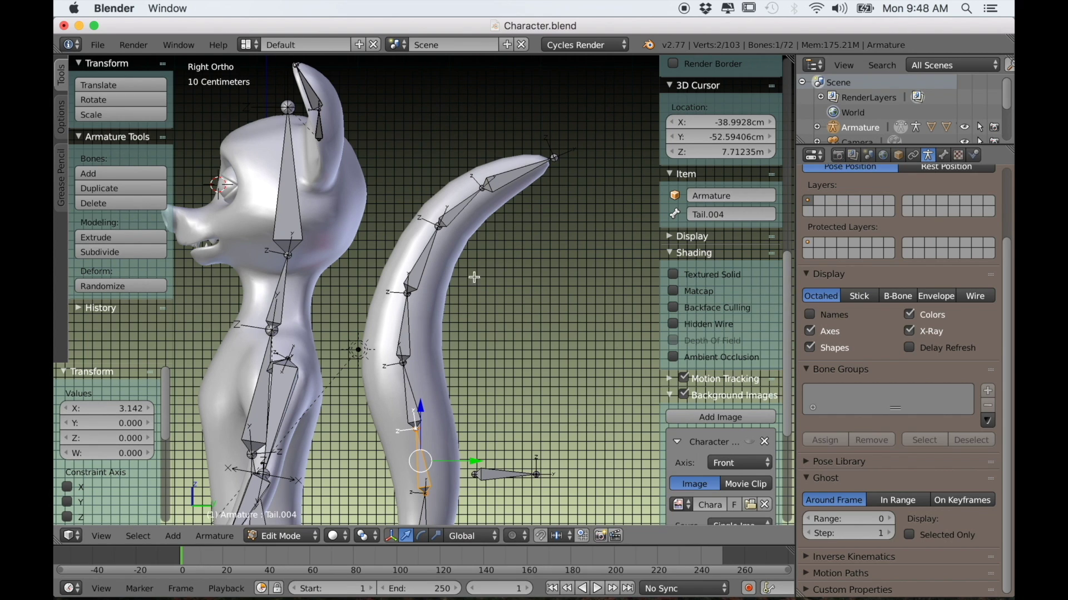
pyautogui.keyDown('shift'); pyautogui.moveTo(474, 285); pyautogui.dragTo(514, 187, button='middle'); pyautogui.keyUp('shift')
pyautogui.scroll(-1, 494, 277)
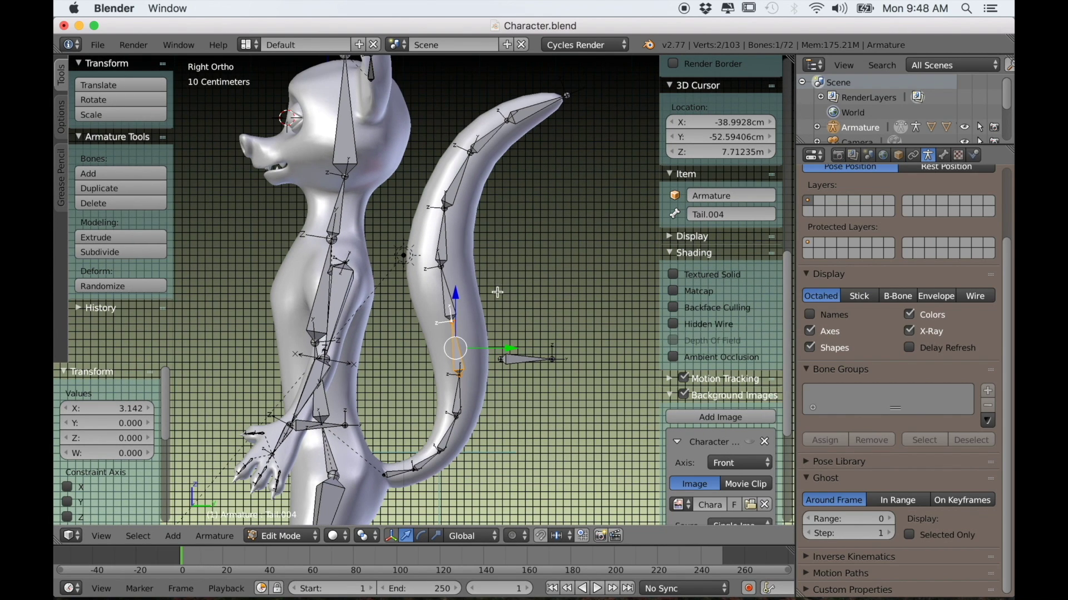
pyautogui.scroll(-3, 497, 292)
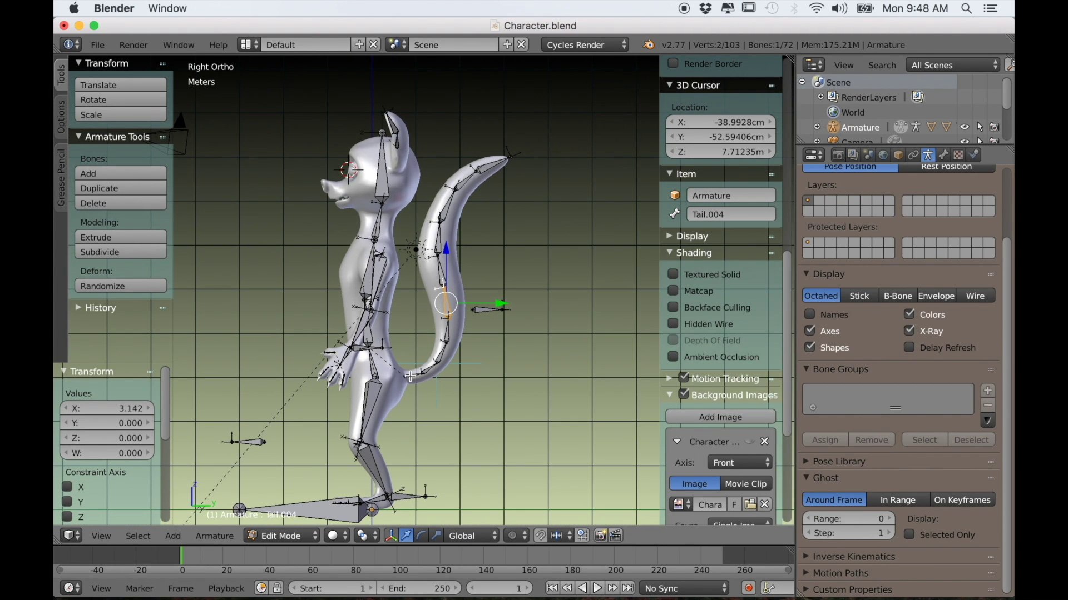
pyautogui.click(280, 536)
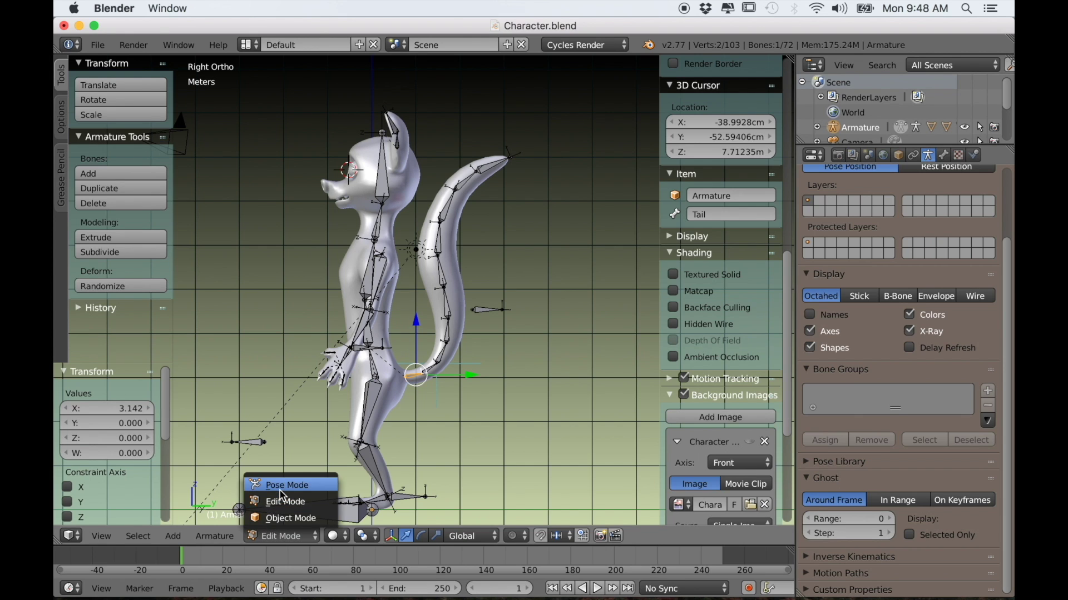
pyautogui.click(286, 485)
pyautogui.scroll(3, 449, 402)
# Rotate the Tail bone up, trackball-rotate Tail.003 behind the body, and view from behind
pyautogui.scroll(-3, 467, 384)
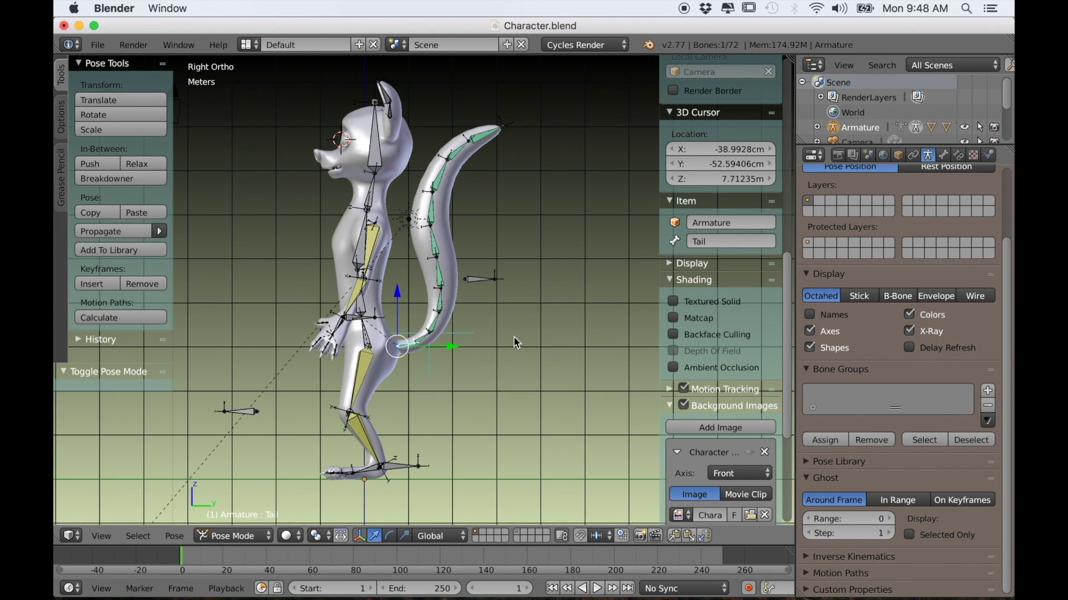
pyautogui.press('r')
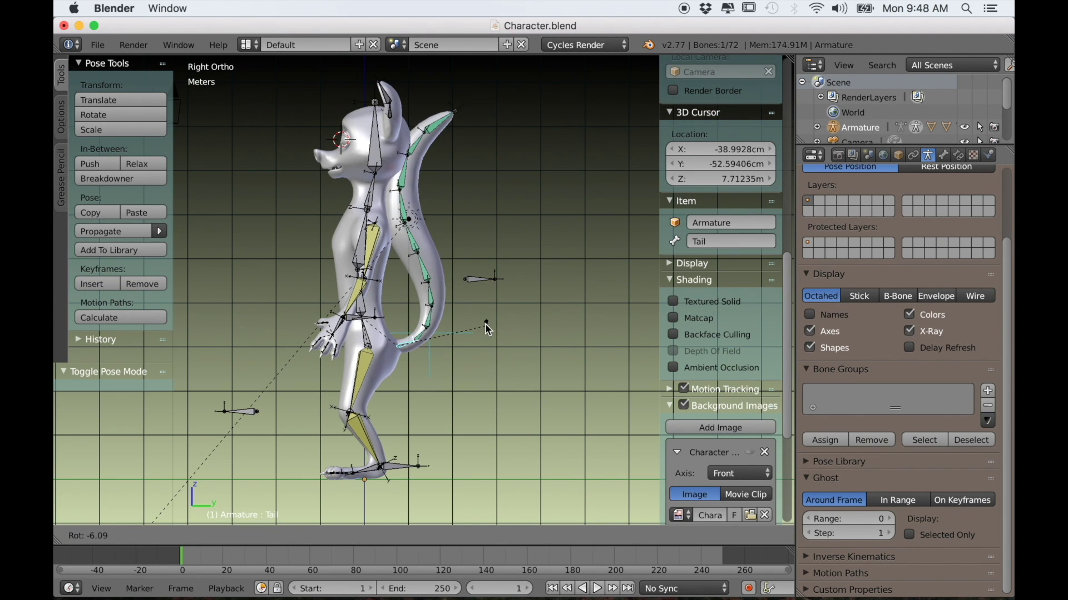
pyautogui.click(485, 329)
pyautogui.press('r')
pyautogui.press('r')
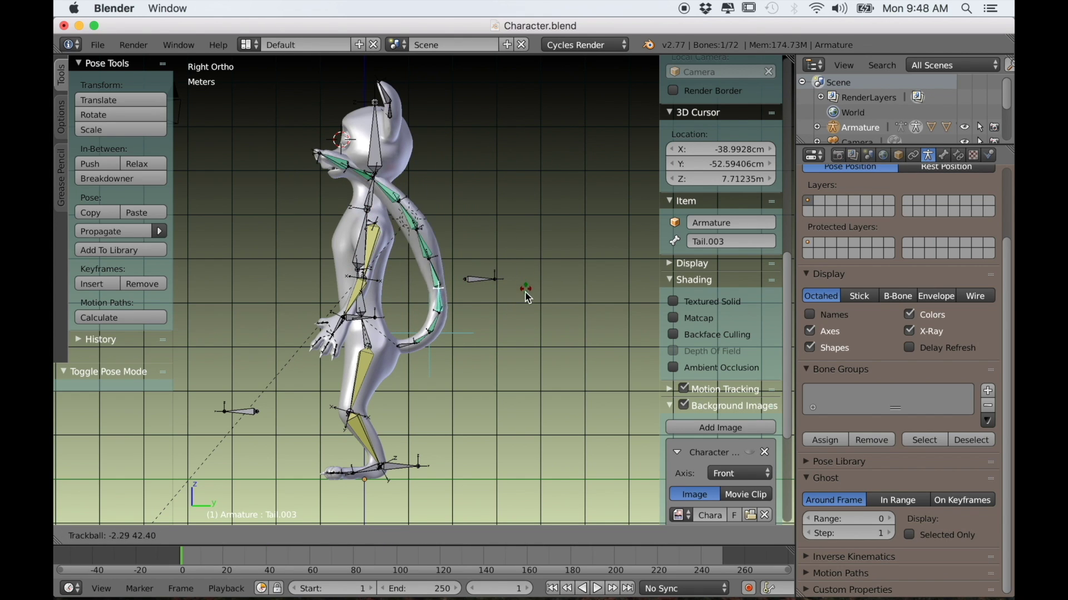
pyautogui.click(514, 318)
pyautogui.scroll(1, 451, 319)
pyautogui.moveTo(451, 318); pyautogui.dragTo(348, 332, button='middle')
pyautogui.scroll(-2, 454, 344)
pyautogui.moveTo(454, 344); pyautogui.dragTo(499, 348, button='middle')
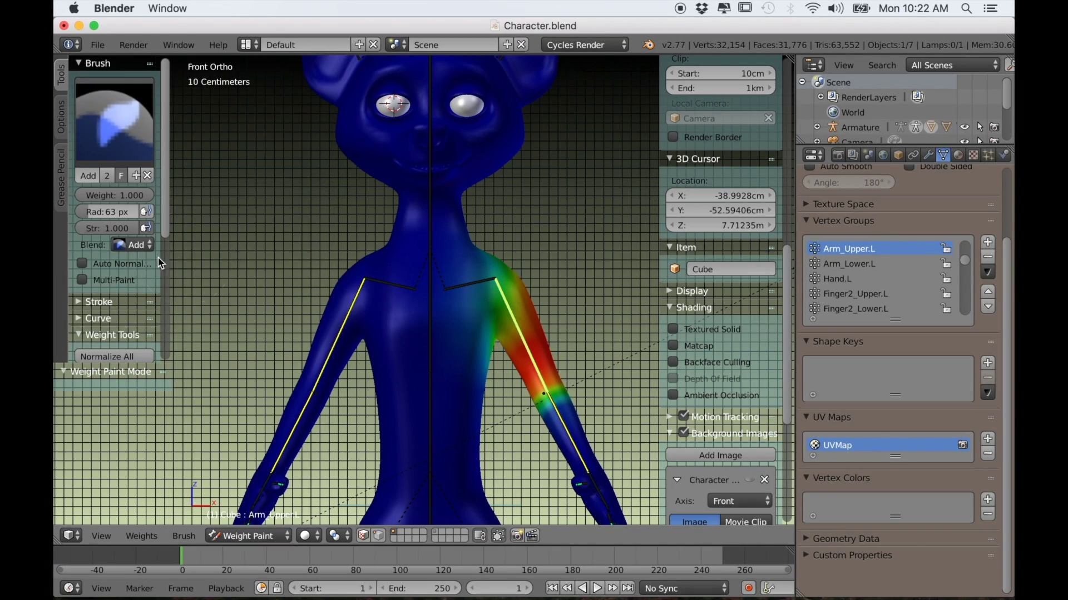
pyautogui.scroll(-6, 136, 265)
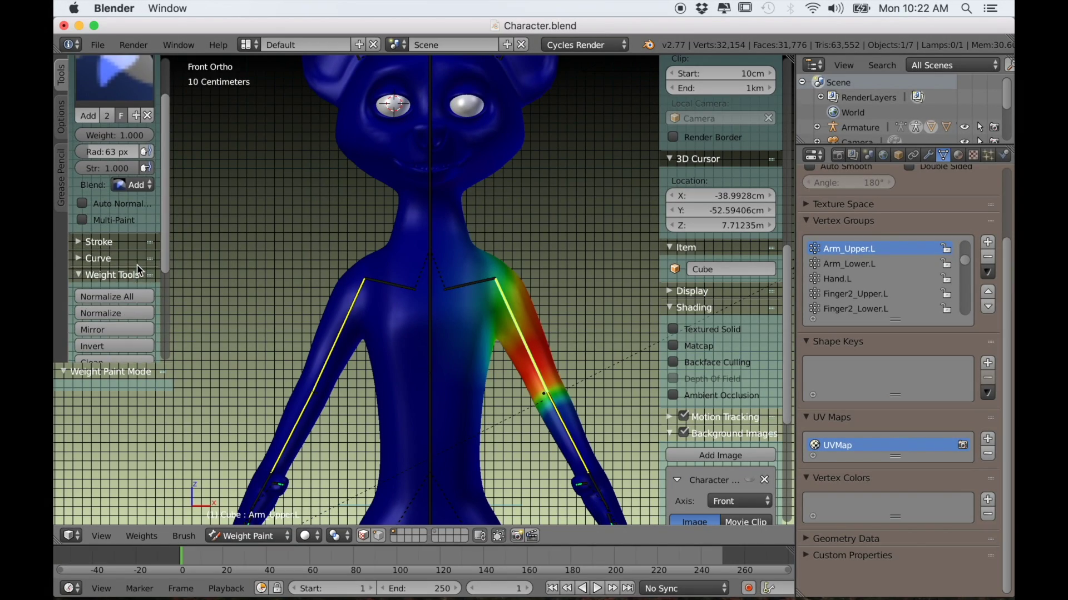
# Make Arm_Upper.L the active weight group and choose the Subtract brush
pyautogui.scroll(5, 135, 259)
pyautogui.scroll(2, 135, 262)
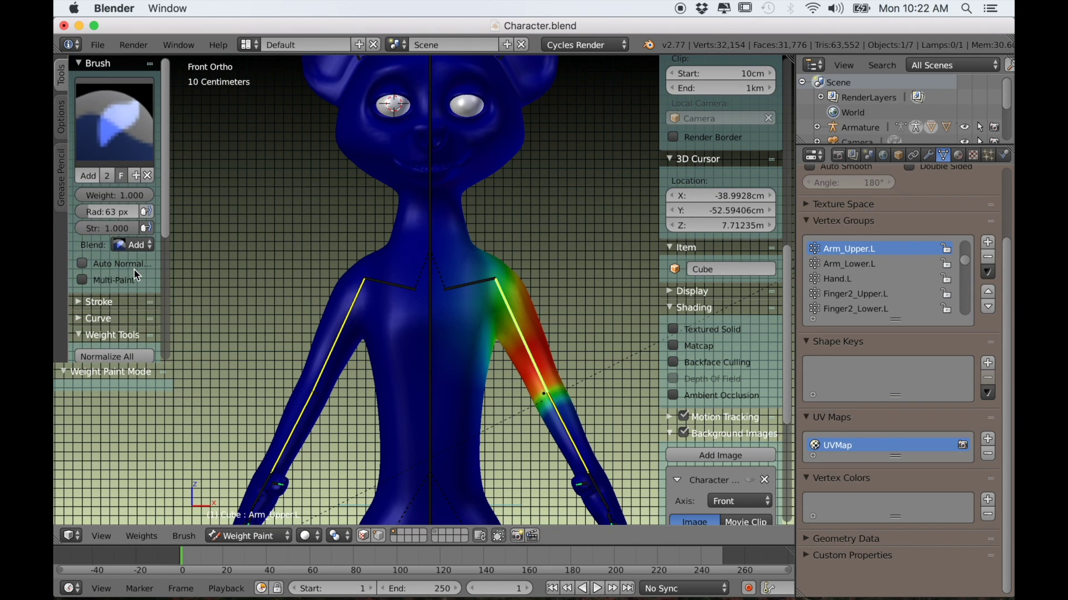
pyautogui.scroll(-3, 134, 269)
pyautogui.click(62, 129)
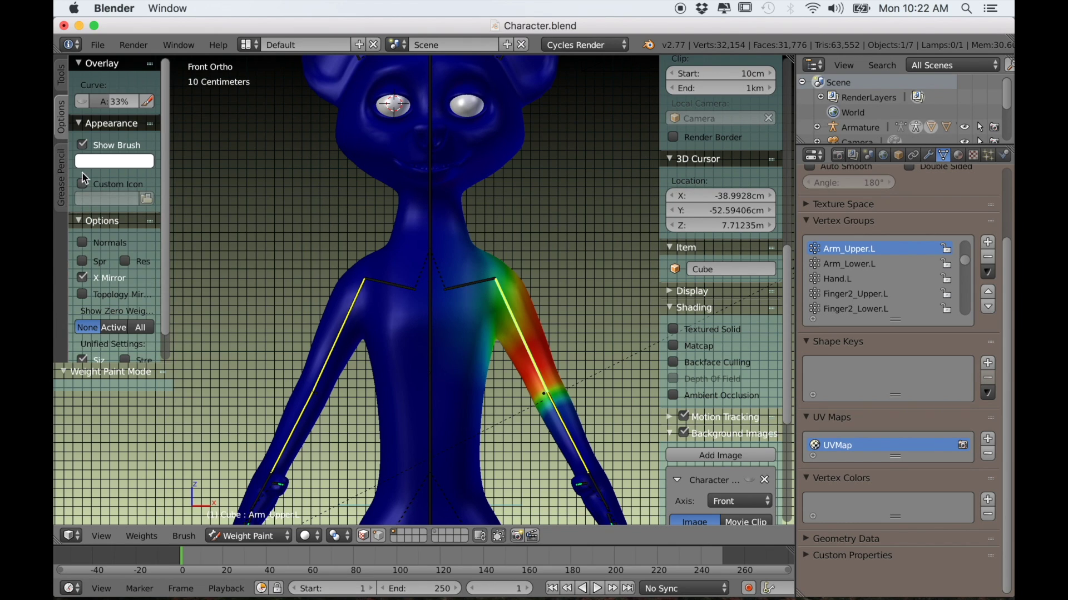
pyautogui.click(60, 89)
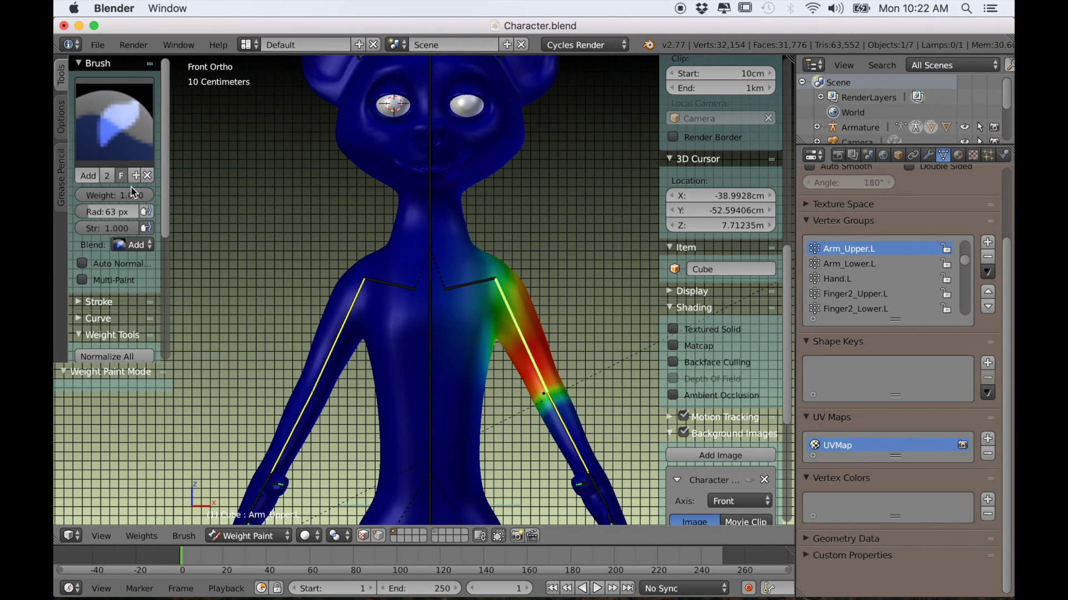
pyautogui.rightClick(348, 328)
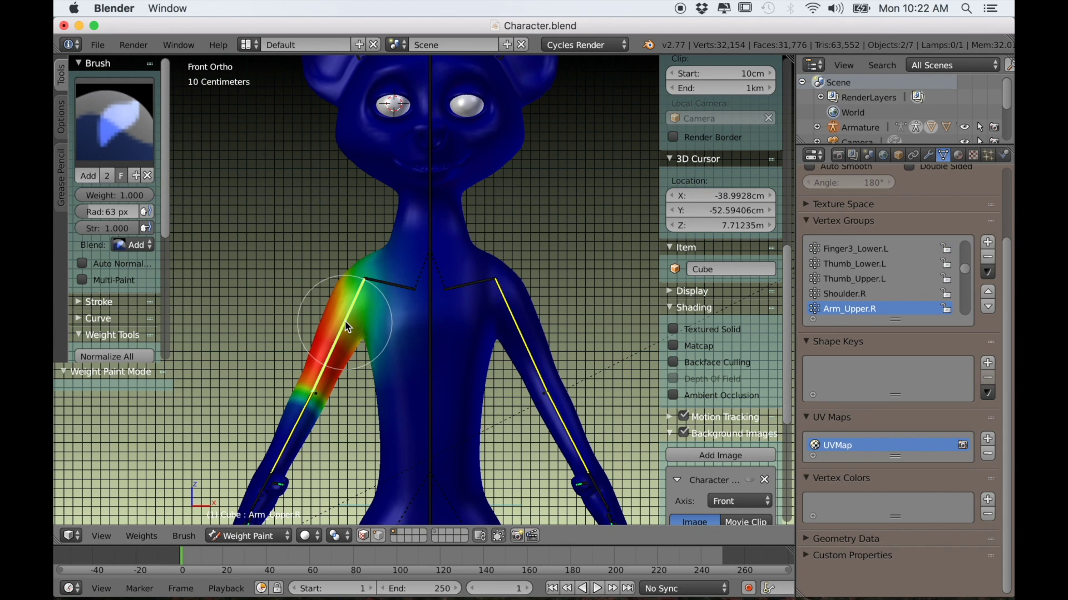
pyautogui.rightClick(515, 322)
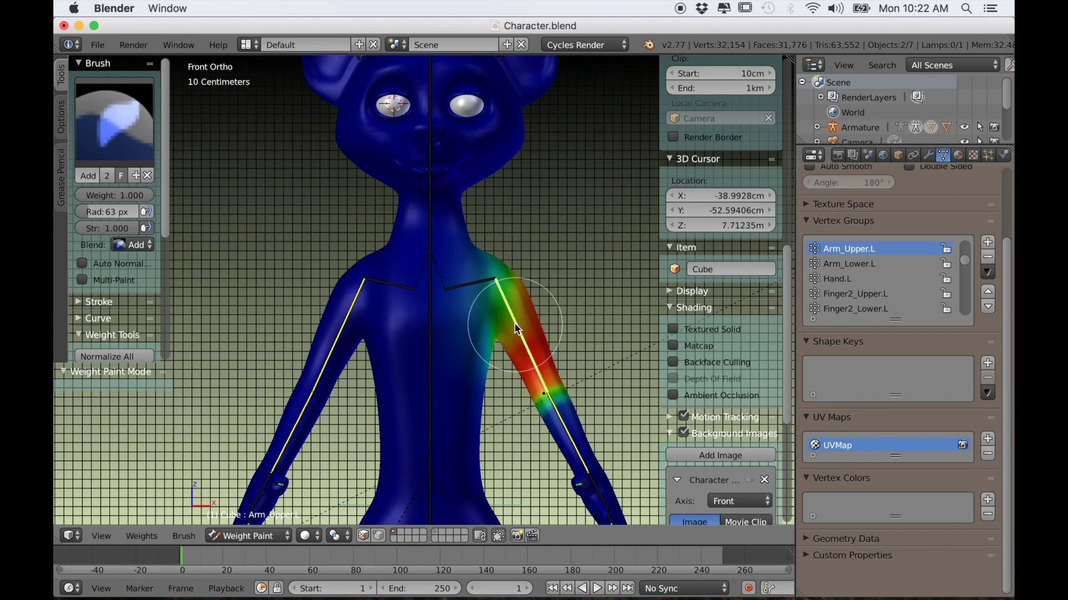
pyautogui.click(94, 133)
pyautogui.click(528, 212)
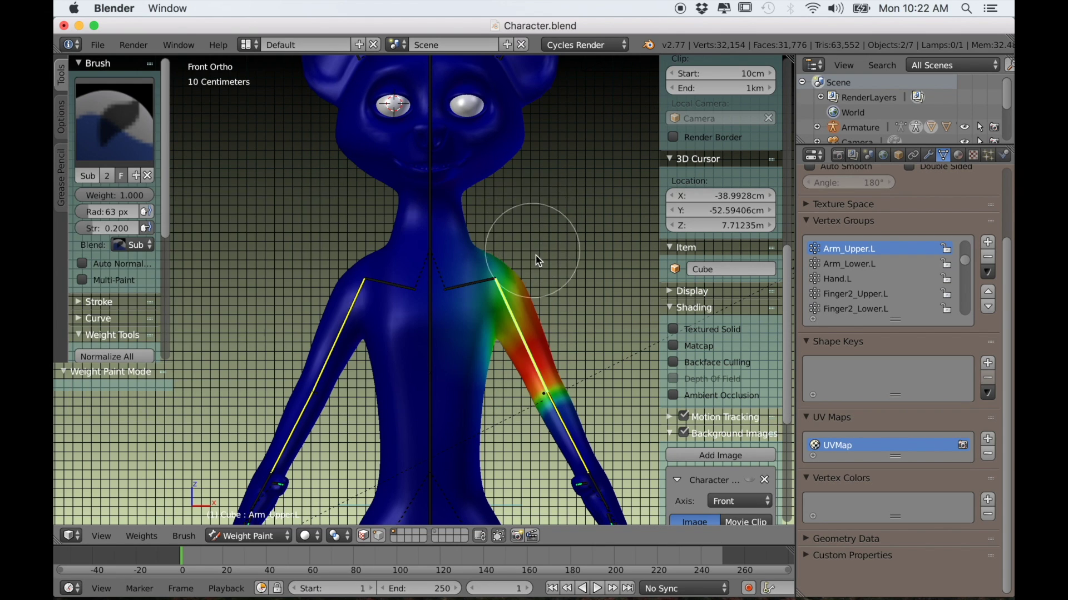
# Subtract Arm_Upper.L weight from the shoulder and down the torso side
pyautogui.scroll(3, 522, 269)
pyautogui.keyDown('shift'); pyautogui.moveTo(509, 275); pyautogui.dragTo(415, 258, button='middle'); pyautogui.keyUp('shift')
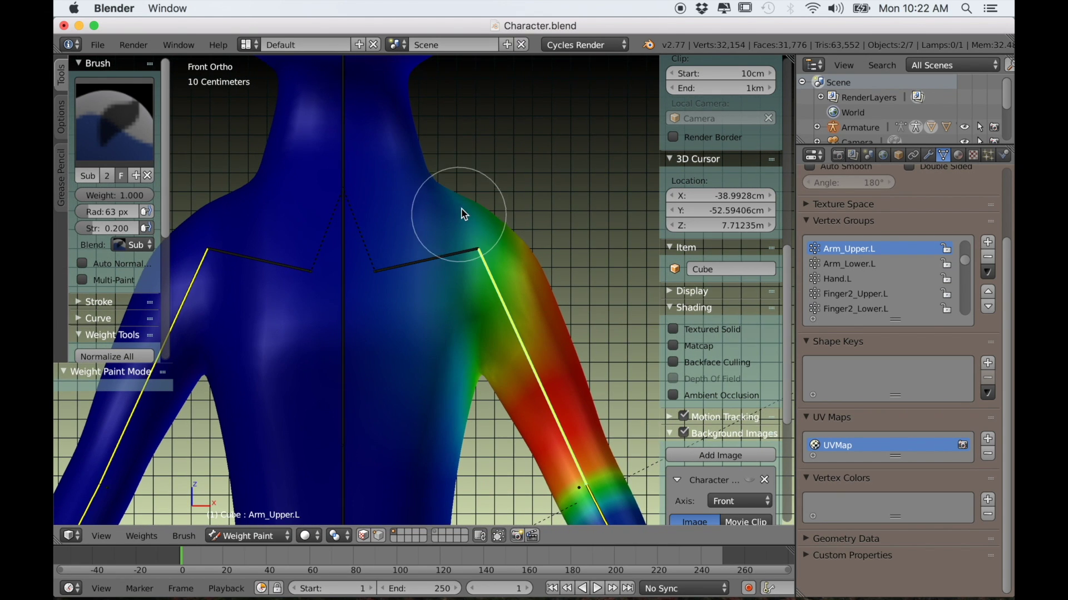
pyautogui.moveTo(452, 266); pyautogui.dragTo(459, 405)
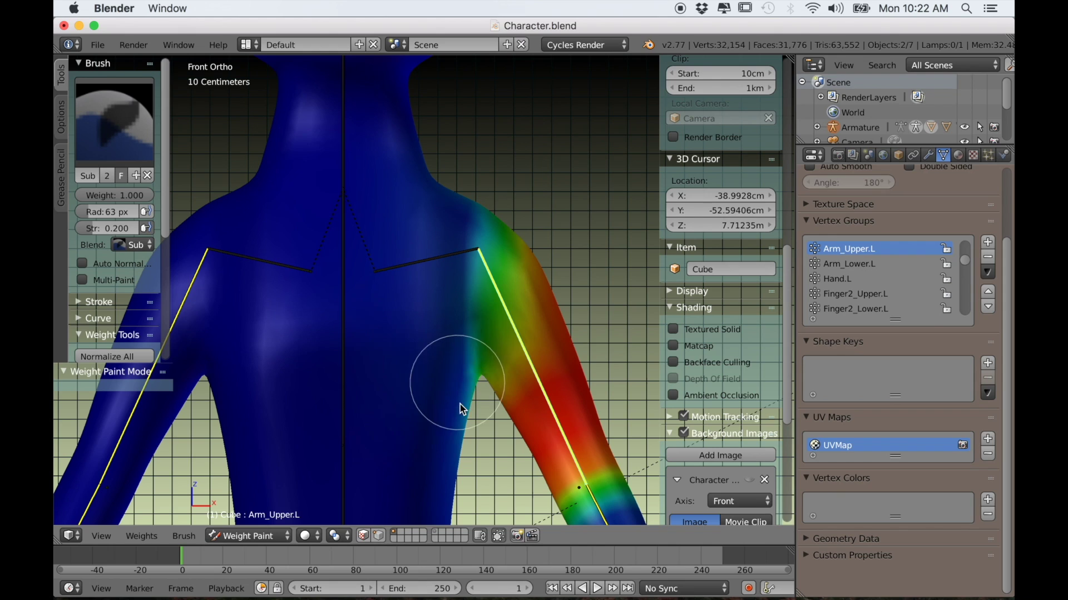
pyautogui.moveTo(490, 202)
pyautogui.mouseDown()
pyautogui.moveTo(467, 252)
pyautogui.moveTo(458, 322)
pyautogui.mouseUp()
pyautogui.moveTo(462, 362); pyautogui.dragTo(473, 407)
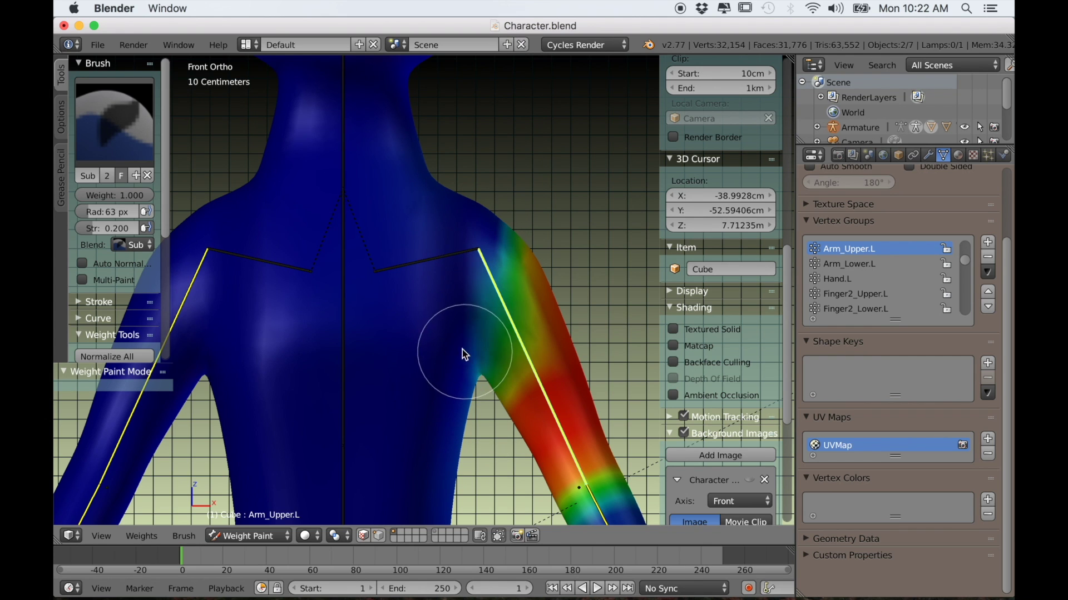
# Clear the remaining upper-arm weight from the armpit, chest, neck and shoulder
pyautogui.scroll(-2, 482, 301)
pyautogui.moveTo(482, 301); pyautogui.dragTo(332, 321, button='middle')
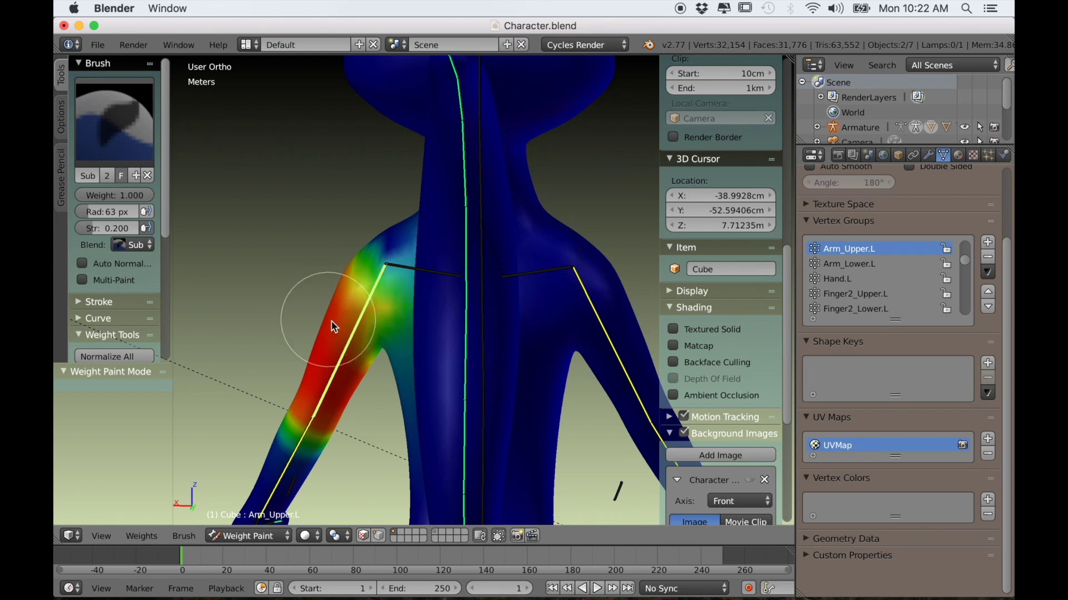
pyautogui.scroll(5, 365, 348)
pyautogui.moveTo(385, 344)
pyautogui.mouseDown()
pyautogui.moveTo(403, 312)
pyautogui.moveTo(398, 364)
pyautogui.moveTo(426, 298)
pyautogui.moveTo(459, 414)
pyautogui.mouseUp()
pyautogui.moveTo(460, 227); pyautogui.dragTo(472, 123)
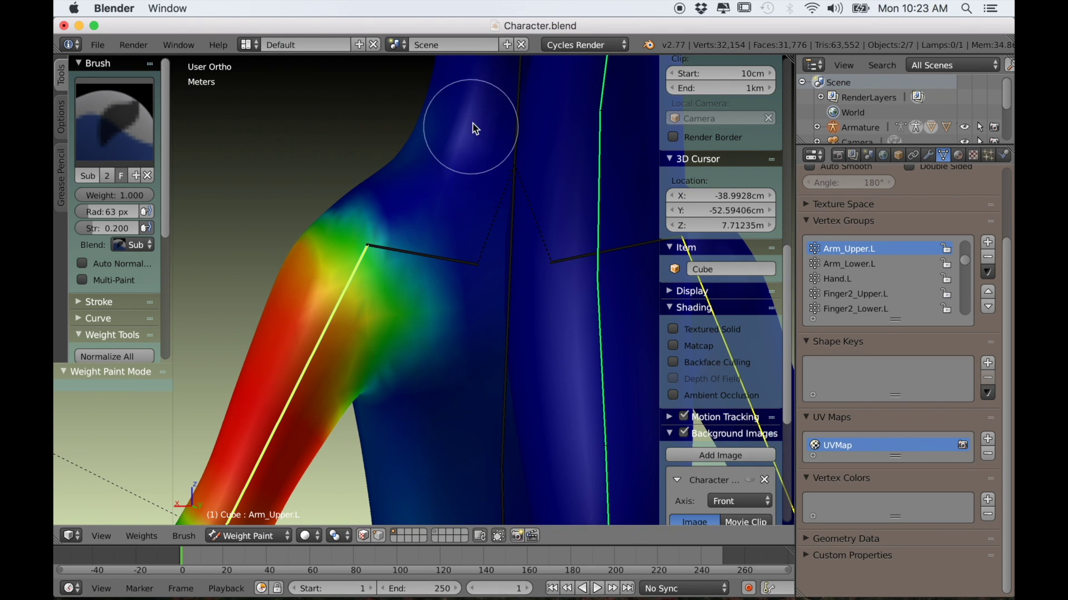
pyautogui.scroll(-2, 467, 258)
pyautogui.moveTo(468, 262); pyautogui.dragTo(470, 244, button='middle')
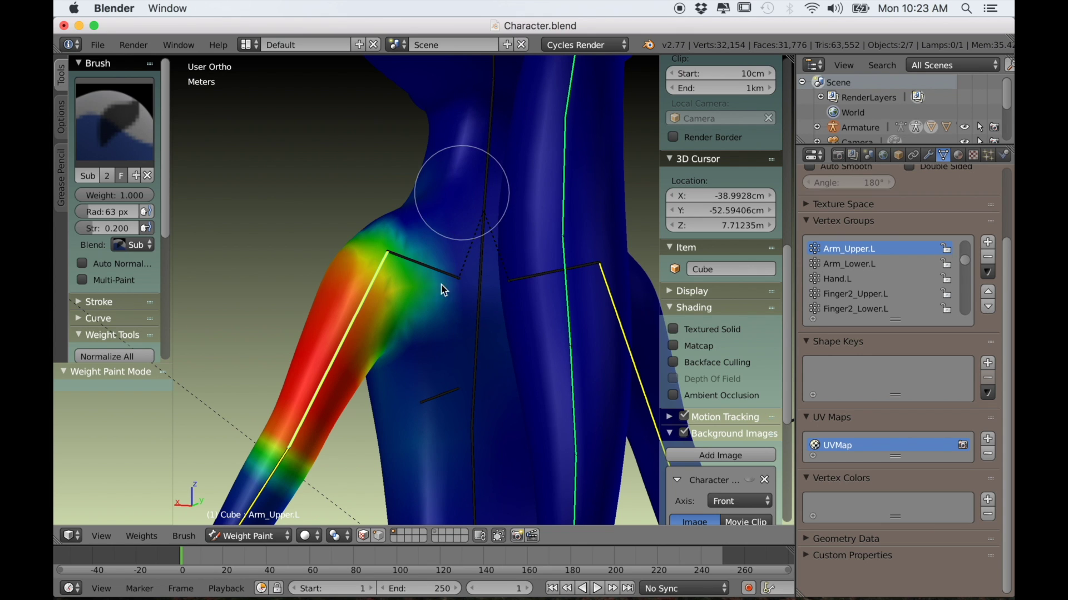
pyautogui.moveTo(424, 290); pyautogui.dragTo(421, 314)
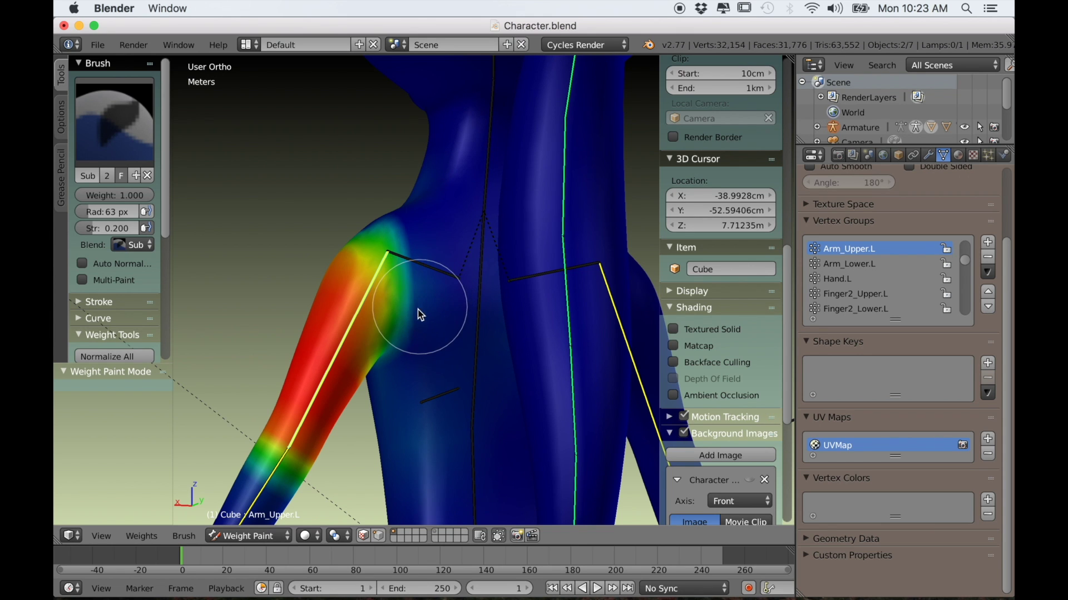
pyautogui.moveTo(411, 261); pyautogui.dragTo(406, 388, button='middle')
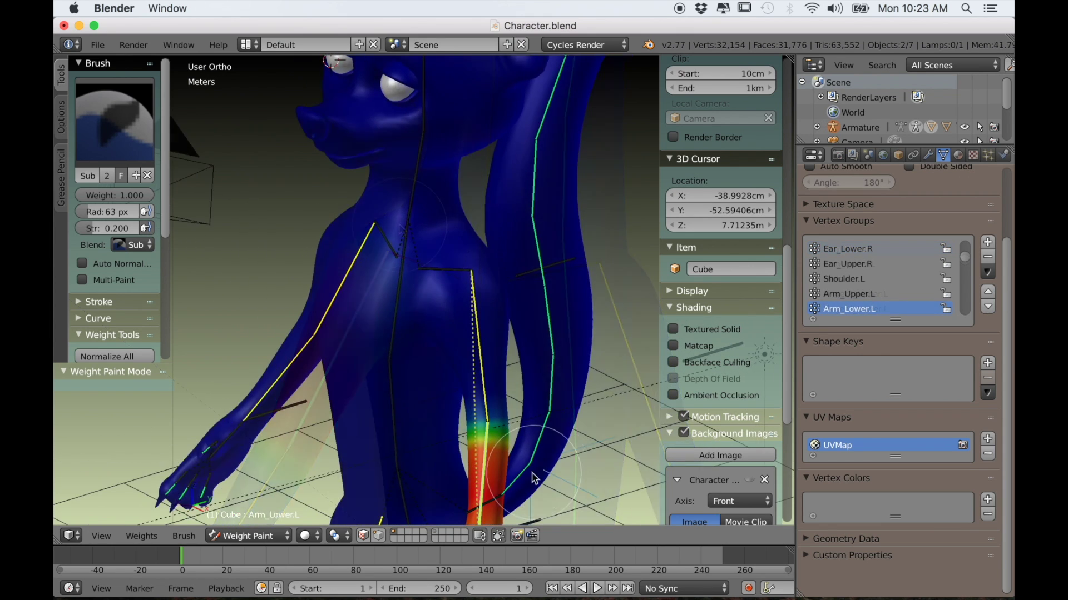
pyautogui.scroll(1, 415, 367)
pyautogui.scroll(3, 347, 338)
pyautogui.scroll(2, 406, 387)
# Select the finger bones and subtract Finger2_Upper.L weight spread across the left hand
pyautogui.rightClick(344, 371)
pyautogui.moveTo(344, 369)
pyautogui.mouseDown(button='middle')
pyautogui.moveTo(443, 335)
pyautogui.moveTo(436, 359)
pyautogui.mouseUp(button='middle')
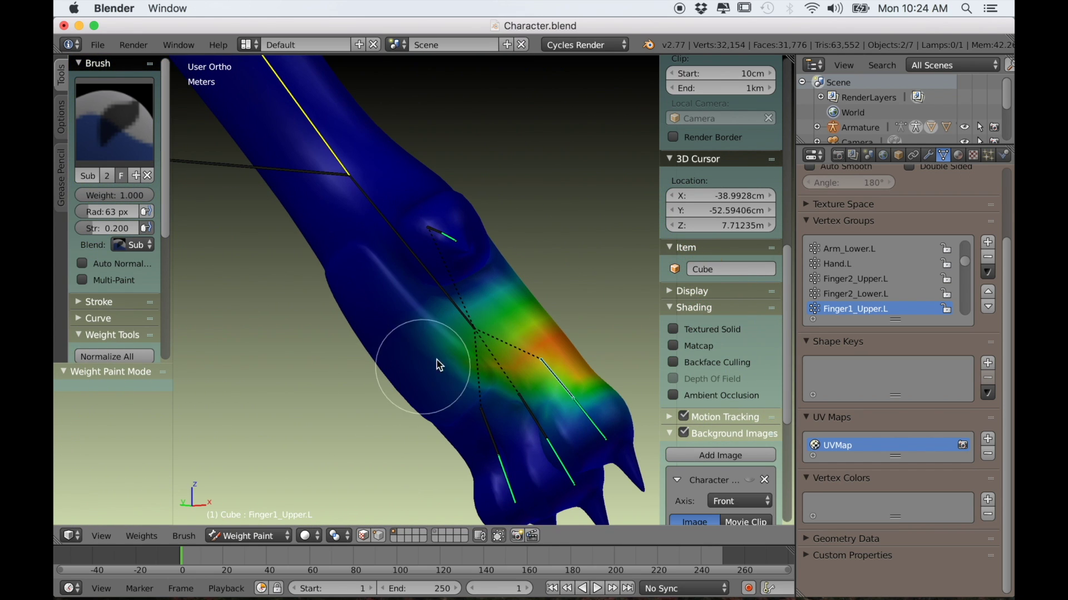
pyautogui.moveTo(457, 315); pyautogui.dragTo(451, 357, button='middle')
pyautogui.moveTo(400, 382); pyautogui.dragTo(372, 273, button='middle')
pyautogui.scroll(2, 372, 273)
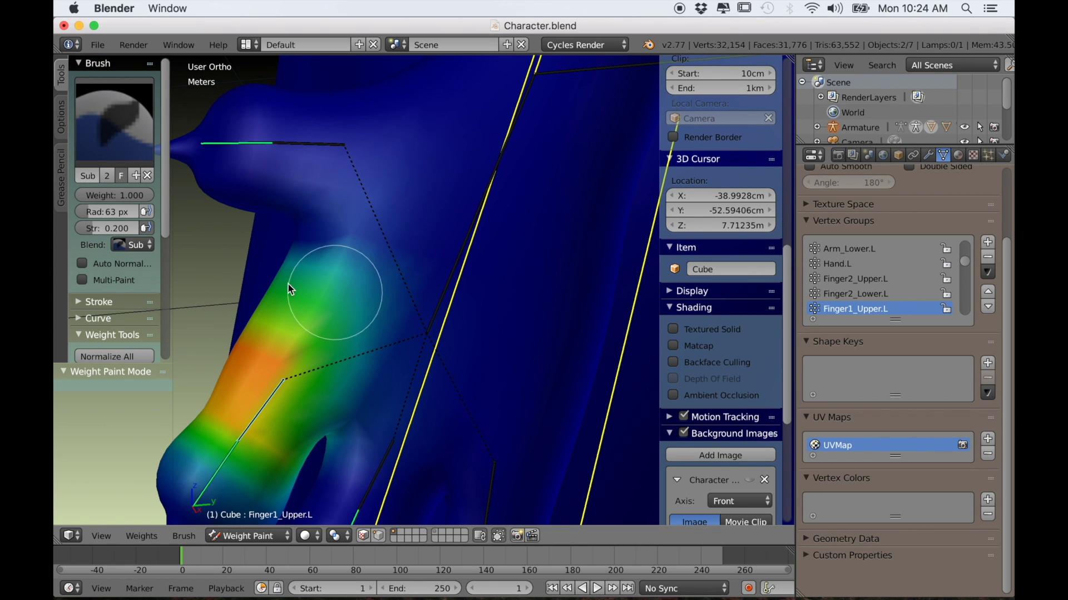
pyautogui.moveTo(308, 359)
pyautogui.mouseDown(button='middle')
pyautogui.moveTo(336, 291)
pyautogui.moveTo(481, 329)
pyautogui.moveTo(476, 353)
pyautogui.moveTo(503, 367)
pyautogui.mouseUp(button='middle')
pyautogui.rightClick(521, 408)
pyautogui.moveTo(469, 384); pyautogui.dragTo(425, 425)
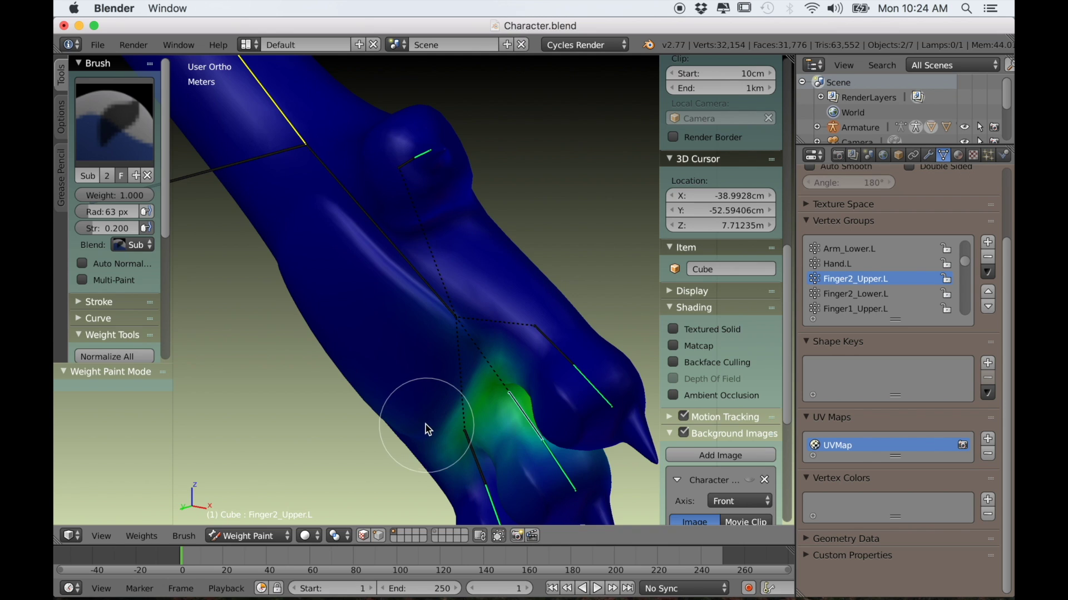
pyautogui.moveTo(467, 401); pyautogui.dragTo(386, 363, button='middle')
pyautogui.moveTo(387, 370)
pyautogui.mouseDown()
pyautogui.moveTo(508, 358)
pyautogui.moveTo(345, 333)
pyautogui.moveTo(417, 382)
pyautogui.mouseUp()
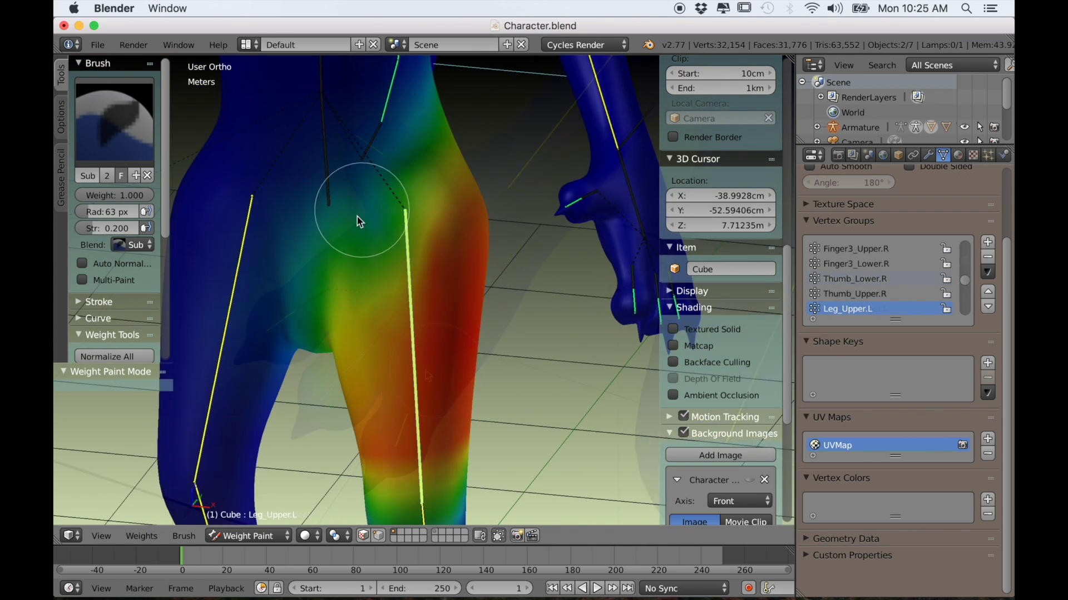
# Reduce Leg_Upper.L weight on the inner thigh, hip and pelvis
pyautogui.moveTo(357, 216)
pyautogui.mouseDown(button='middle')
pyautogui.moveTo(396, 349)
pyautogui.moveTo(305, 364)
pyautogui.mouseUp(button='middle')
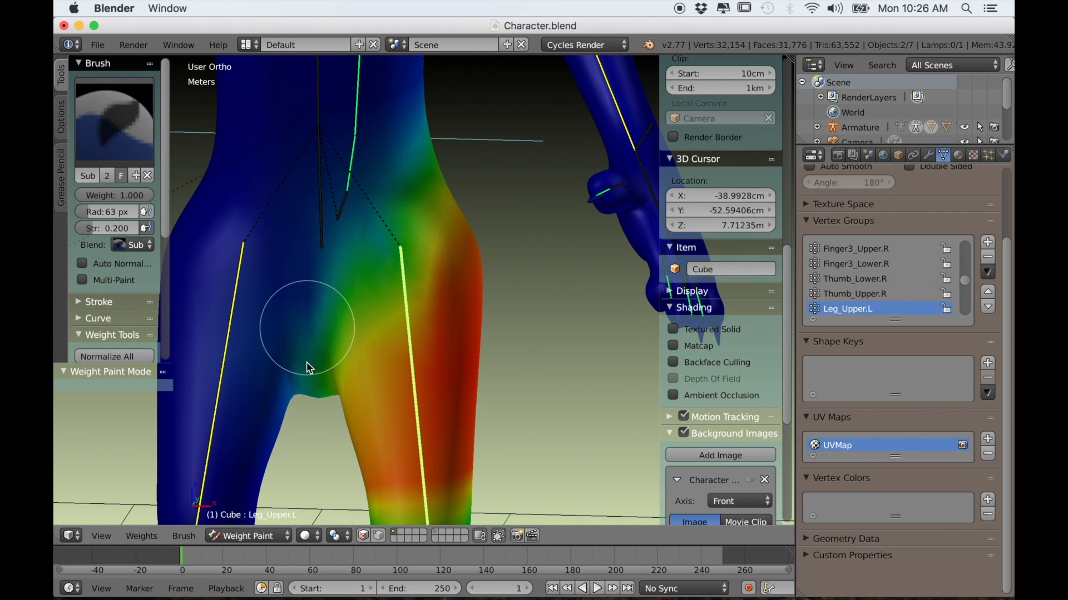
pyautogui.moveTo(314, 402)
pyautogui.mouseDown()
pyautogui.moveTo(339, 262)
pyautogui.moveTo(421, 167)
pyautogui.moveTo(368, 205)
pyautogui.mouseUp()
pyautogui.moveTo(430, 240); pyautogui.dragTo(365, 259, button='middle')
pyautogui.scroll(-8, 389, 283)
pyautogui.scroll(8, 443, 311)
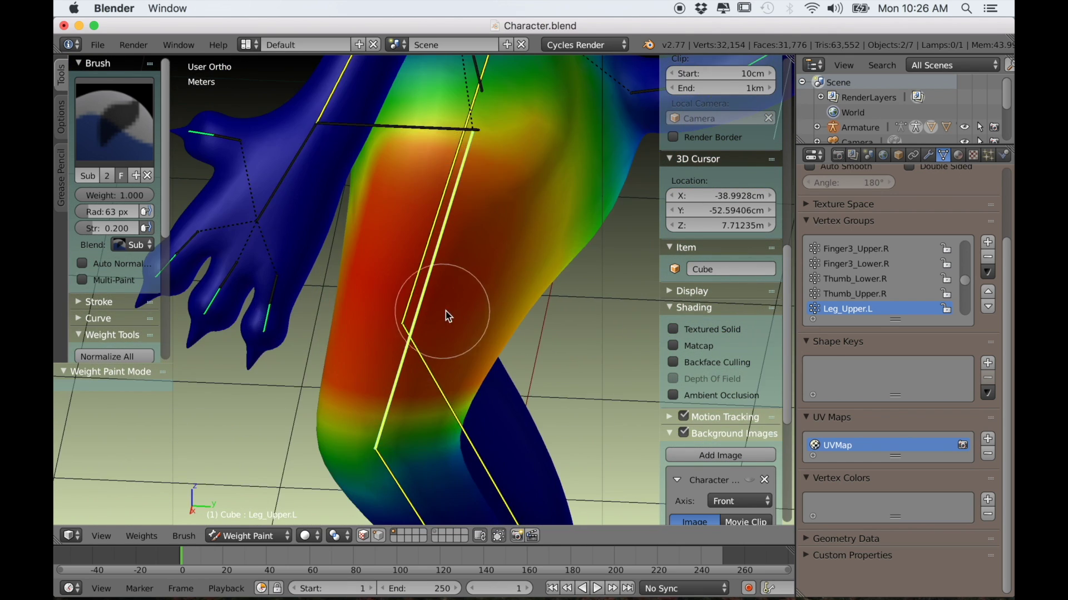
pyautogui.scroll(-4, 443, 312)
pyautogui.moveTo(443, 311); pyautogui.dragTo(470, 206, button='middle')
pyautogui.moveTo(472, 211)
pyautogui.mouseDown()
pyautogui.moveTo(474, 138)
pyautogui.moveTo(474, 169)
pyautogui.moveTo(510, 210)
pyautogui.moveTo(539, 297)
pyautogui.mouseUp()
pyautogui.scroll(3, 544, 308)
pyautogui.moveTo(543, 308); pyautogui.dragTo(545, 244, button='middle')
pyautogui.moveTo(545, 245)
pyautogui.mouseDown()
pyautogui.moveTo(549, 176)
pyautogui.moveTo(528, 118)
pyautogui.mouseUp()
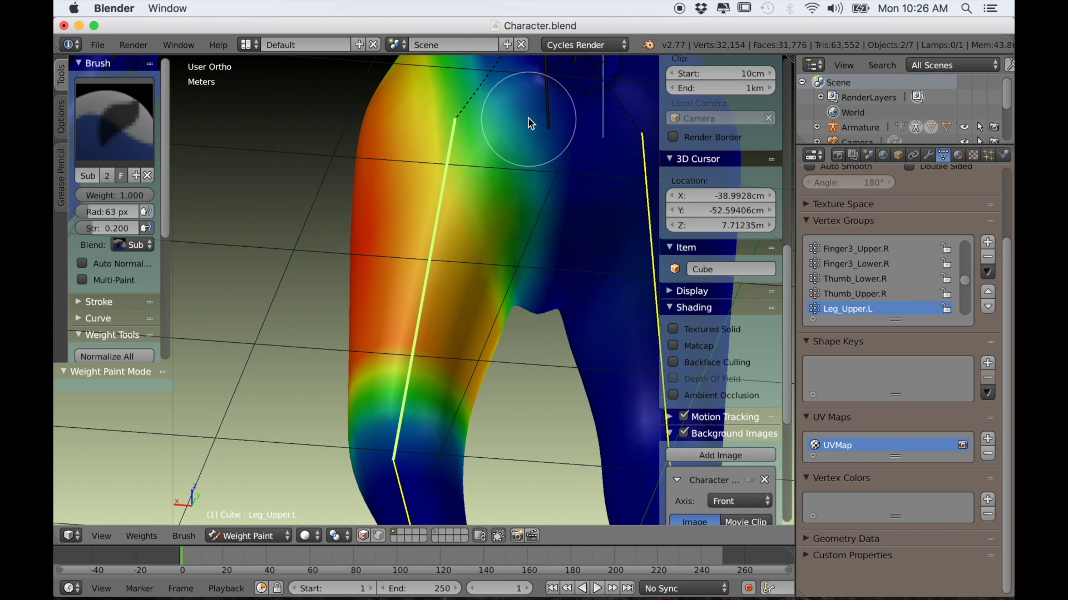
pyautogui.scroll(-4, 556, 156)
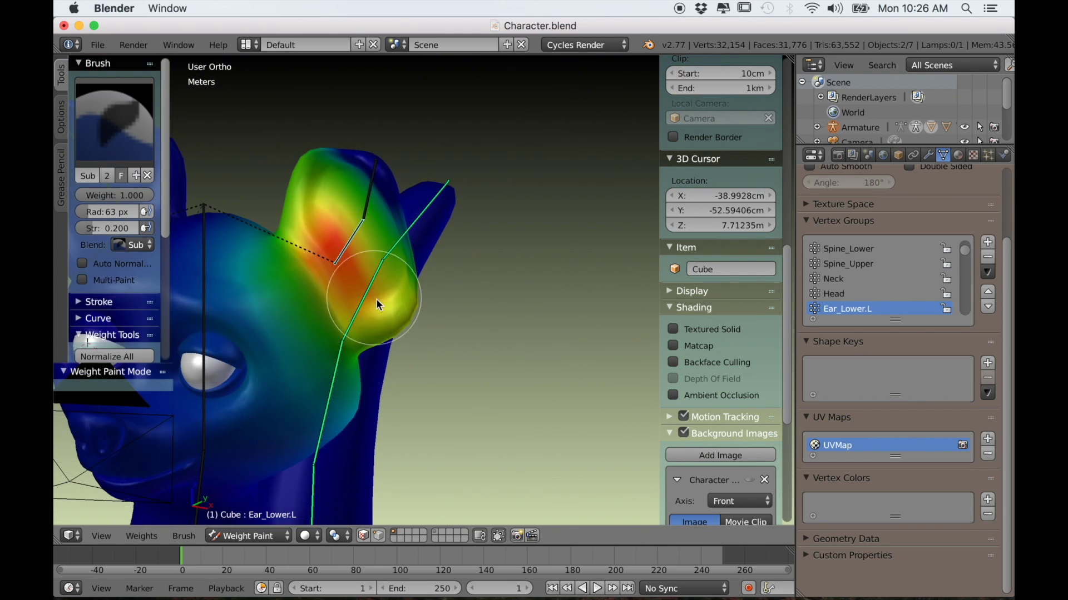
pyautogui.moveTo(376, 298); pyautogui.dragTo(445, 307, button='middle')
pyautogui.moveTo(273, 203); pyautogui.dragTo(248, 252)
# Remove Ear_Lower.L weight from the face and down the side of the head
pyautogui.moveTo(253, 301)
pyautogui.mouseDown()
pyautogui.moveTo(188, 274)
pyautogui.moveTo(206, 357)
pyautogui.mouseUp()
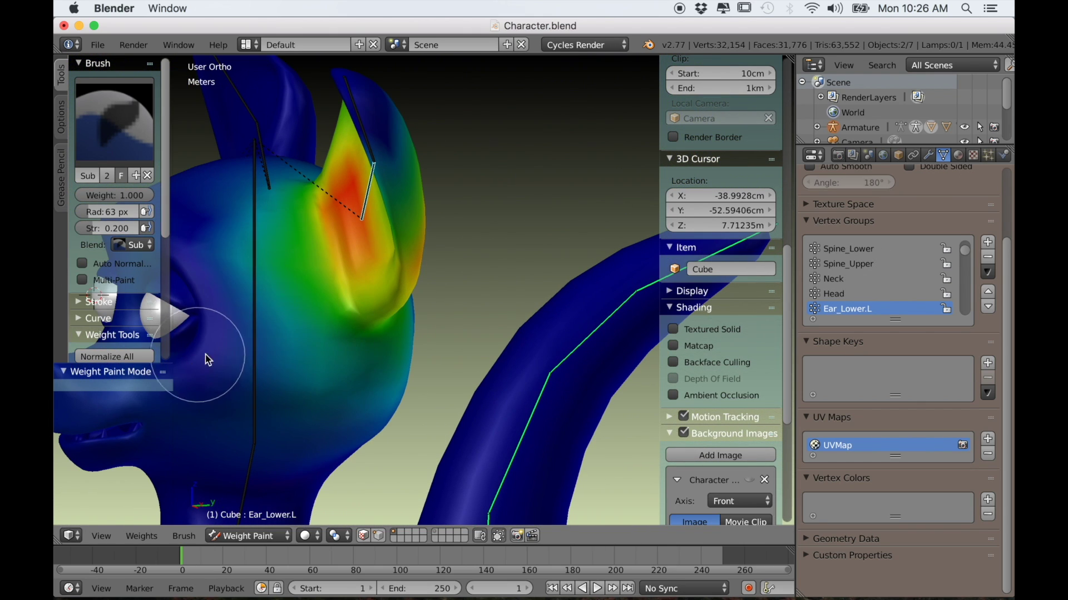
pyautogui.keyDown('shift'); pyautogui.moveTo(274, 343); pyautogui.dragTo(436, 350, button='middle'); pyautogui.keyUp('shift')
pyautogui.scroll(2, 436, 350)
pyautogui.moveTo(376, 233)
pyautogui.mouseDown()
pyautogui.moveTo(477, 384)
pyautogui.moveTo(543, 456)
pyautogui.moveTo(623, 422)
pyautogui.moveTo(447, 256)
pyautogui.moveTo(457, 174)
pyautogui.moveTo(426, 234)
pyautogui.moveTo(508, 381)
pyautogui.moveTo(352, 354)
pyautogui.mouseUp()
# Subtract the ear weight around the ear base, jaw and back of the head
pyautogui.moveTo(353, 354)
pyautogui.mouseDown(button='middle')
pyautogui.moveTo(369, 381)
pyautogui.moveTo(422, 231)
pyautogui.mouseUp(button='middle')
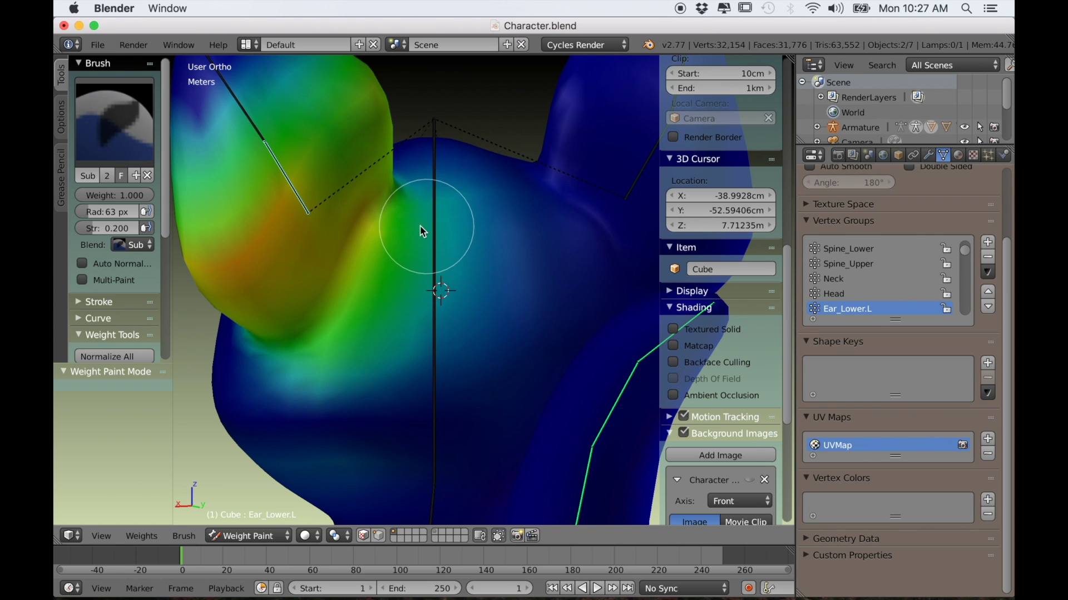
pyautogui.moveTo(422, 232)
pyautogui.mouseDown()
pyautogui.moveTo(346, 341)
pyautogui.moveTo(506, 239)
pyautogui.moveTo(455, 332)
pyautogui.moveTo(331, 443)
pyautogui.moveTo(330, 325)
pyautogui.moveTo(400, 215)
pyautogui.moveTo(302, 321)
pyautogui.moveTo(352, 259)
pyautogui.moveTo(235, 357)
pyautogui.mouseUp()
pyautogui.moveTo(234, 356)
pyautogui.mouseDown(button='middle')
pyautogui.moveTo(348, 365)
pyautogui.moveTo(316, 248)
pyautogui.mouseUp(button='middle')
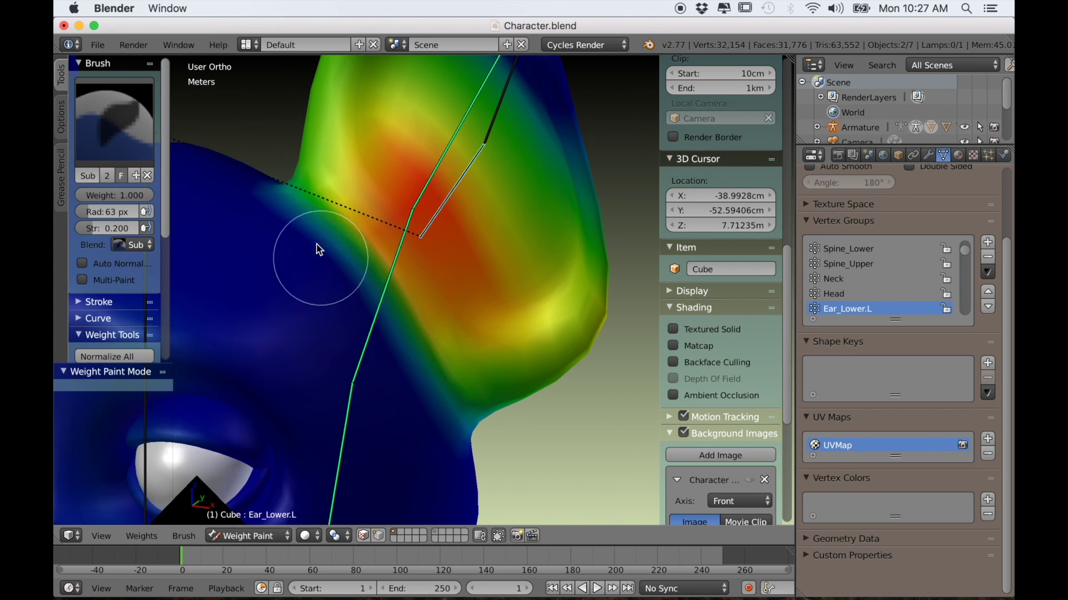
pyautogui.moveTo(426, 324)
pyautogui.mouseDown()
pyautogui.moveTo(347, 209)
pyautogui.moveTo(336, 226)
pyautogui.moveTo(484, 420)
pyautogui.mouseUp()
pyautogui.moveTo(409, 329); pyautogui.dragTo(296, 162)
pyautogui.scroll(-5, 512, 357)
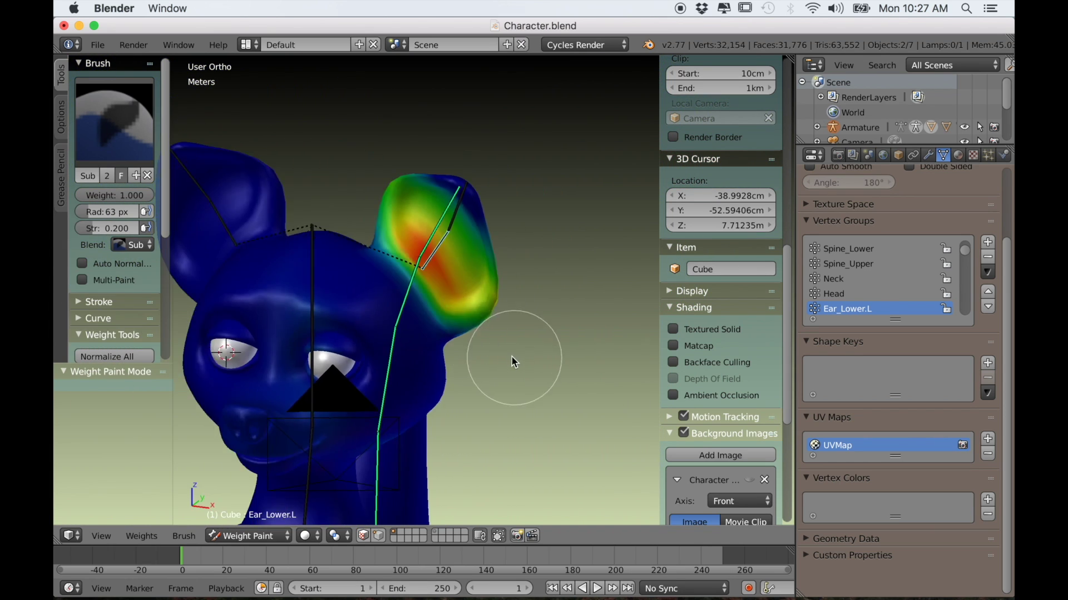
pyautogui.moveTo(512, 357); pyautogui.dragTo(388, 355, button='middle')
pyautogui.scroll(4, 389, 355)
pyautogui.moveTo(505, 209); pyautogui.dragTo(436, 301)
pyautogui.moveTo(439, 304); pyautogui.dragTo(486, 385, button='middle')
pyautogui.scroll(-3, 255, 388)
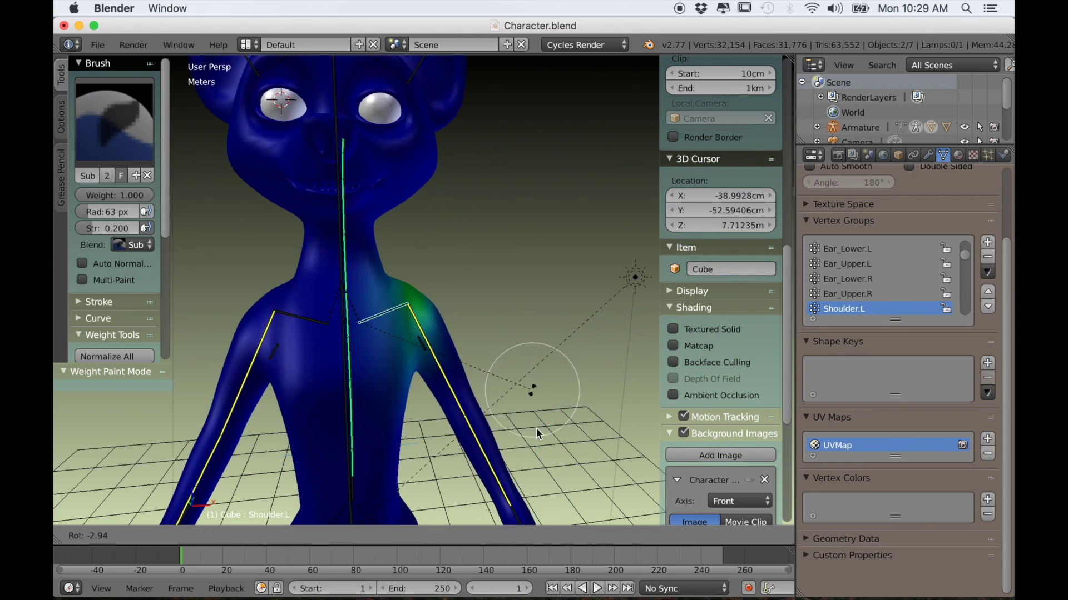
pyautogui.scroll(-3, 536, 428)
pyautogui.moveTo(476, 470); pyautogui.dragTo(472, 345, button='middle')
# Test-rotate the Hand.L bone, then start rotating Foot_Upper.L to check the cleaned hand and foot weights
pyautogui.scroll(3, 469, 342)
pyautogui.scroll(3, 467, 341)
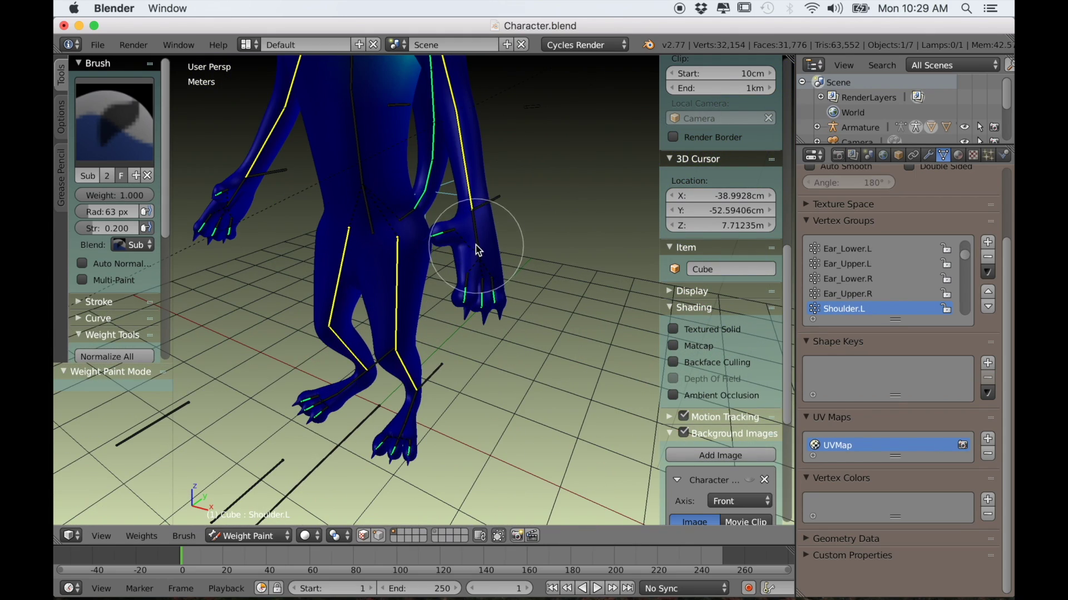
pyautogui.rightClick(485, 242)
pyautogui.moveTo(488, 242); pyautogui.dragTo(626, 318, button='middle')
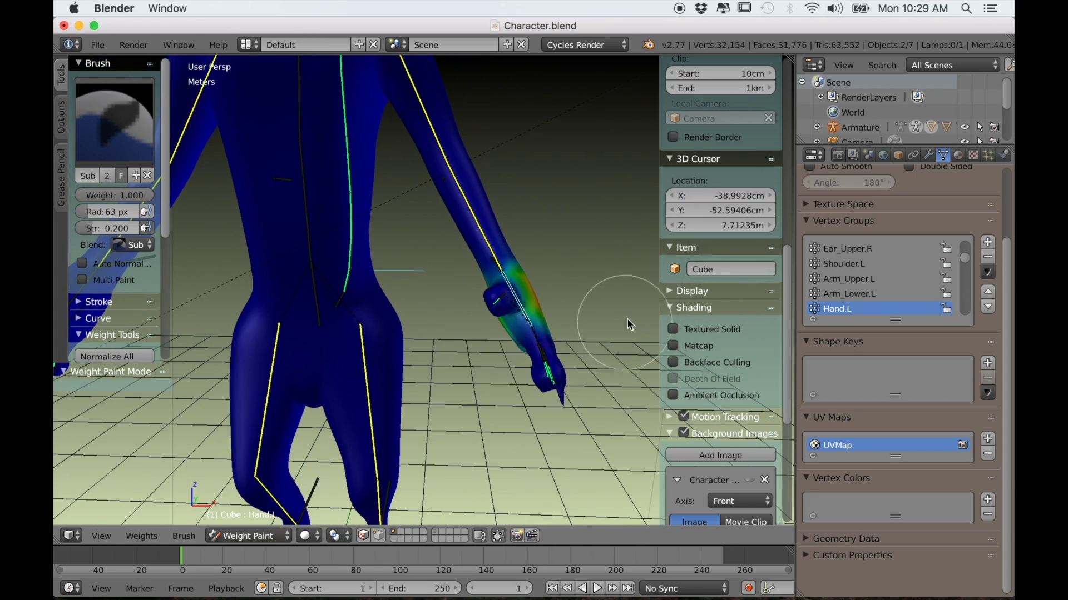
pyautogui.press('r')
pyautogui.click(511, 380)
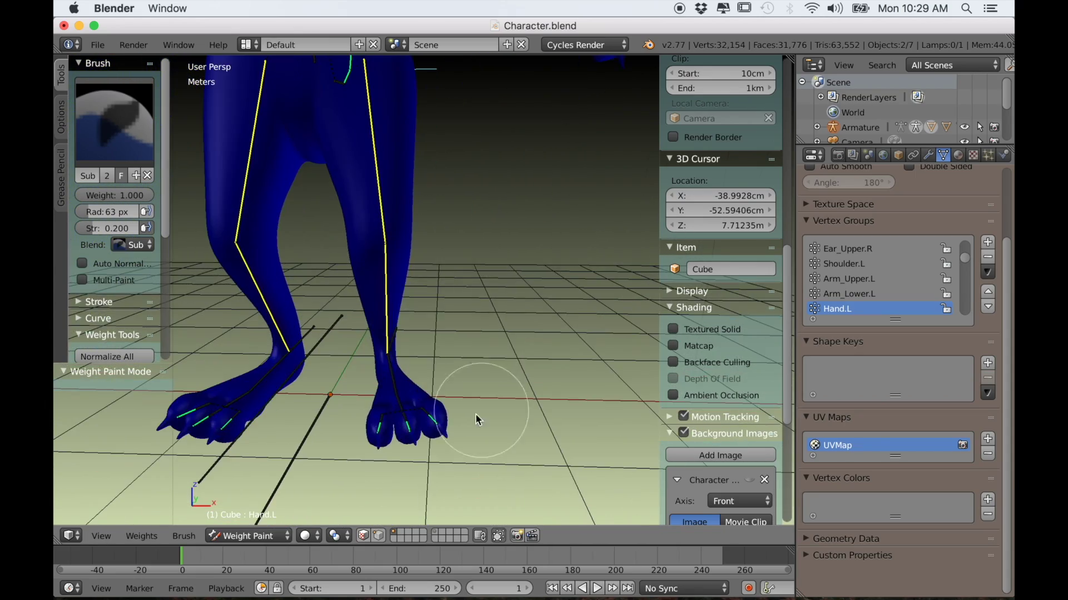
pyautogui.moveTo(476, 414); pyautogui.dragTo(556, 372, button='middle')
pyautogui.press('r')
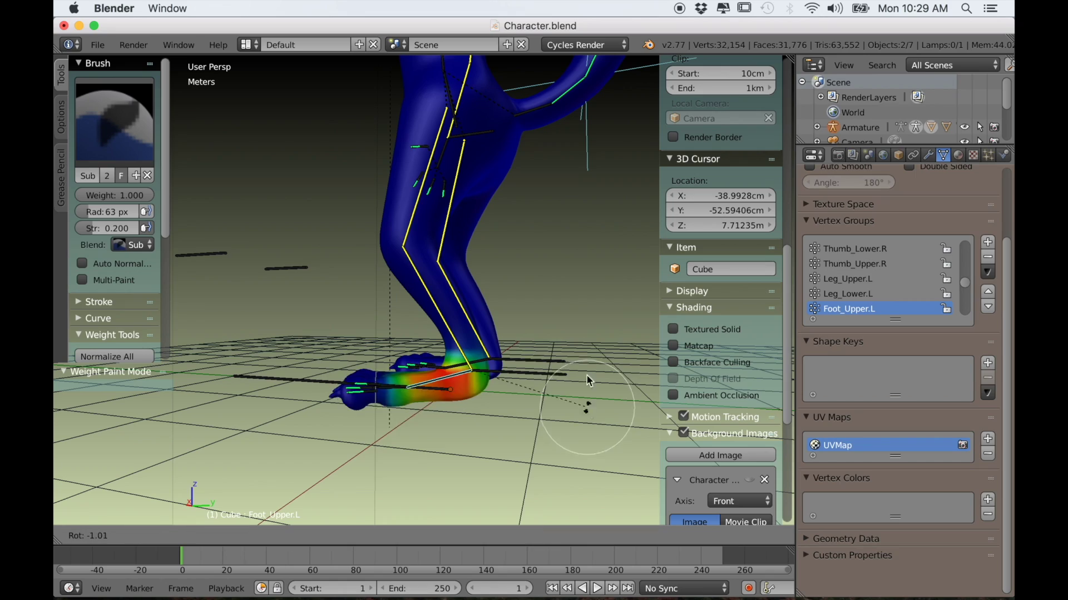
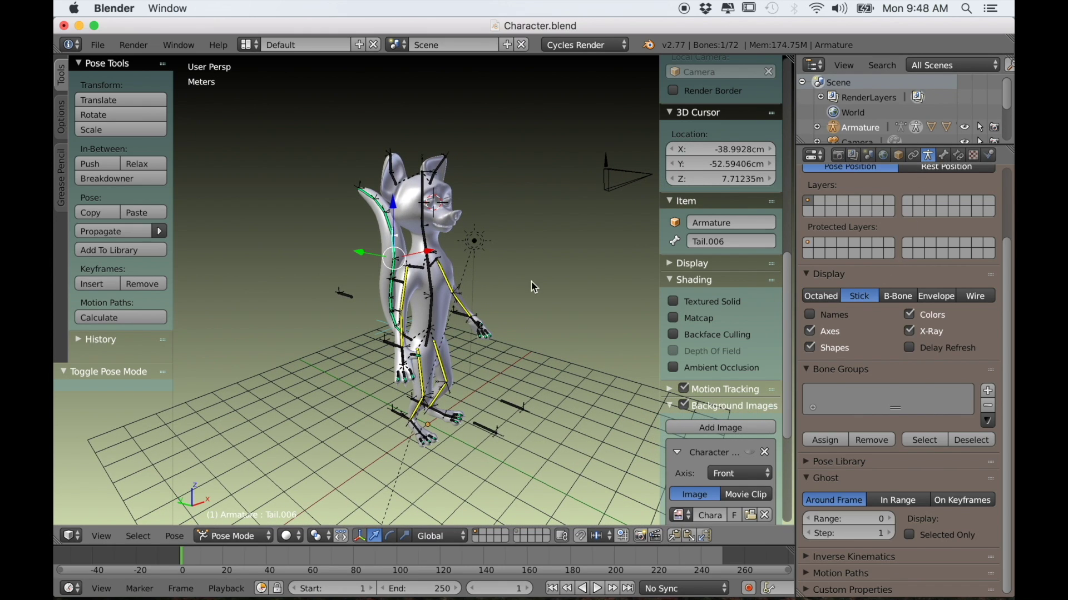
# Preview the bones in B-Bone, Envelope and Wire display types
pyautogui.moveTo(534, 287); pyautogui.dragTo(763, 317, button='middle')
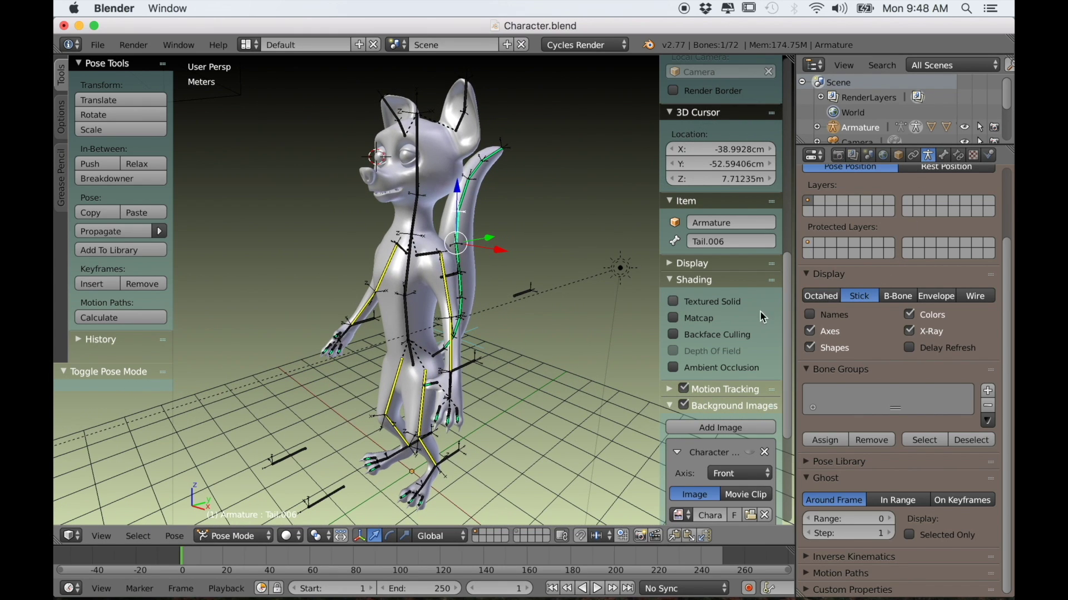
pyautogui.click(899, 298)
pyautogui.moveTo(437, 358)
pyautogui.mouseDown(button='middle')
pyautogui.moveTo(532, 349)
pyautogui.moveTo(436, 361)
pyautogui.mouseUp(button='middle')
pyautogui.click(923, 297)
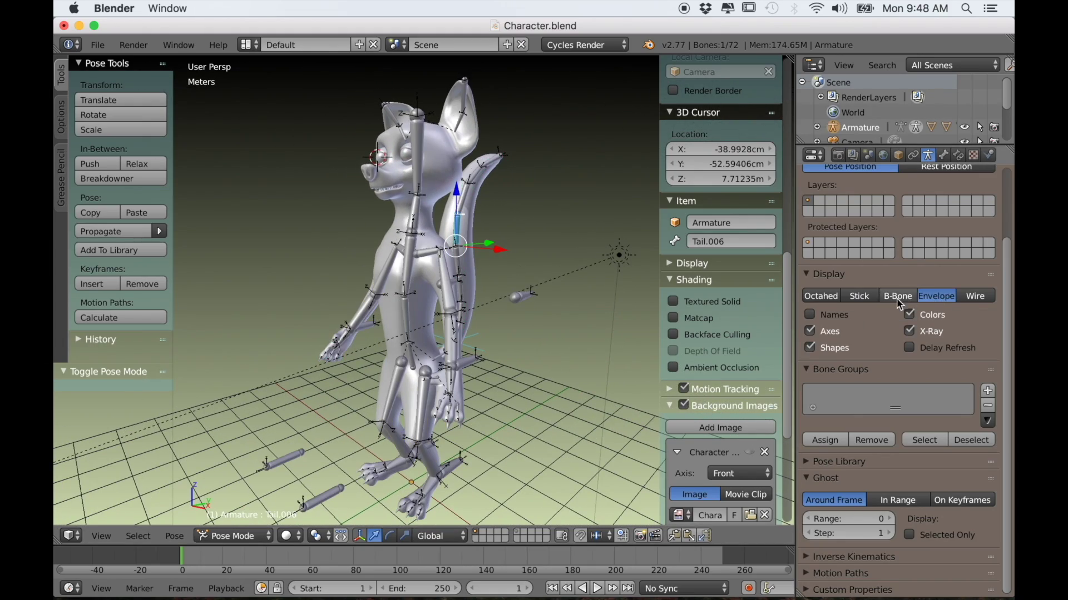
pyautogui.click(975, 297)
pyautogui.moveTo(516, 285); pyautogui.dragTo(559, 301, button='middle')
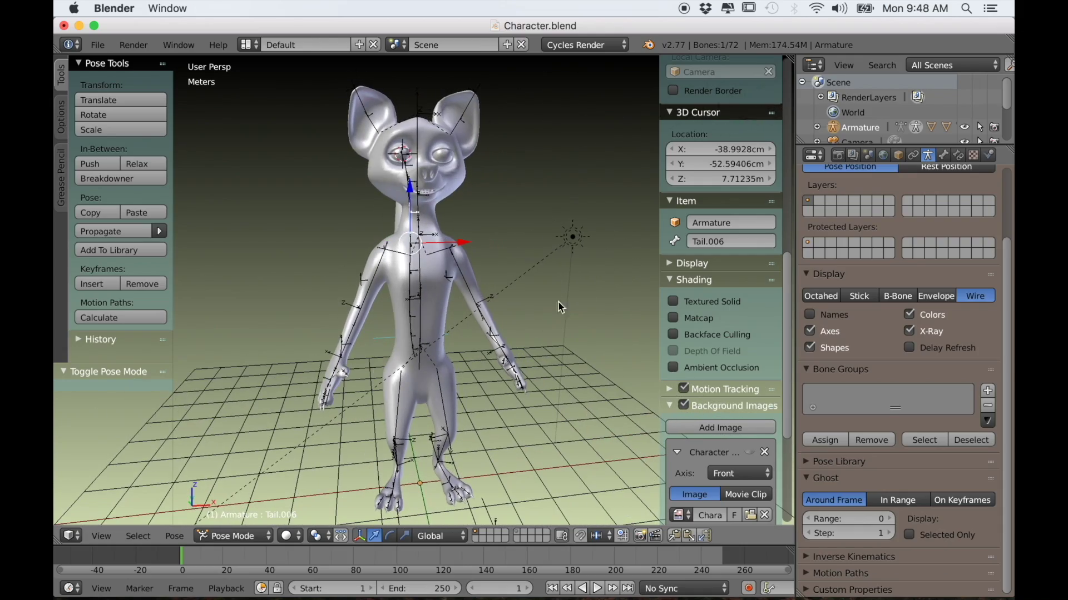
pyautogui.moveTo(502, 332); pyautogui.dragTo(506, 422, button='middle')
# Reveal the hidden root bone with Alt+H and turn off bone Axes display
pyautogui.press('a')
pyautogui.hotkey('alt', 'h')
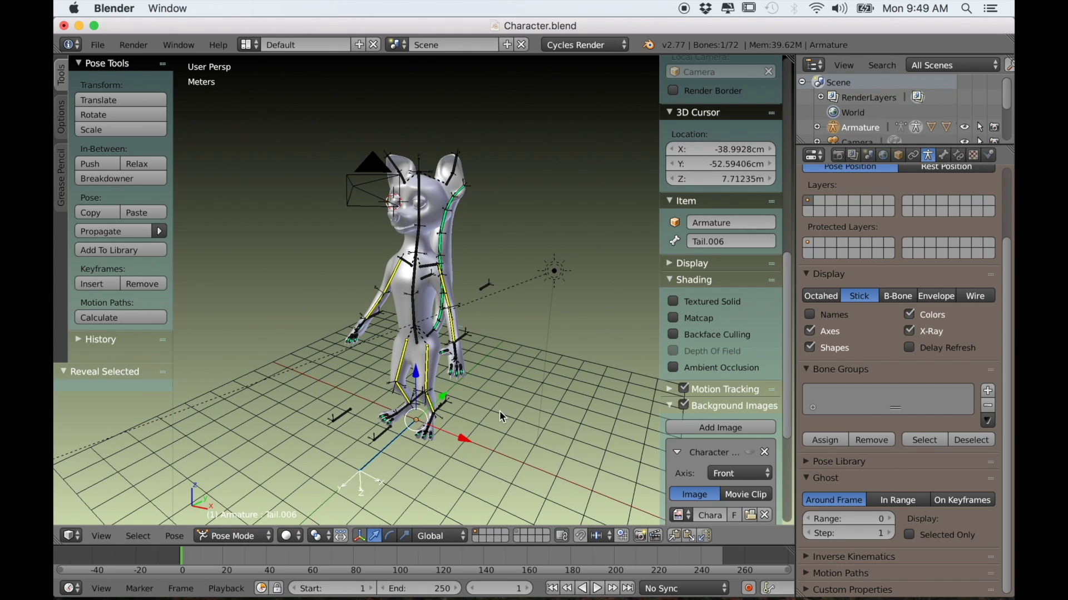
pyautogui.scroll(2, 401, 417)
pyautogui.scroll(-2, 402, 417)
pyautogui.keyDown('shift'); pyautogui.moveTo(385, 438); pyautogui.dragTo(432, 415, button='middle'); pyautogui.keyUp('shift')
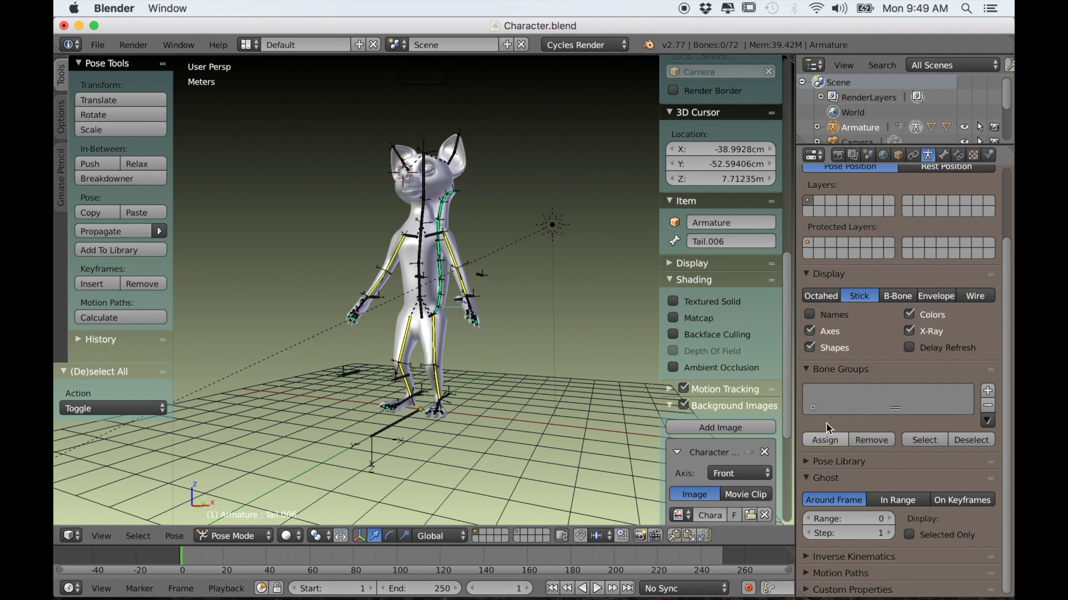
pyautogui.click(810, 331)
pyautogui.moveTo(491, 348); pyautogui.dragTo(456, 313, button='middle')
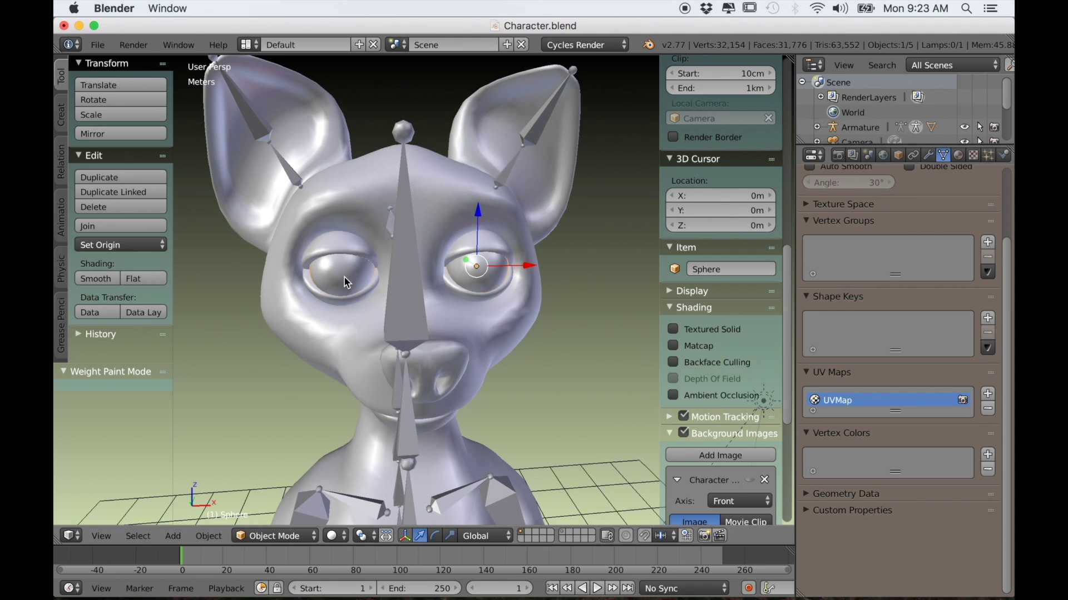
# In wireframe, box-select the left eye's vertices and separate them by selection
pyautogui.press('z')
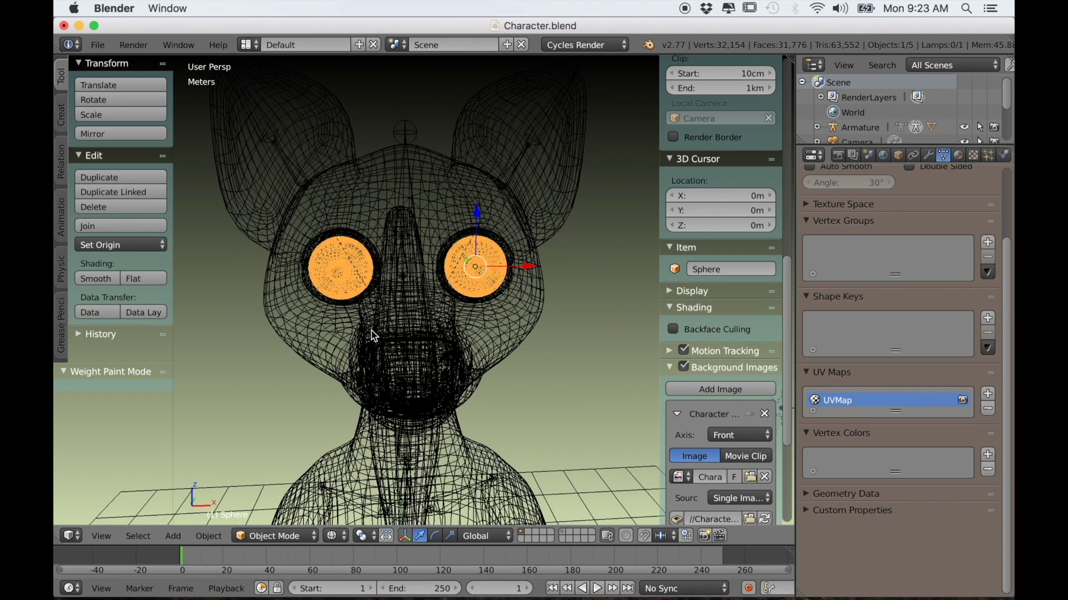
pyautogui.press('Tab')
pyautogui.press('a')
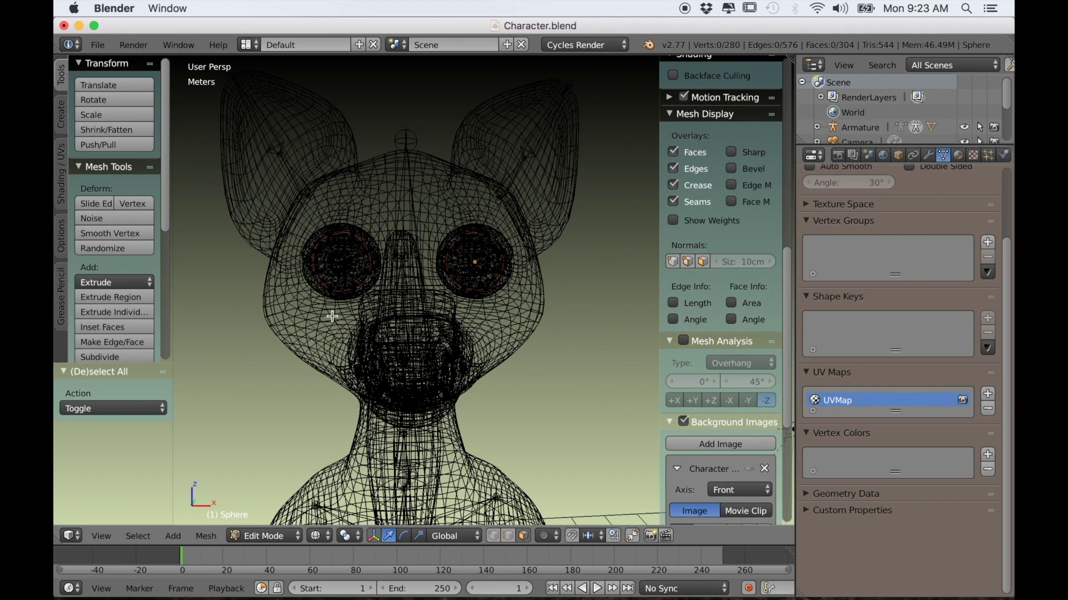
pyautogui.moveTo(275, 182); pyautogui.dragTo(406, 365)
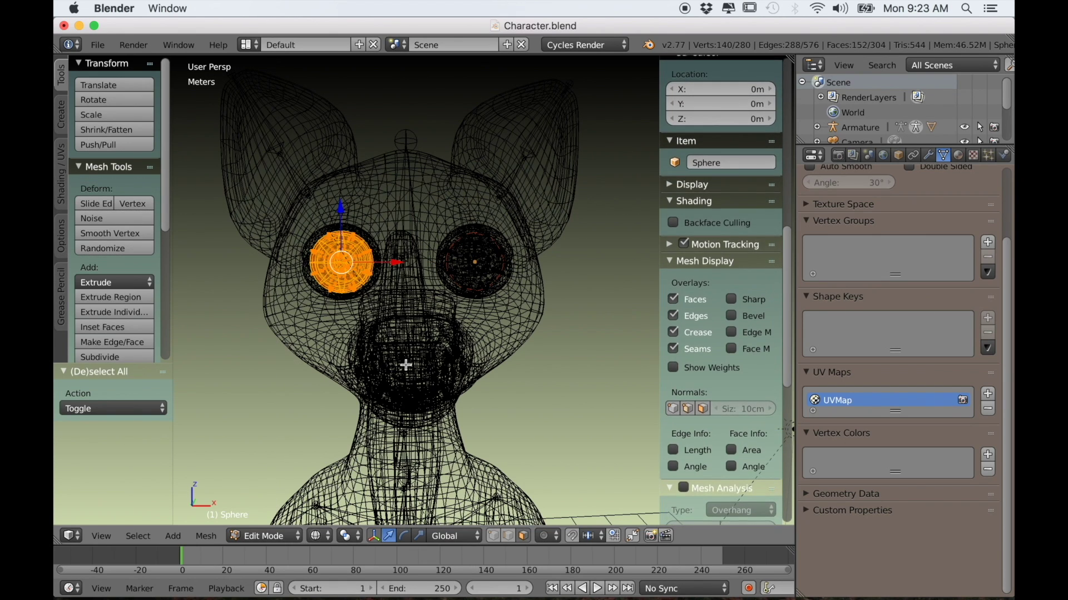
pyautogui.press('p')
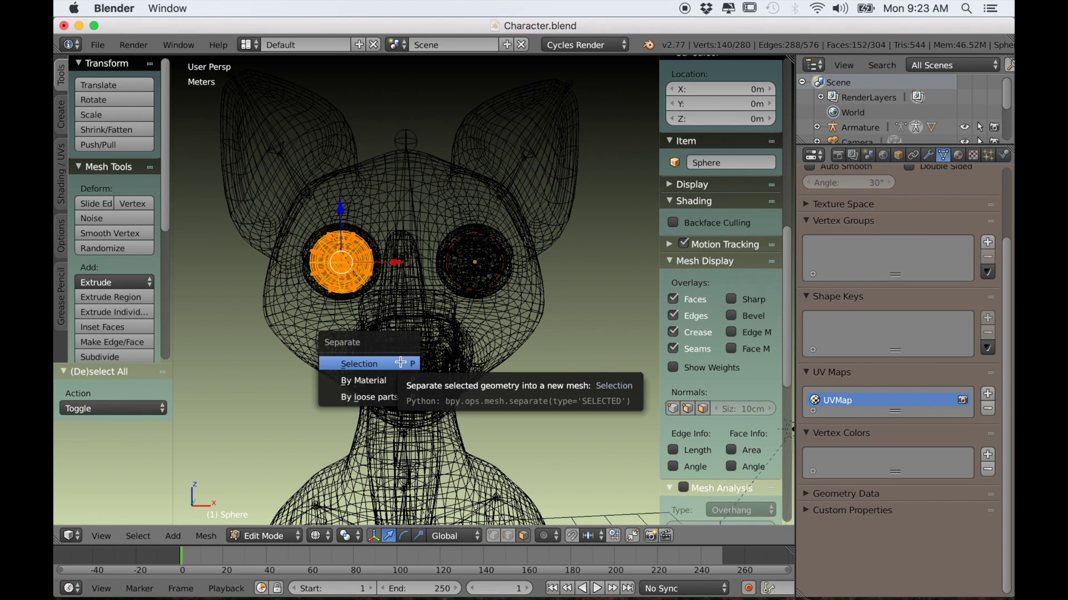
pyautogui.click(401, 362)
# Return to Object Mode and select the new Sphere.002 eye object
pyautogui.press('Tab')
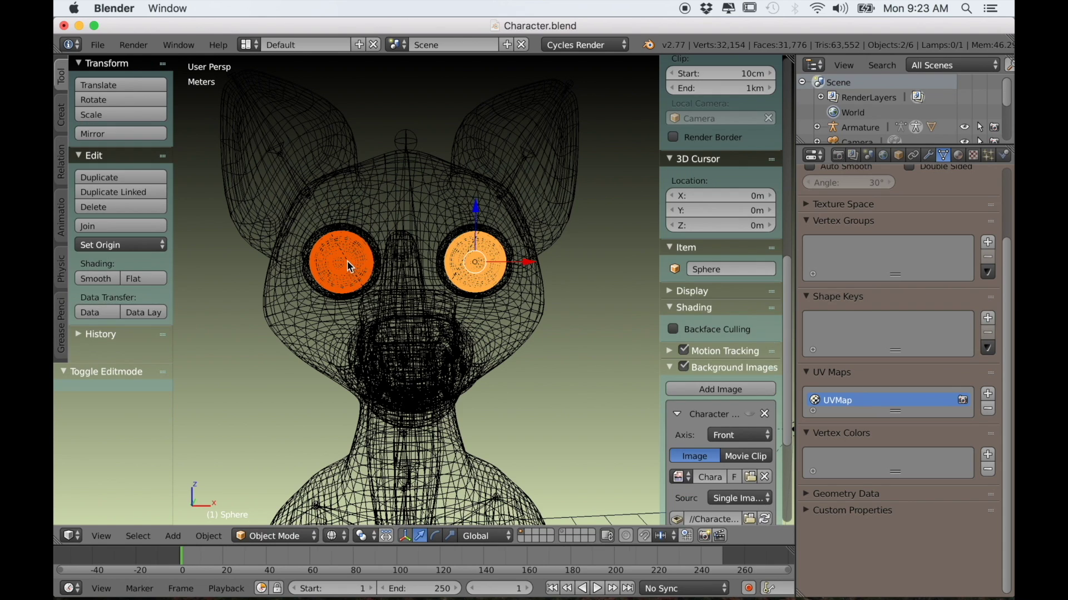
pyautogui.rightClick(346, 260)
pyautogui.rightClick(346, 260)
pyautogui.rightClick(347, 263)
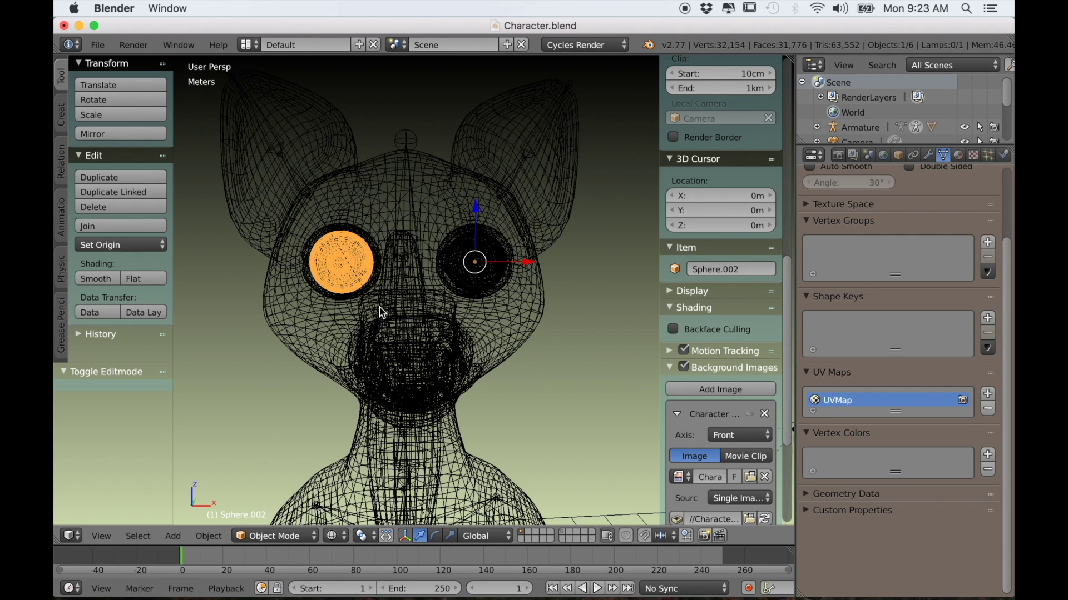
pyautogui.moveTo(383, 313); pyautogui.dragTo(447, 354, button='middle')
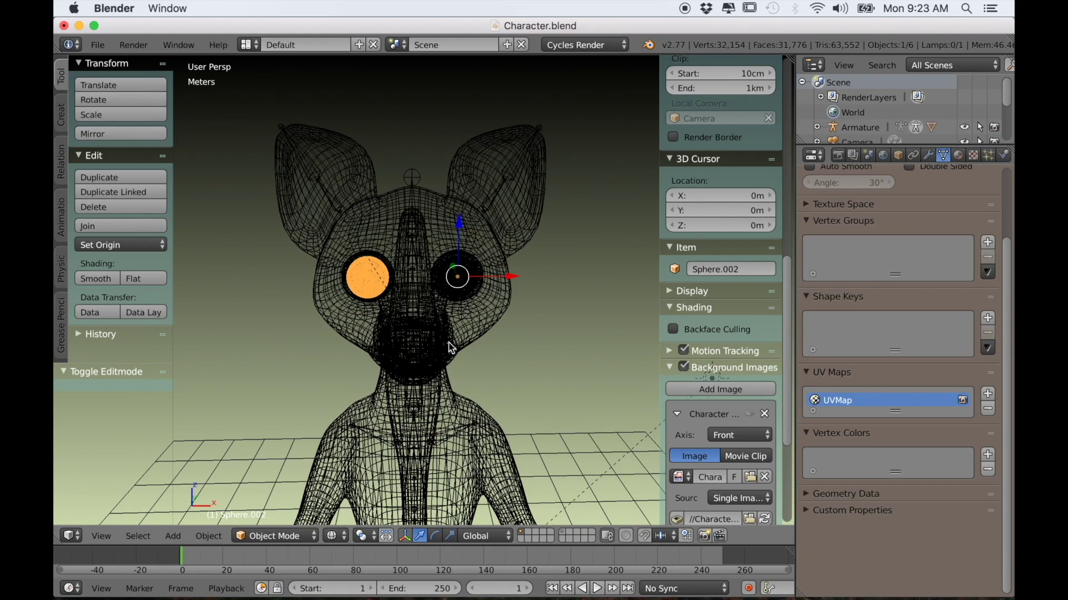
# Move Sphere.002's origin to its center of mass using Object > Transform
pyautogui.click(208, 537)
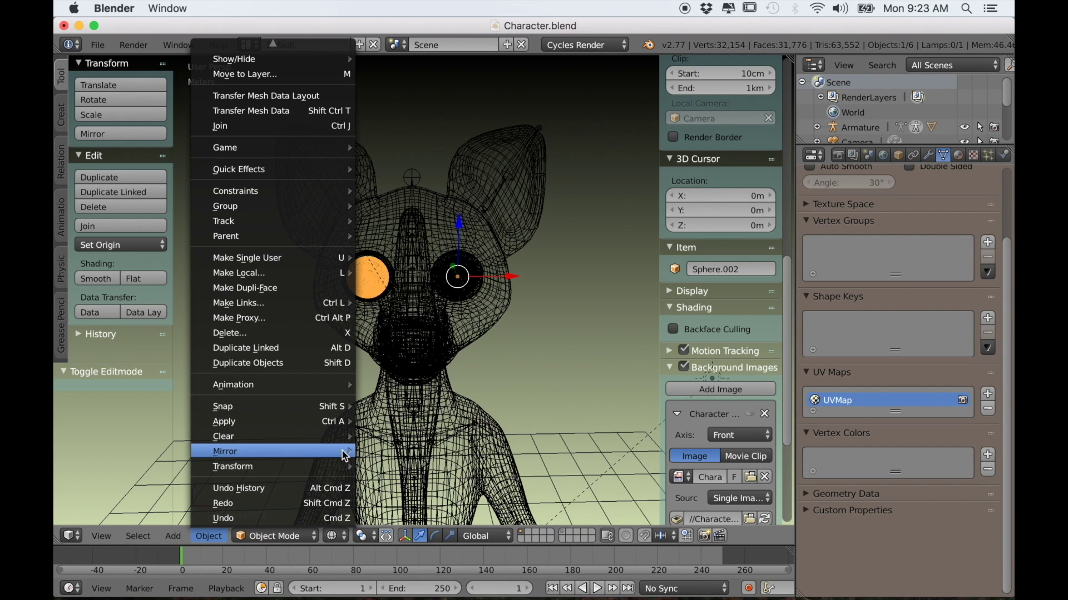
pyautogui.moveTo(349, 467)
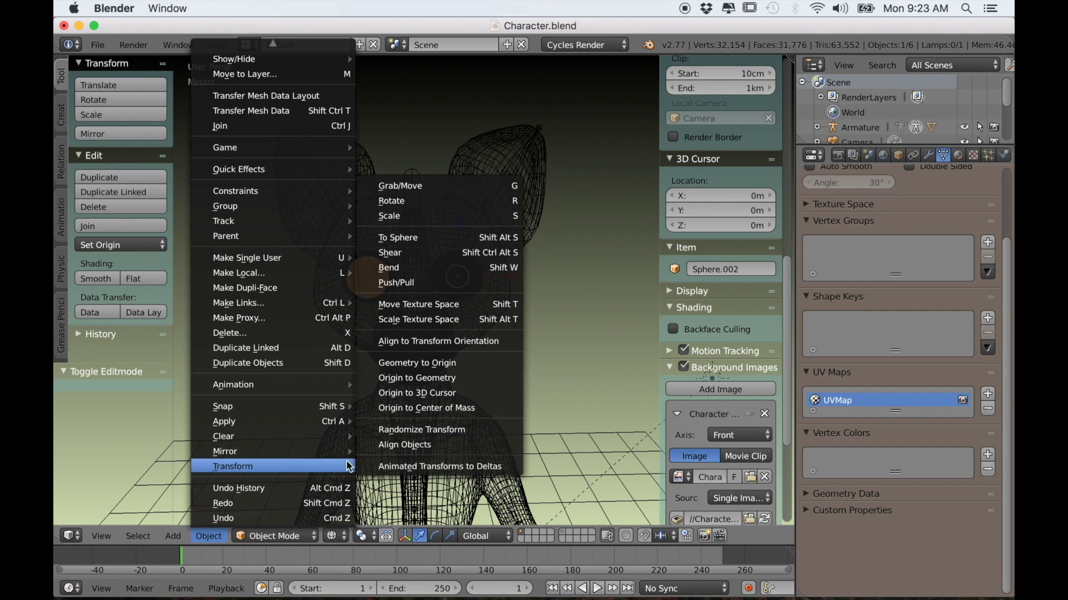
pyautogui.click(441, 407)
pyautogui.rightClick(474, 276)
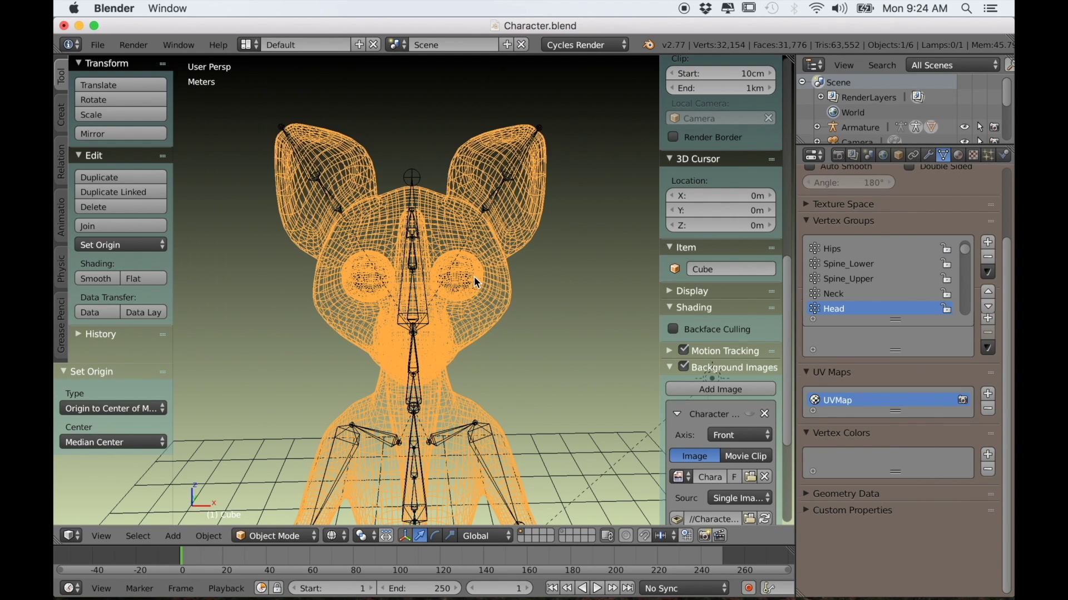
pyautogui.rightClick(457, 292)
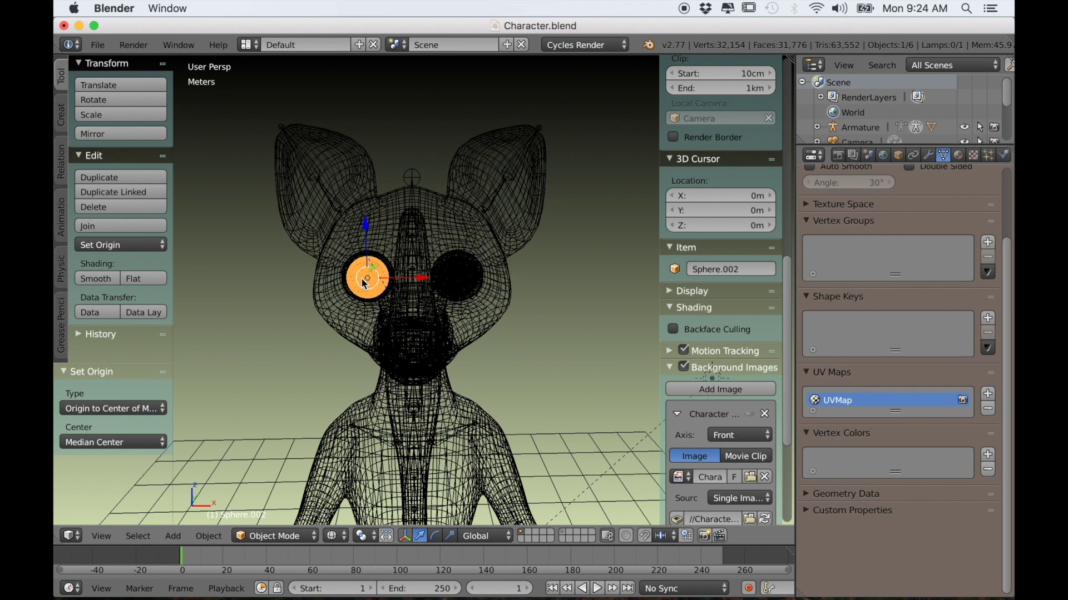
pyautogui.moveTo(449, 323); pyautogui.dragTo(475, 365, button='middle')
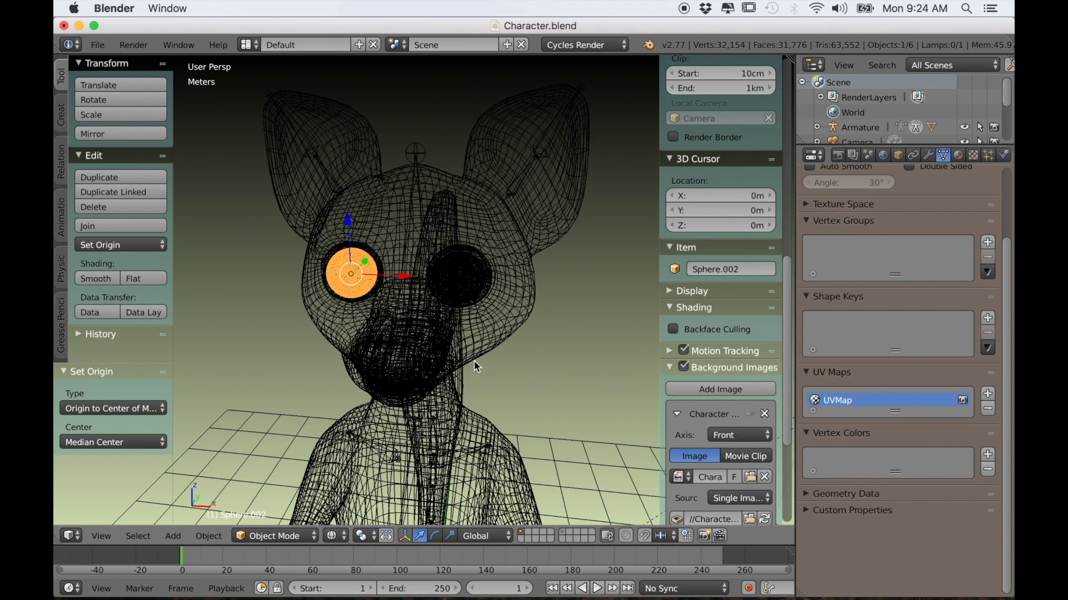
# Parent the eye sphere to the Head bone with Ctrl+P > Bone
pyautogui.rightClick(457, 278)
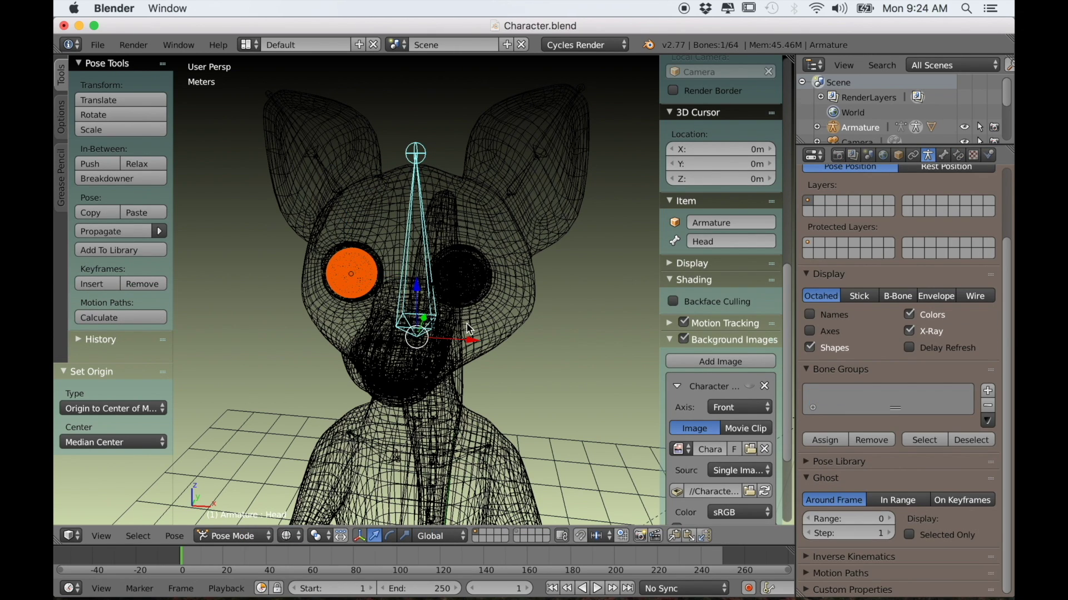
pyautogui.press('z')
pyautogui.rightClick(466, 293)
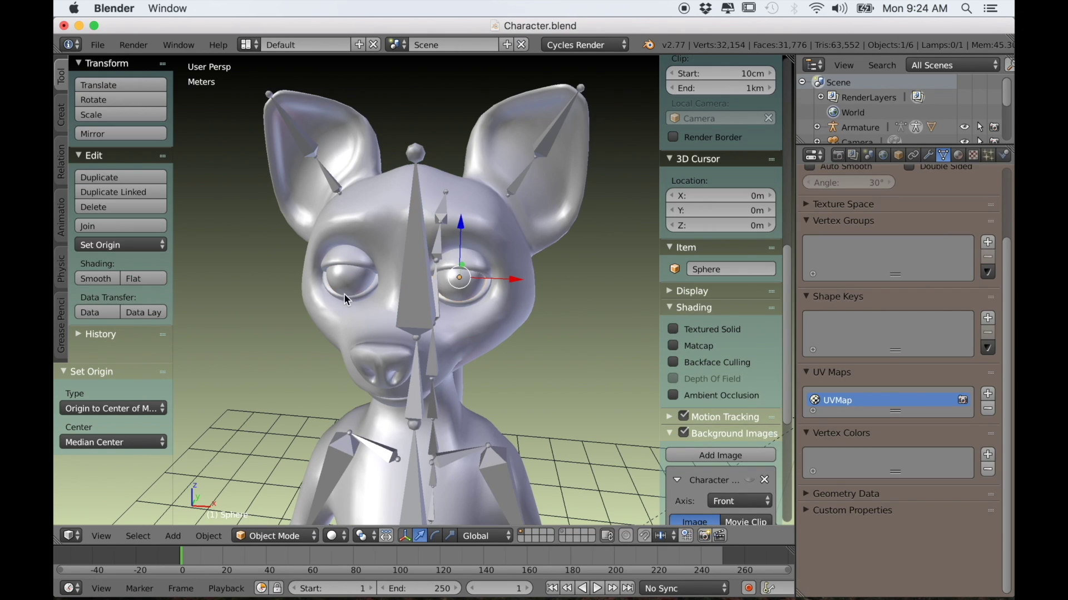
pyautogui.rightClick(417, 153)
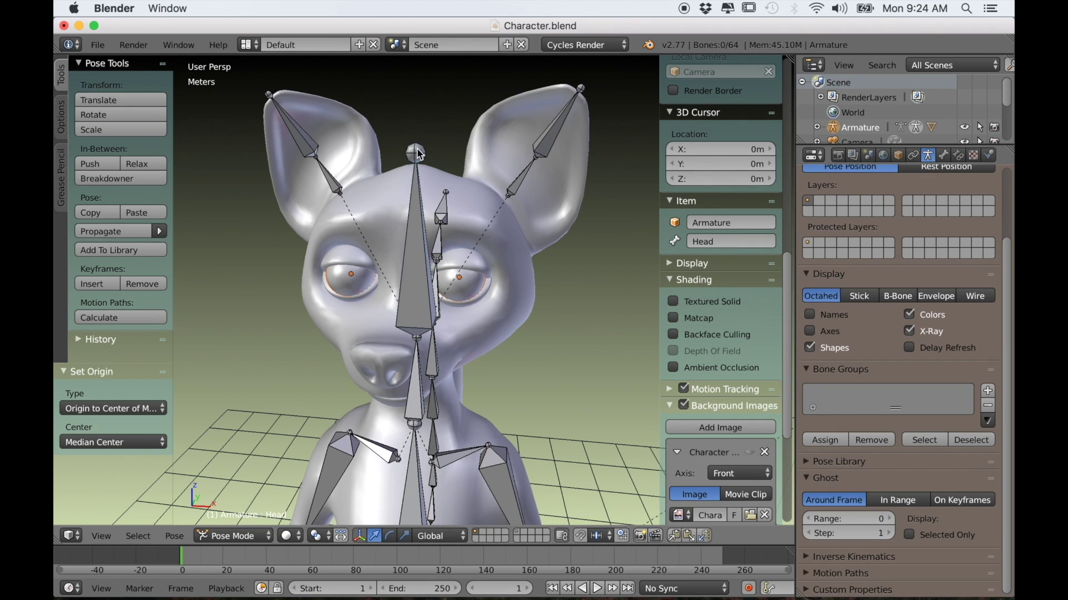
pyautogui.moveTo(433, 237); pyautogui.dragTo(459, 289, button='middle')
pyautogui.hotkey('ctrl', 'p')
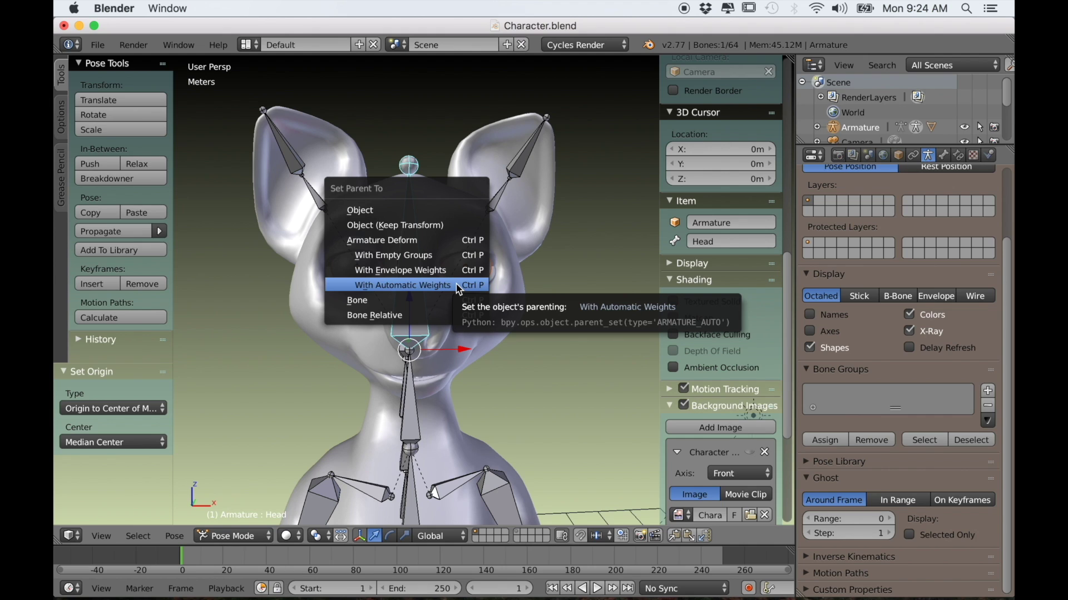
pyautogui.click(429, 303)
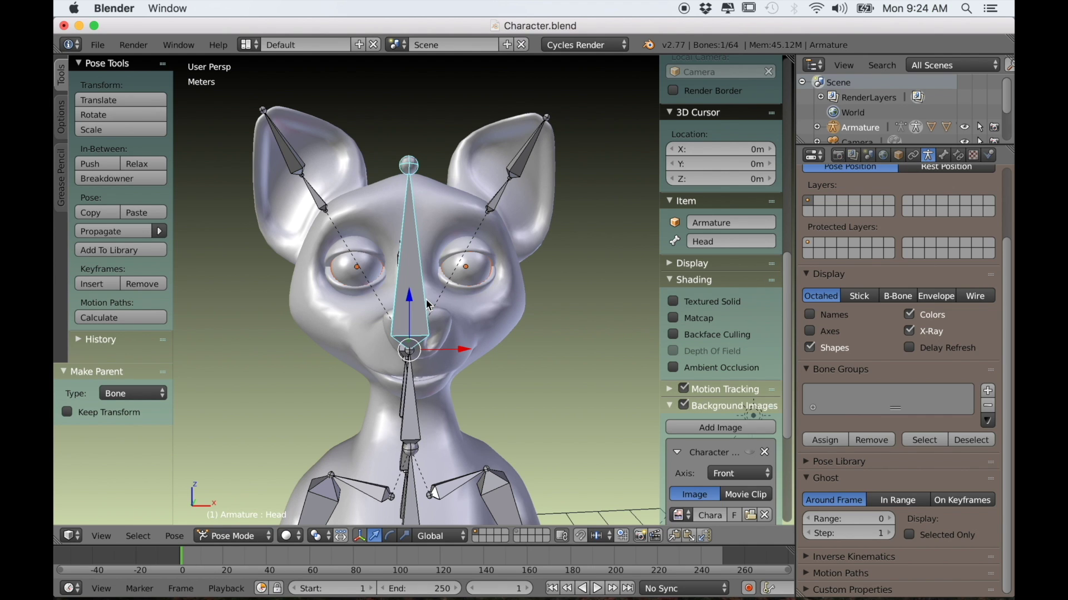
# Test-rotate the Head bone to check the eye follows, then cancel
pyautogui.scroll(-2, 434, 306)
pyautogui.moveTo(441, 312); pyautogui.dragTo(425, 315, button='middle')
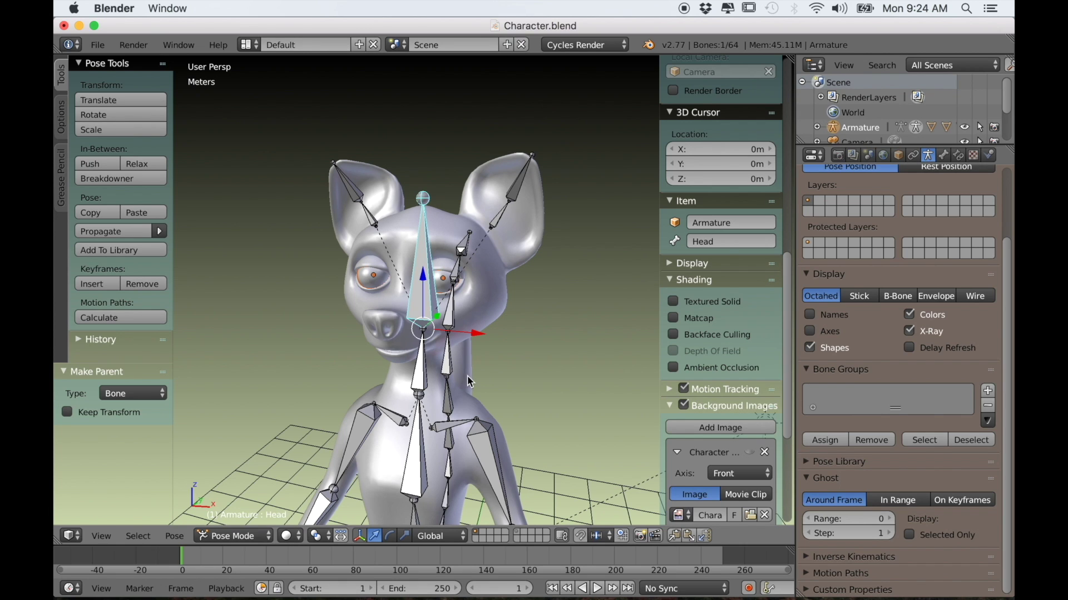
pyautogui.moveTo(470, 382); pyautogui.dragTo(515, 384, button='middle')
pyautogui.press('r')
pyautogui.press('r')
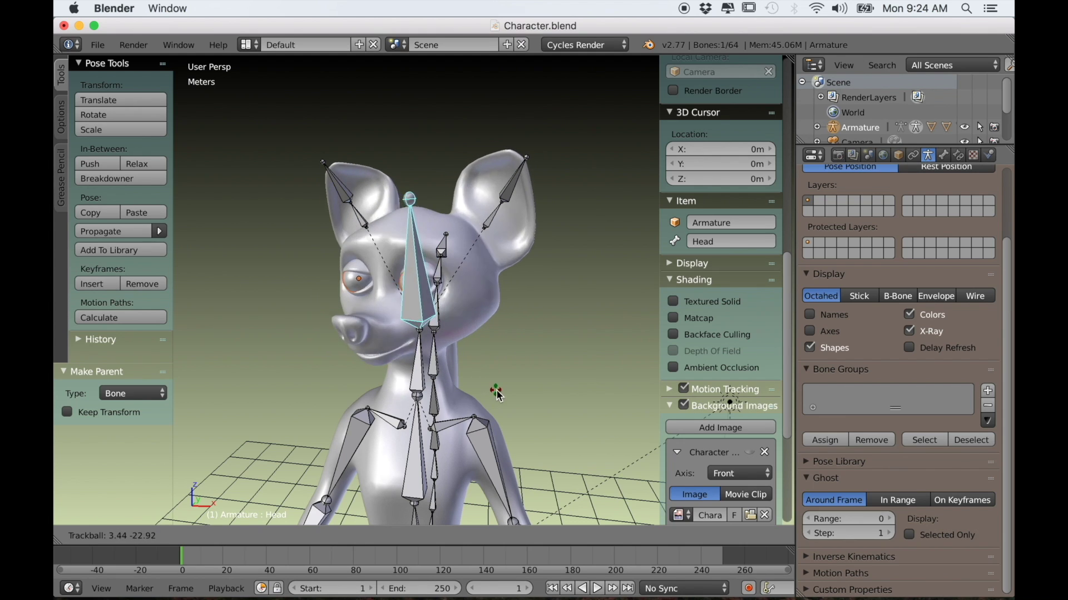
pyautogui.press('Escape')
# Switch the armature to a different interaction mode from the mode list
pyautogui.moveTo(493, 405); pyautogui.dragTo(468, 420, button='middle')
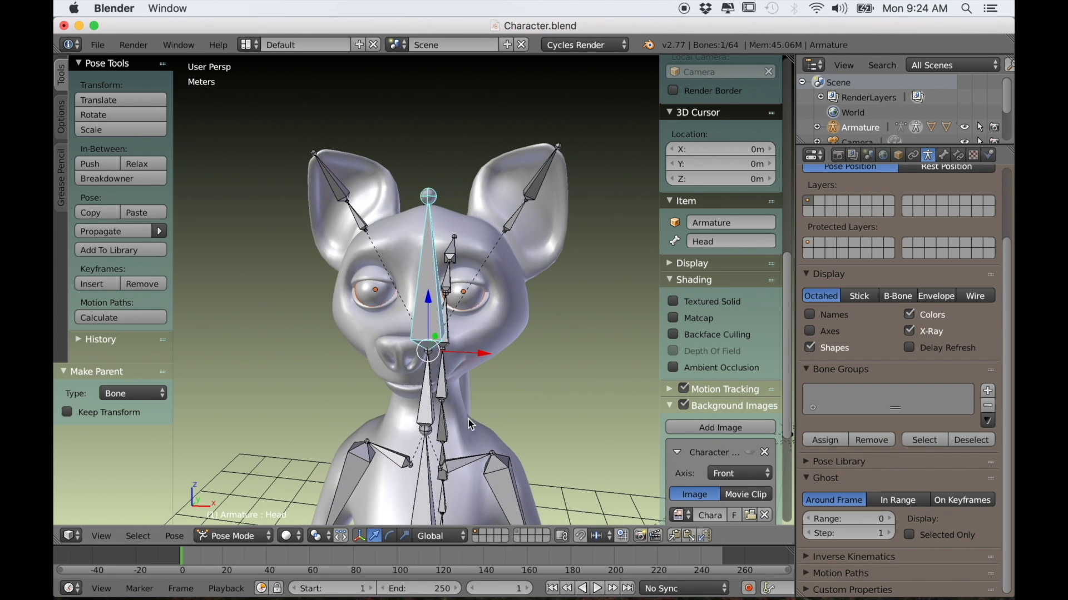
pyautogui.click(239, 535)
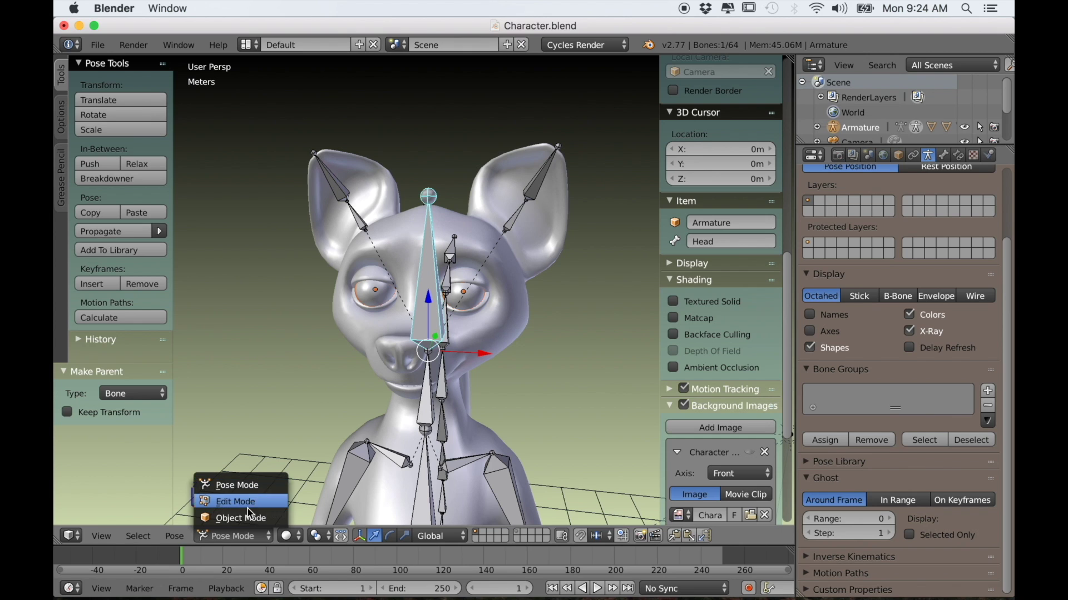
pyautogui.click(248, 517)
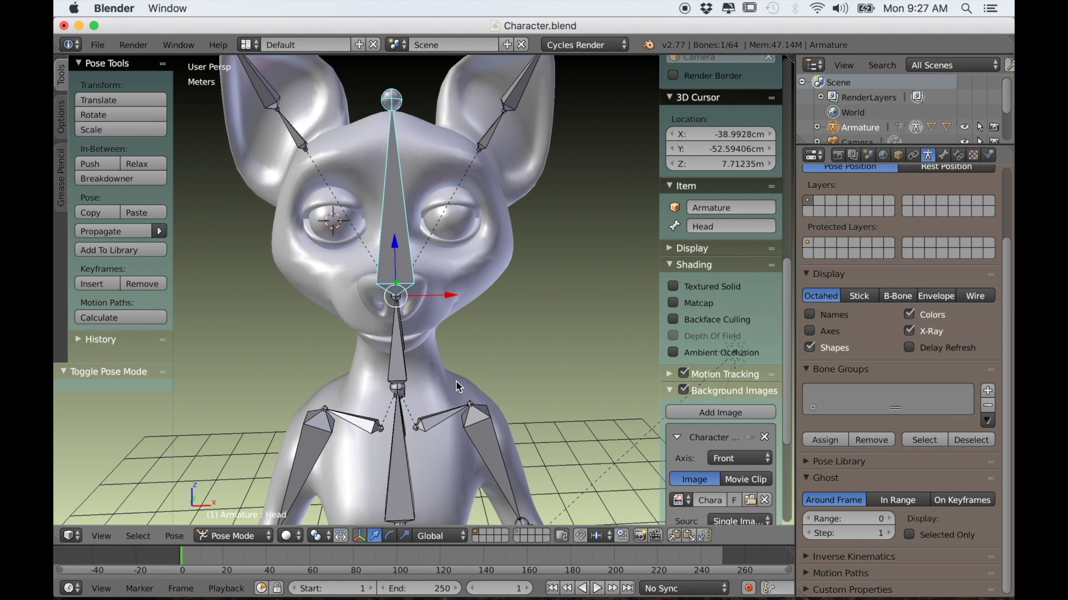
pyautogui.press('r')
pyautogui.press('r')
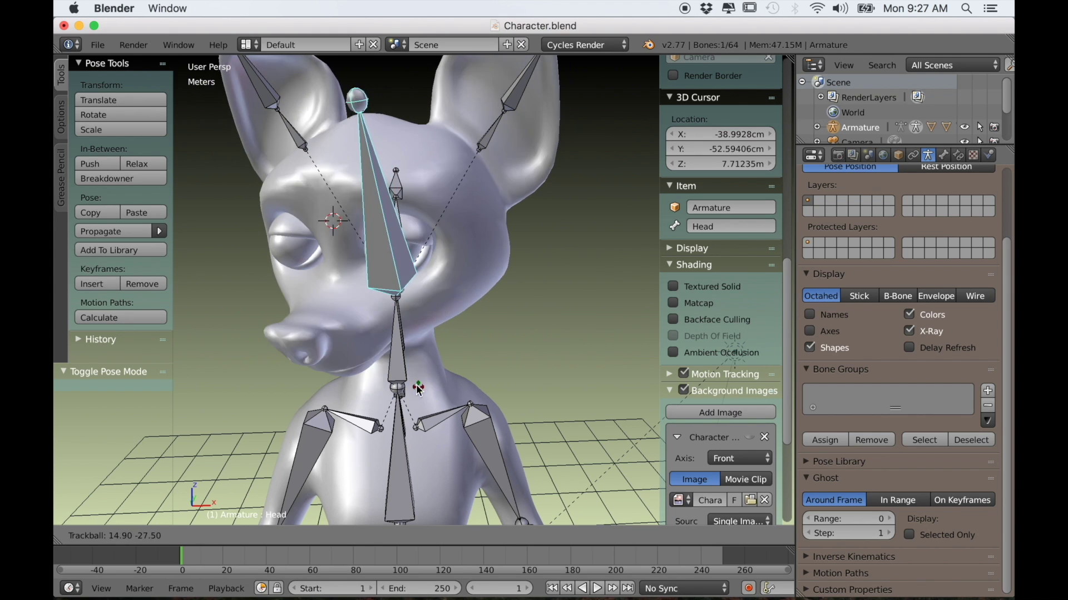
pyautogui.press('Escape')
pyautogui.moveTo(405, 368); pyautogui.dragTo(485, 376, button='middle')
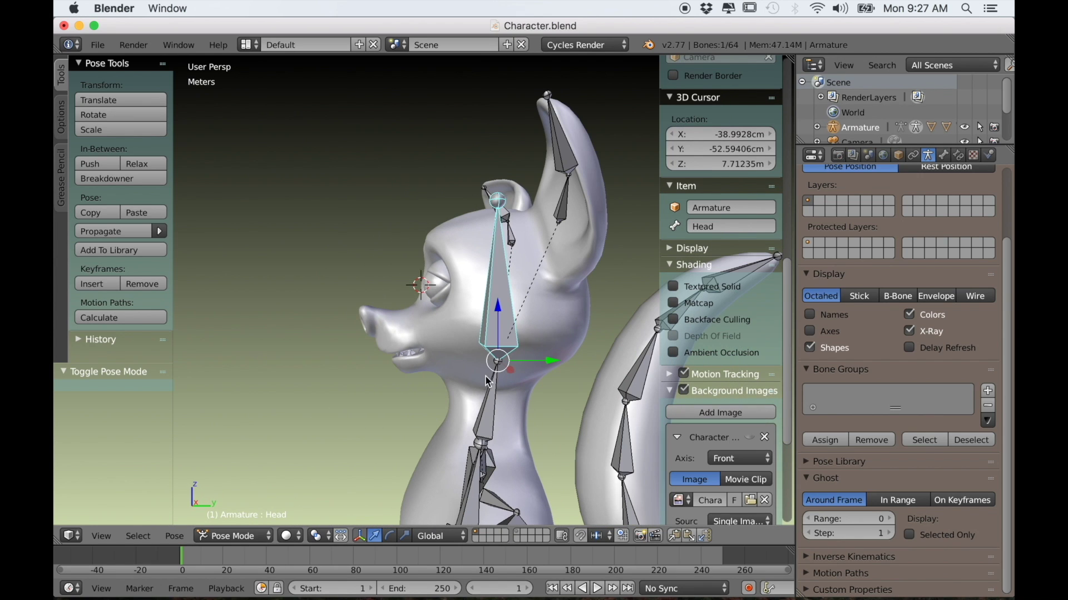
pyautogui.press('r')
pyautogui.press('r')
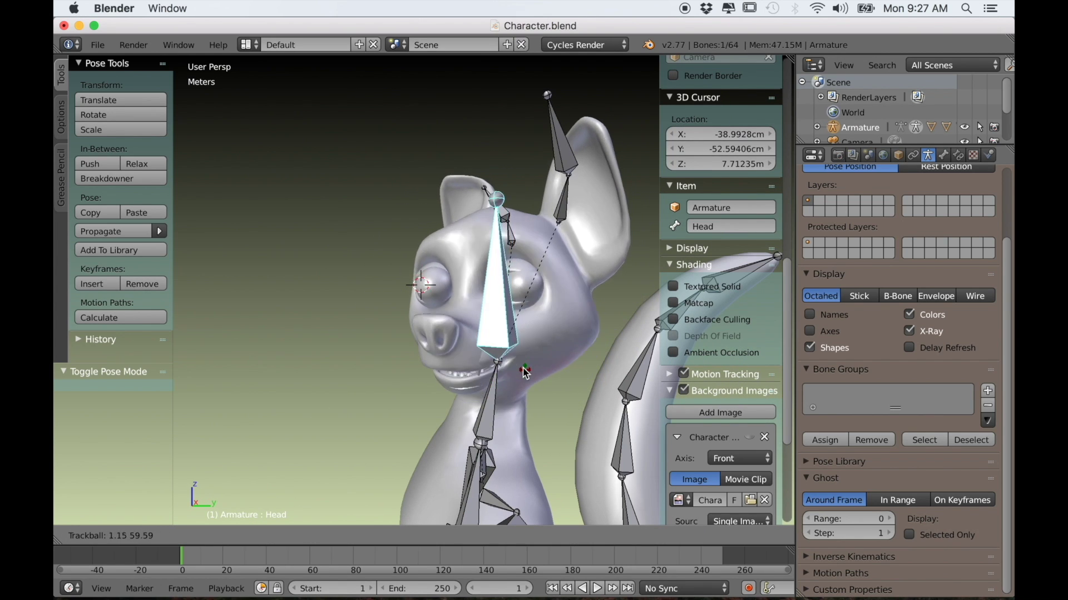
pyautogui.rightClick(492, 386)
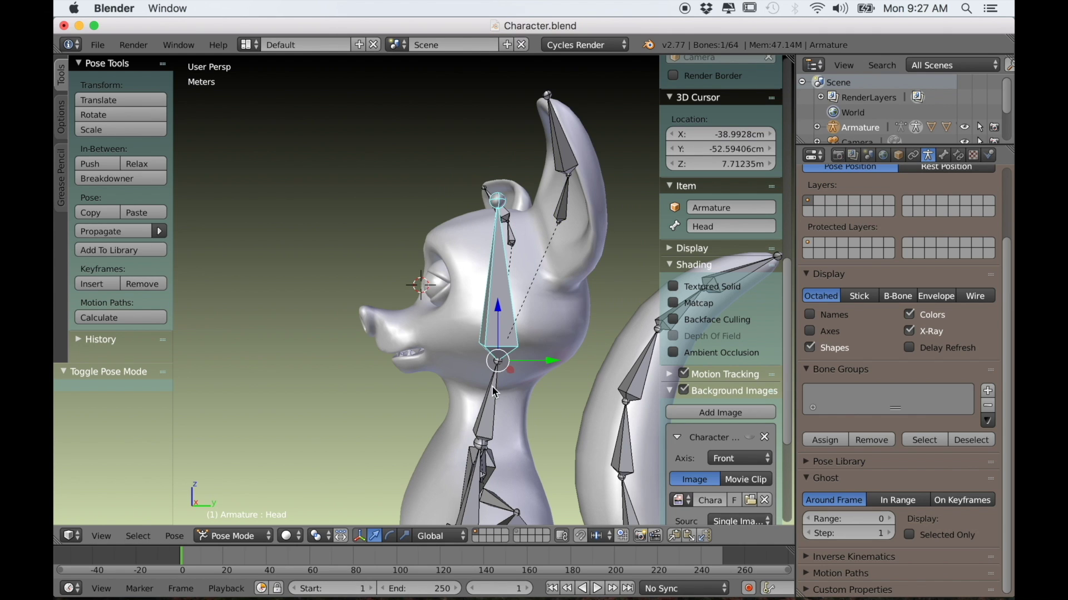
pyautogui.press('r')
pyautogui.press('r')
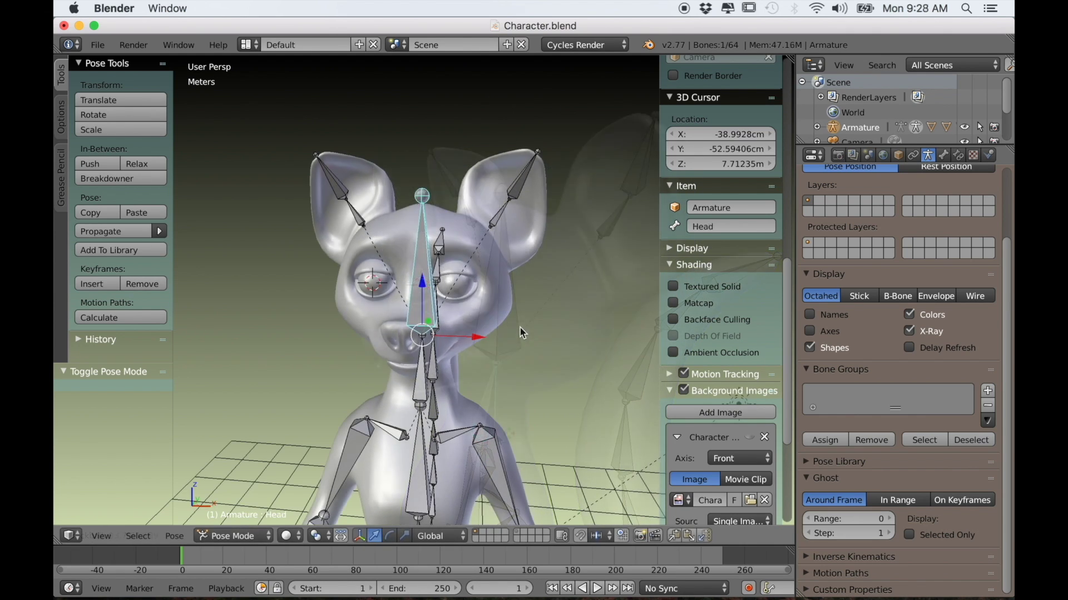
pyautogui.keyDown('shift'); pyautogui.moveTo(520, 326); pyautogui.dragTo(510, 402, button='middle'); pyautogui.keyUp('shift')
# Parent both ear bones to the Head bone with Keep Offset, then test-rotate the head
pyautogui.press('Tab')
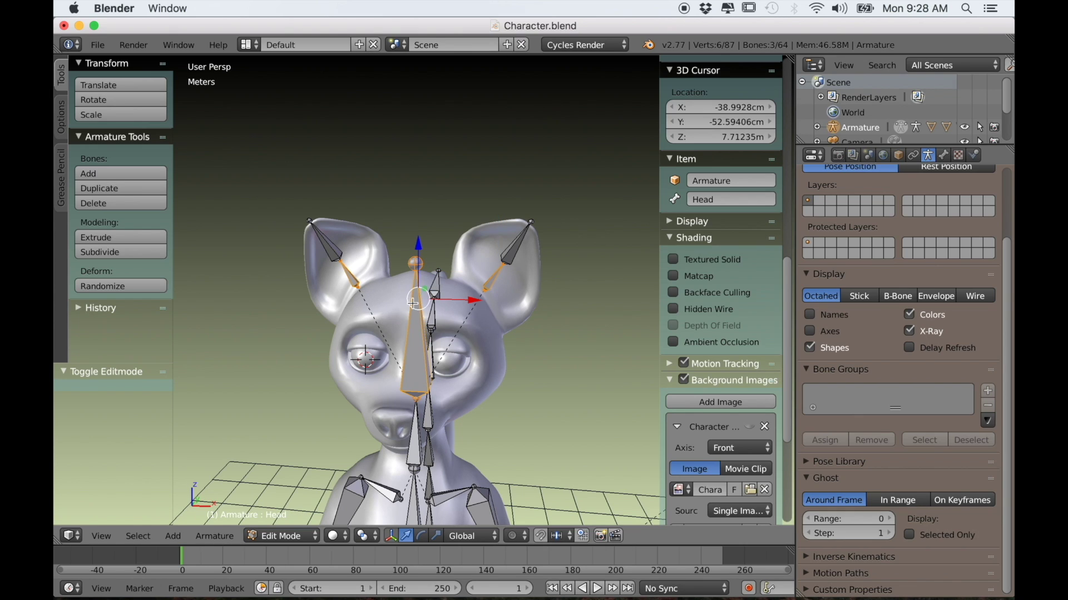
pyautogui.click(420, 318)
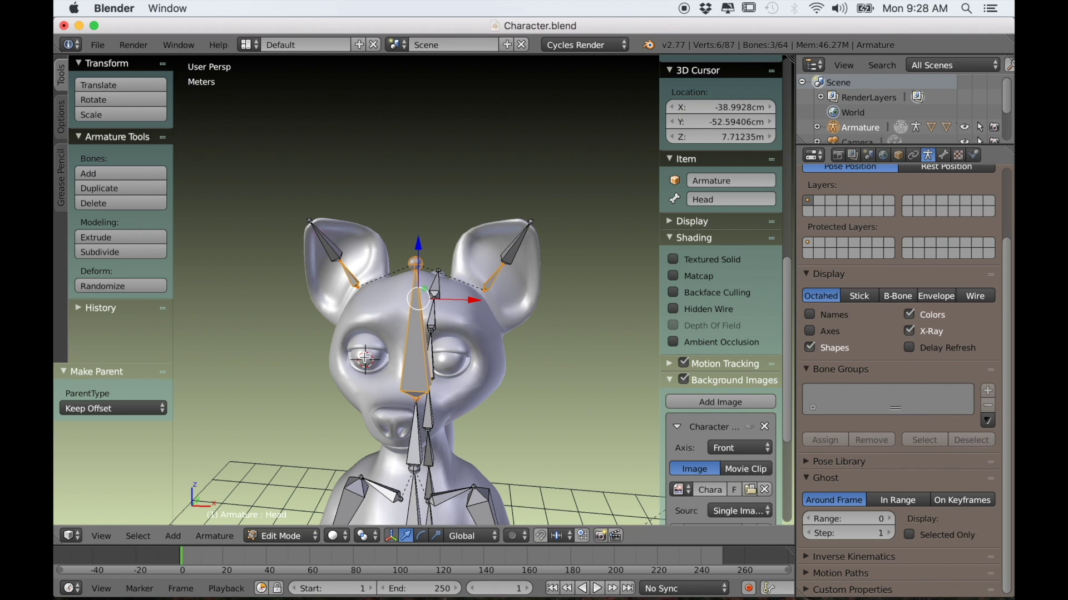
pyautogui.hotkey('ctrl', 'Tab')
pyautogui.press('r')
pyautogui.press('r')
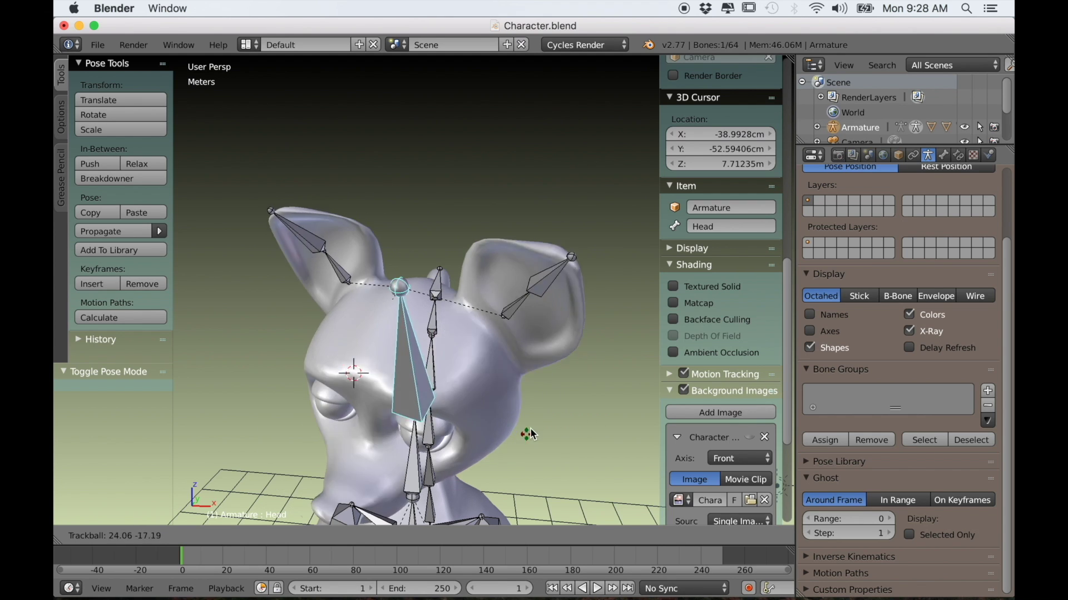
pyautogui.click(520, 401)
pyautogui.moveTo(520, 401); pyautogui.dragTo(505, 355, button='middle')
pyautogui.press('r')
pyautogui.press('r')
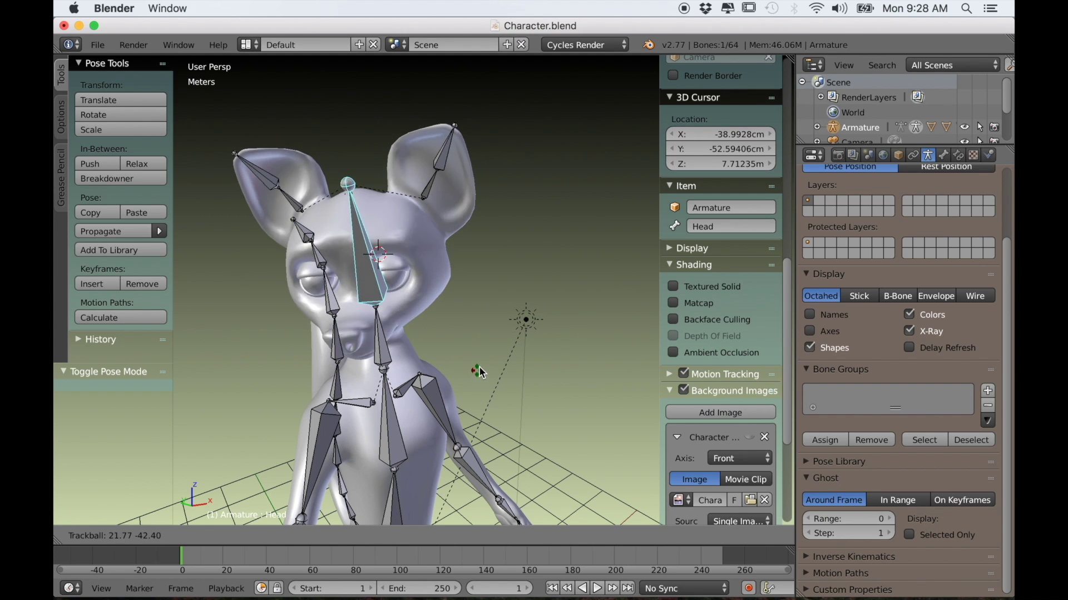
pyautogui.click(500, 373)
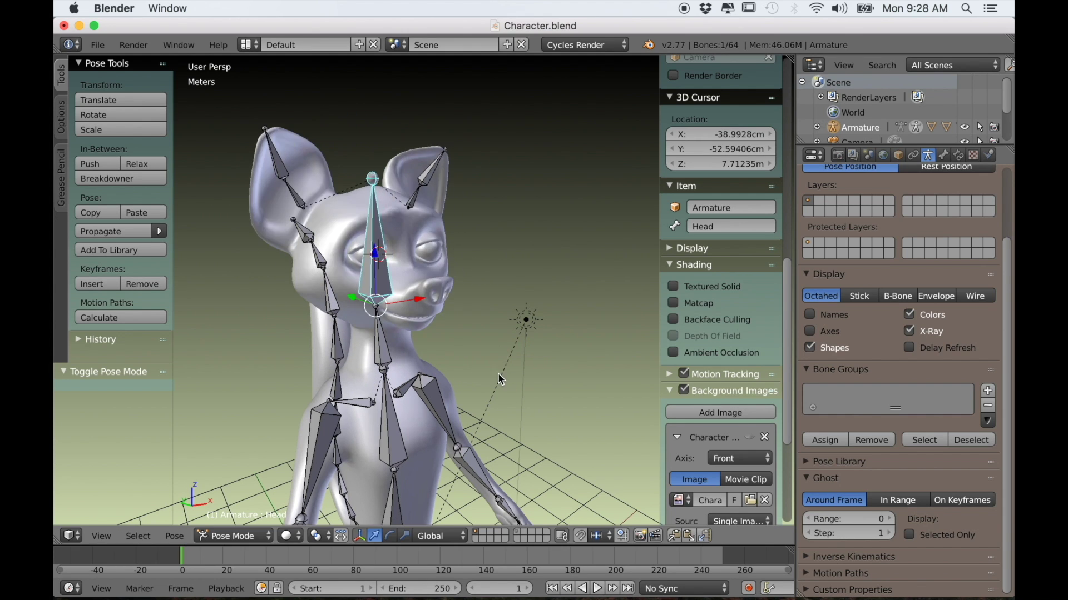
pyautogui.moveTo(500, 374); pyautogui.dragTo(447, 429, button='middle')
pyautogui.scroll(5, 439, 445)
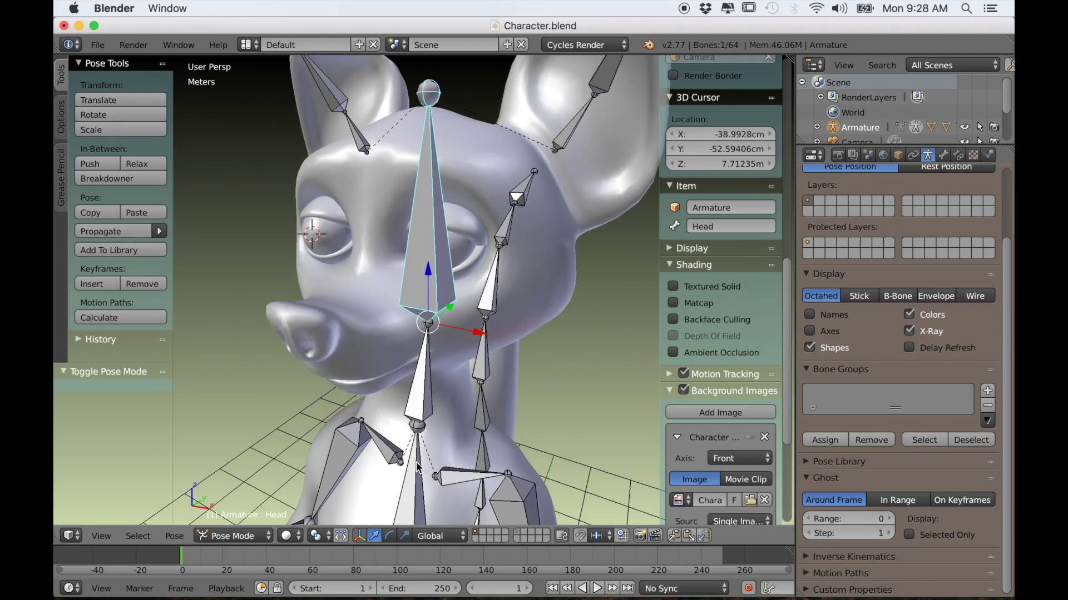
pyautogui.moveTo(416, 462); pyautogui.dragTo(408, 433, button='middle')
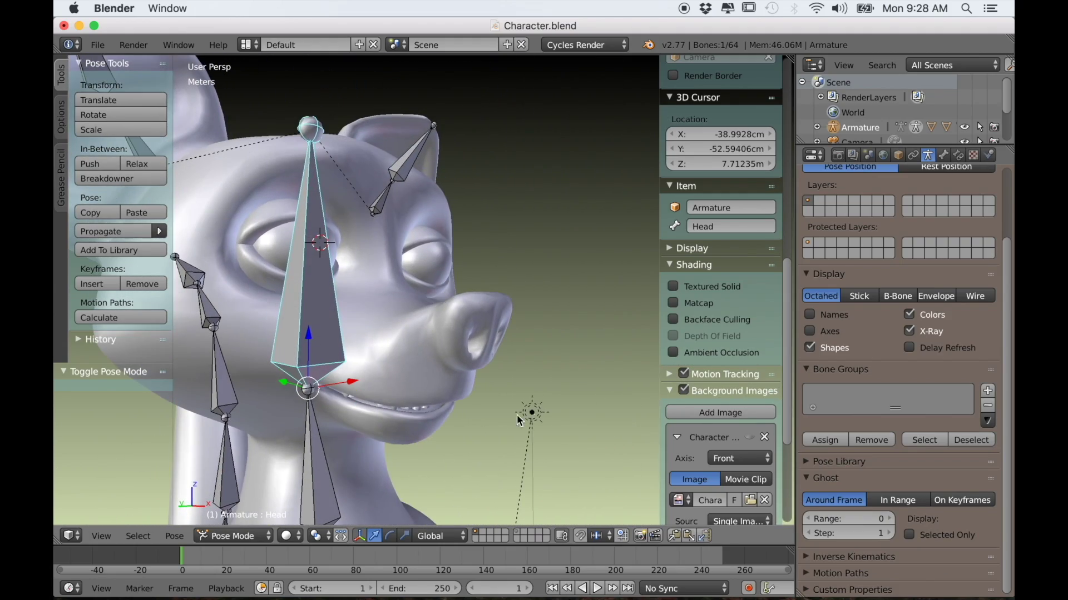
pyautogui.scroll(-7, 503, 397)
pyautogui.moveTo(502, 396); pyautogui.dragTo(472, 429, button='middle')
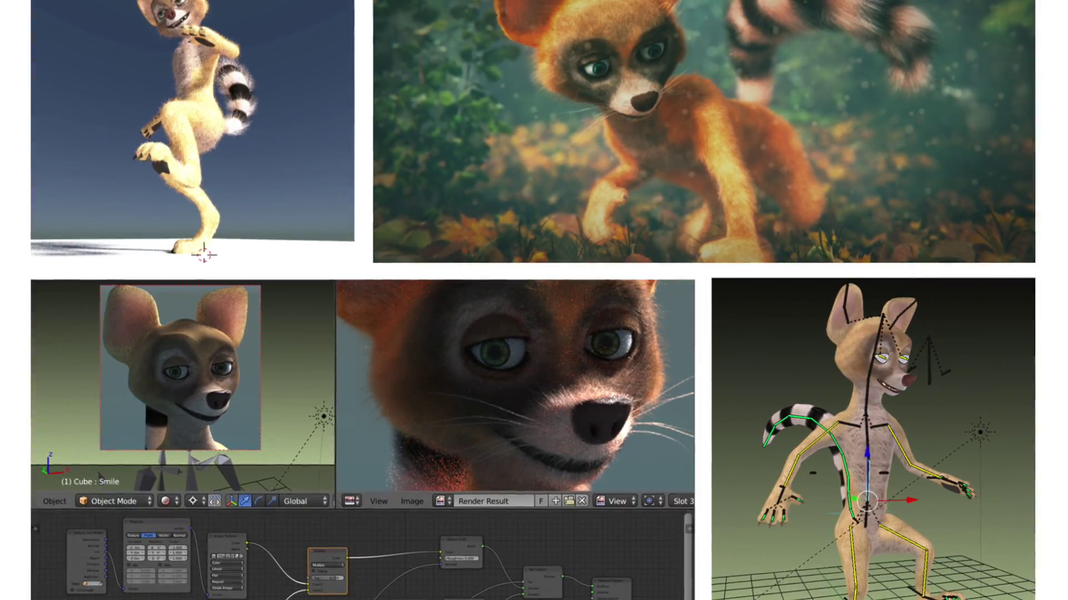